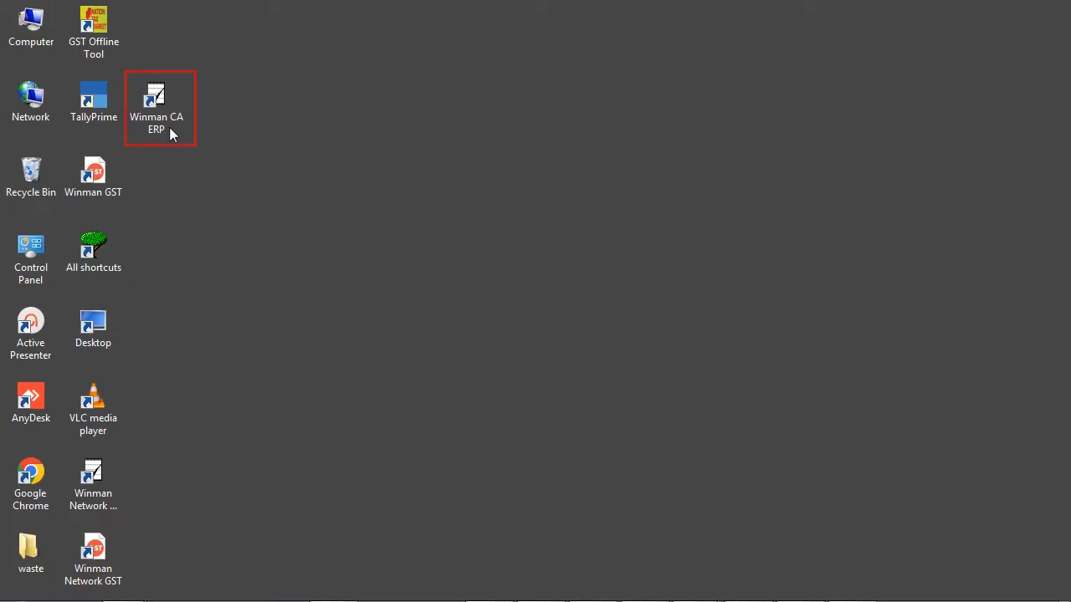
- Launch Winman CA ERP and start a new file for assessment year 2022-2023 with the status Individual
double_click(170, 127)
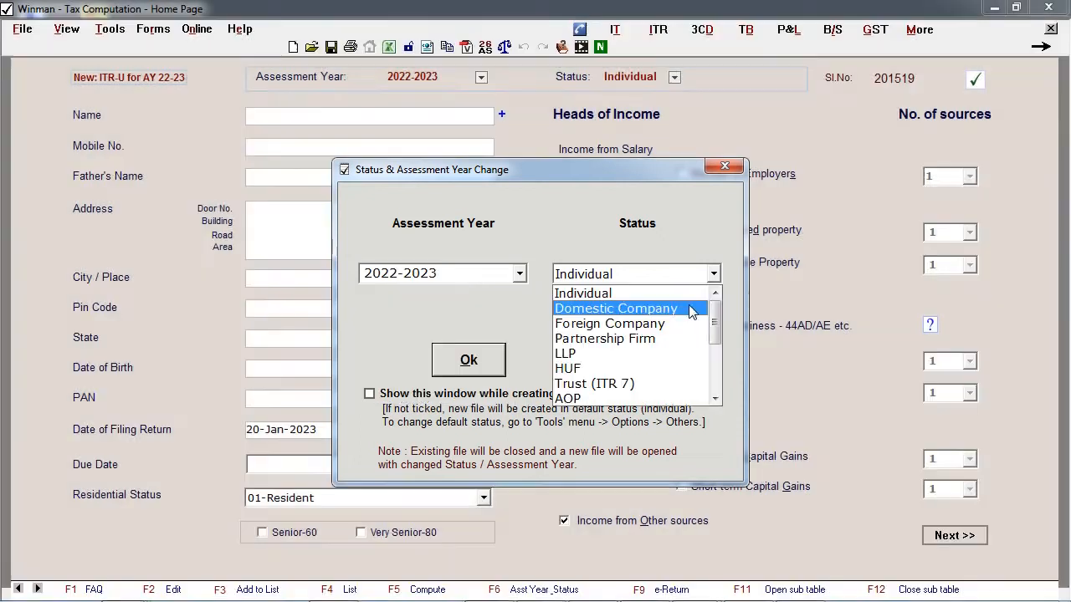
key("Escape")
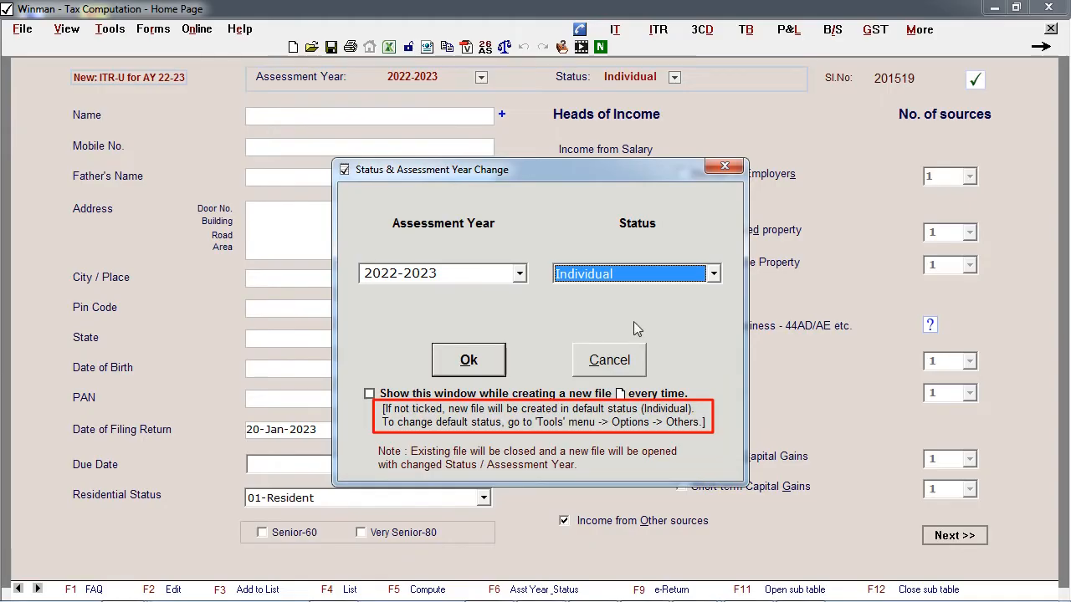
left_click(469, 359)
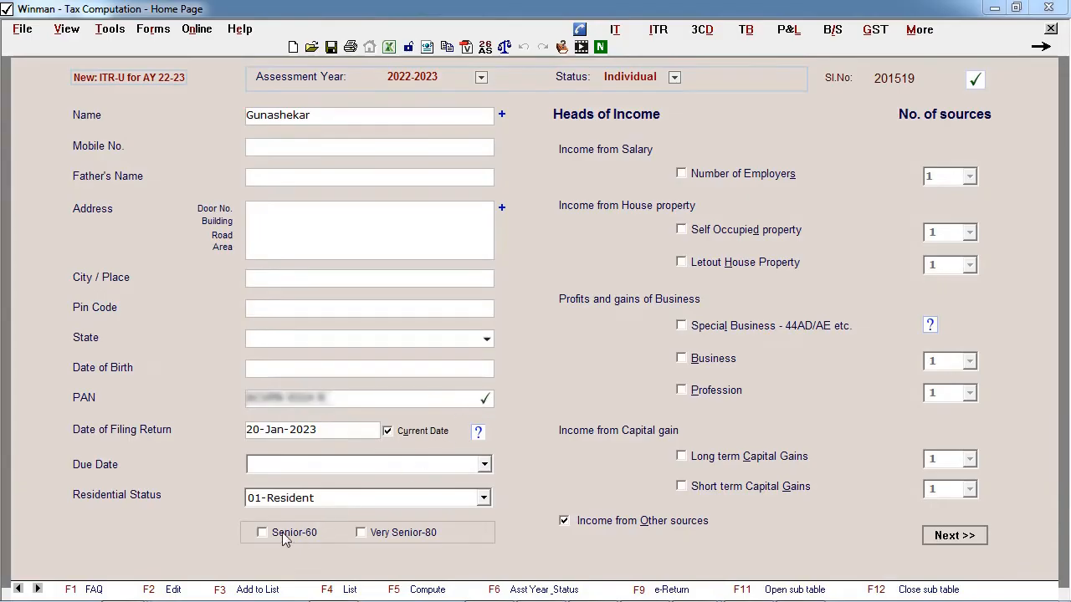
- Try to mark the assessee as Very Senior-80 without entering a date of birth
left_click(361, 533)
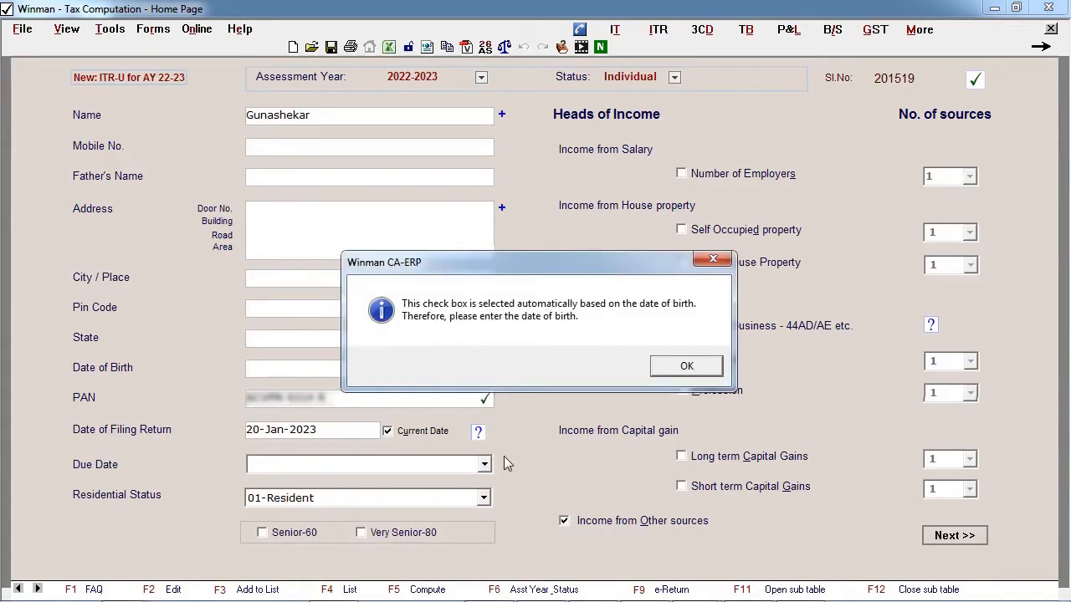
left_click(682, 367)
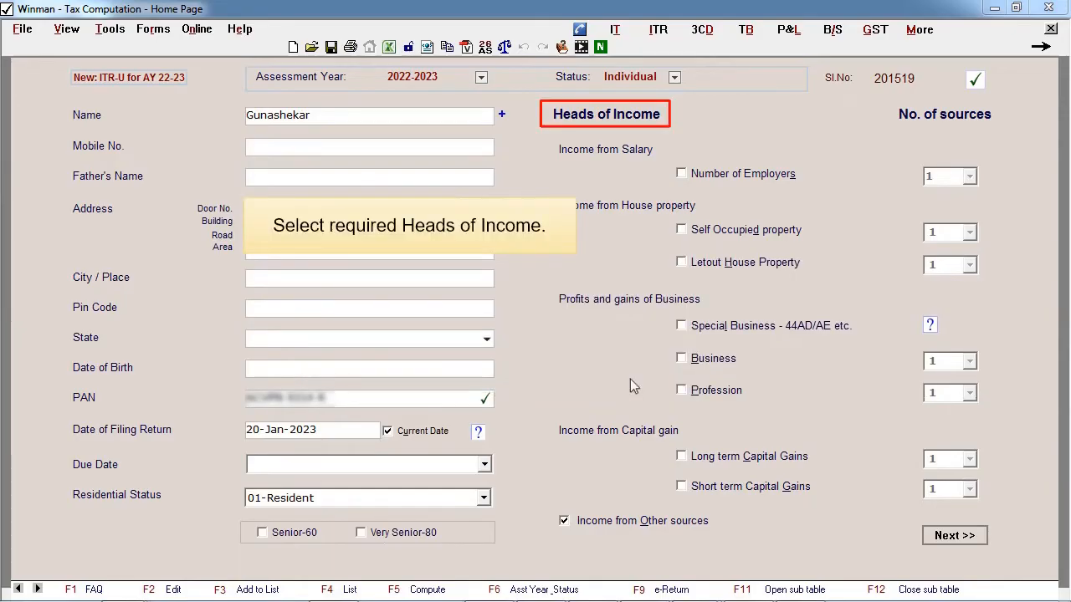
- Select the employer, self-occupied, let-out, special business, business, long-term and short-term capital gains heads, with two sources for each house property type
left_click(681, 173)
left_click(682, 234)
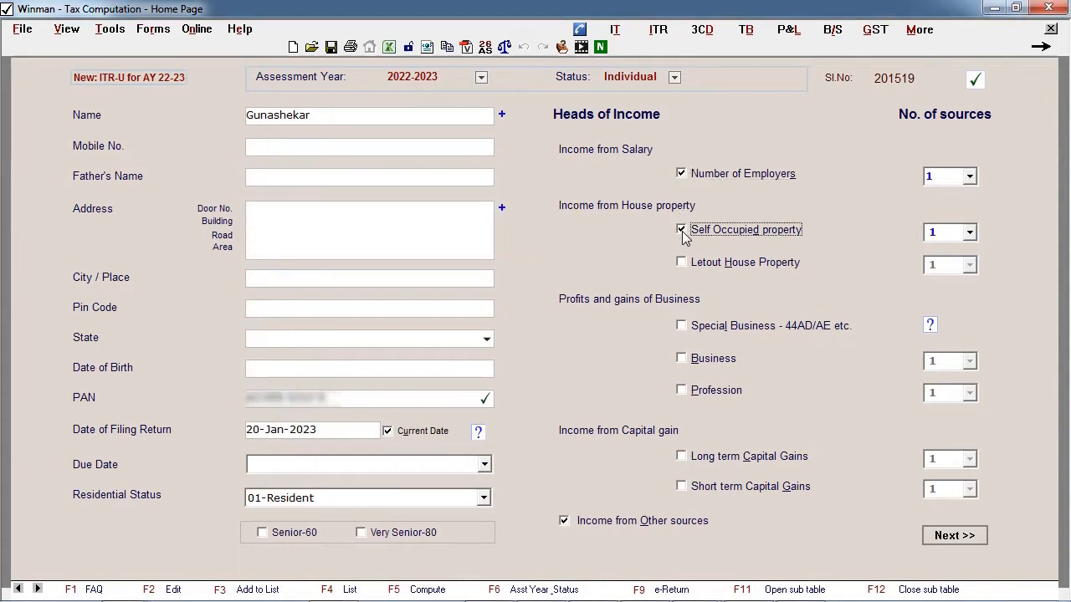
left_click(683, 263)
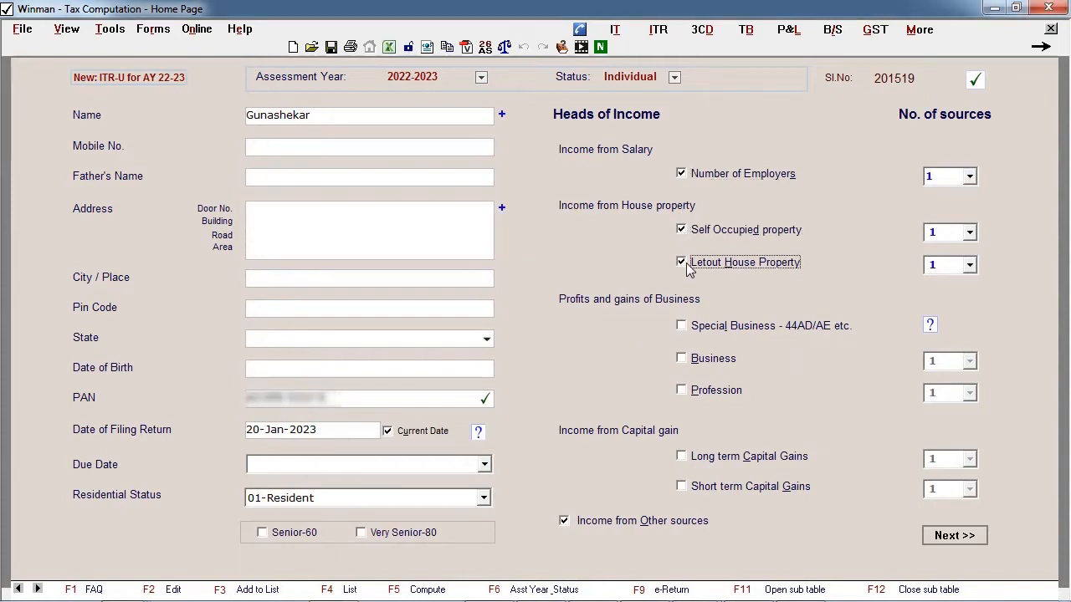
left_click(682, 358)
left_click(701, 462)
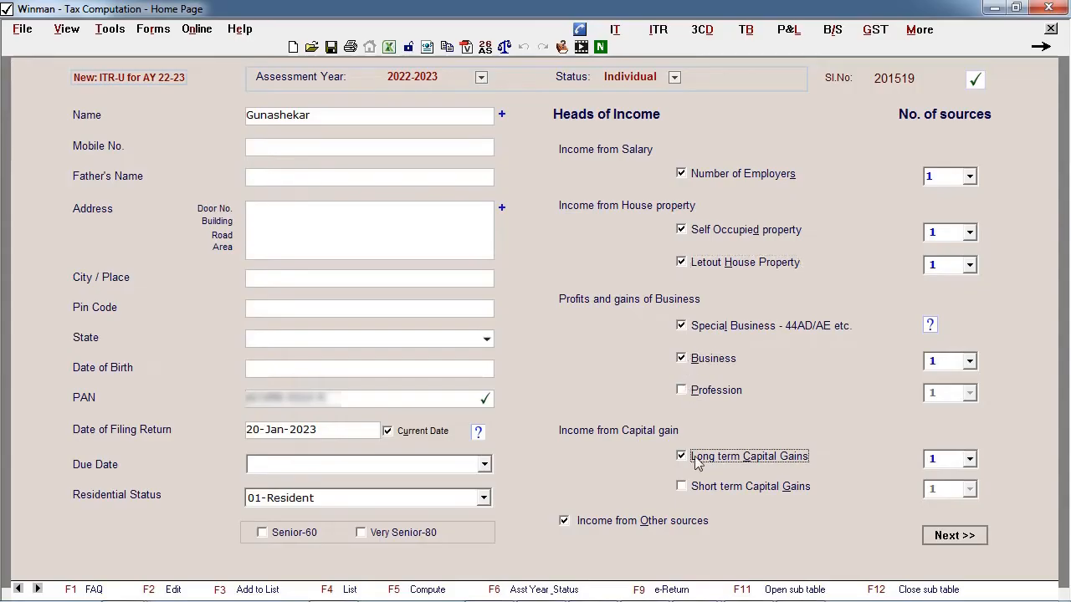
left_click(688, 490)
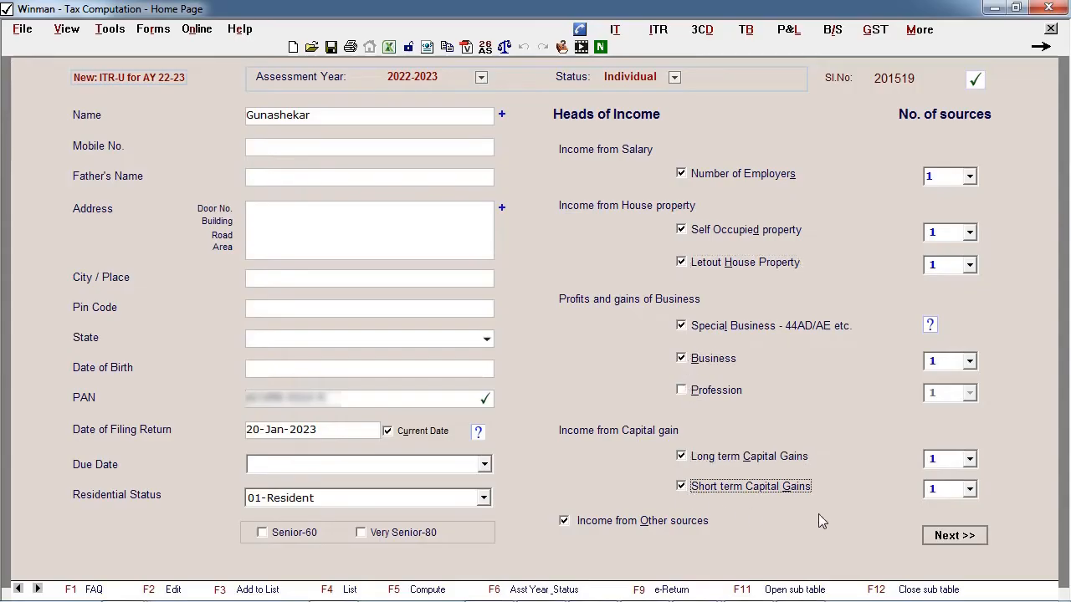
left_click(971, 239)
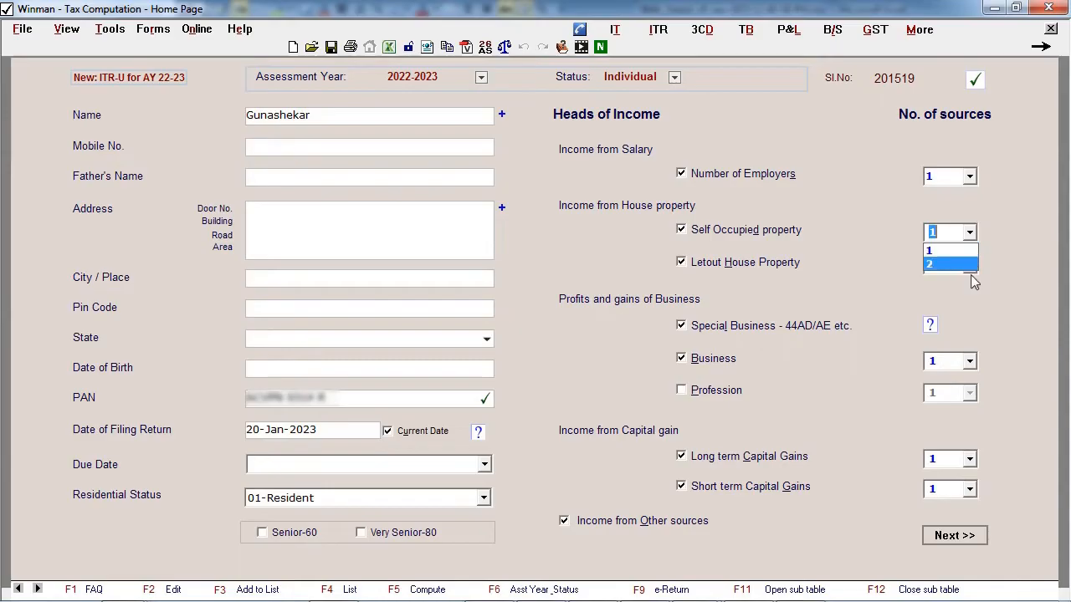
left_click(972, 276)
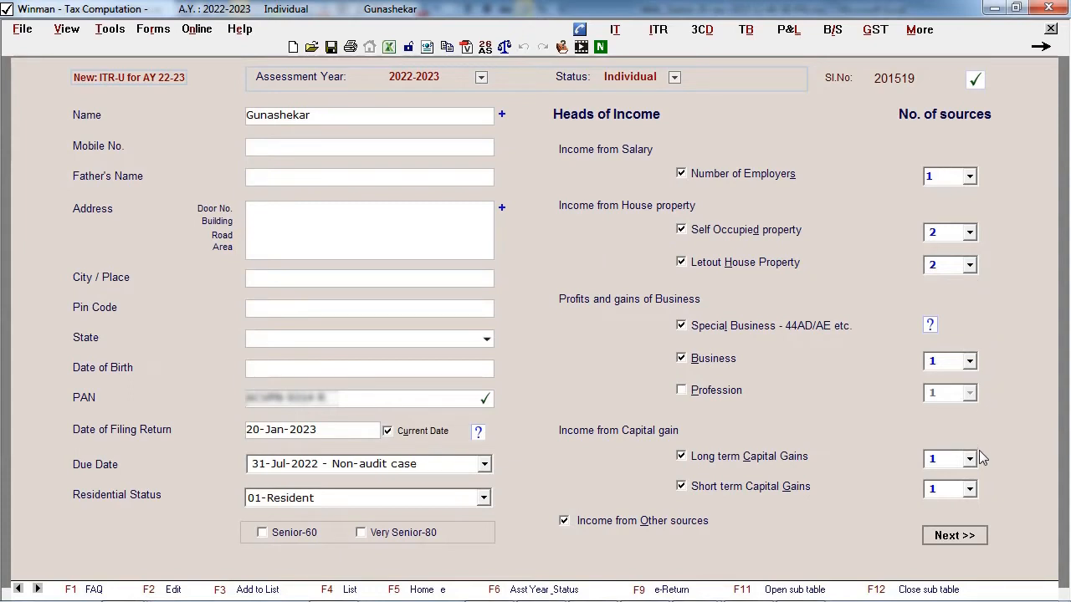
- Proceed to the computation sheet and look through its income, deduction and tax sections
left_click(952, 535)
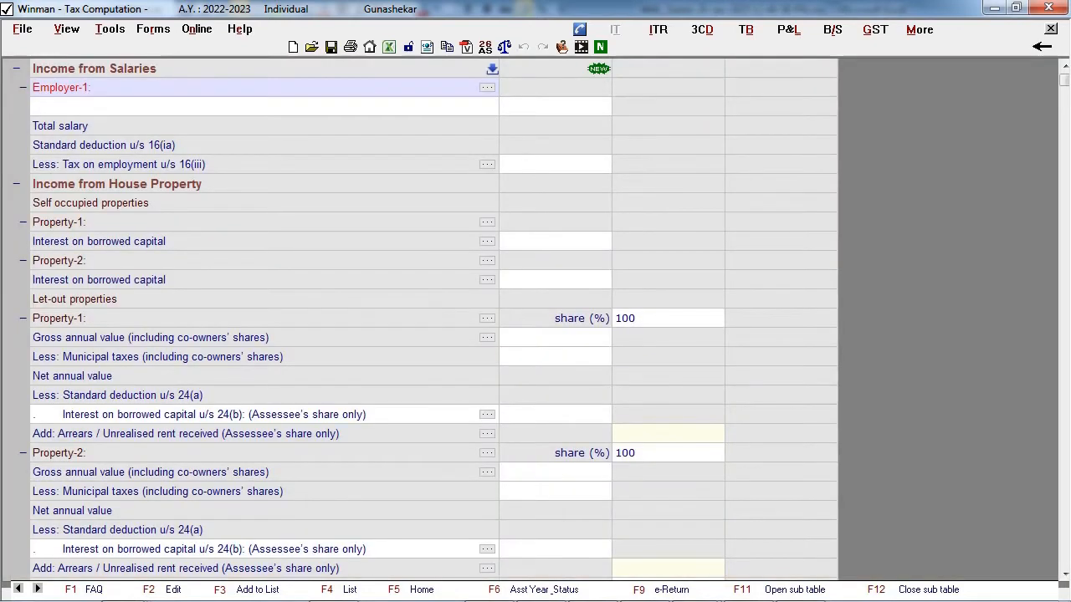
scroll(418, 318, "down", 7)
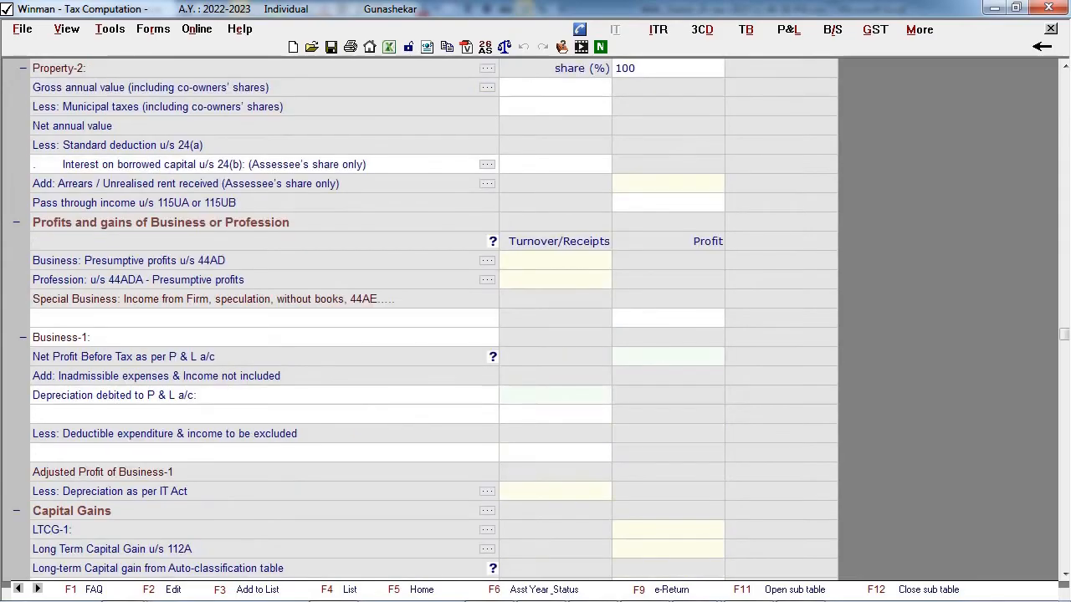
scroll(419, 318, "down", 7)
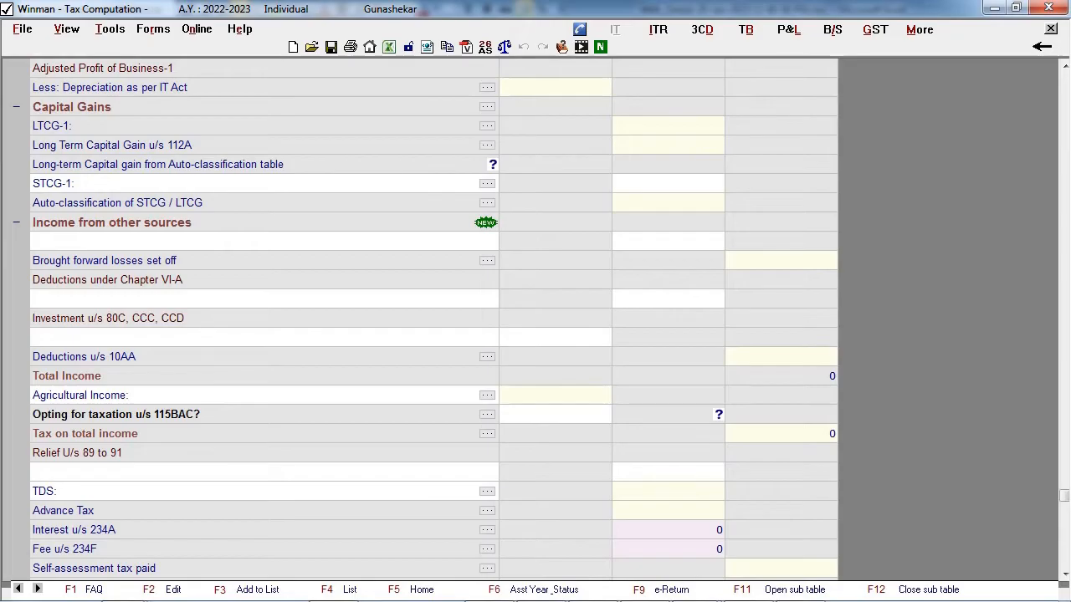
key("Page_Down")
key("ctrl+Home")
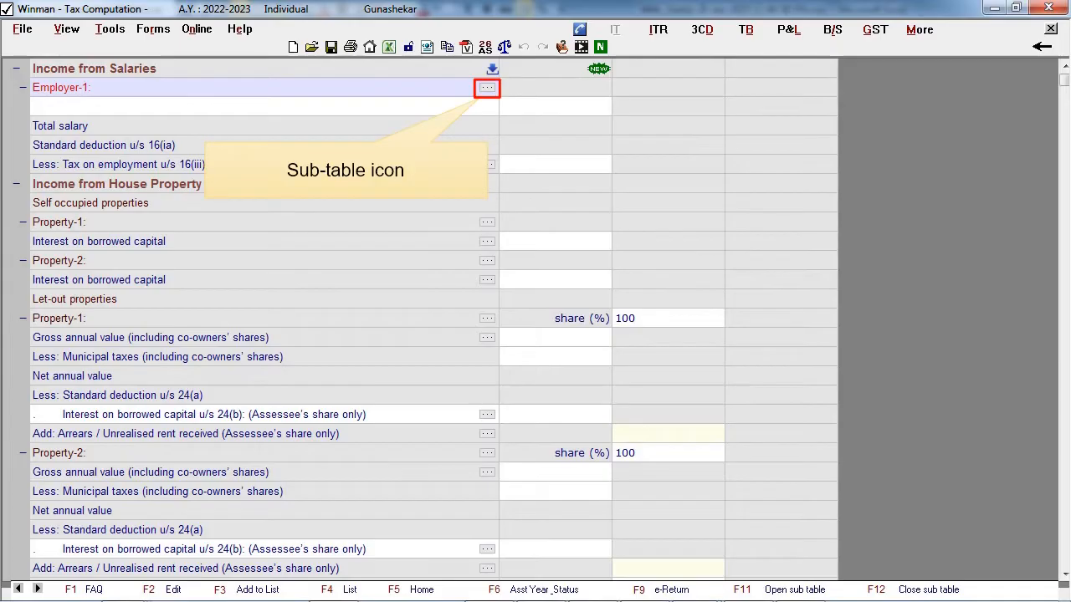
- Enter Winman as the employer name in the Employer-1 details and save them
left_click(487, 88)
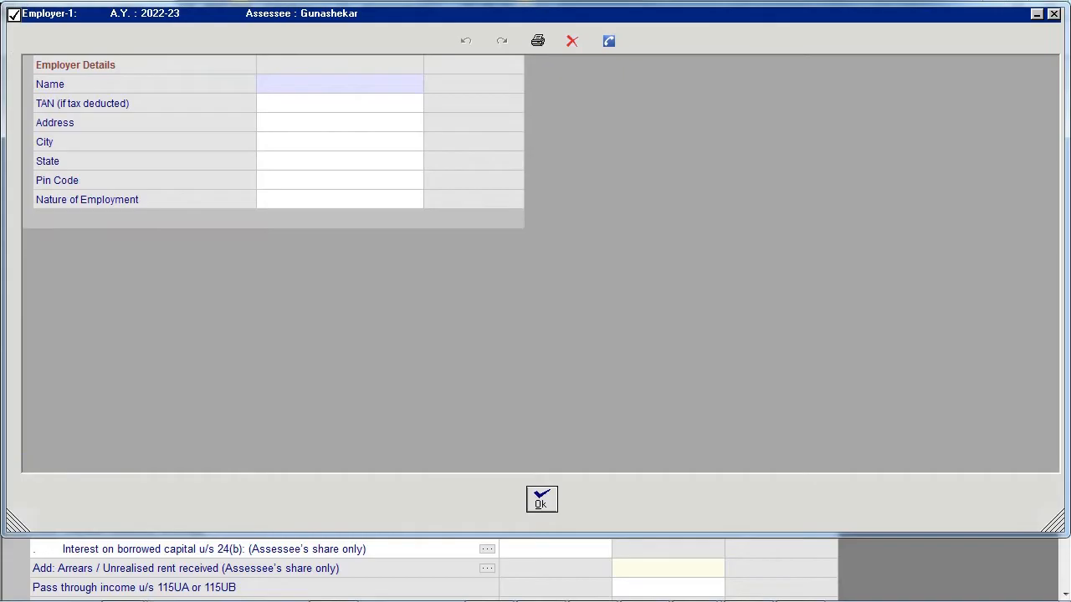
left_click(339, 83)
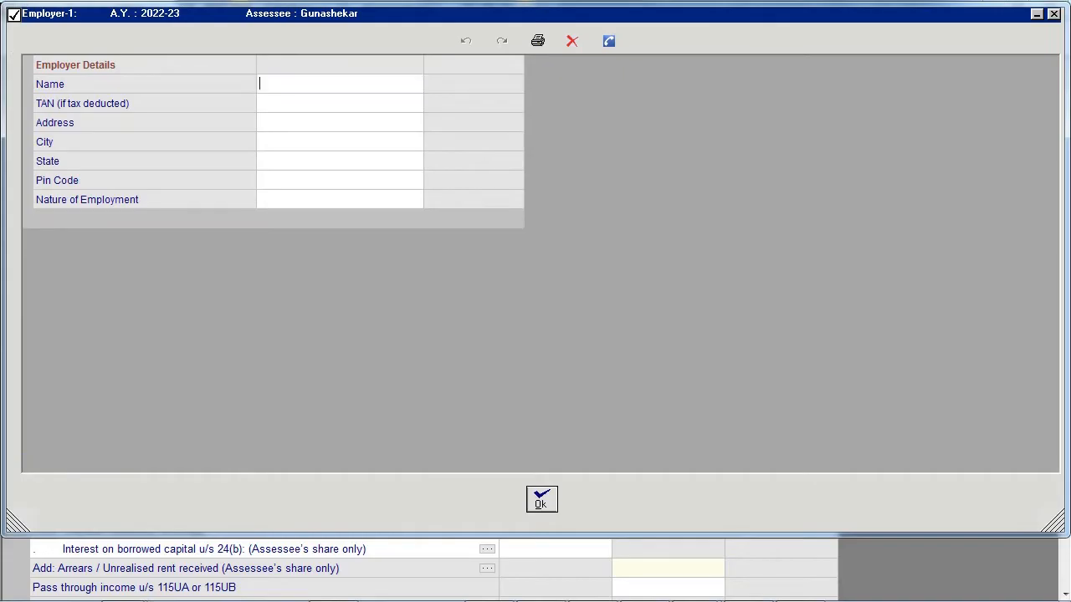
type("Winman")
key("Return")
left_click(541, 499)
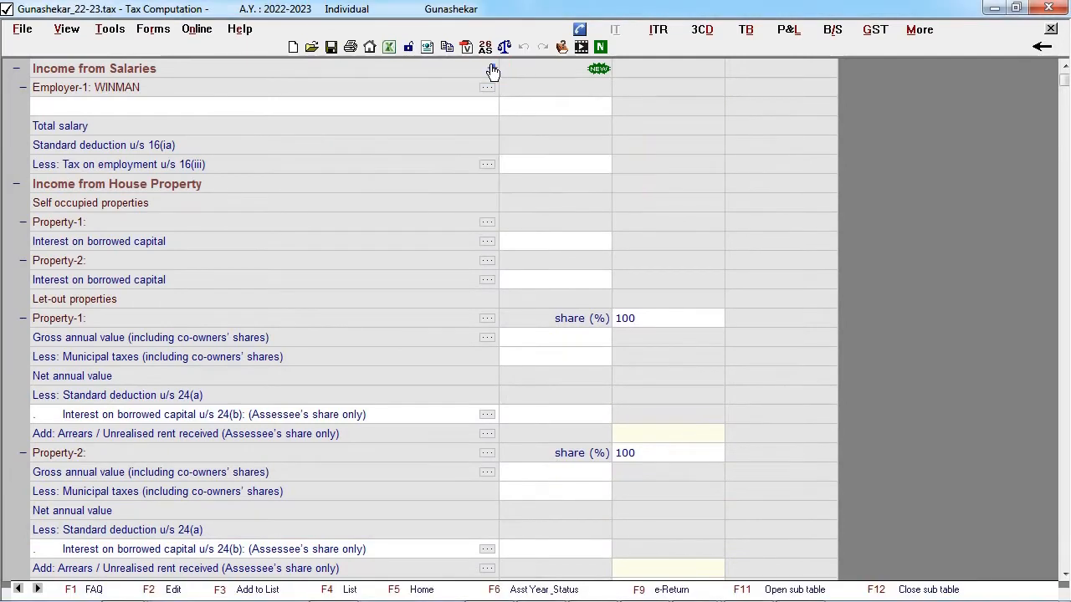
- Choose Form16.pdf as the Form 16 file for importing salary data
left_click(492, 69)
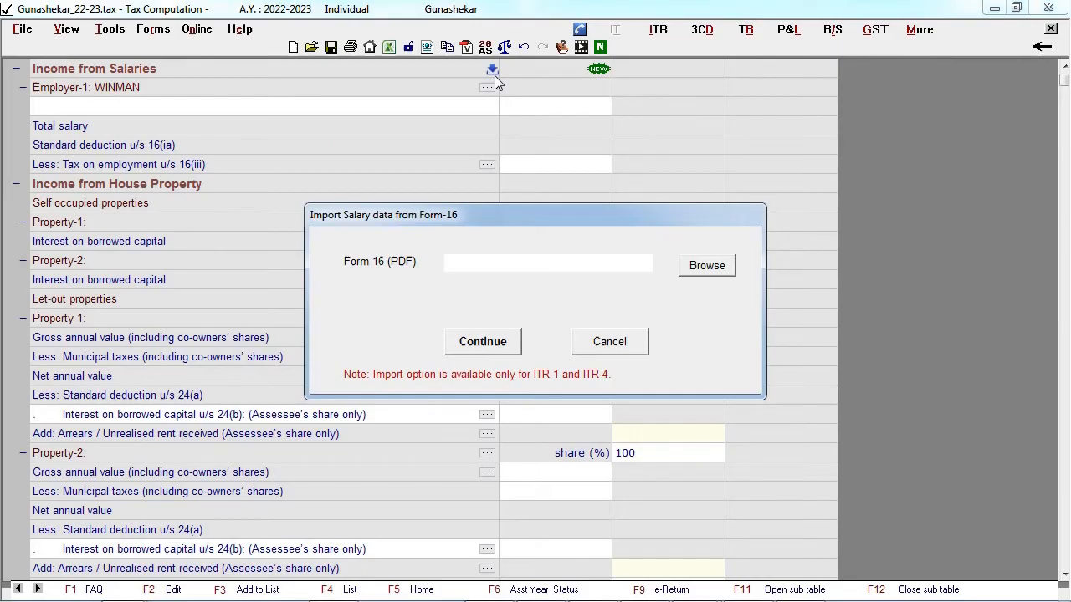
left_click(707, 266)
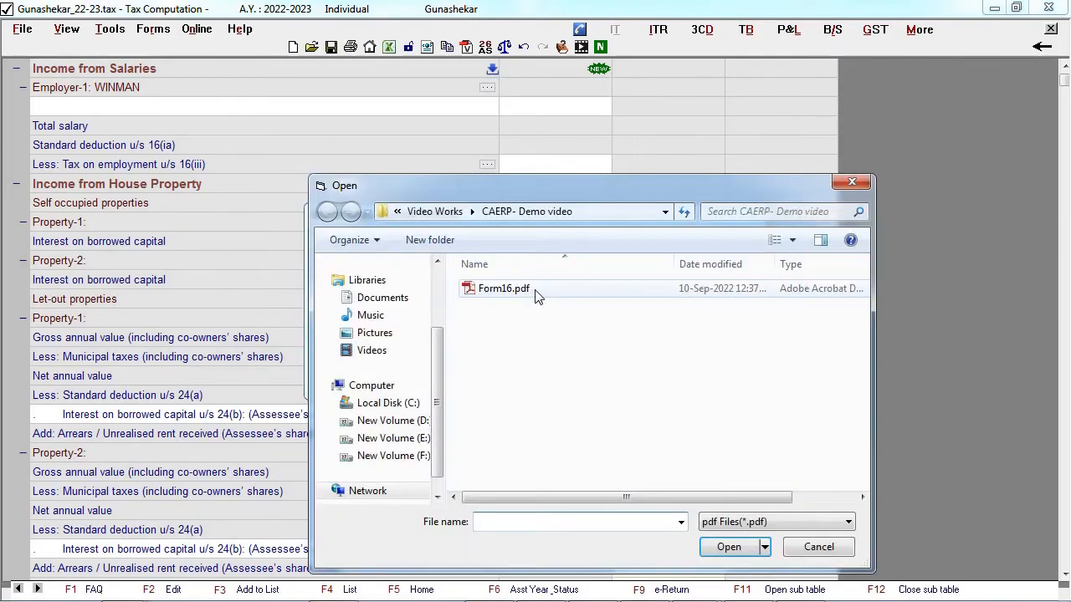
left_click(536, 292)
left_click(726, 547)
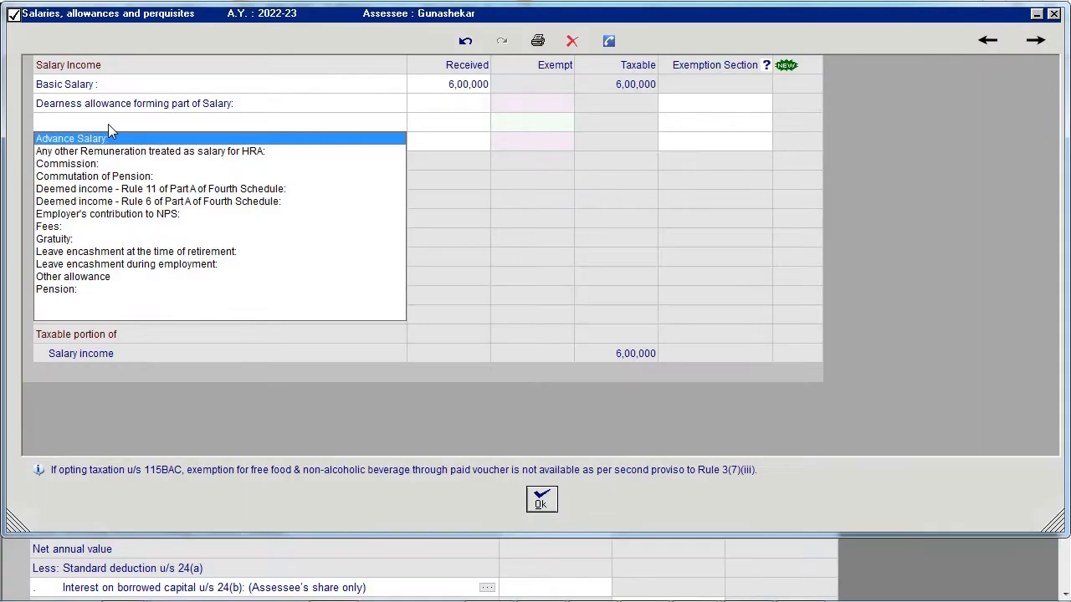
- Add "others" to the list of salary income descriptions, check the list in the following row, and enable the Allowances section
type("others")
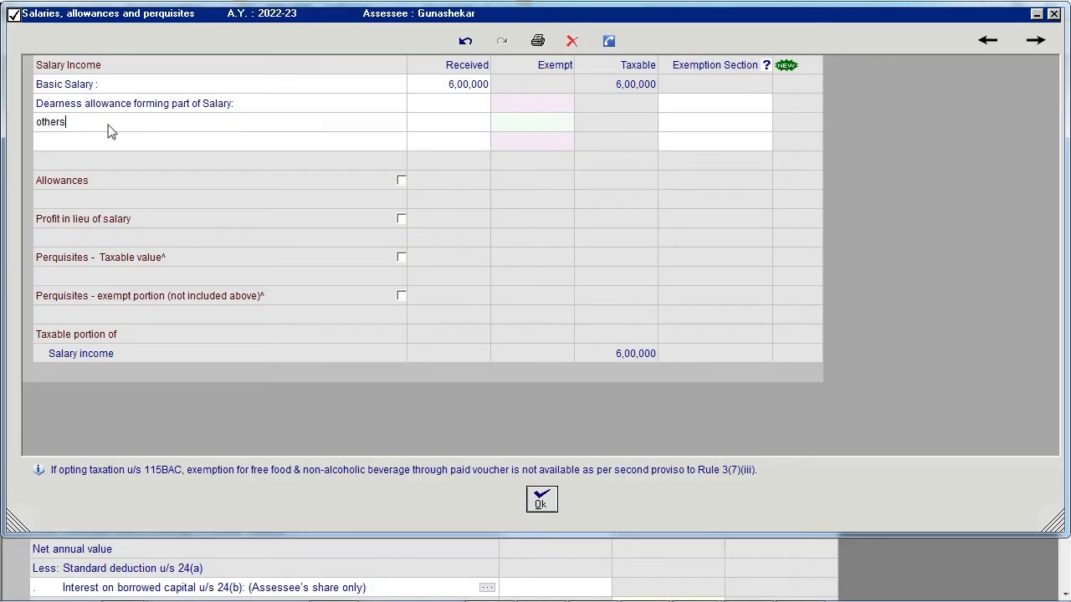
key("Return")
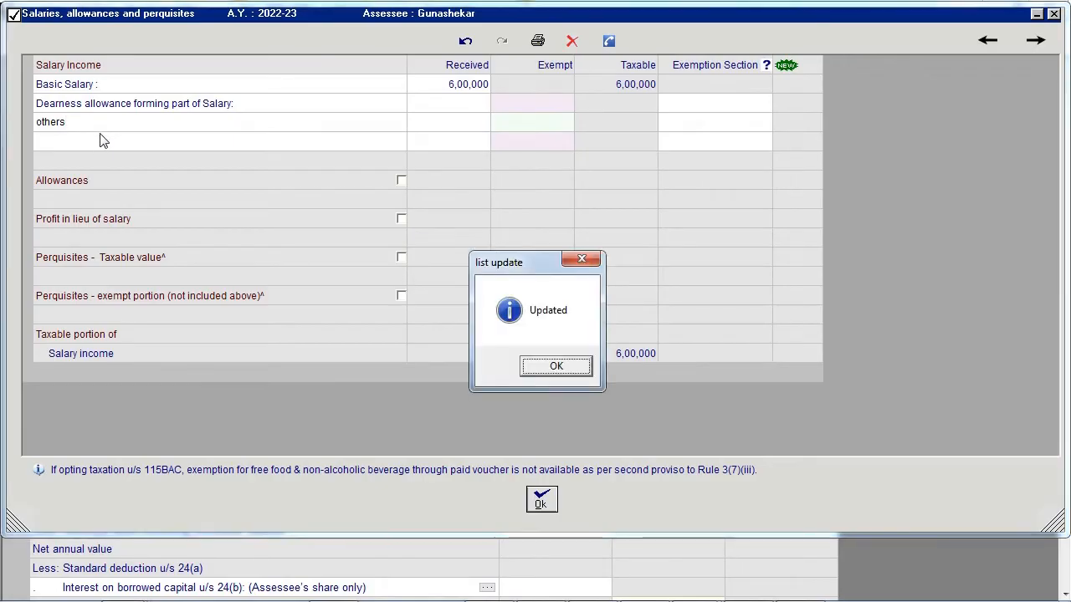
key("Return")
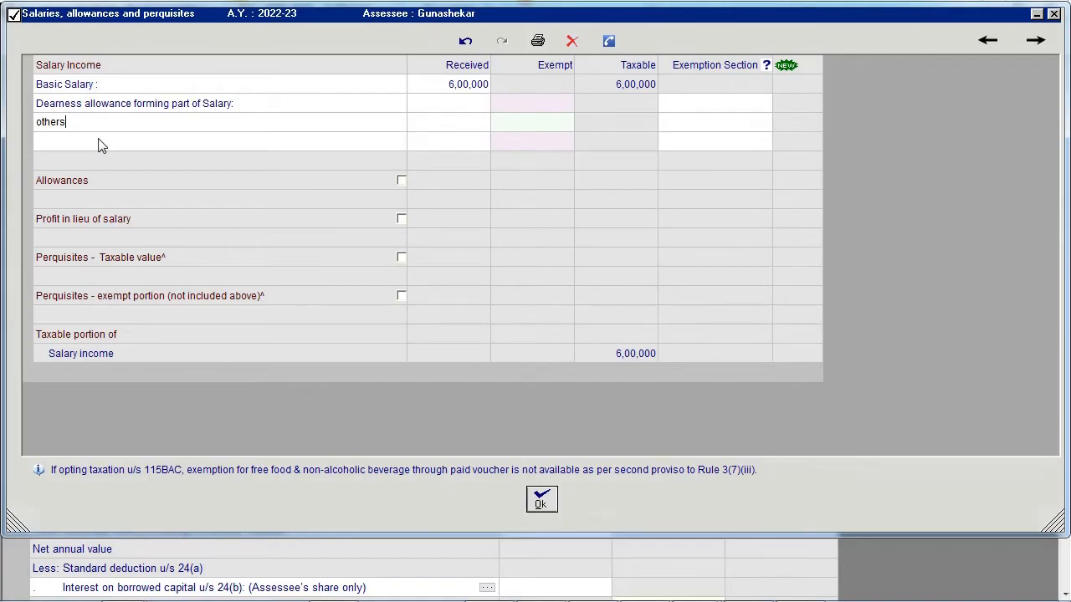
left_click(98, 145)
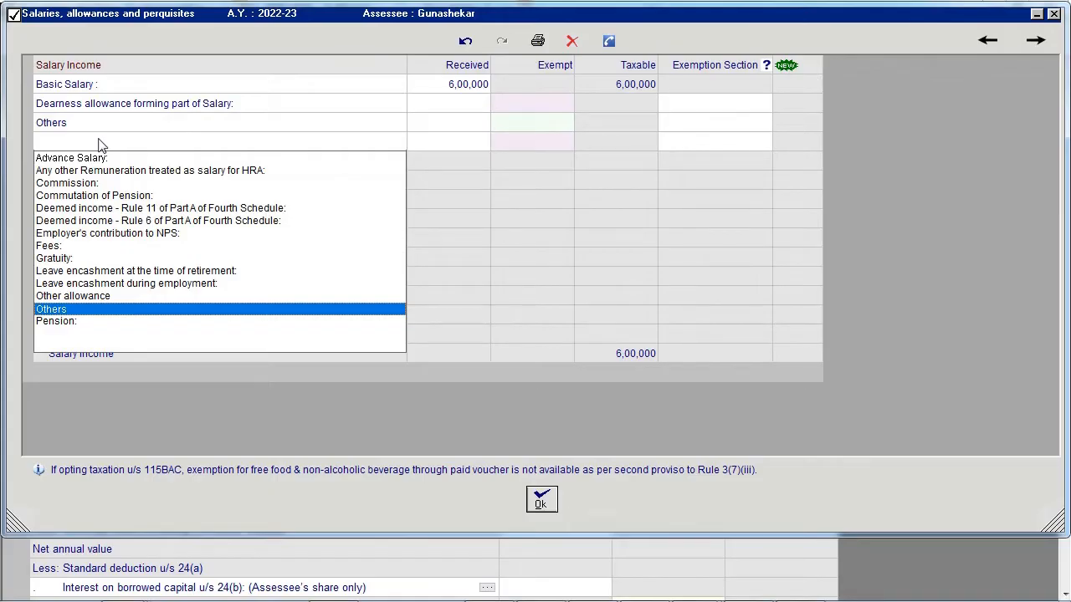
left_click(99, 140)
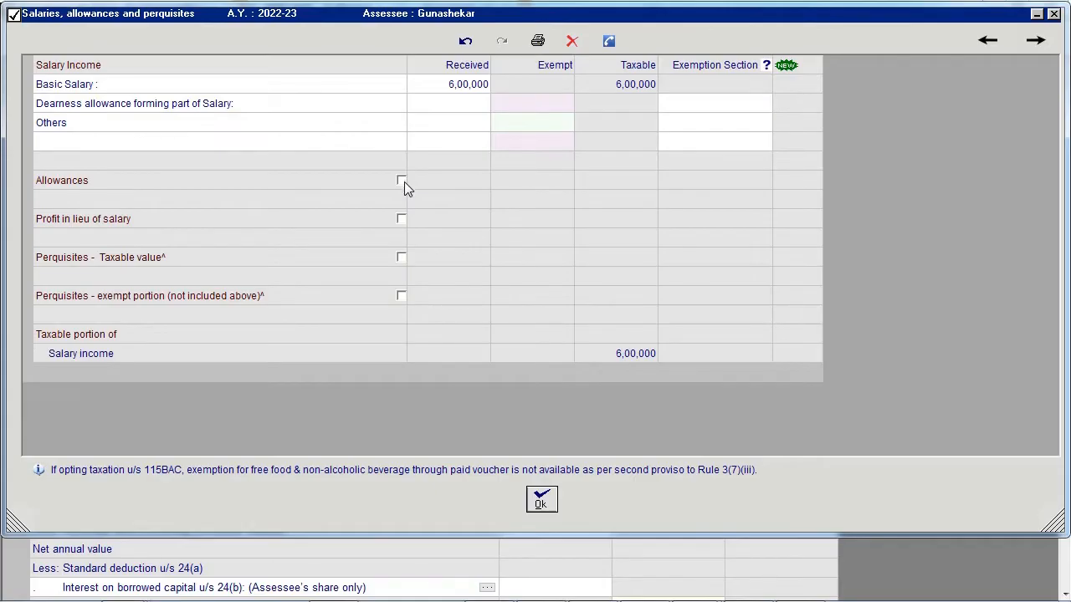
left_click(404, 182)
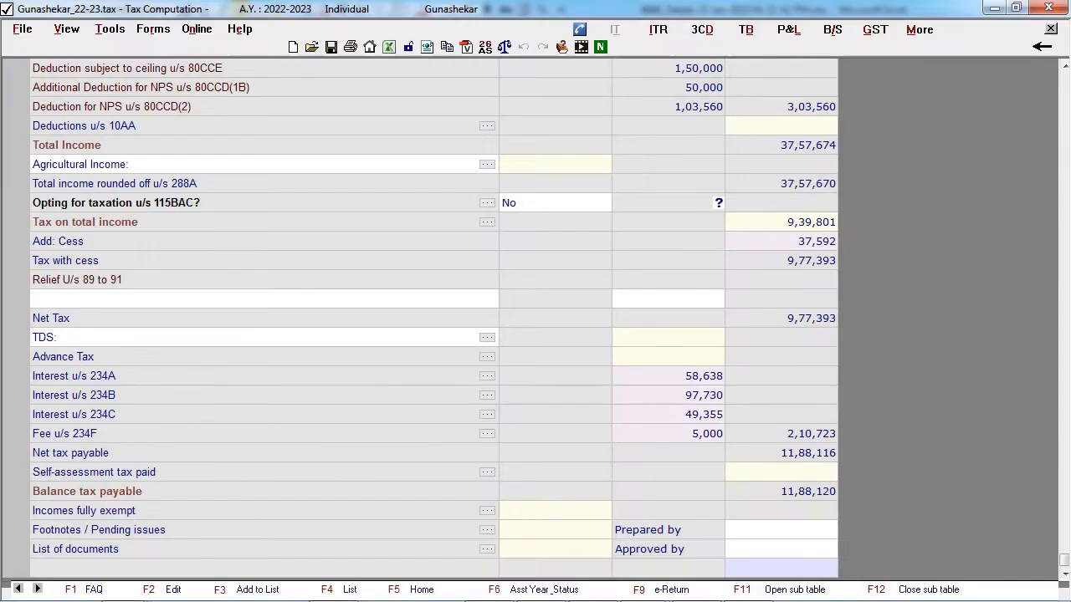
- Set let-out Property-1 to a 50% share, a gross annual value of 1,00,000 and municipal taxes of 5,000
scroll(650, 219, "up", 20)
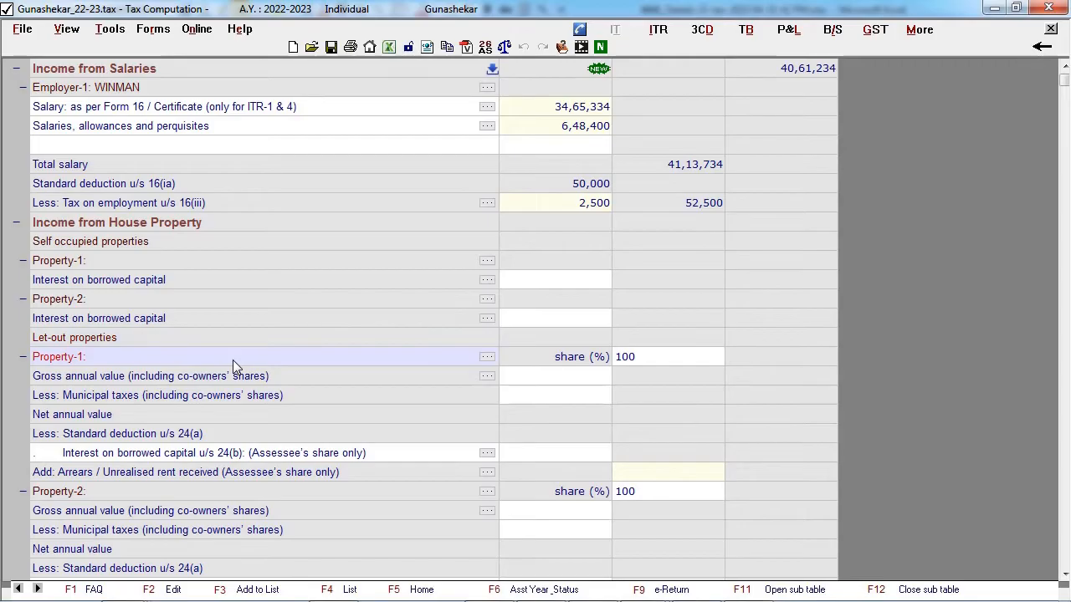
left_click(617, 357)
type("50")
key("Return")
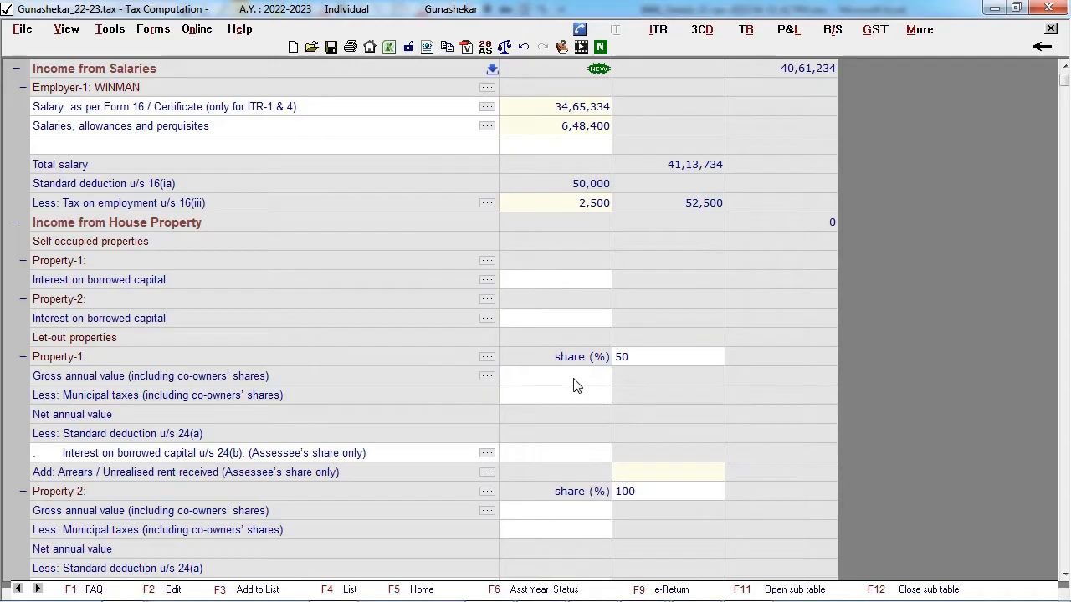
type("1,00,000")
key("Return")
type("5000")
key("Return")
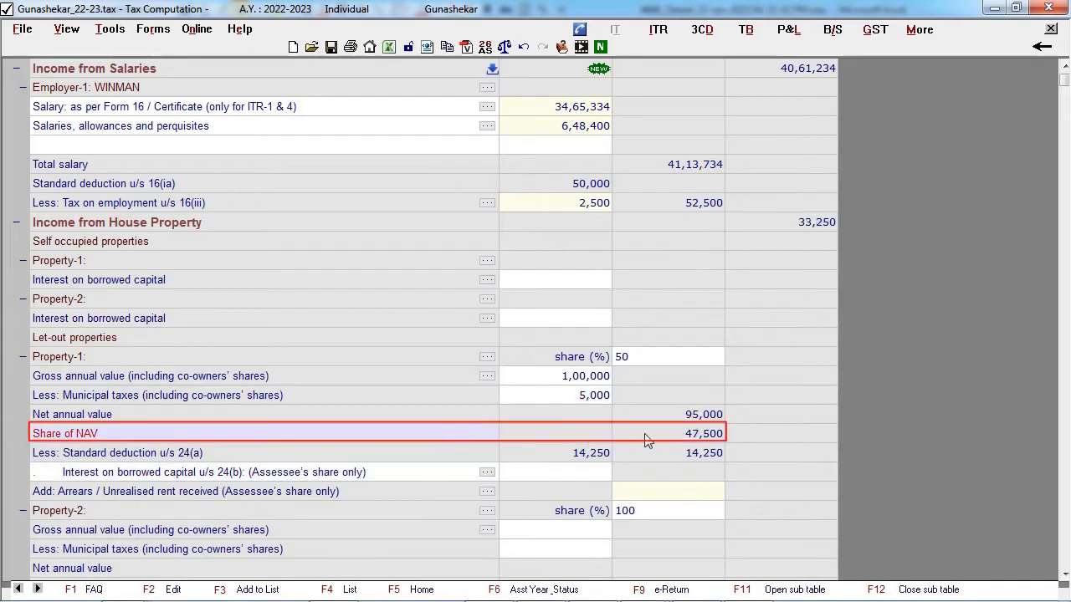
- Examine Property-1's share of net annual value and the house property loss not allowed for current-year set-off under Section 71(3A)
left_click(693, 438)
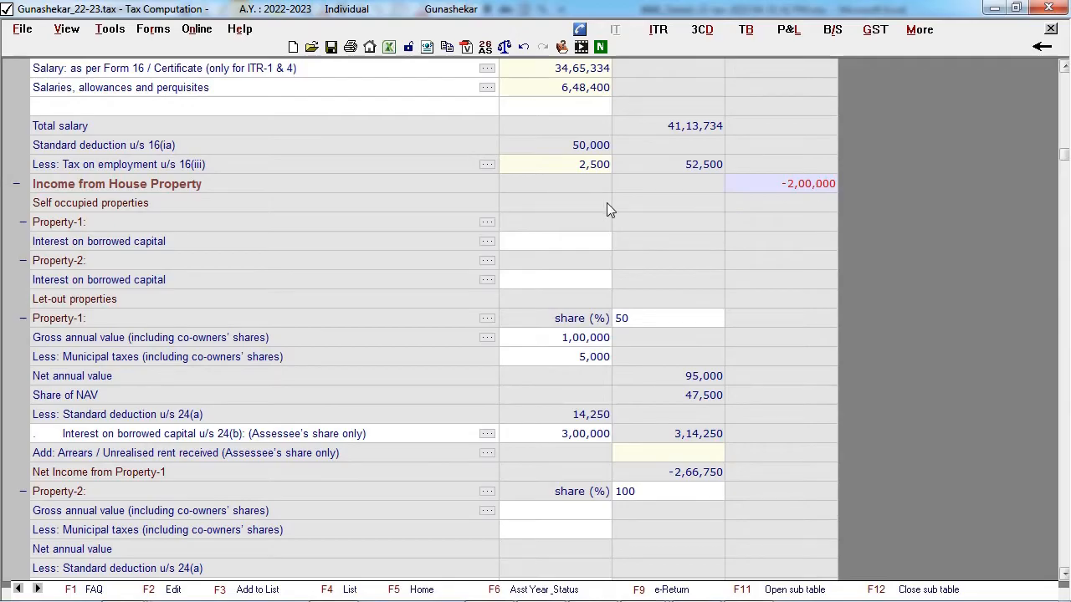
scroll(609, 209, "down", 4)
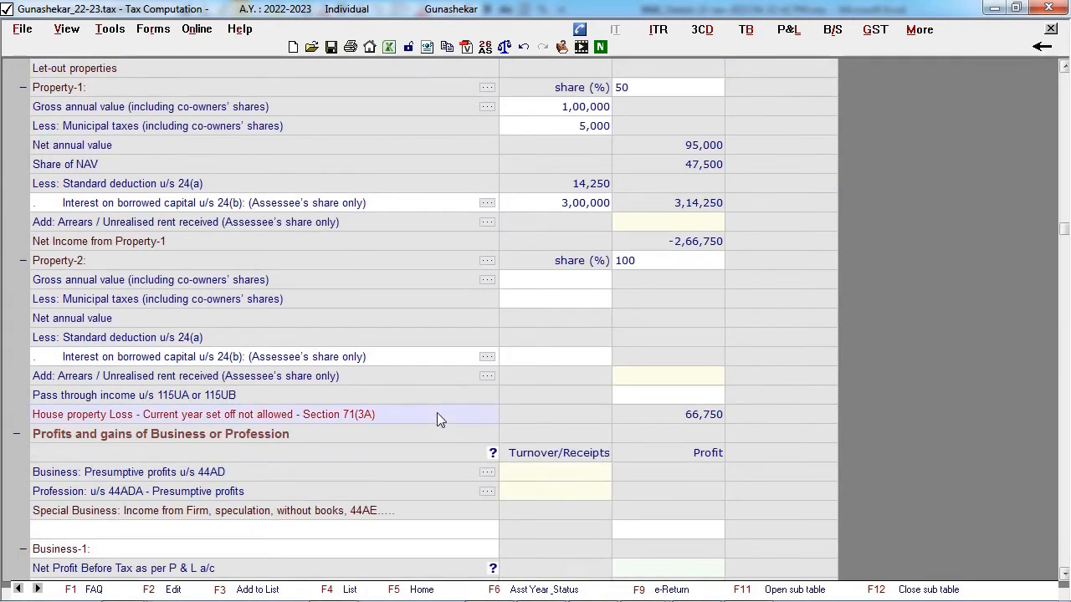
left_click(719, 419)
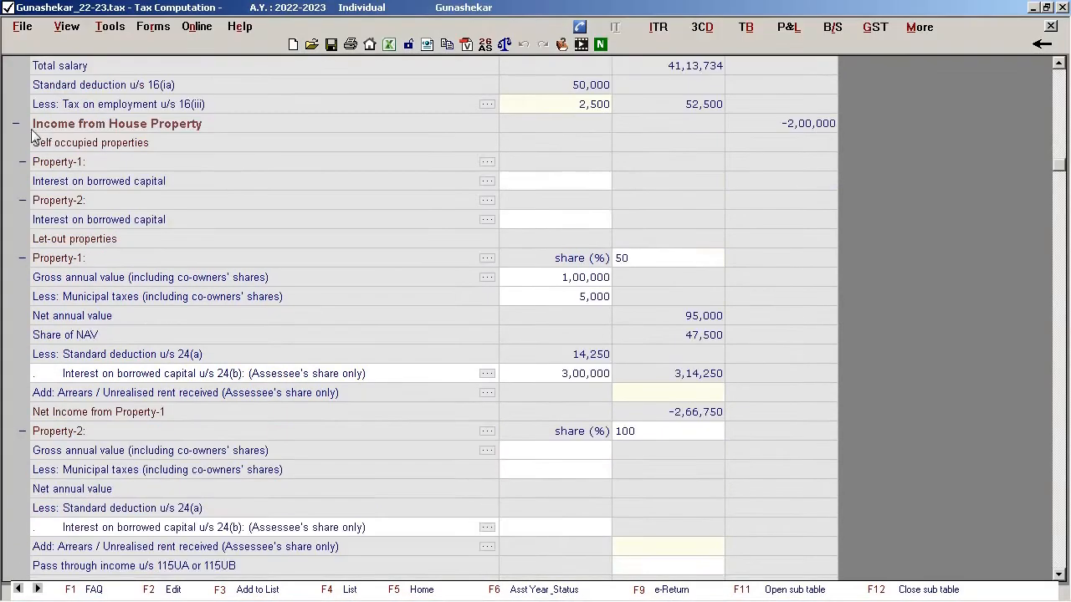
- Collapse all the income heads in the computation sheet
right_click(19, 122)
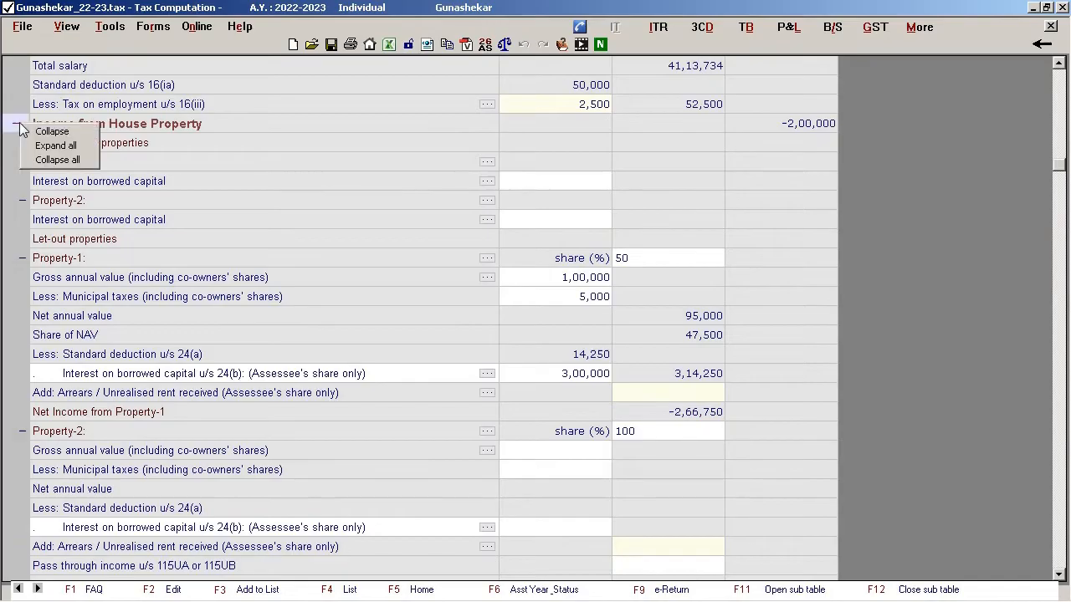
left_click(43, 160)
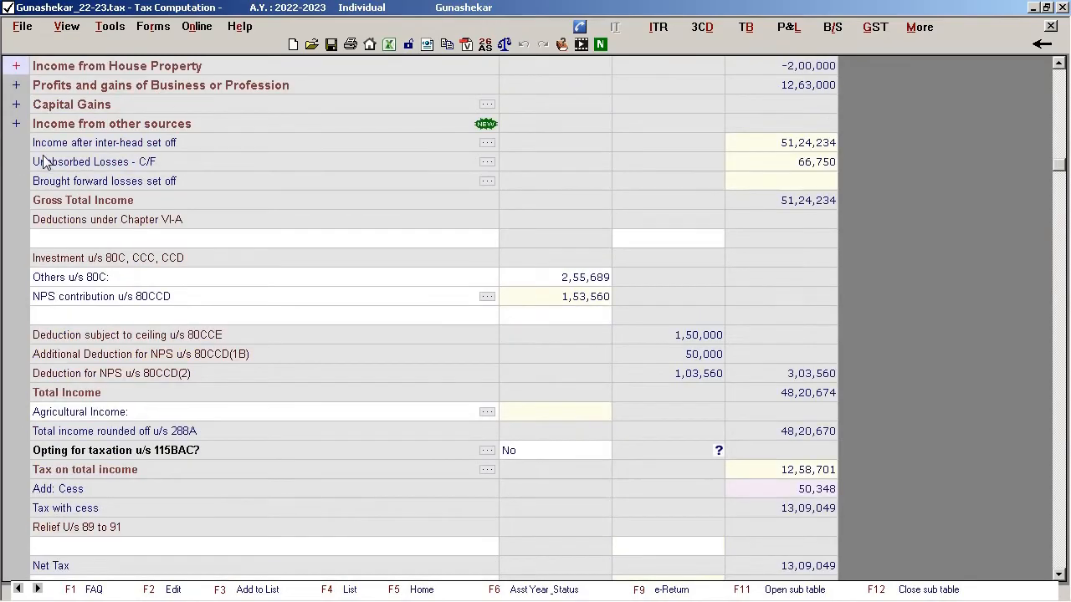
- Expand the income heads and enter a "PROFIT" row with turnover of 2,00,000 under 8% presumptive business profits u/s 44AD
right_click(18, 66)
left_click(52, 89)
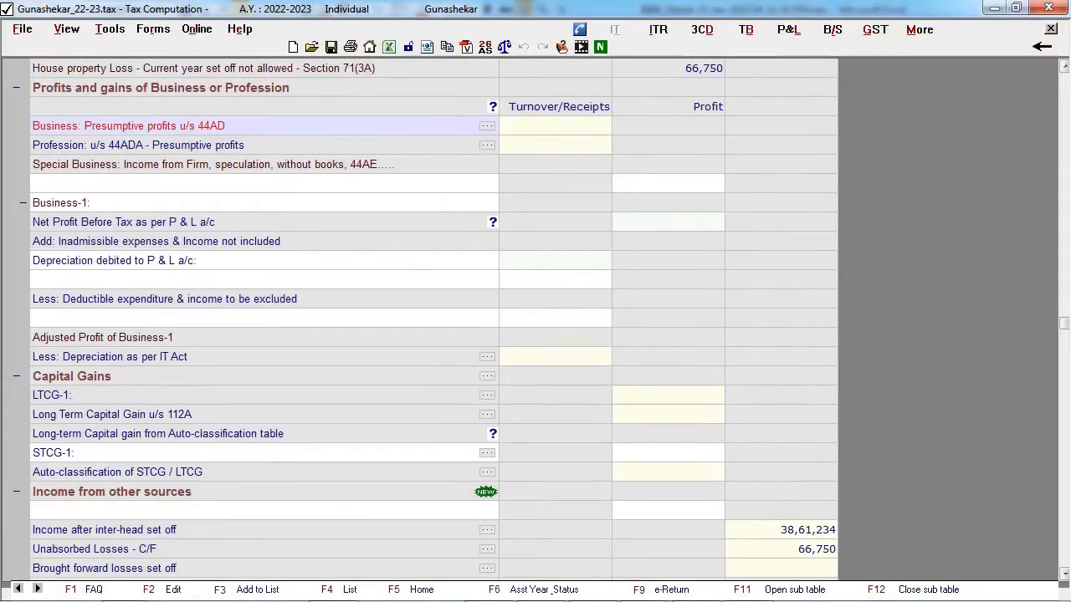
left_click(485, 126)
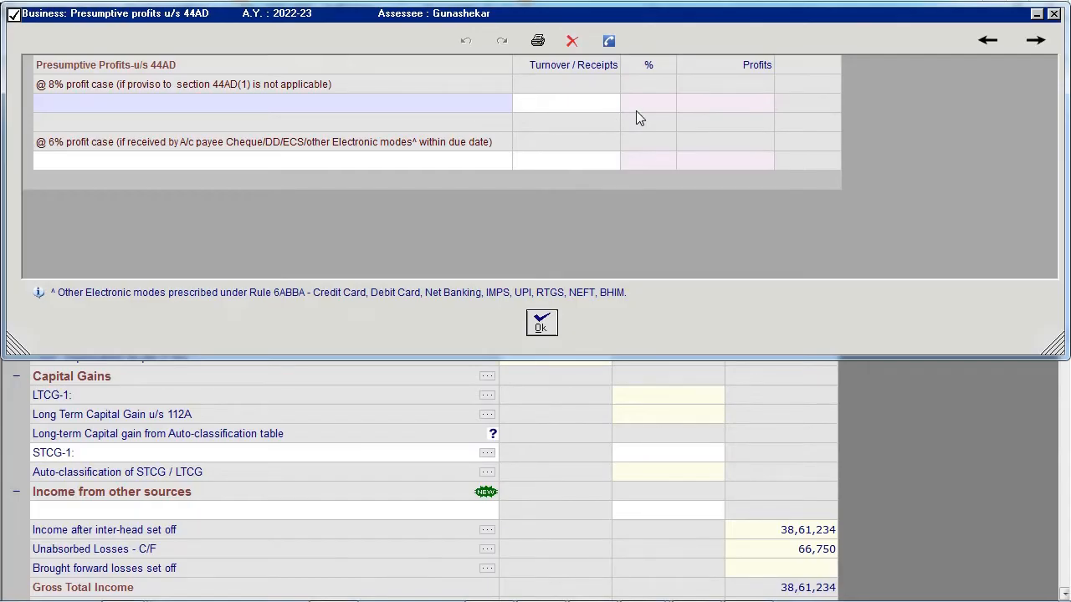
left_click(410, 107)
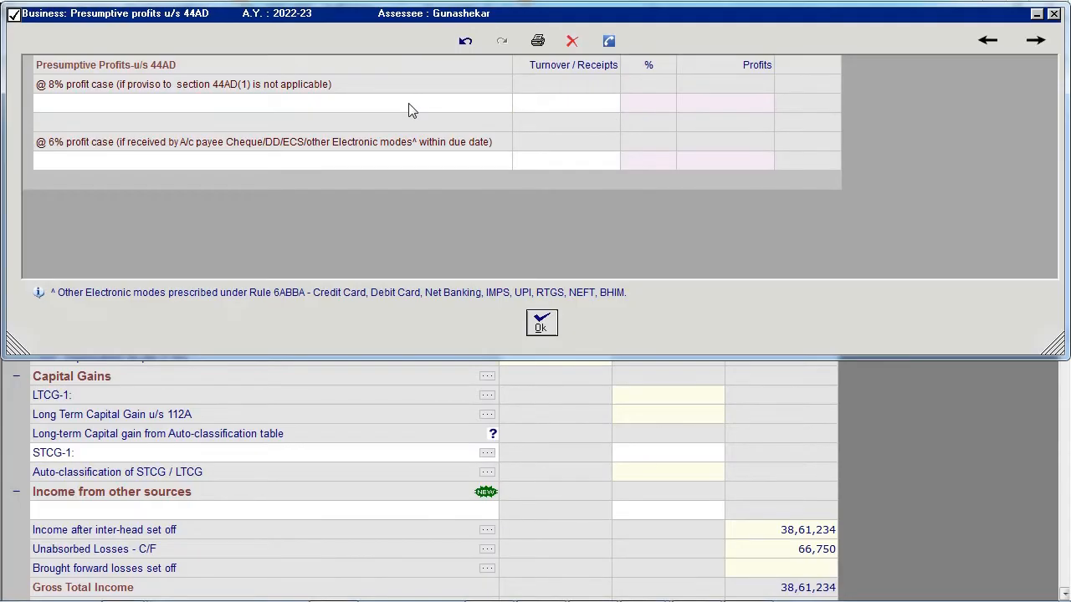
type("PROFIT")
key("Return")
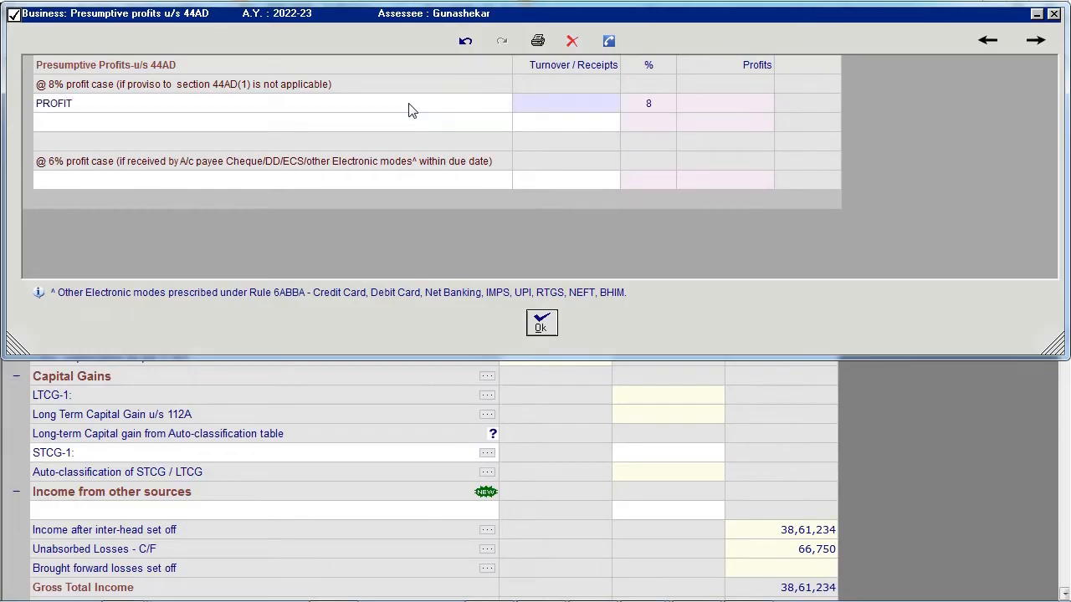
type("200000")
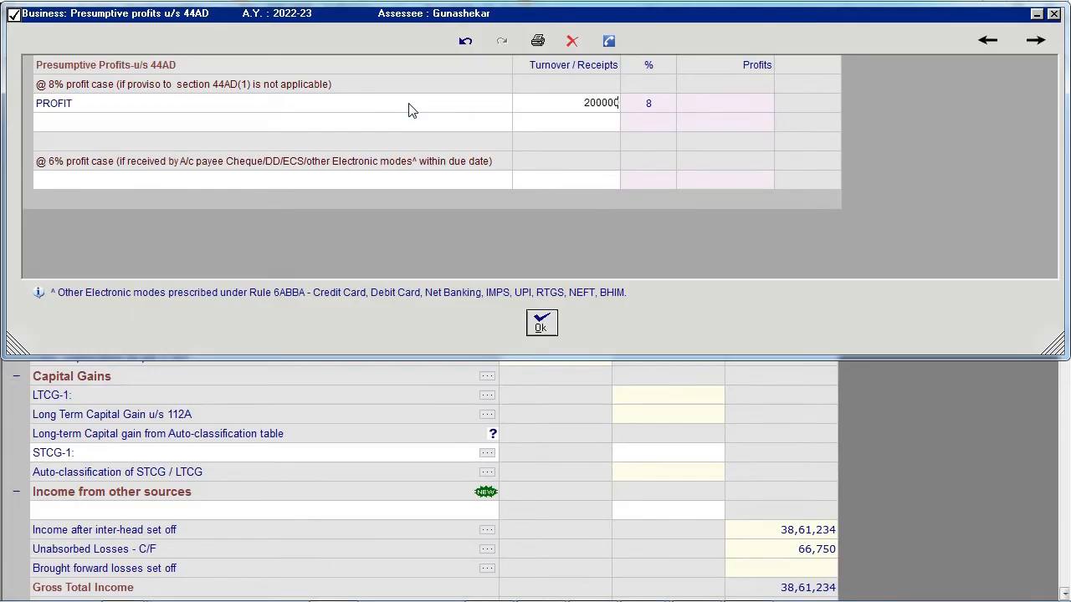
key("Return")
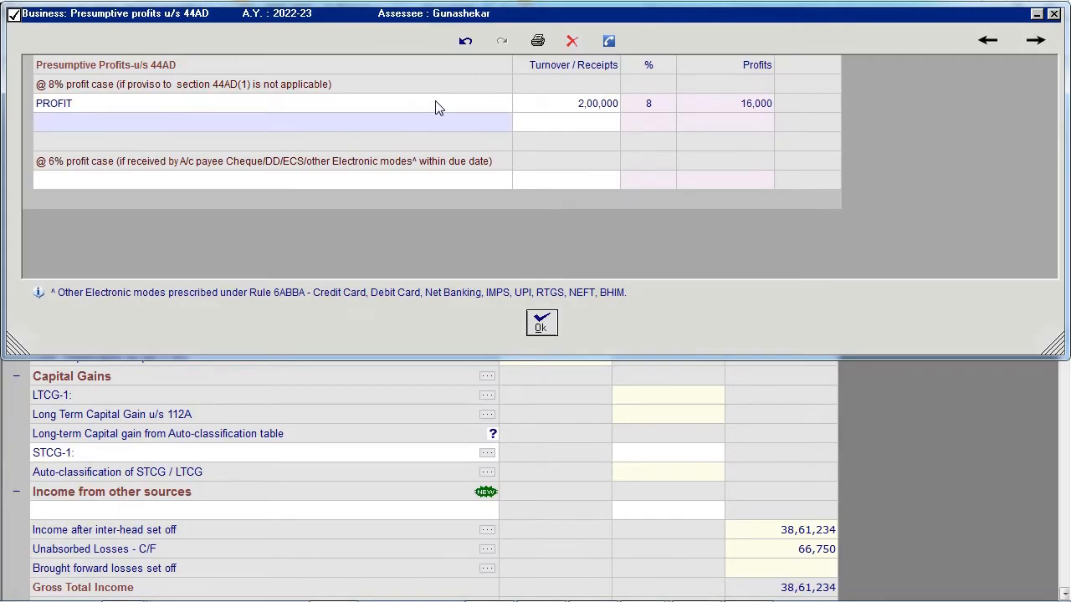
- Convert the PROFIT row's calculated profit to an input cell and override it with 20,000
left_click(699, 102)
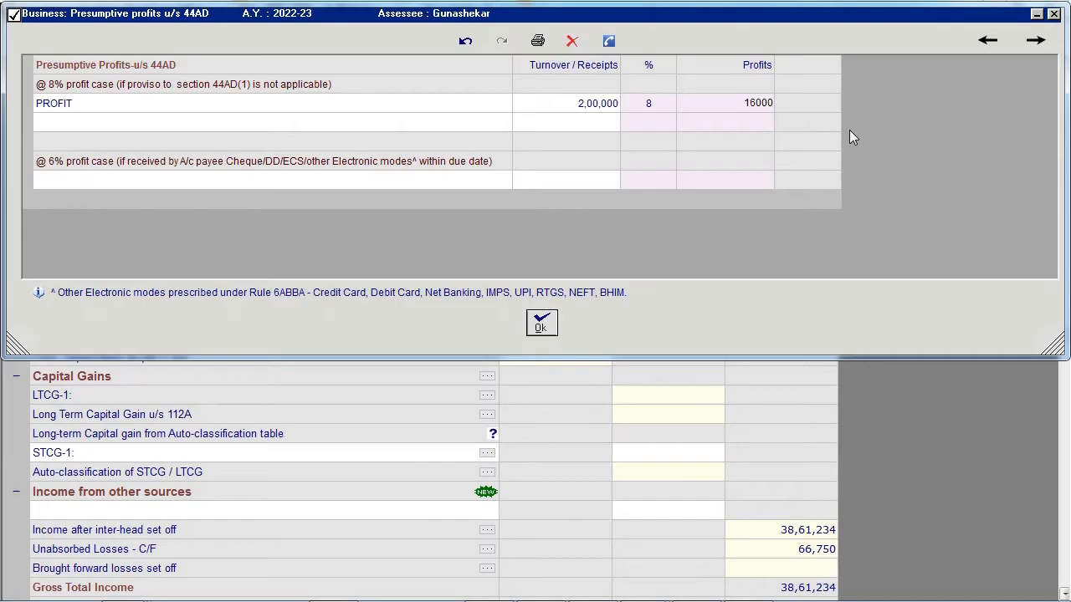
right_click(732, 106)
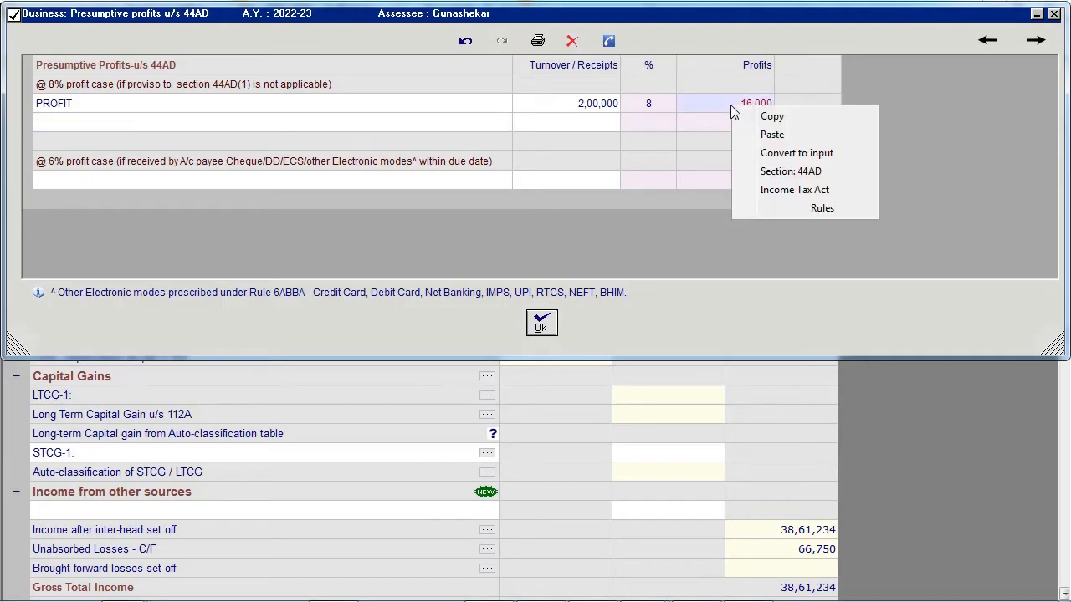
left_click(816, 154)
key("Delete")
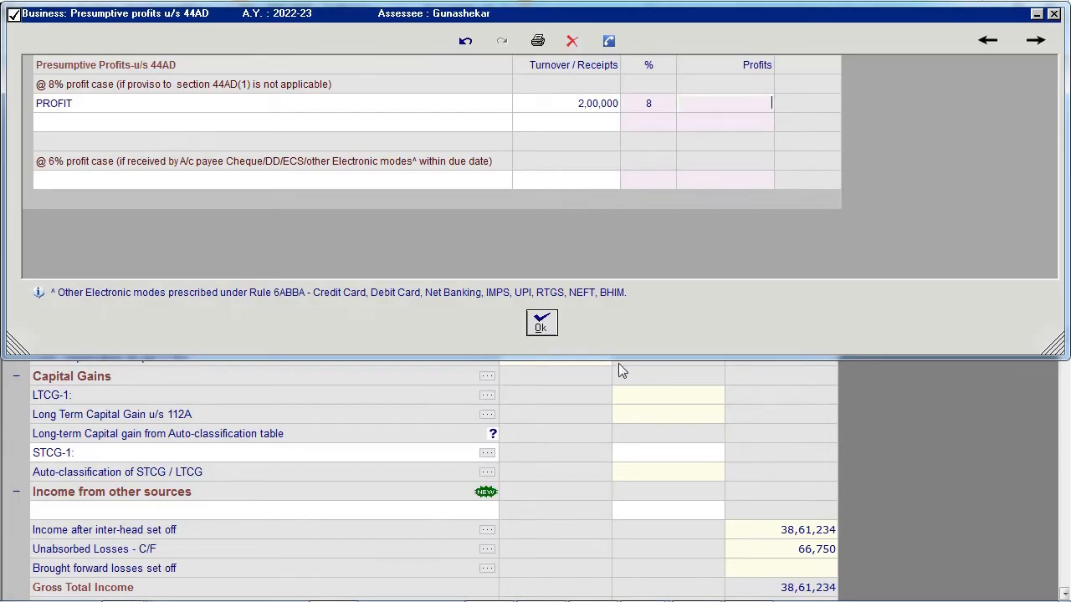
type("2,00,0")
type("0")
key("Return")
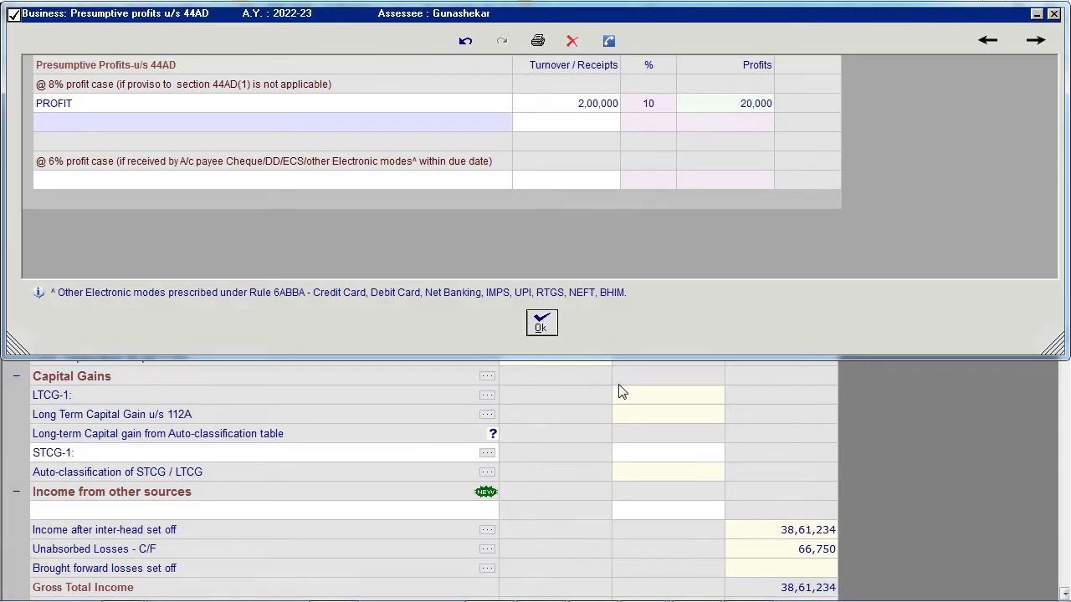
- Convert the PROFIT row's profit back to calculated output and accept the presumptive profits table
right_click(751, 103)
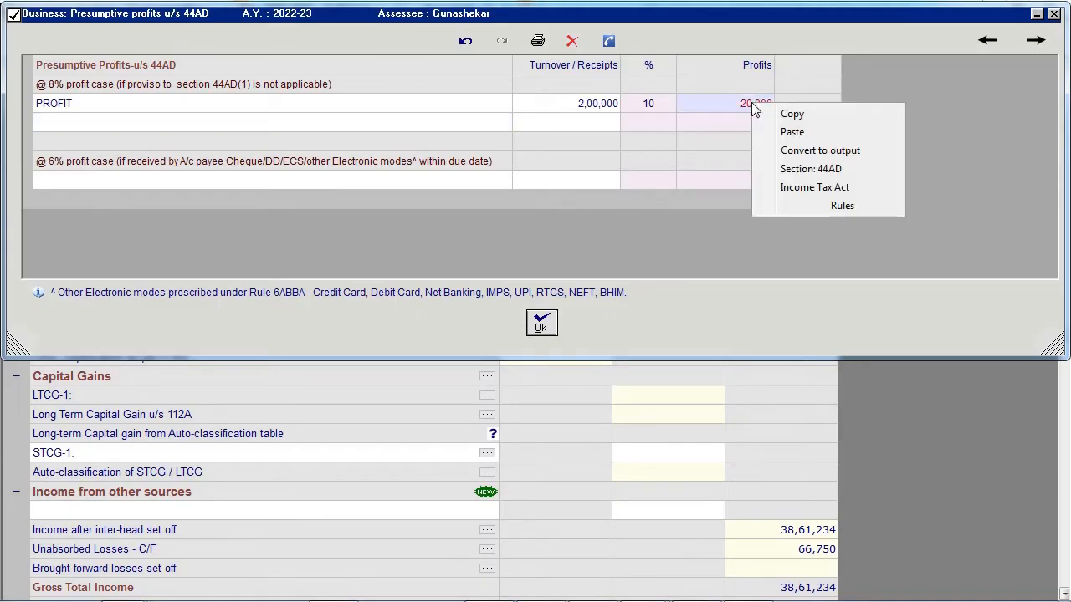
left_click(816, 151)
left_click(540, 323)
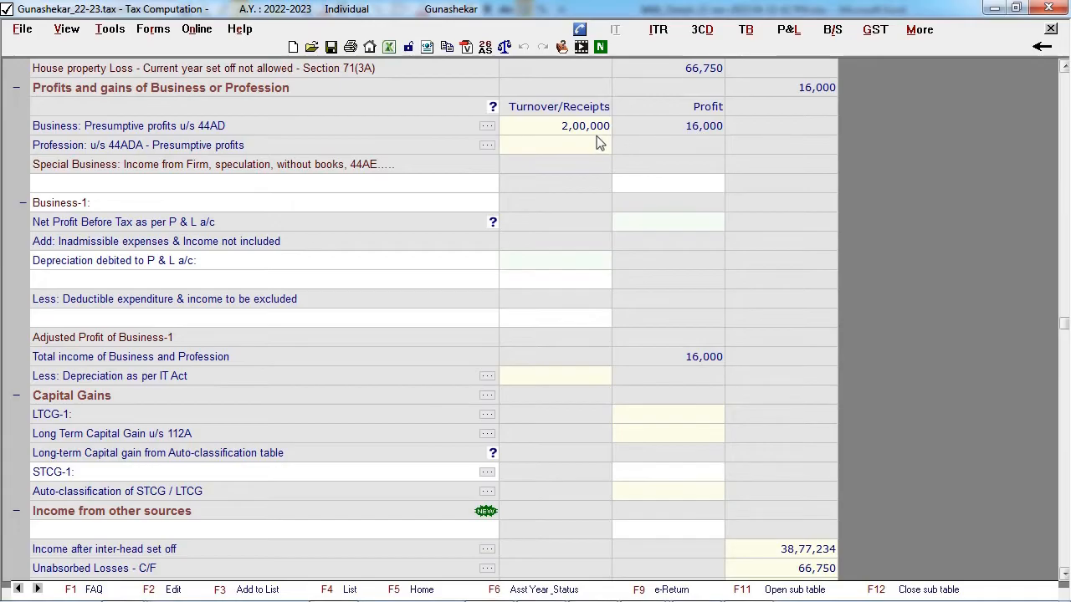
- Set Business-1's net profit before tax to 15,00,000 and add a 43B disallowance under its inadmissible expenses
scroll(596, 143, "up", 4)
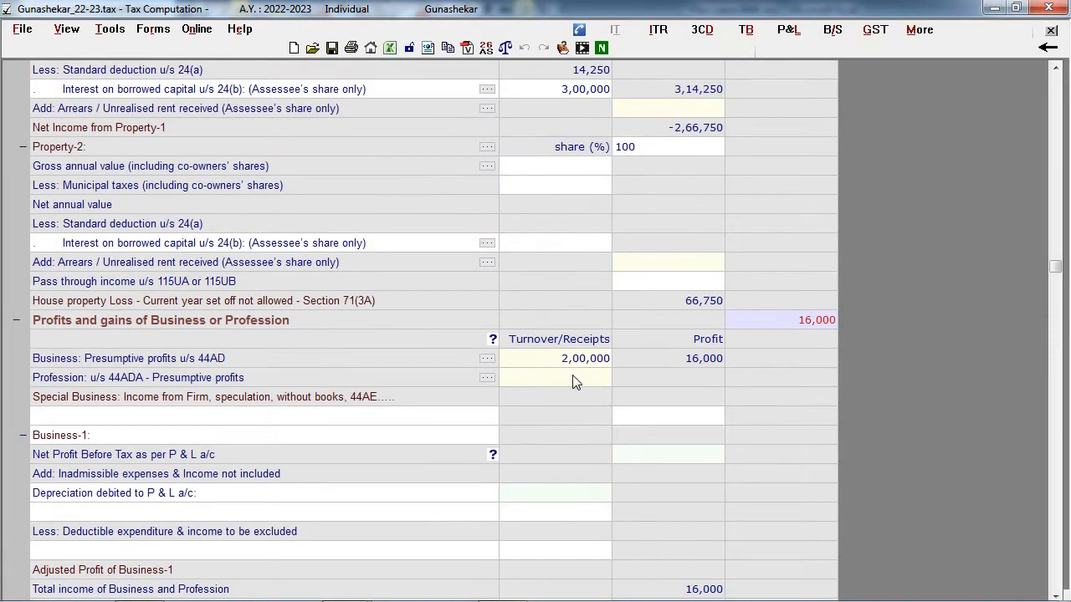
left_click(127, 412)
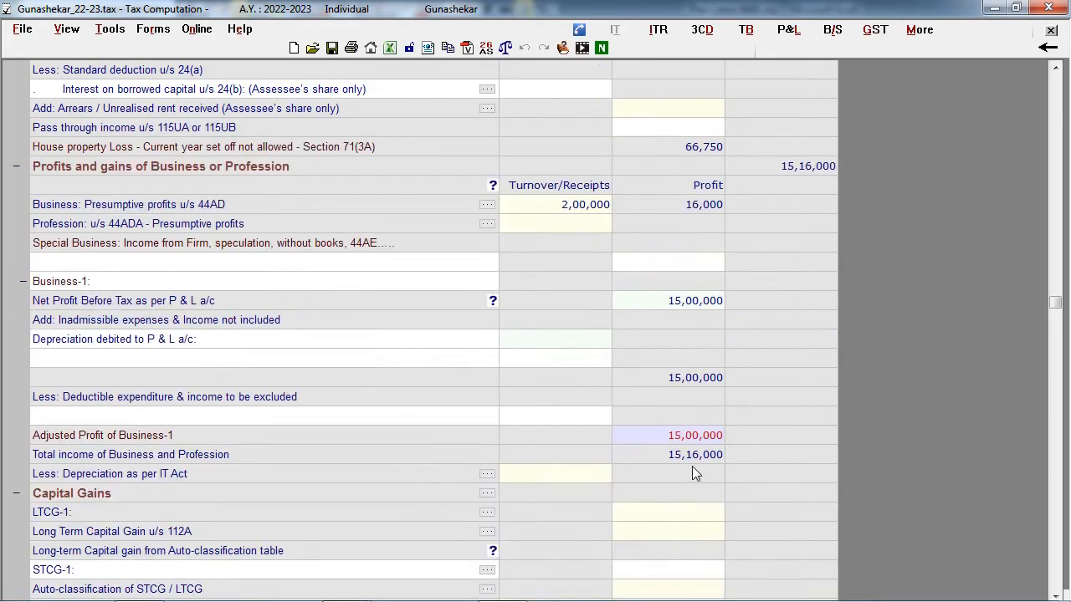
left_click(166, 358)
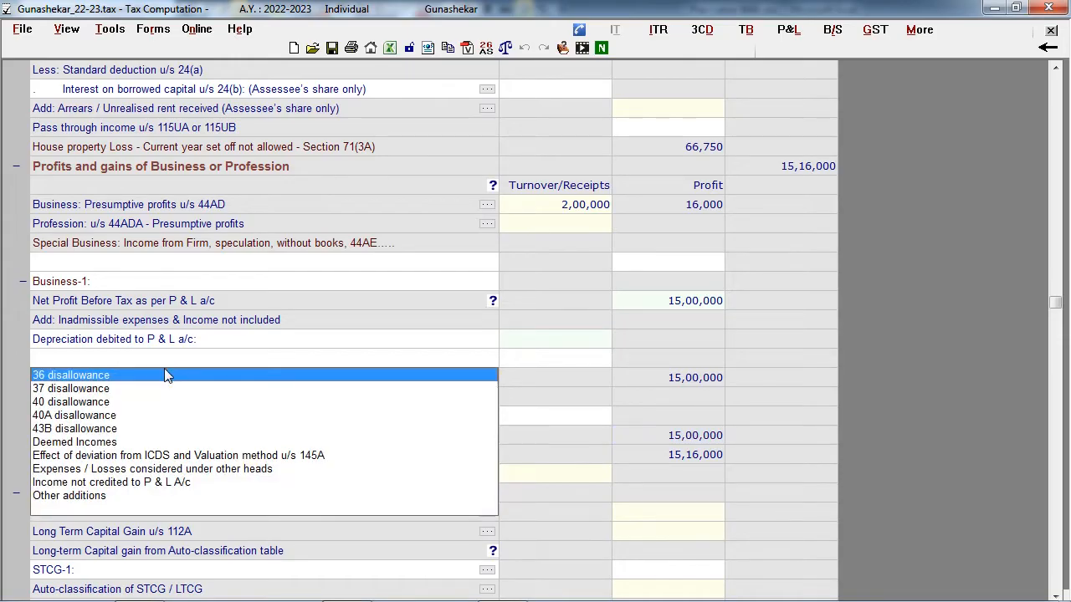
left_click(108, 432)
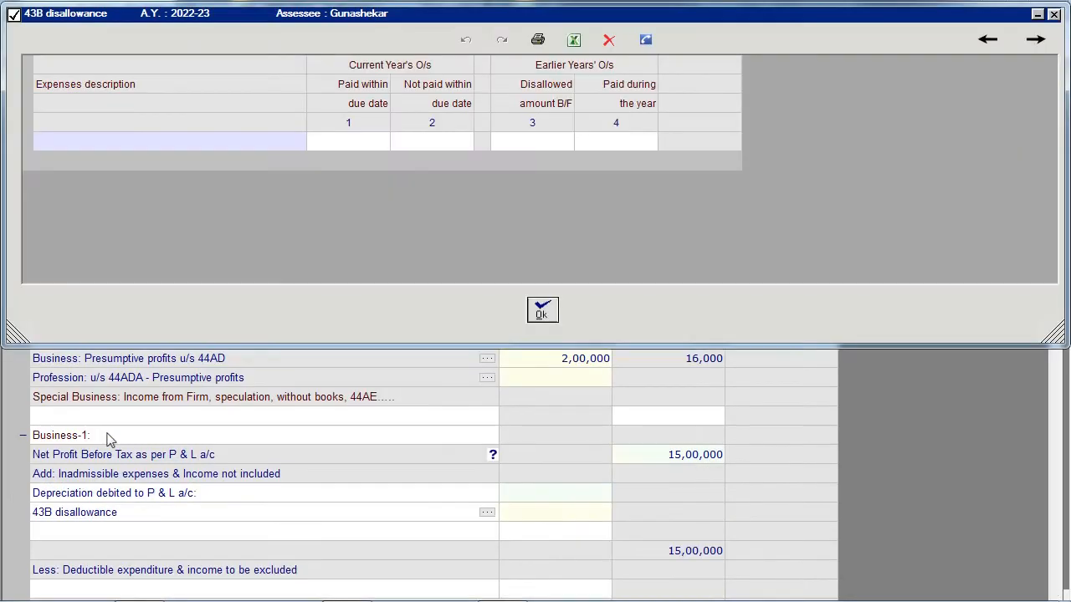
- Record Bonus / Commission to employees under 43B disallowance, with 10,000 paid within the due date and 8,000 not paid within it
key("Return")
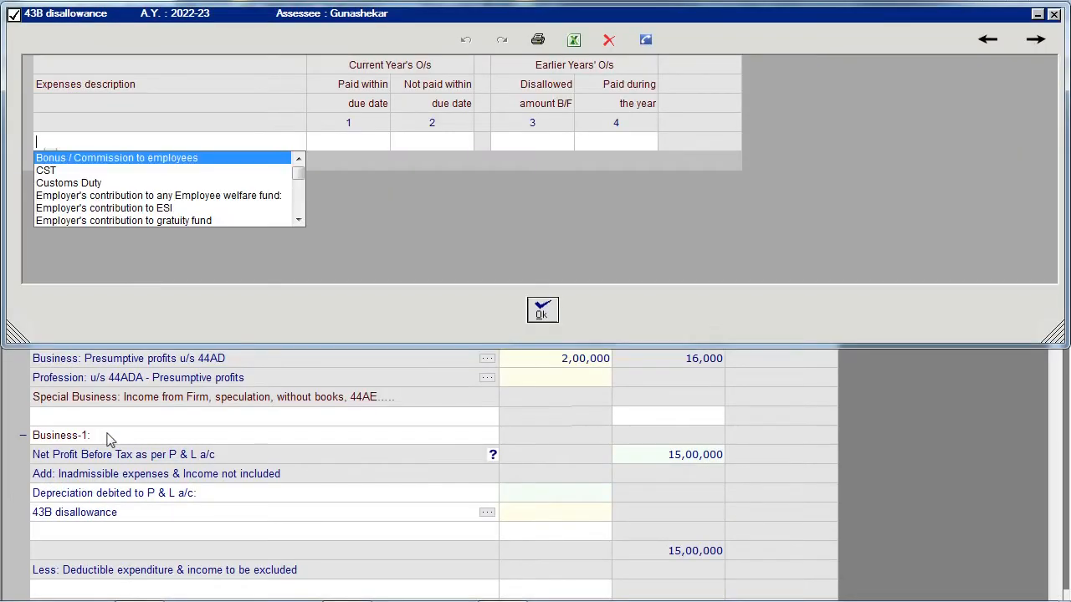
key("Return")
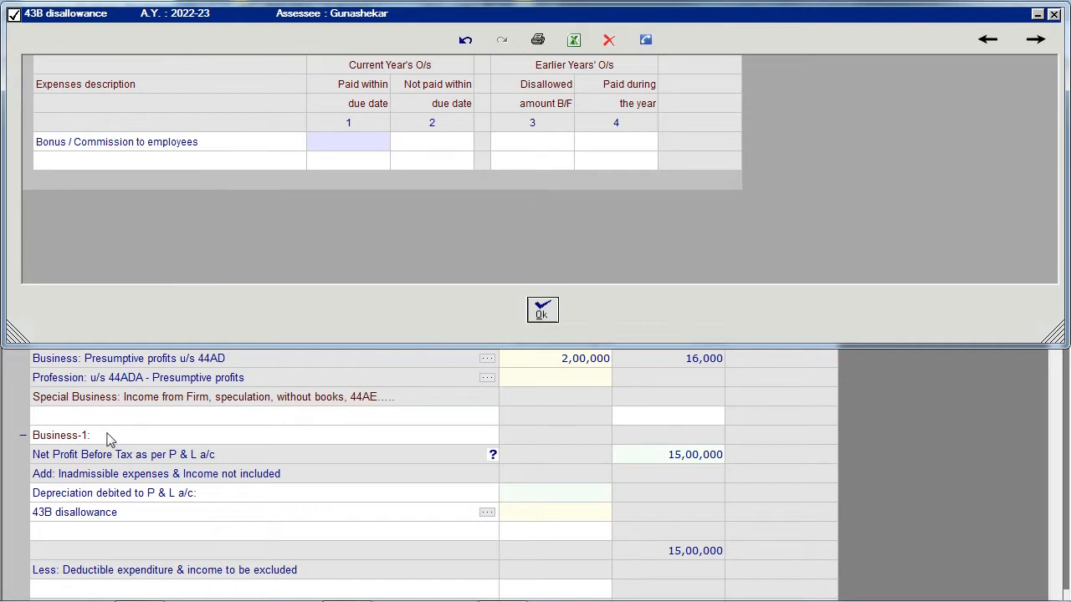
type("10000")
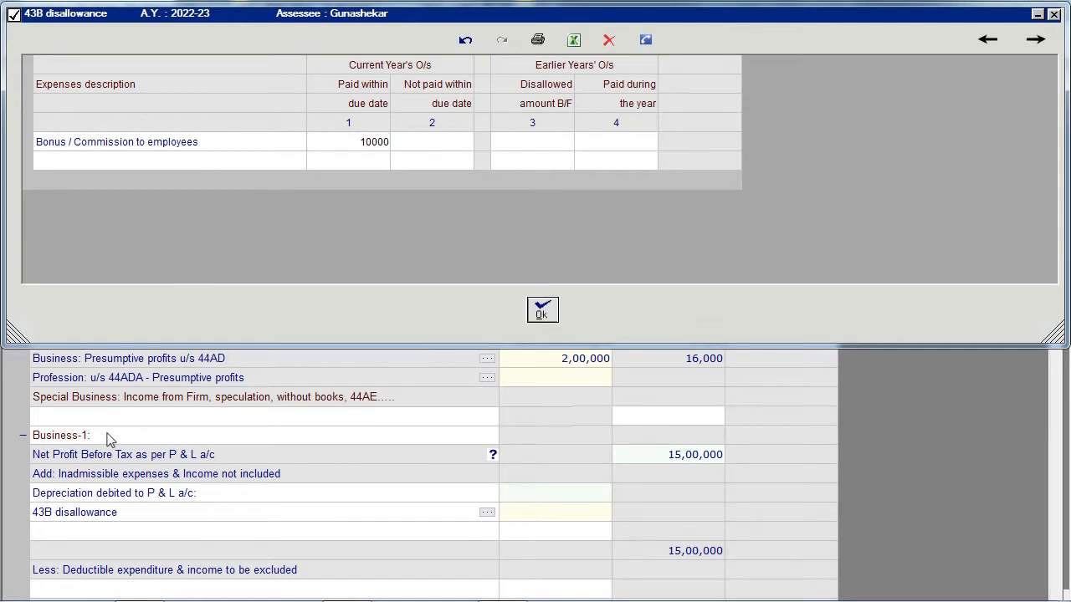
key("Return")
type("8000")
key("Return")
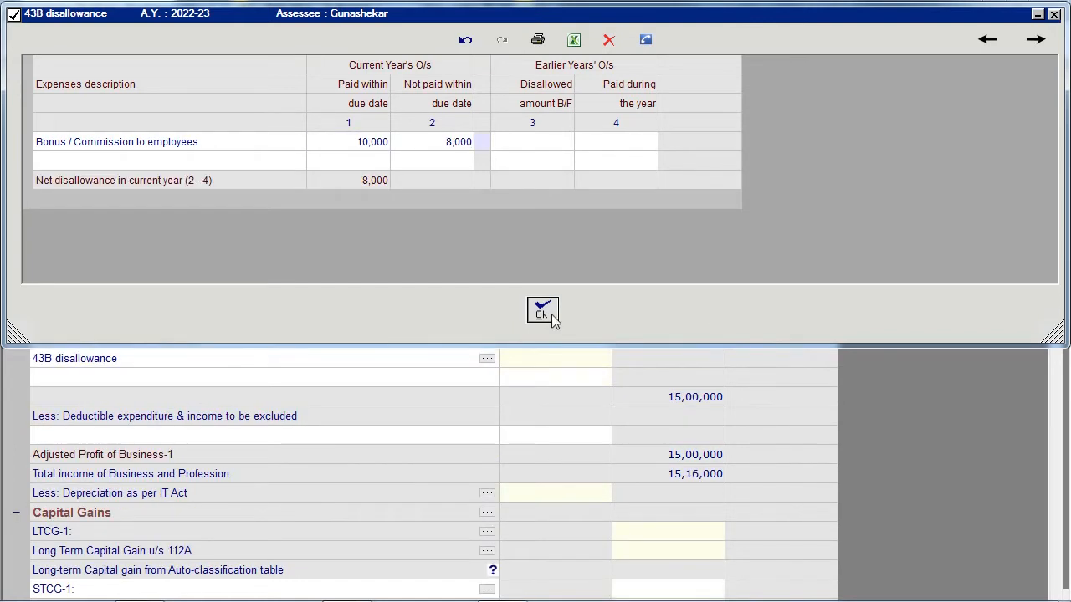
left_click(544, 313)
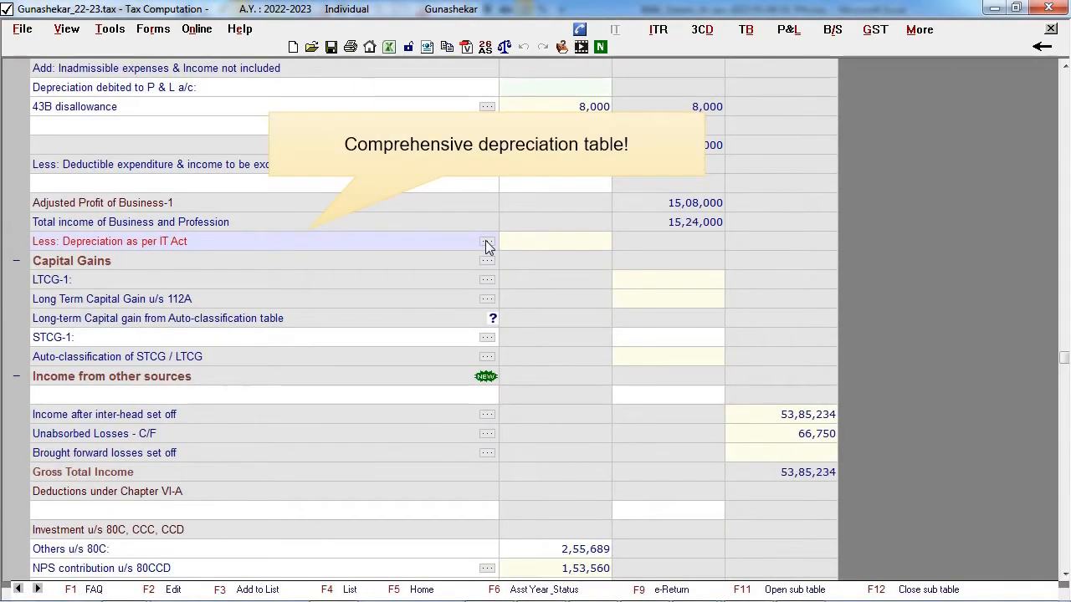
- Add depreciation blocks: Plant/Machinery 15%, WDV 2,00,000, and Plant/Machinery 40%, WDV 5,00,000, with additions of 15,000 up to and 55,000 after 03-Oct-2021
left_click(487, 244)
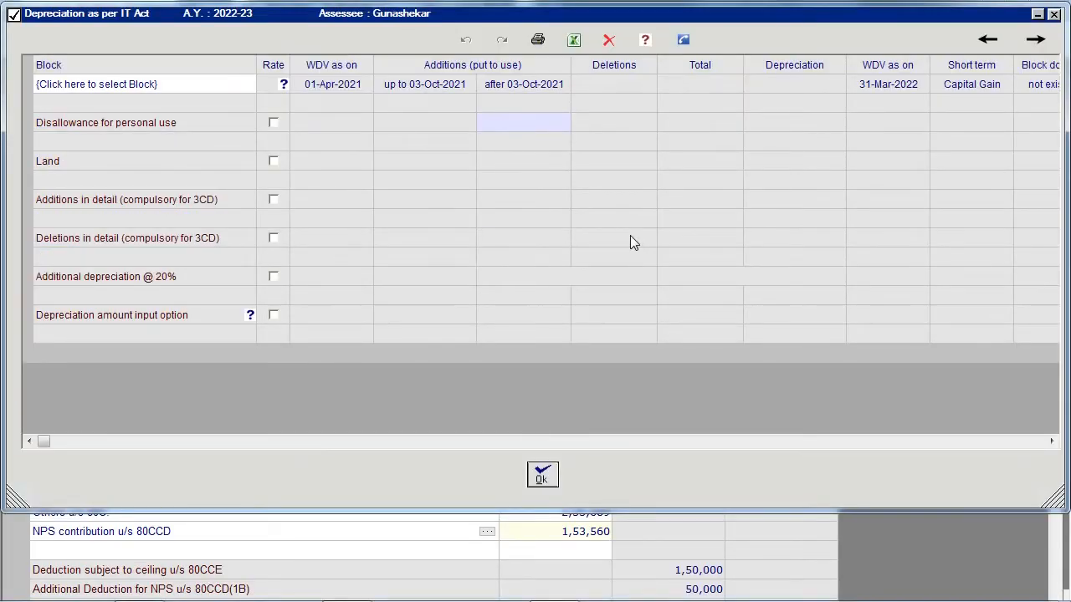
left_click(183, 91)
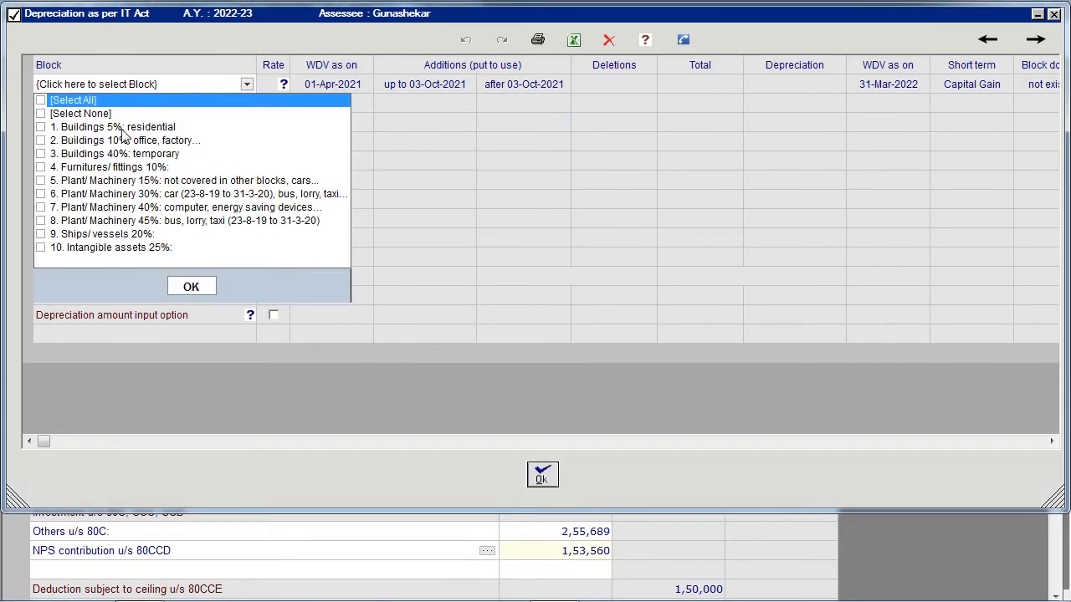
left_click(40, 181)
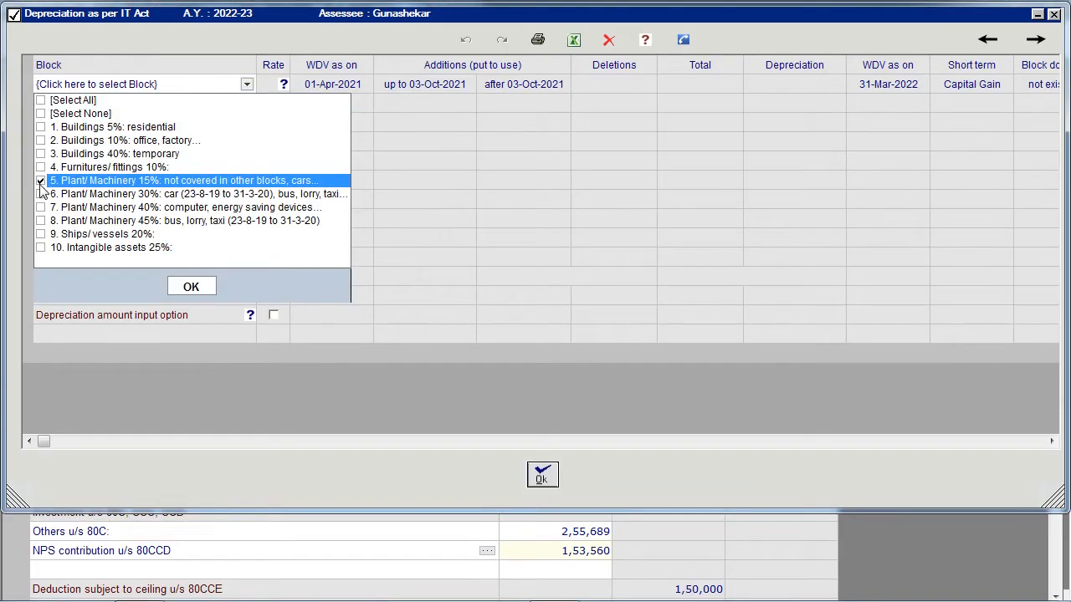
left_click(40, 207)
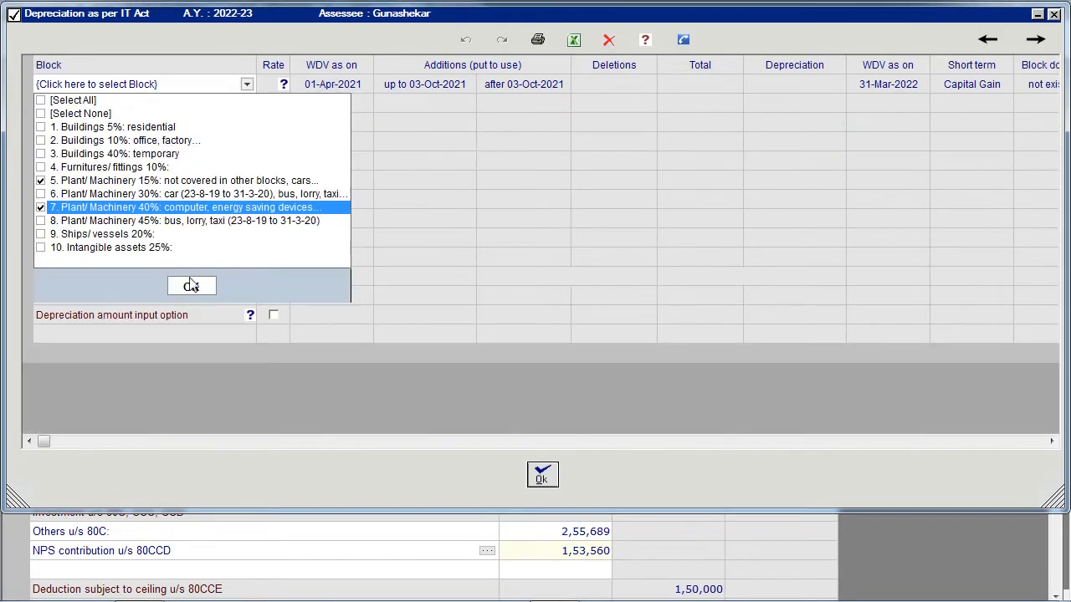
left_click(206, 290)
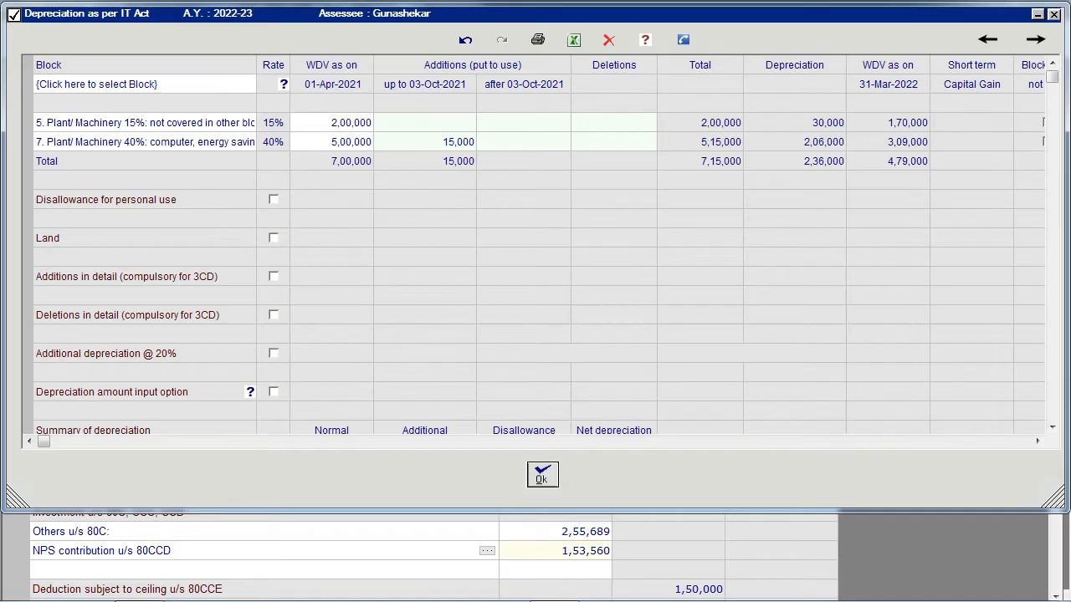
type("550000")
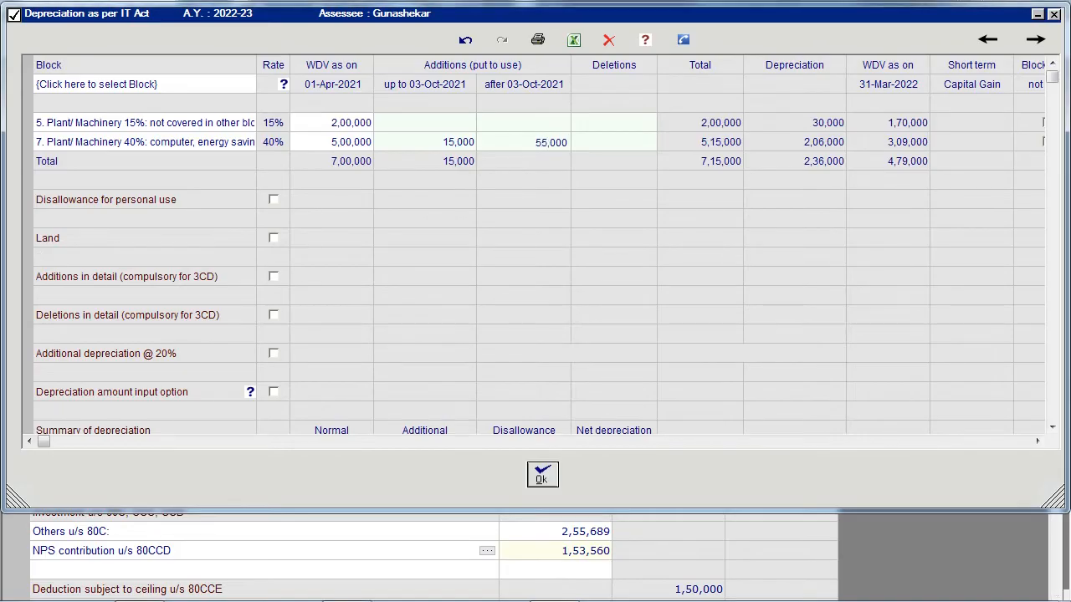
key("Return")
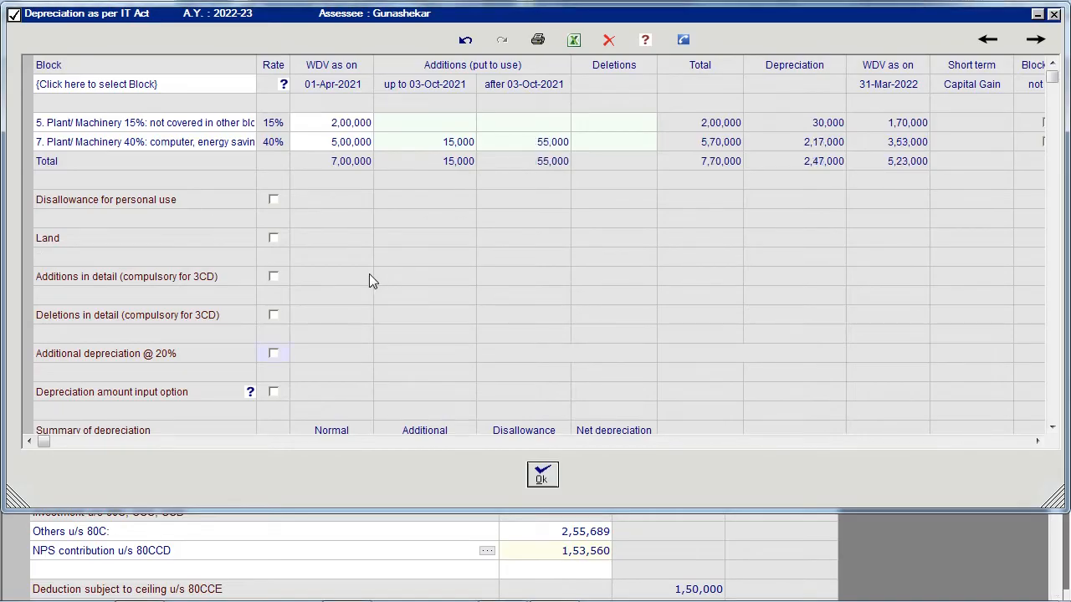
- Enable detailed additions and record a 20,000 Plant/Machinery 15% purchase dated 13-Aug-2021 with additional depreciation set to Yes
left_click(275, 278)
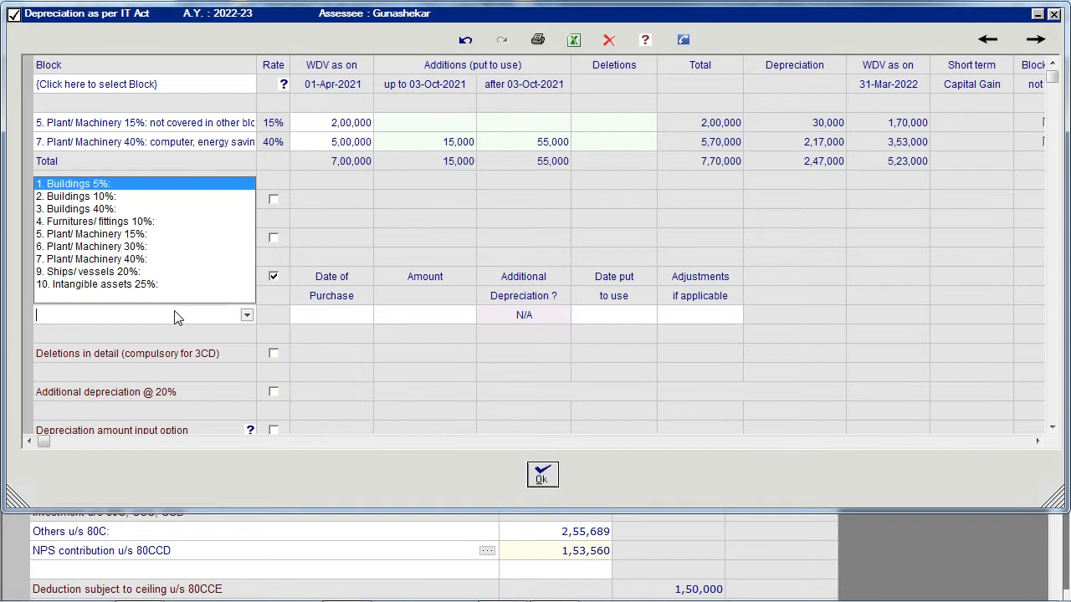
left_click(166, 235)
type("13-Aug-2021")
key("Return")
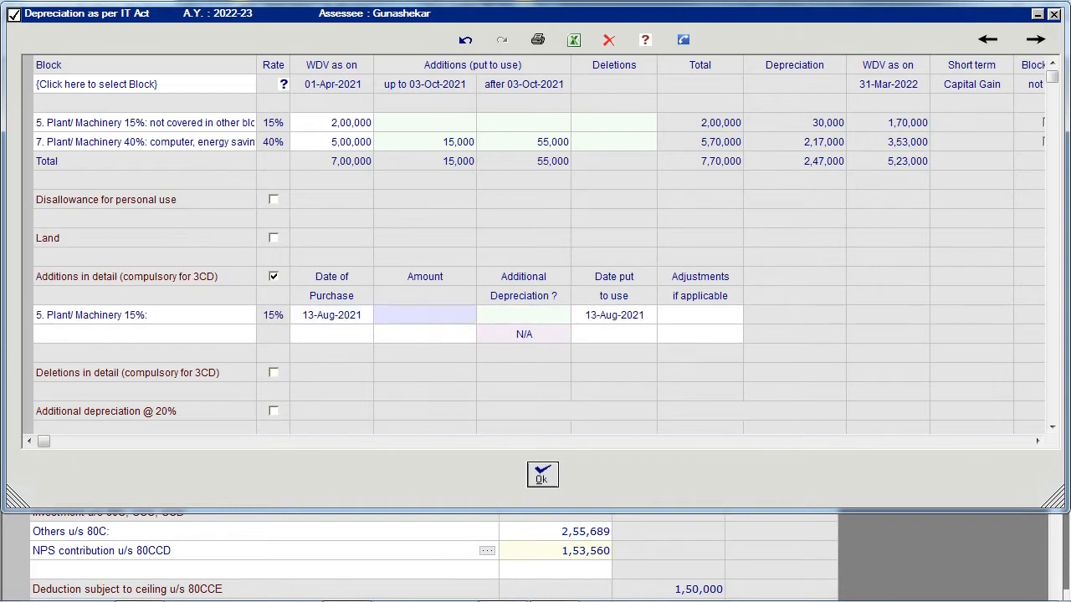
type("20000")
key("Return")
key("Down")
key("Down")
key("Return")
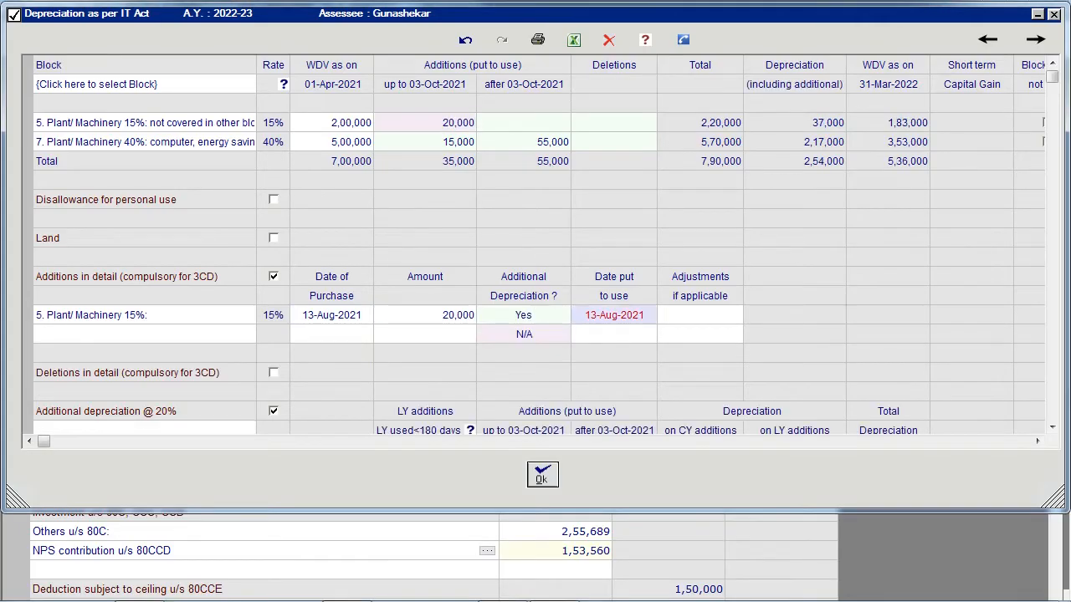
- Record a second Plant/Machinery 15% addition of 40,000 dated 01-Jan-2022 with additional depreciation set to Yes
left_click(144, 335)
key("Down")
key("Down")
key("Down")
key("Down")
key("Return")
type("01-Jan-2022")
key("Return")
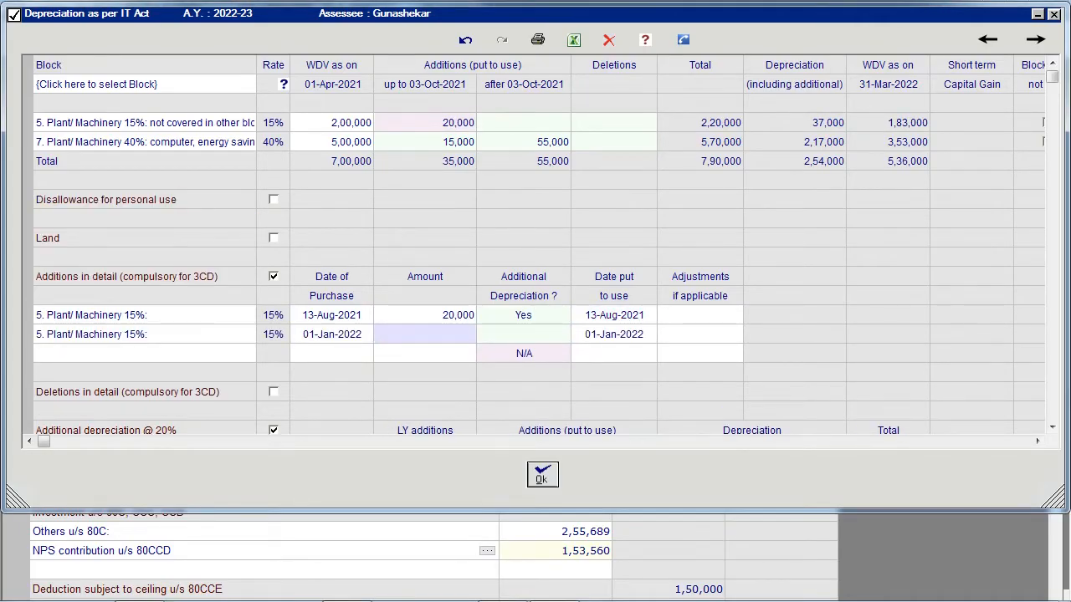
type("40000")
key("Return")
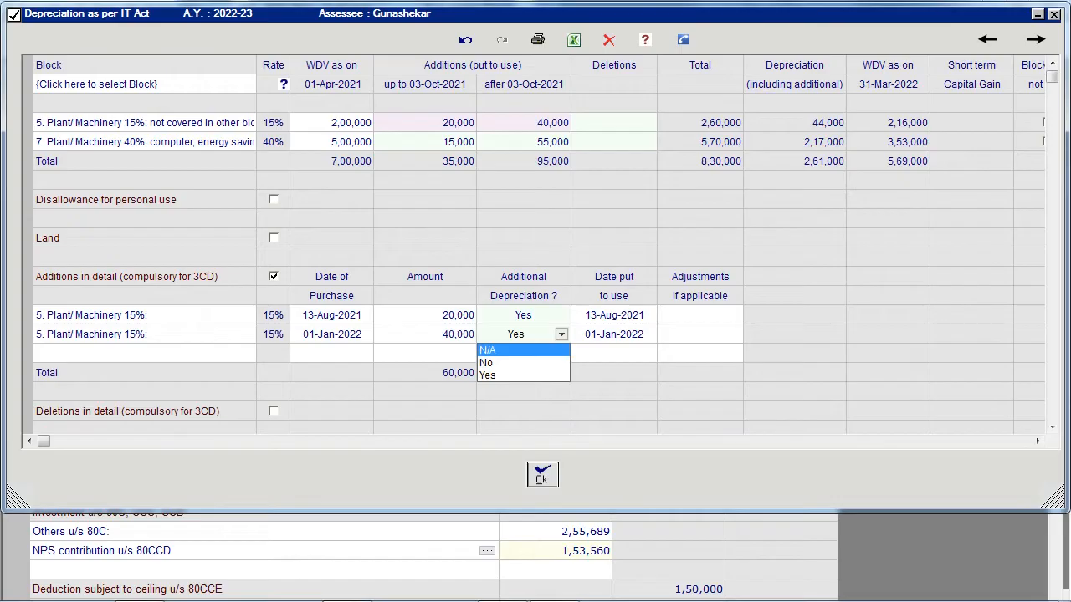
key("Return")
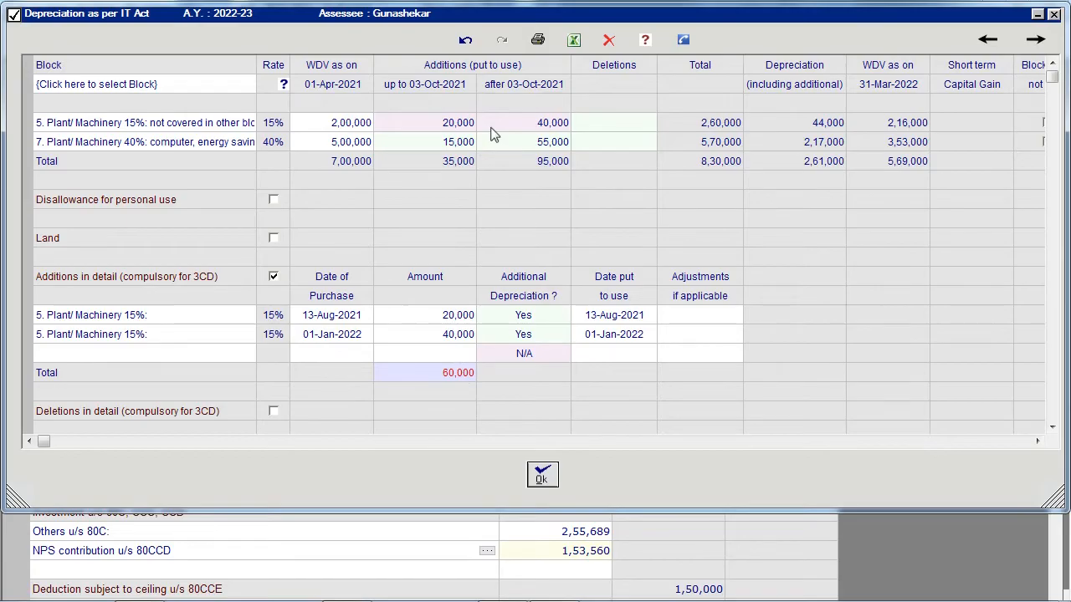
scroll(874, 201, "down", 2)
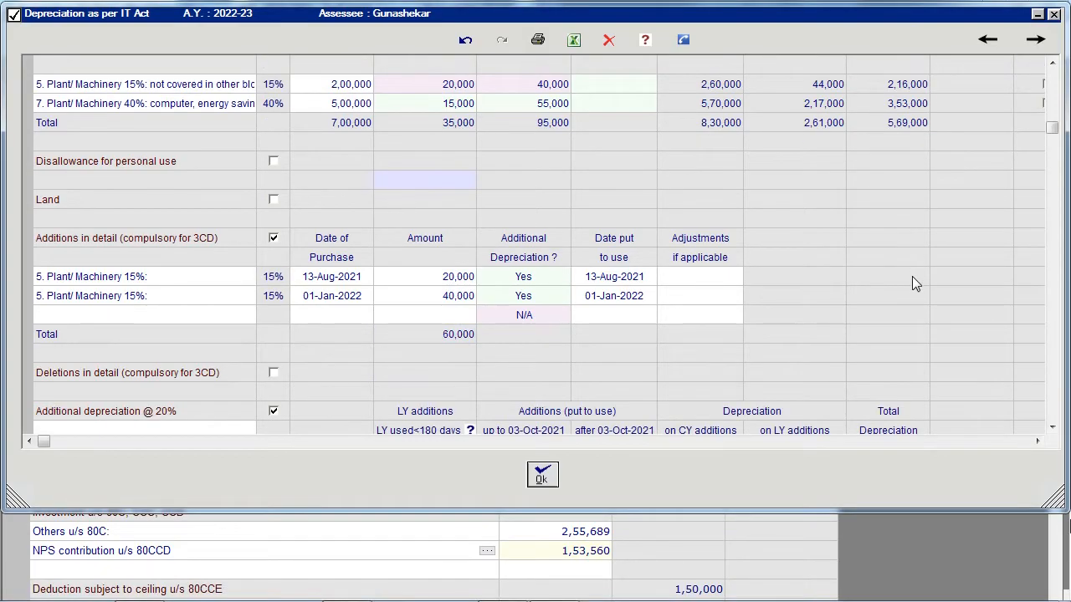
scroll(916, 310, "down", 2)
scroll(916, 312, "down", 1)
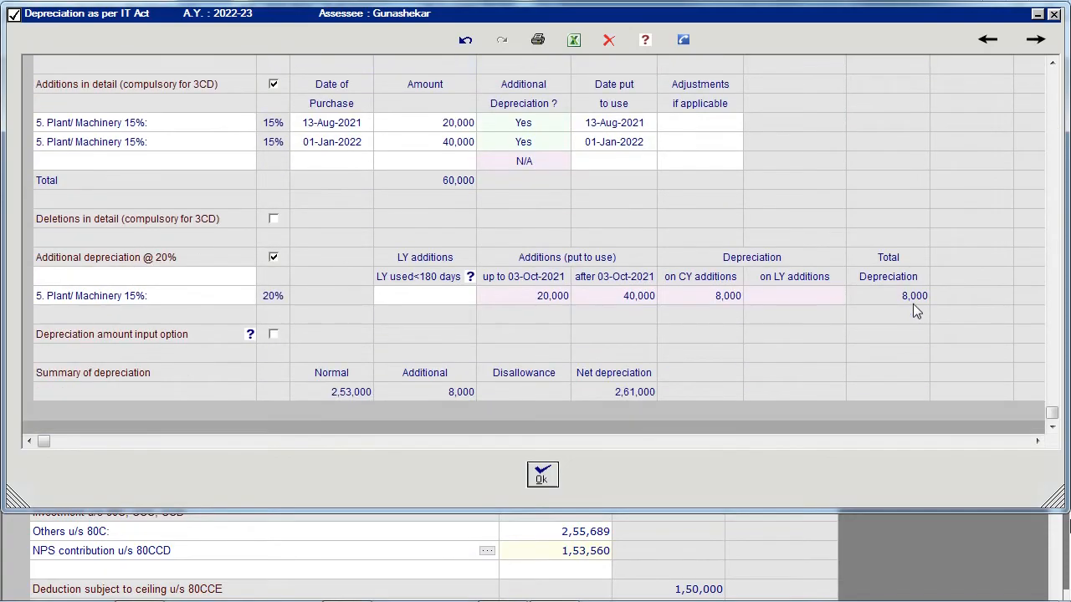
scroll(913, 303, "up", 4)
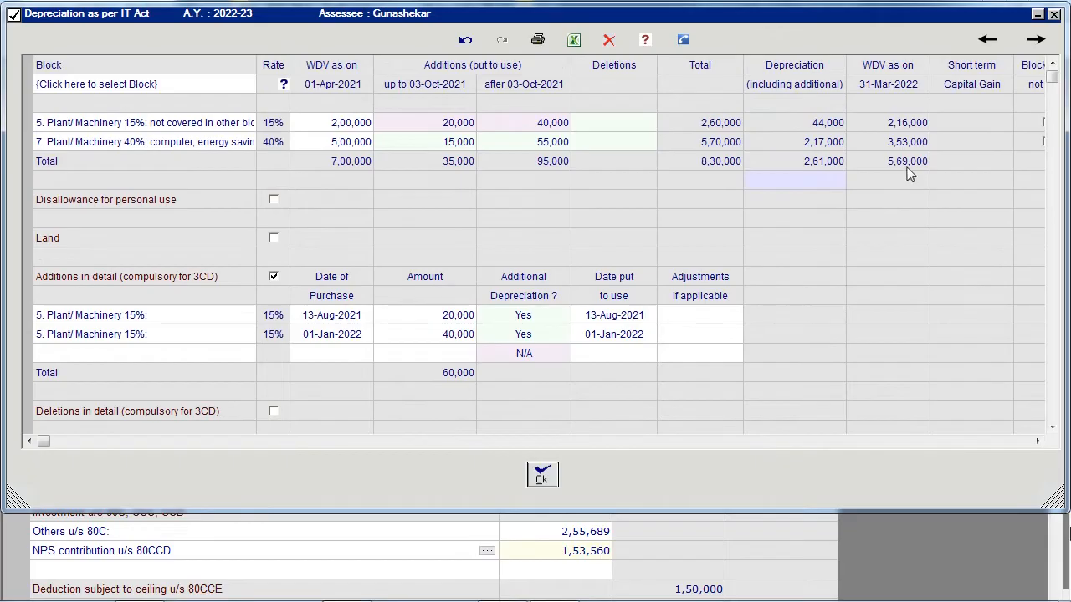
scroll(911, 174, "down", 3)
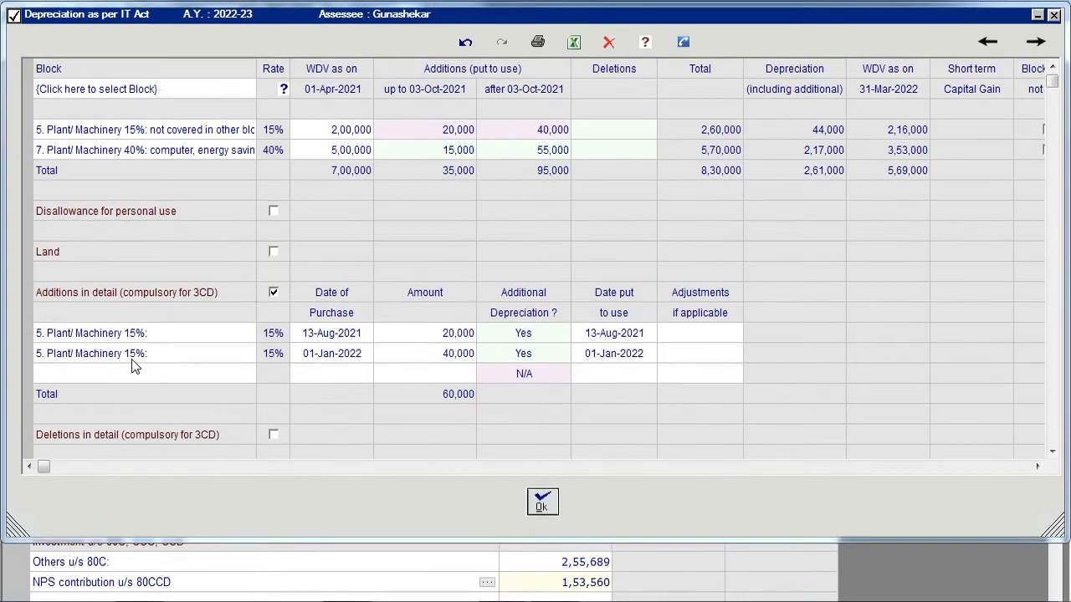
left_click(129, 358)
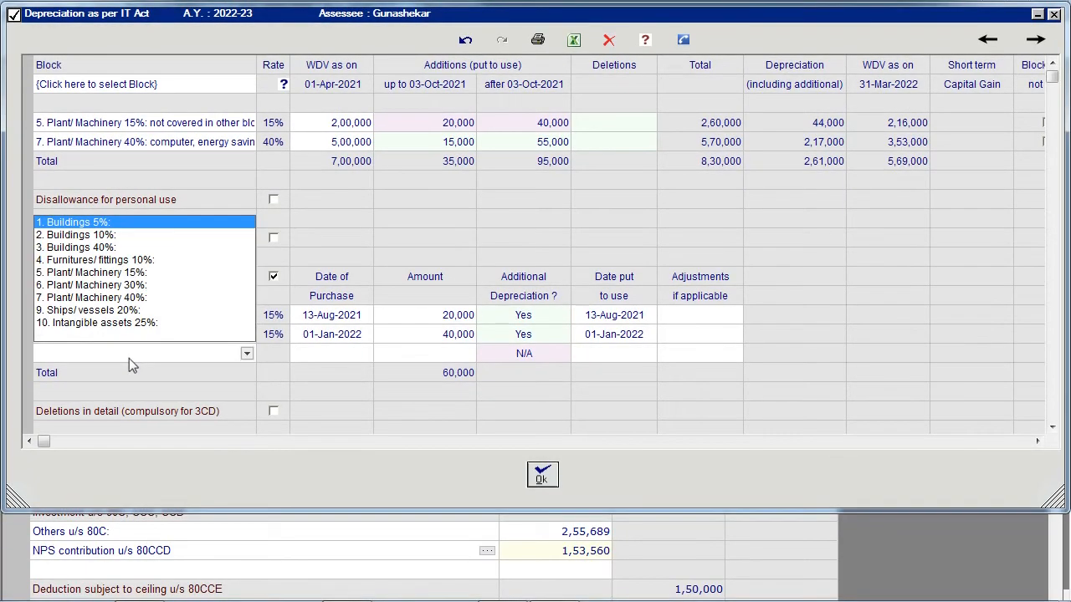
key("Return")
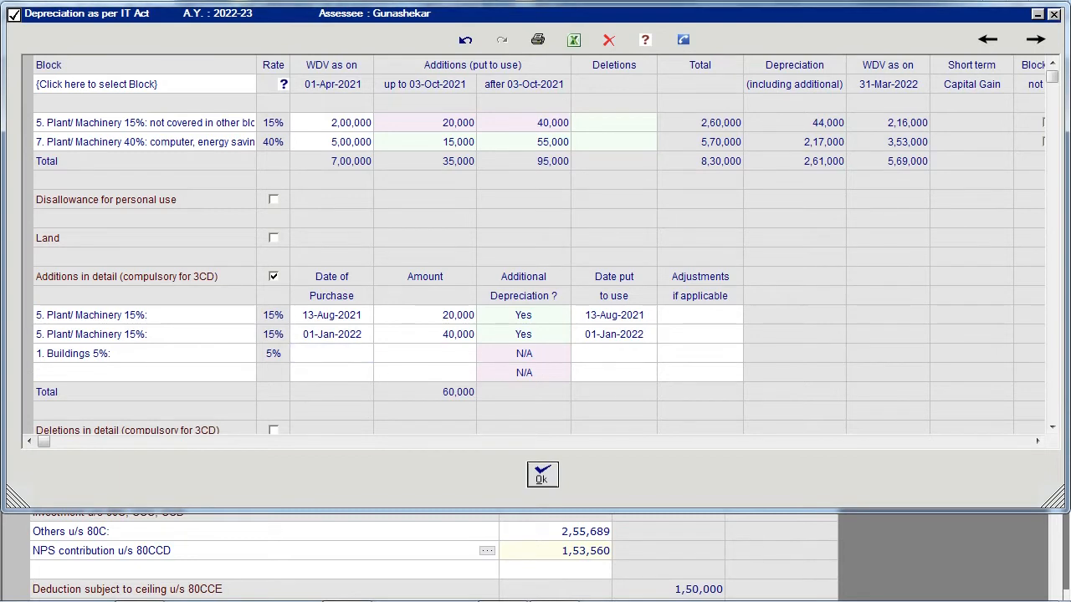
- Enter 30,000 as last year's Plant/Machinery 15% additions used under 180 days in the additional depreciation section
scroll(547, 246, "down", 1)
scroll(535, 246, "down", 1)
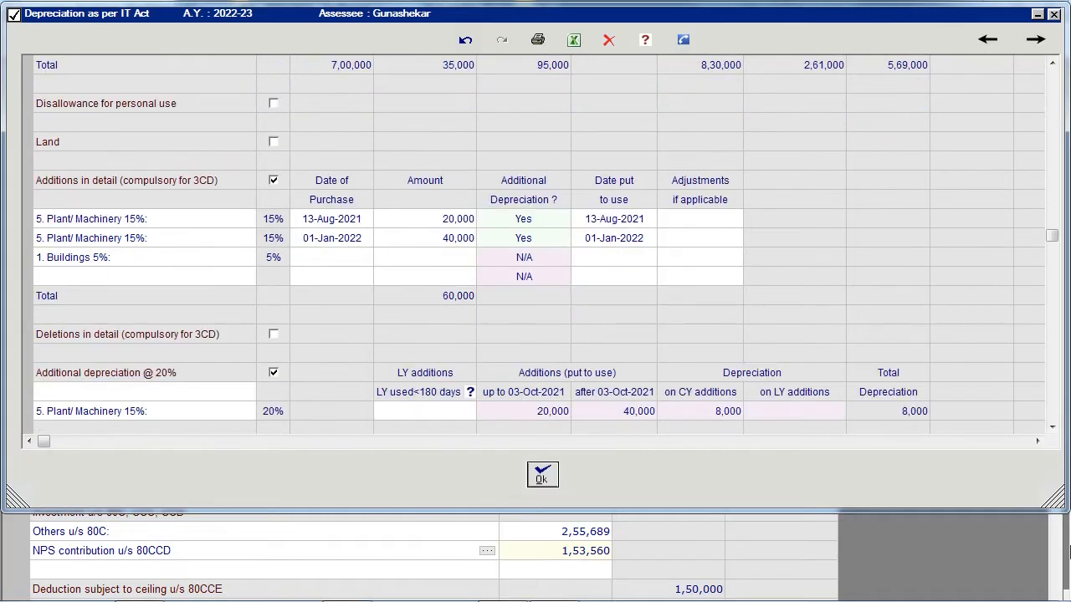
type("30000")
key("Return")
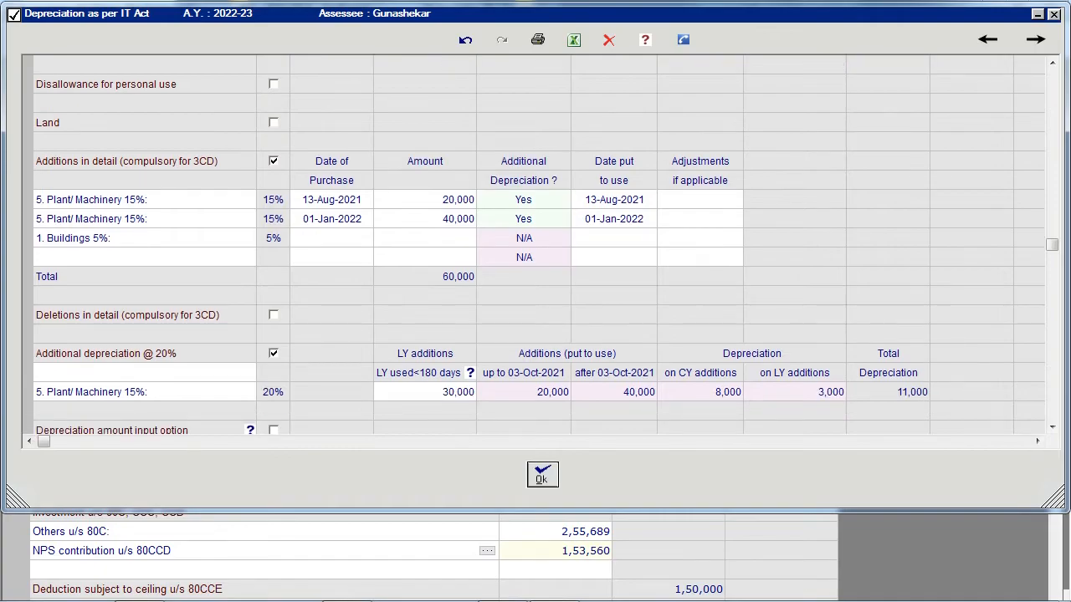
- Change the put-to-use date of the 20,000 Plant/Machinery 15% addition to 30-Sep-2022
left_click(510, 316)
left_click(643, 220)
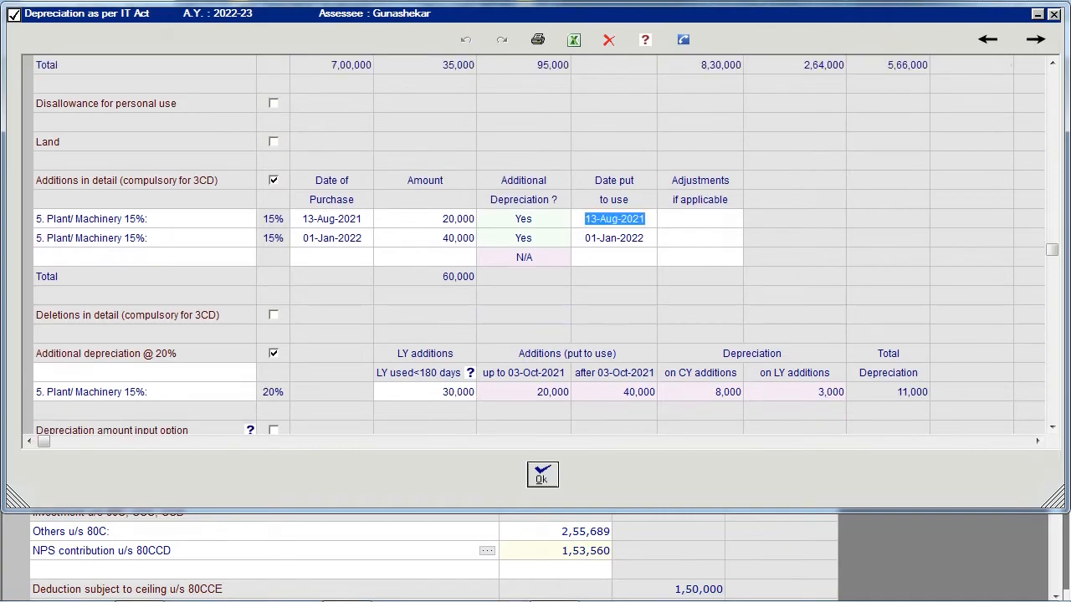
key("BackSpace")
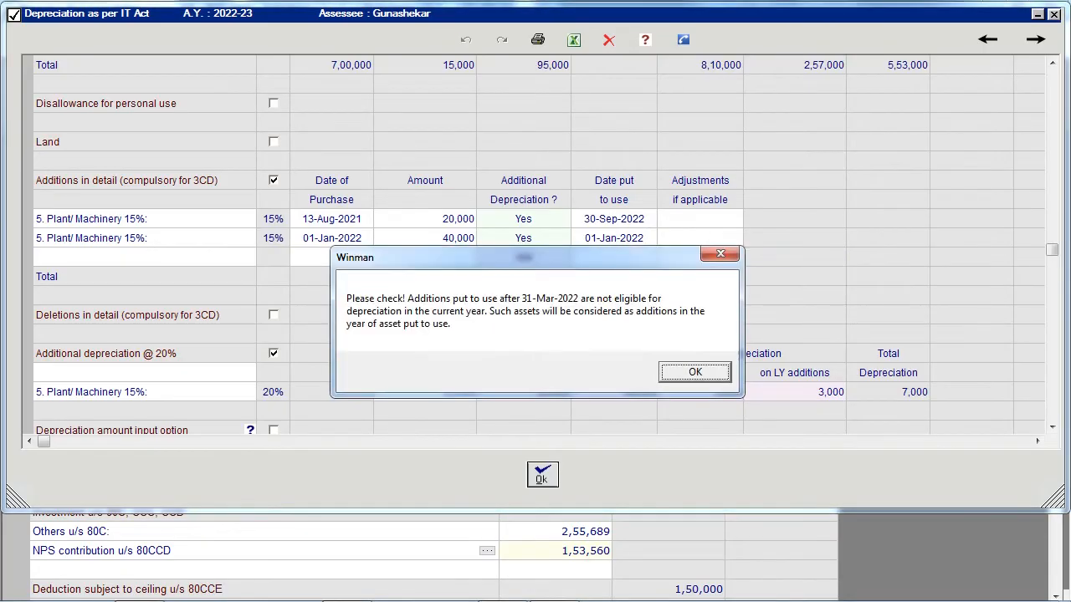
key("Return")
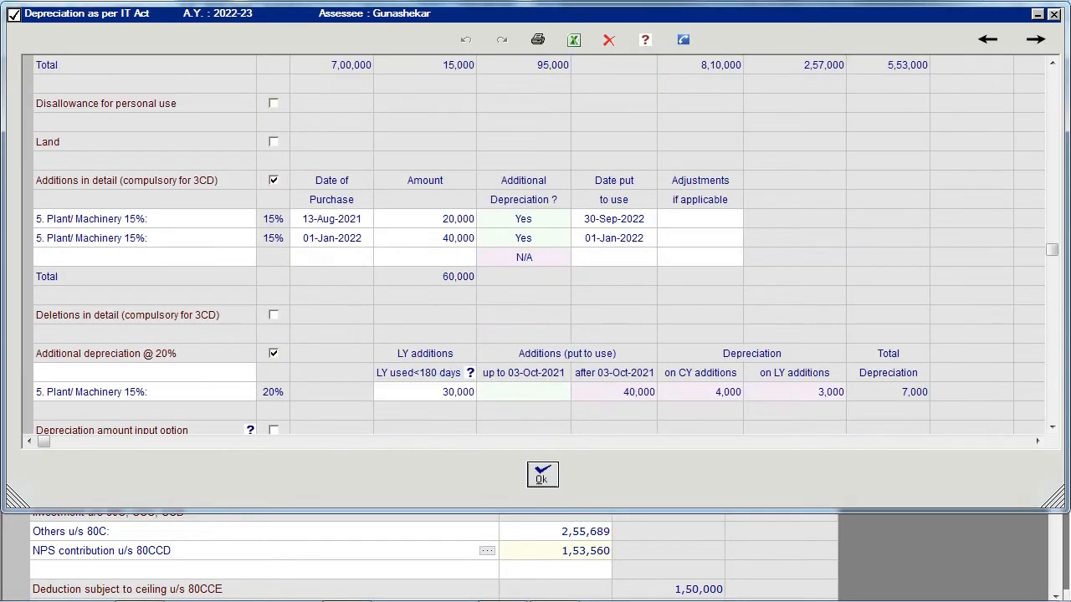
- Enable detailed deletions and record a Plant/Machinery 15% deletion of 1,50,000 dated 30-Mar-2022
scroll(315, 241, "down", 3)
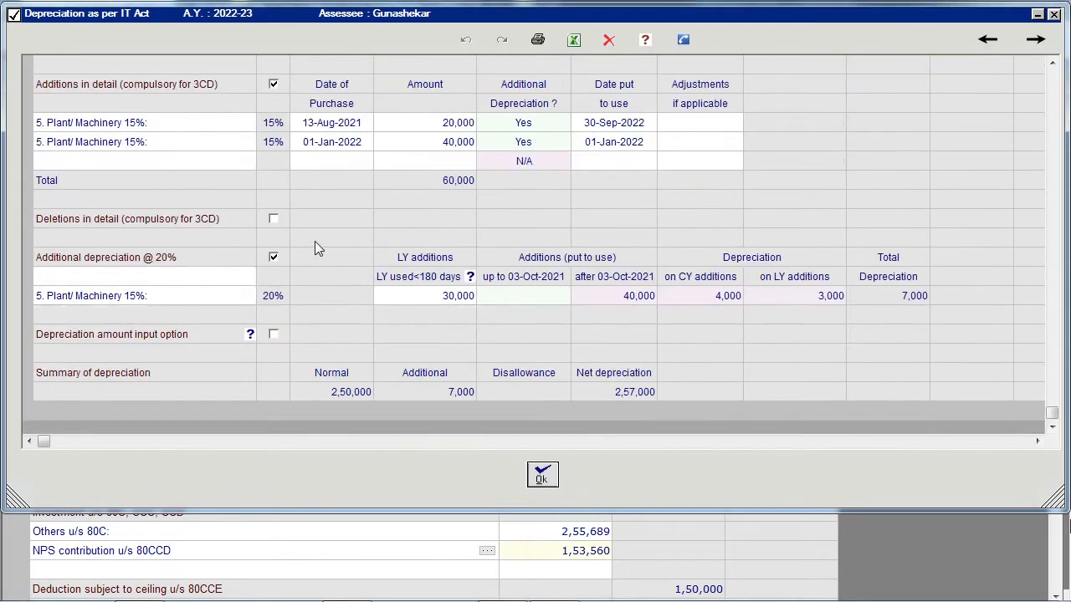
left_click(274, 222)
left_click(161, 261)
key("5")
key("Return")
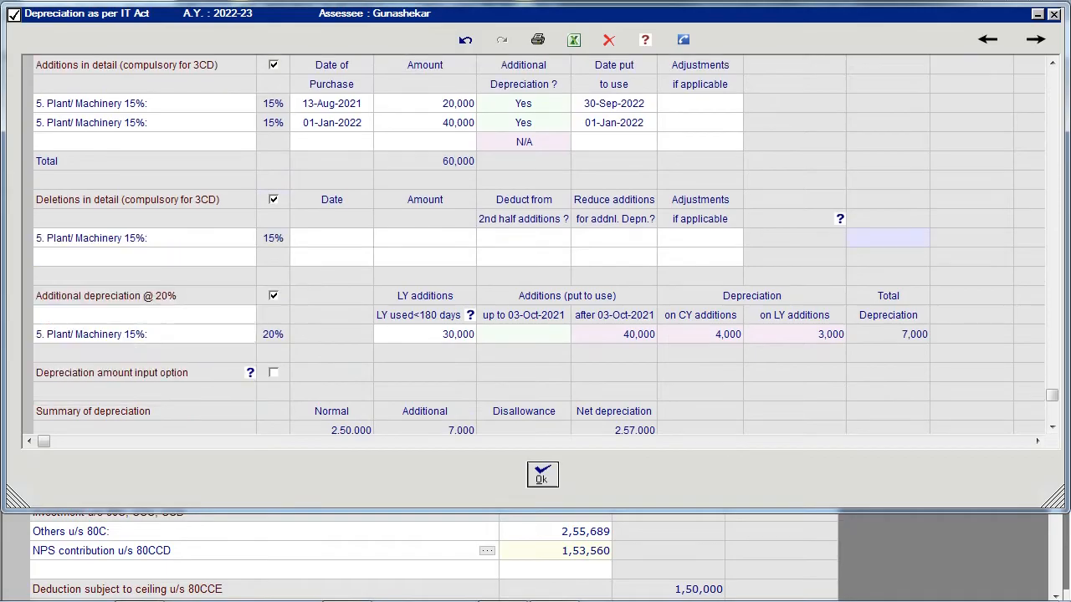
type("30-Mar-2022")
key("Return")
type("150000")
key("Return")
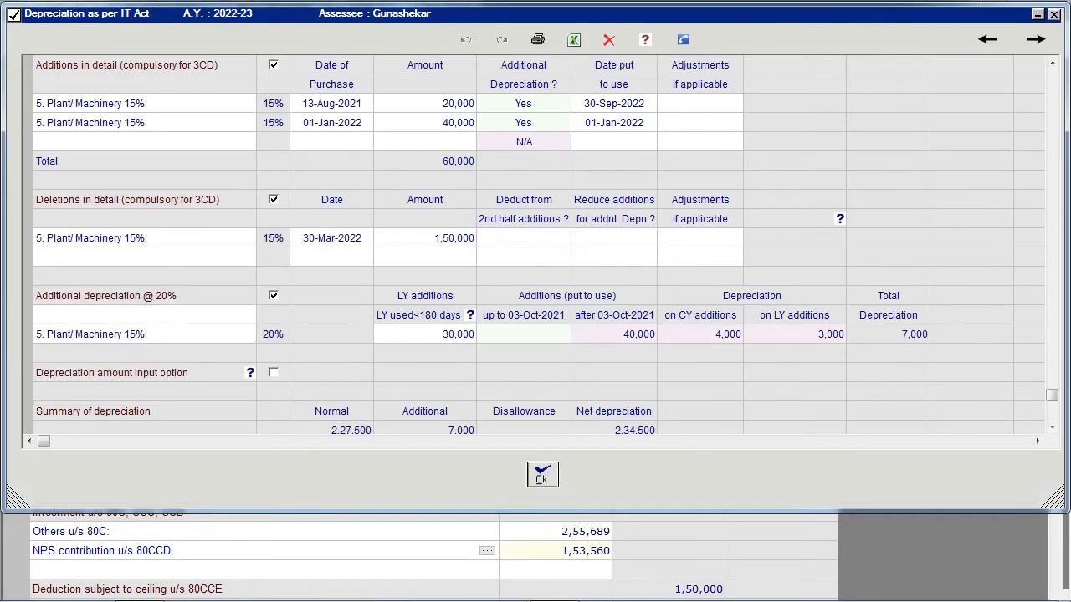
- Set the Plant/Machinery 15% deletion to be deducted from second half additions
left_click(795, 257)
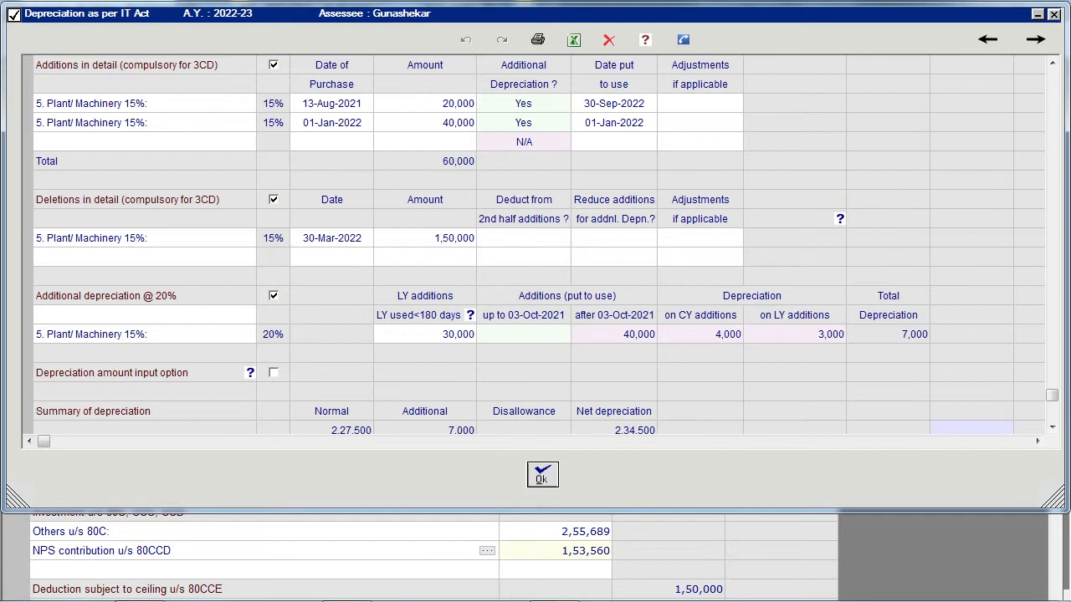
left_click(523, 239)
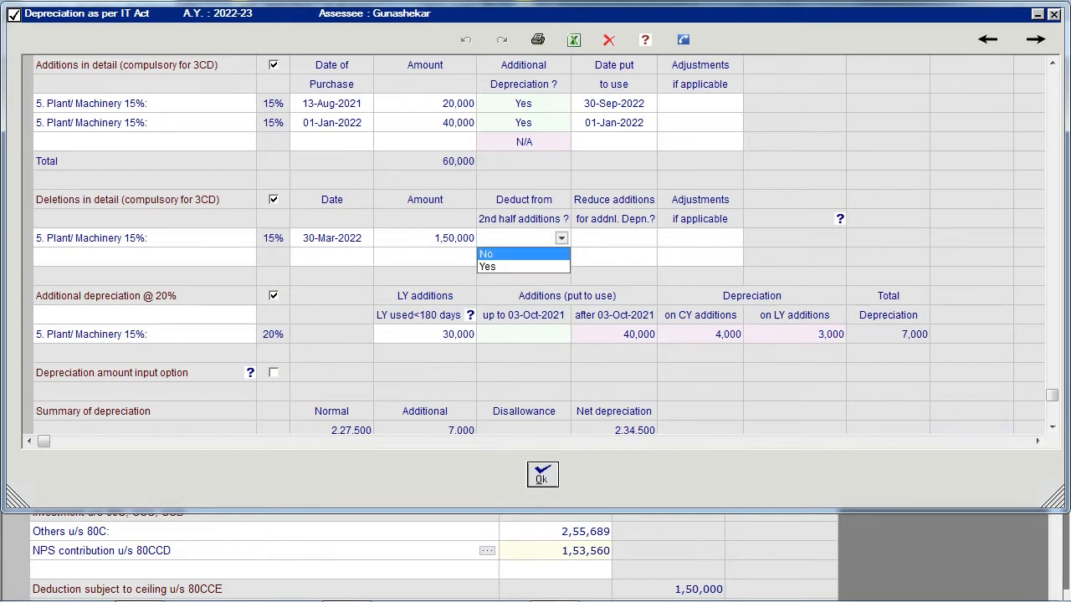
left_click(536, 266)
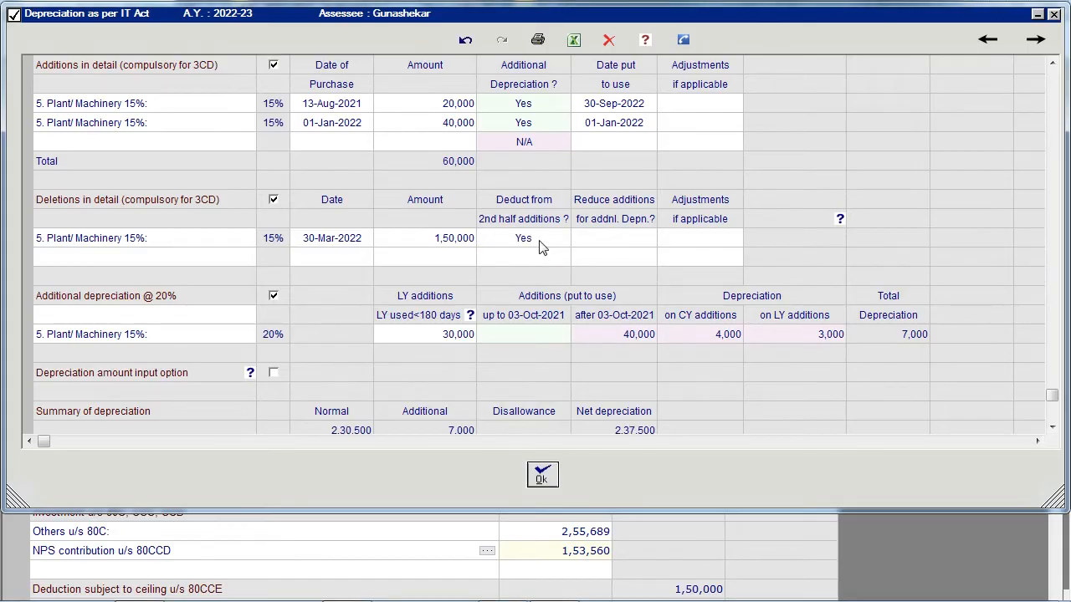
- Mark the Plant/Machinery 15% block as no longer existing and accept the depreciation table
left_click(579, 46)
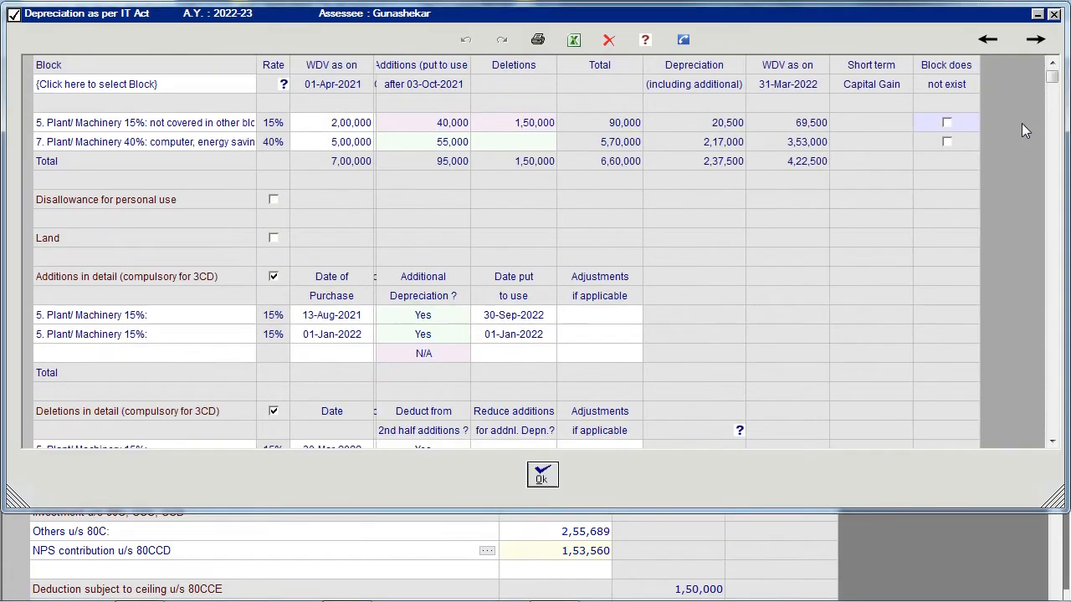
left_click(953, 124)
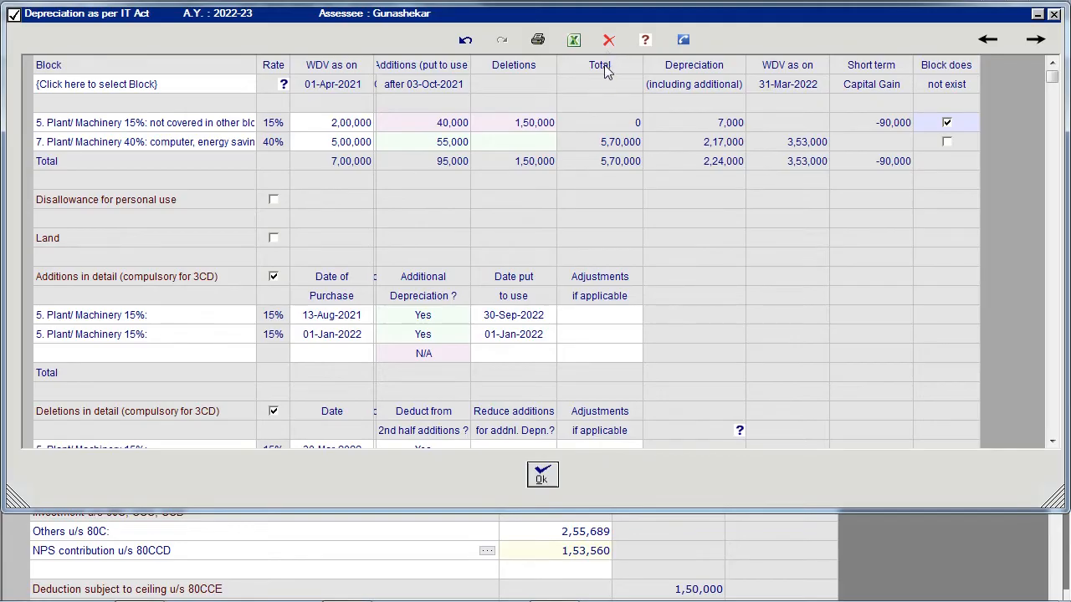
left_click(541, 482)
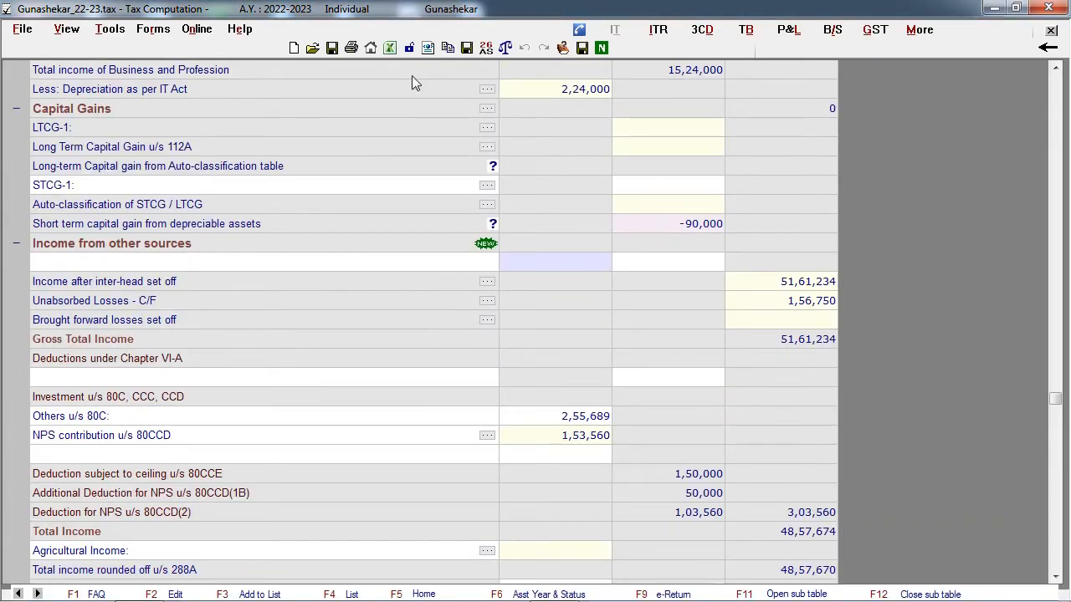
- Open the LTCG-1 detail table under Capital Gains
left_click(147, 112)
left_click(487, 128)
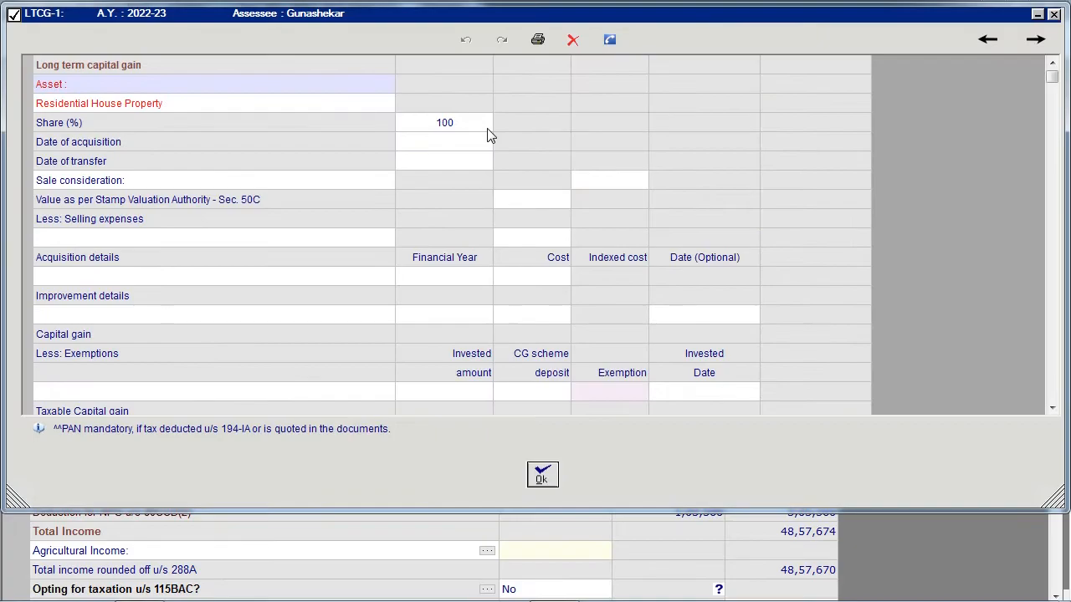
left_click(390, 106)
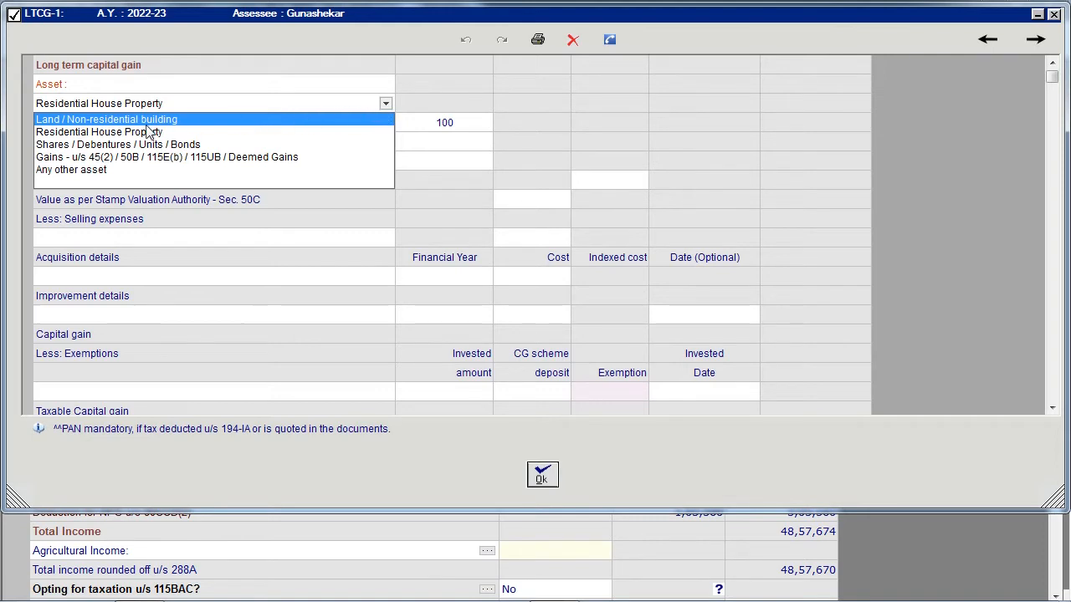
key("Down")
key("Down")
key("Return")
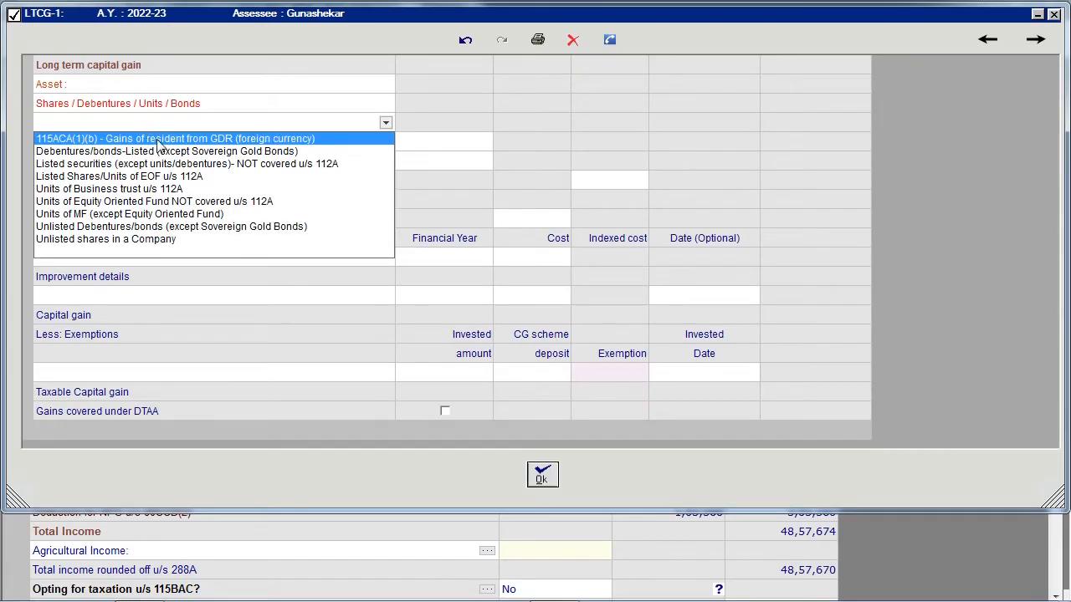
left_click(187, 177)
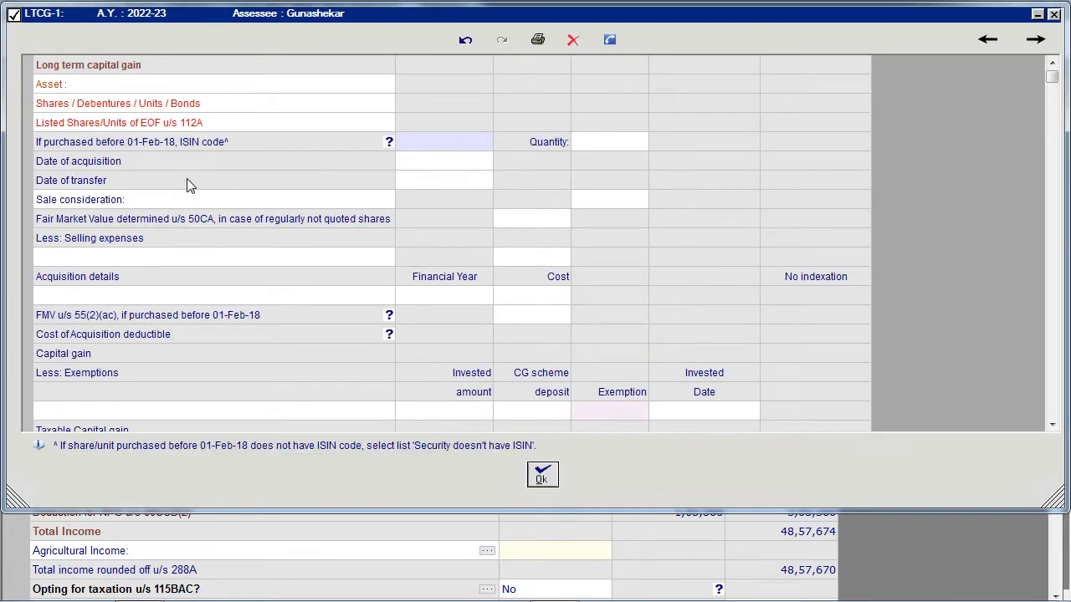
- Set the LTCG-1 asset to Land / Non-residential building, acquired 01-Apr-2020 and transferred 10-Mar-2022, and try to accept the table
left_click(255, 109)
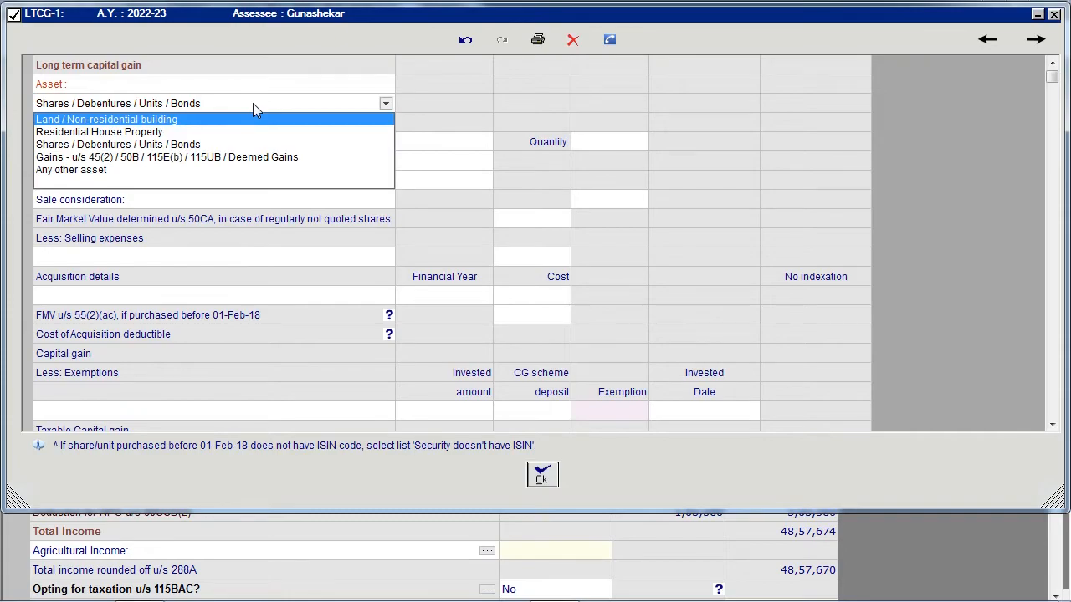
left_click(240, 120)
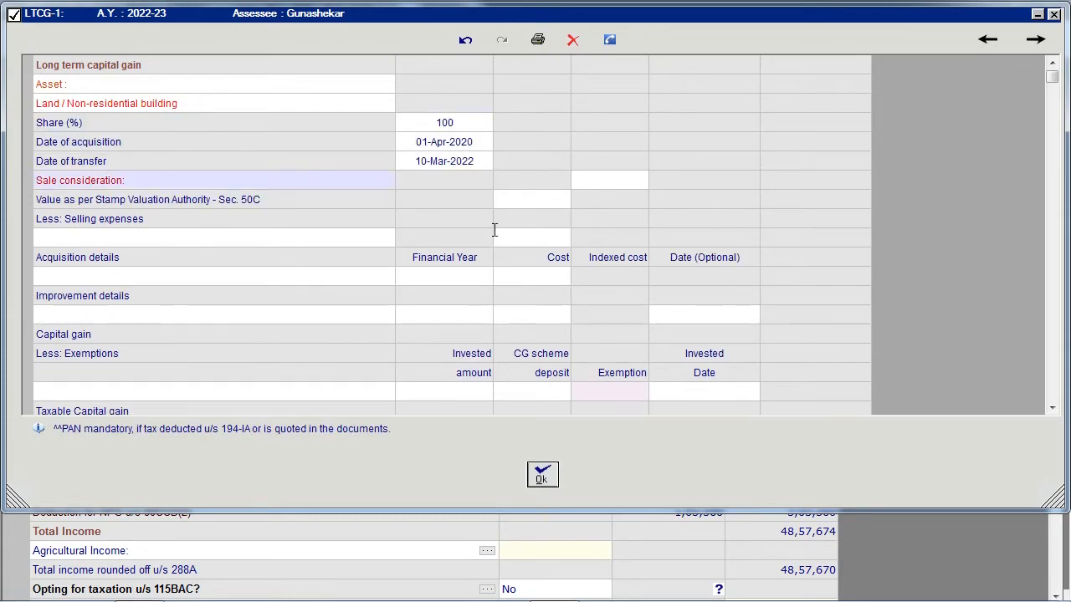
left_click(537, 477)
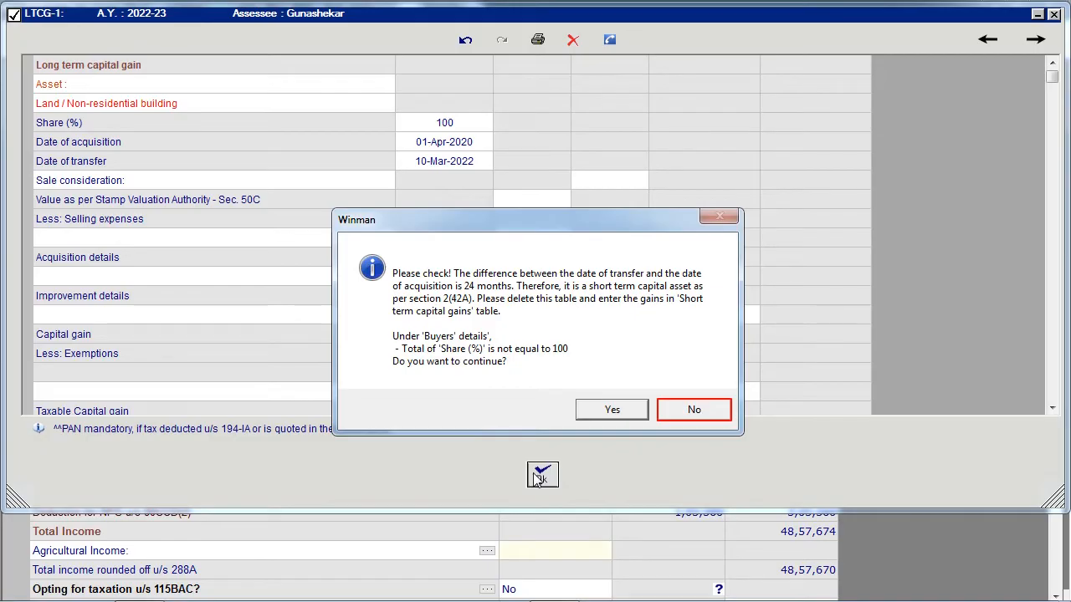
left_click(676, 409)
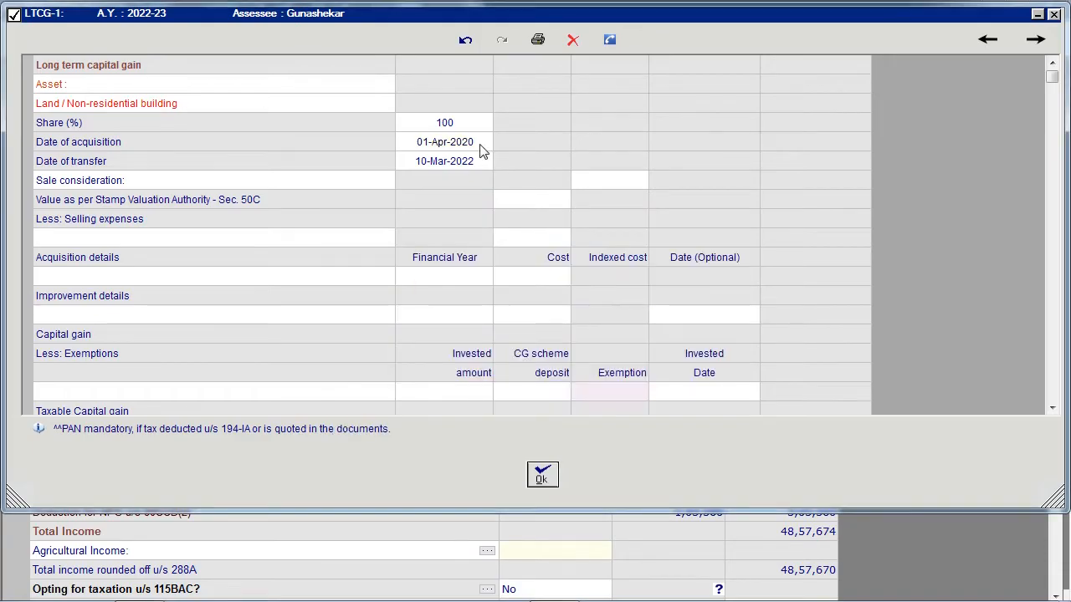
- Set the asset's date of acquisition to 01-Apr-2019 and enter a sale consideration of 3,00,000
type("19")
key("Return")
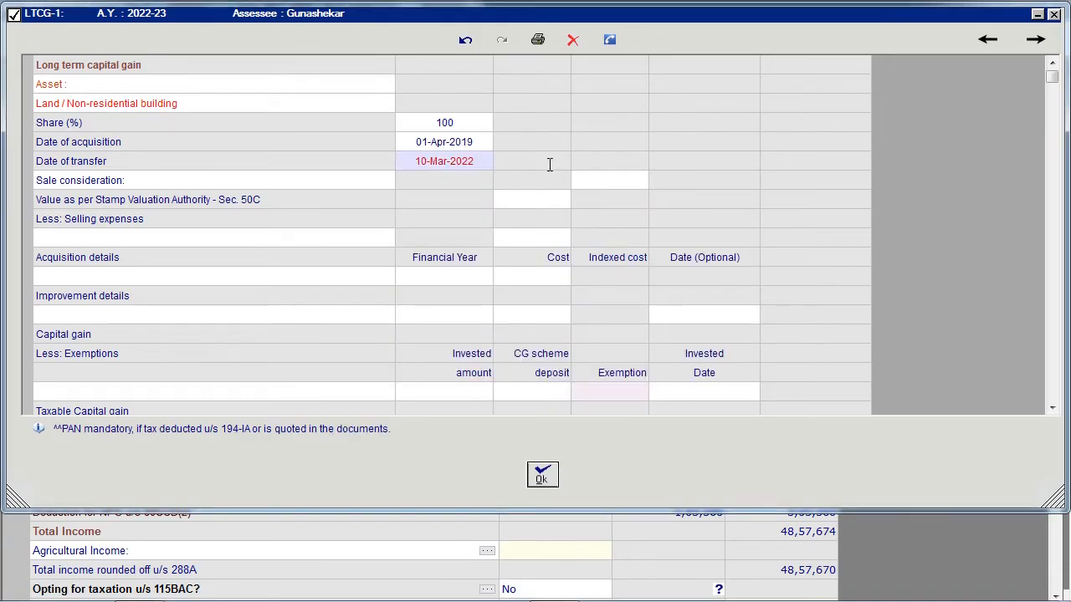
left_click(603, 182)
type("300000")
key("Return")
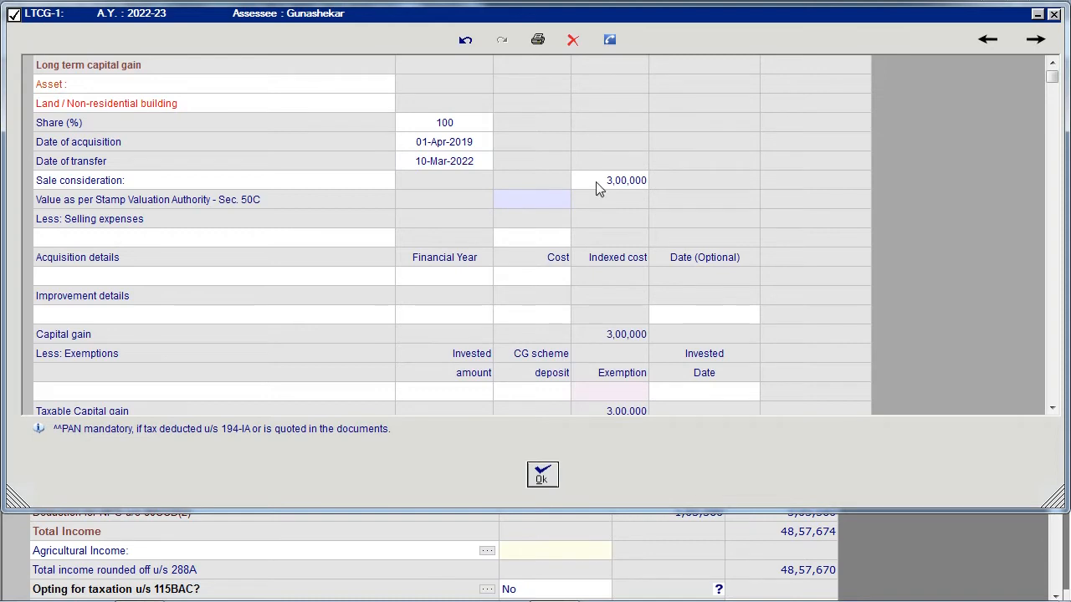
- Set the share to 50% and the 2019-20 purchase cost of the Residential House Property to 1,00,000
left_click(489, 123)
key("BackSpace")
key("BackSpace")
key("BackSpace")
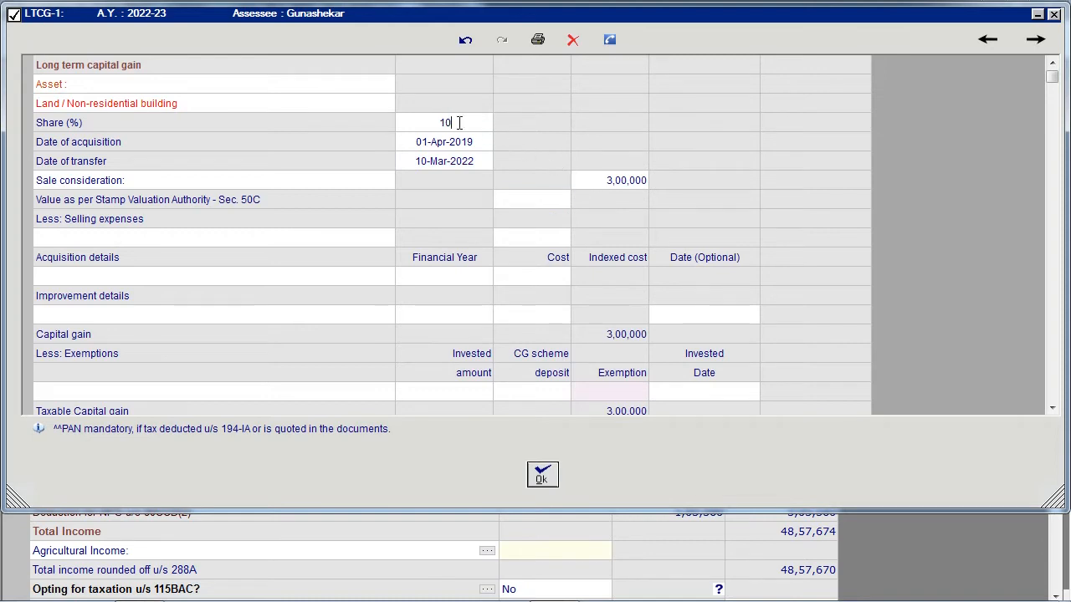
type("50")
key("Return")
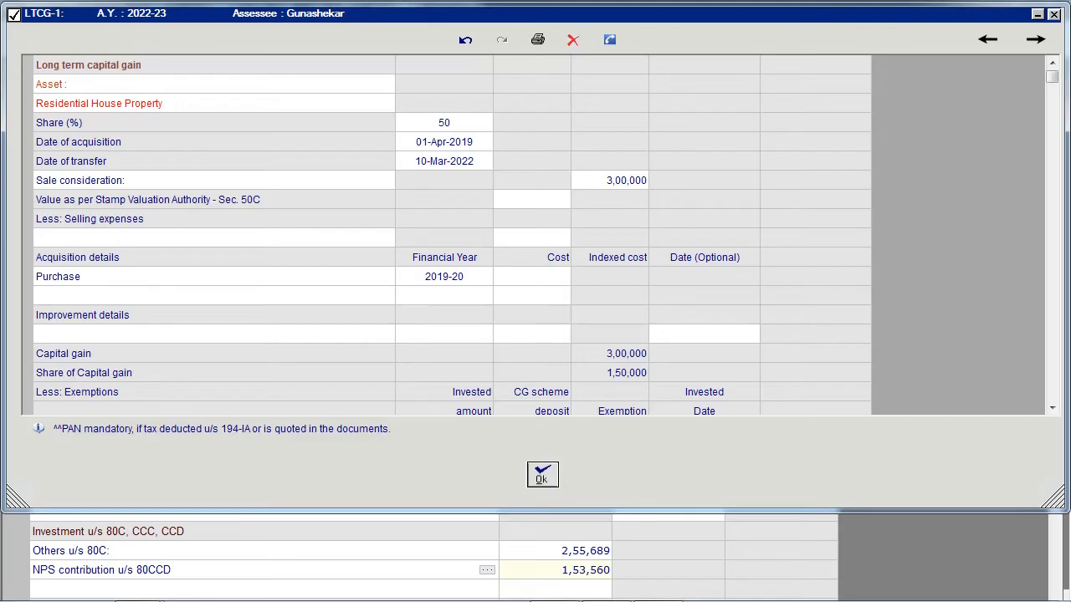
type("100000")
key("Return")
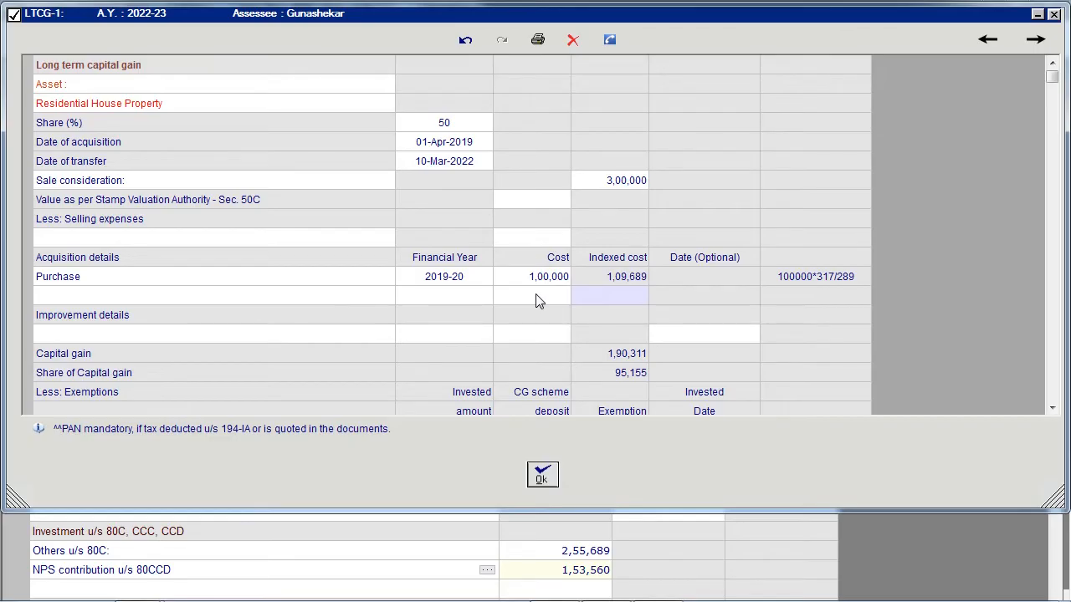
- Check the available exemption sections for the capital gain and enable Gains covered under DTAA
scroll(177, 285, "down", 2)
left_click(177, 285)
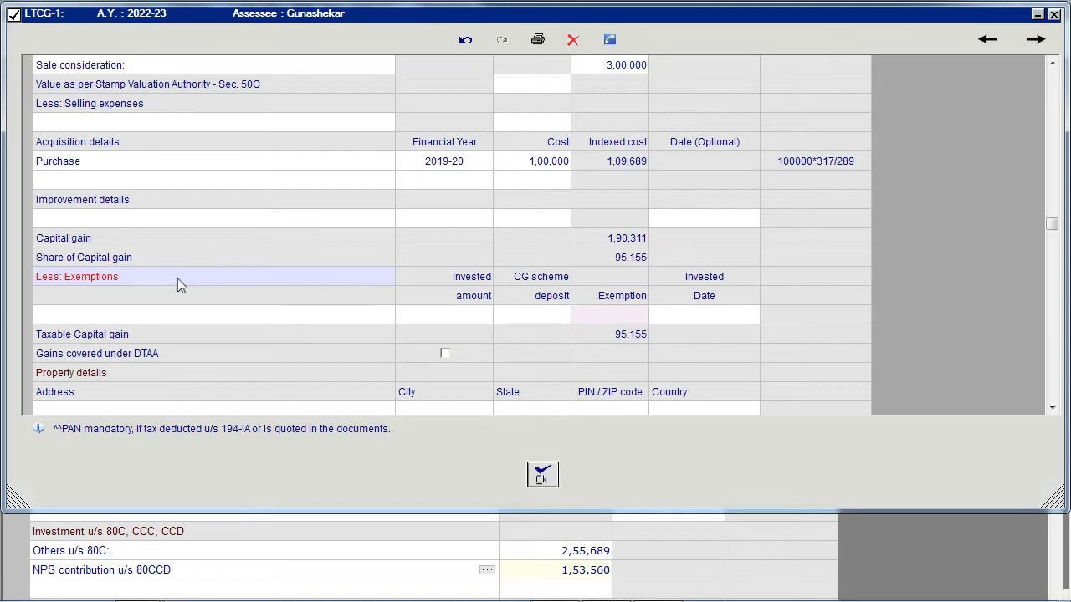
left_click(382, 320)
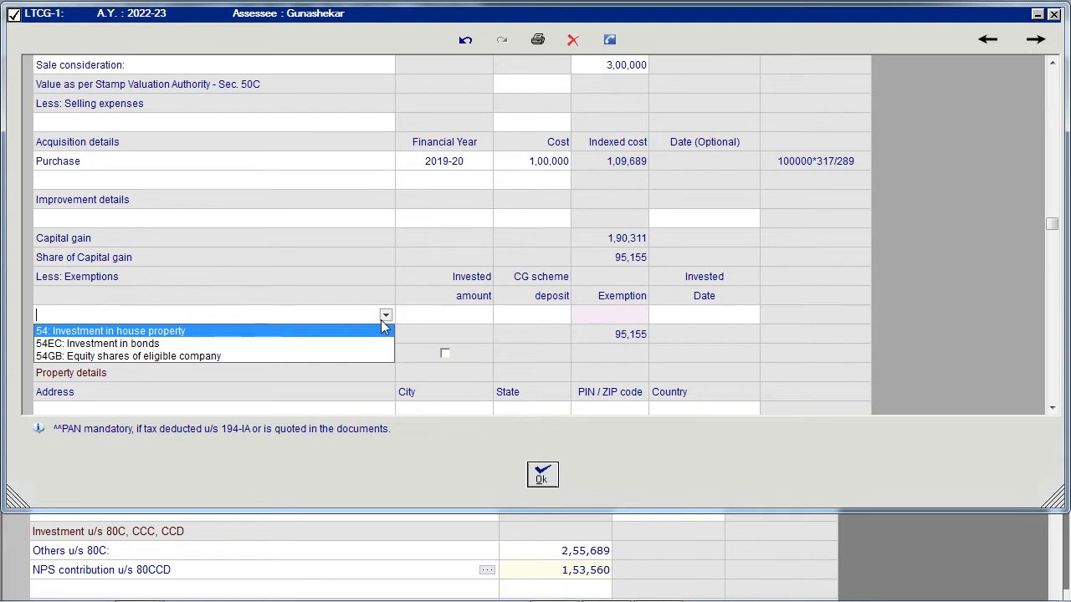
scroll(424, 337, "down", 1)
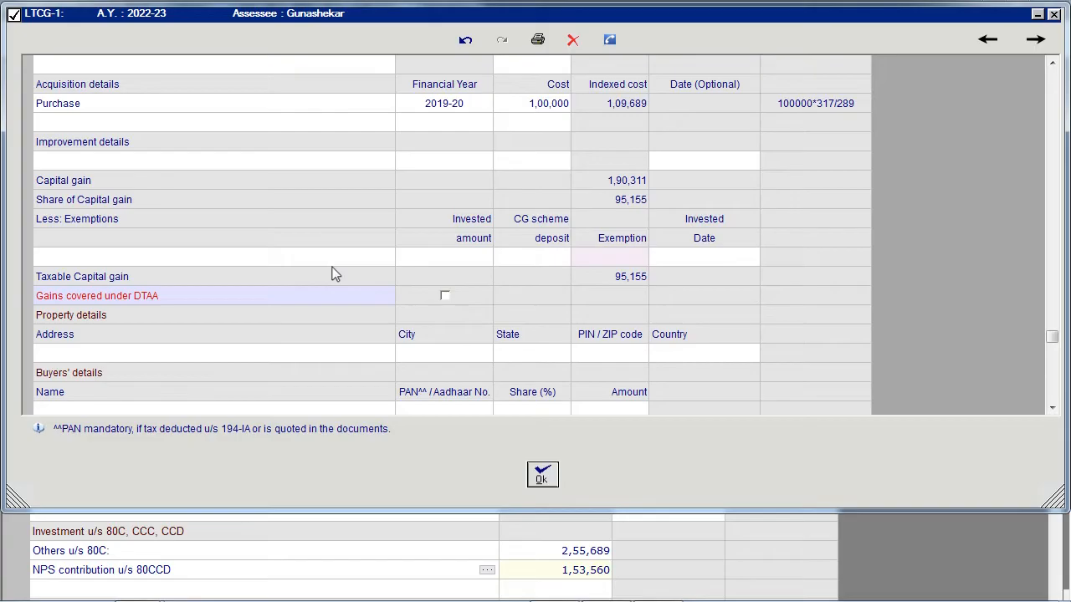
left_click(445, 294)
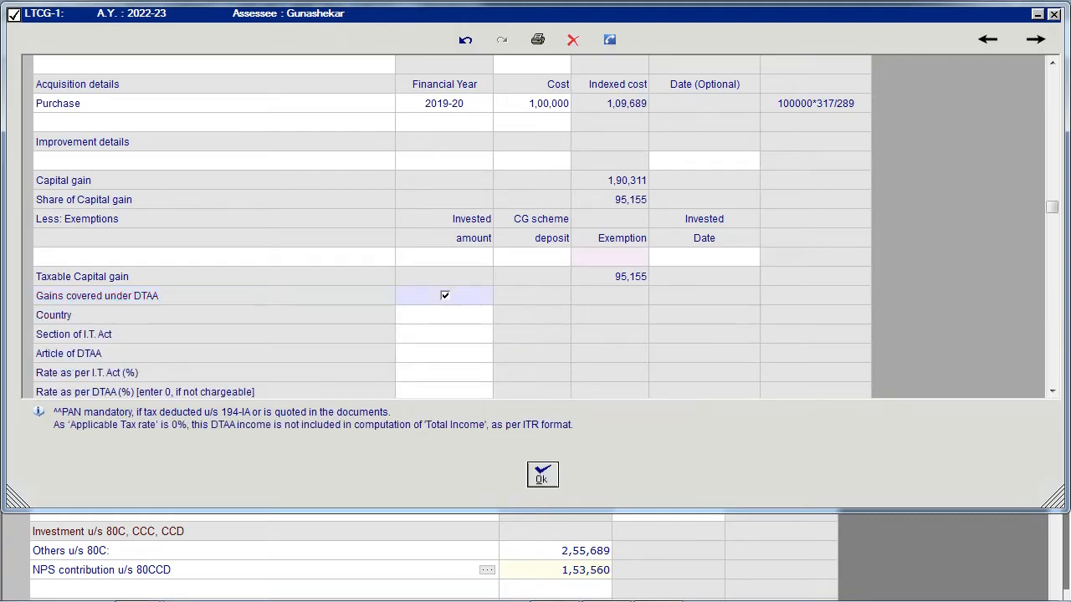
- Set the DTAA country to Afghanistan, the I.T. Act rate to 10% and the DTAA rate to 5%, and accept the LTCG-1 table
scroll(445, 293, "down", 1)
left_click(446, 258)
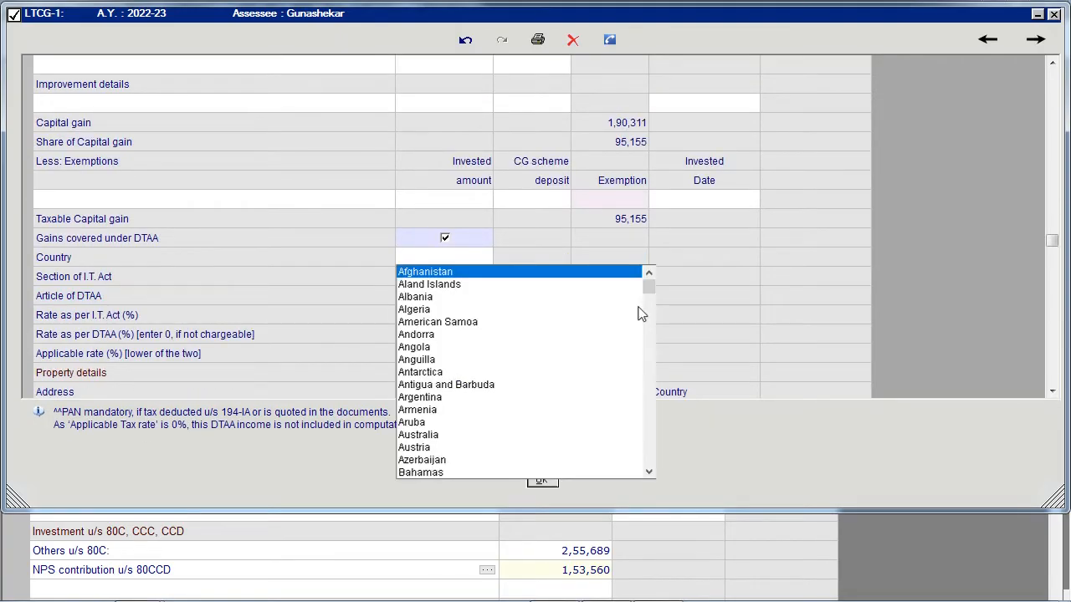
key("Return")
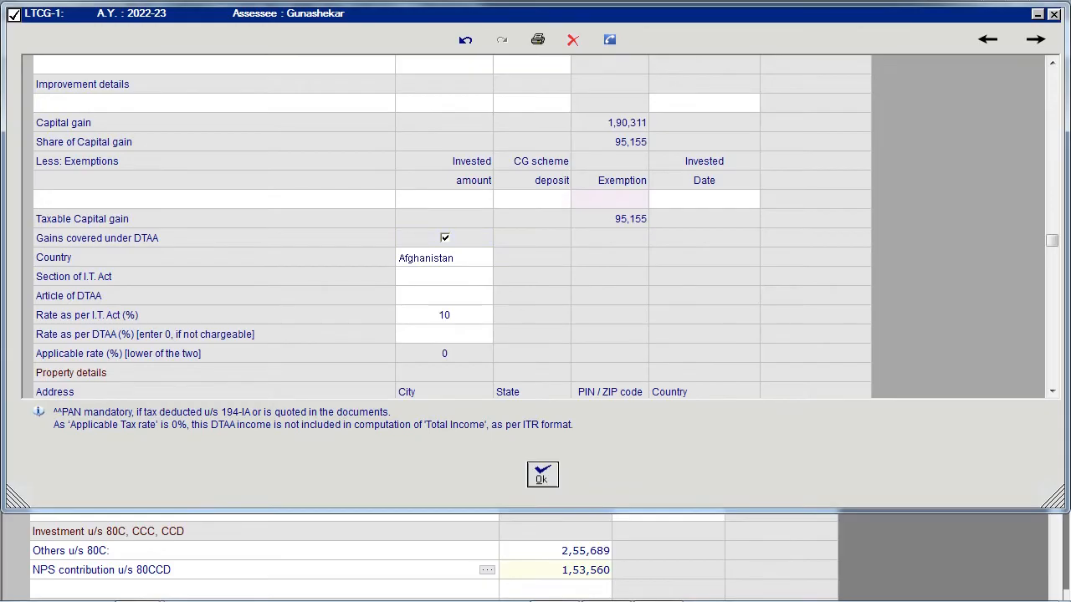
type("5")
key("Return")
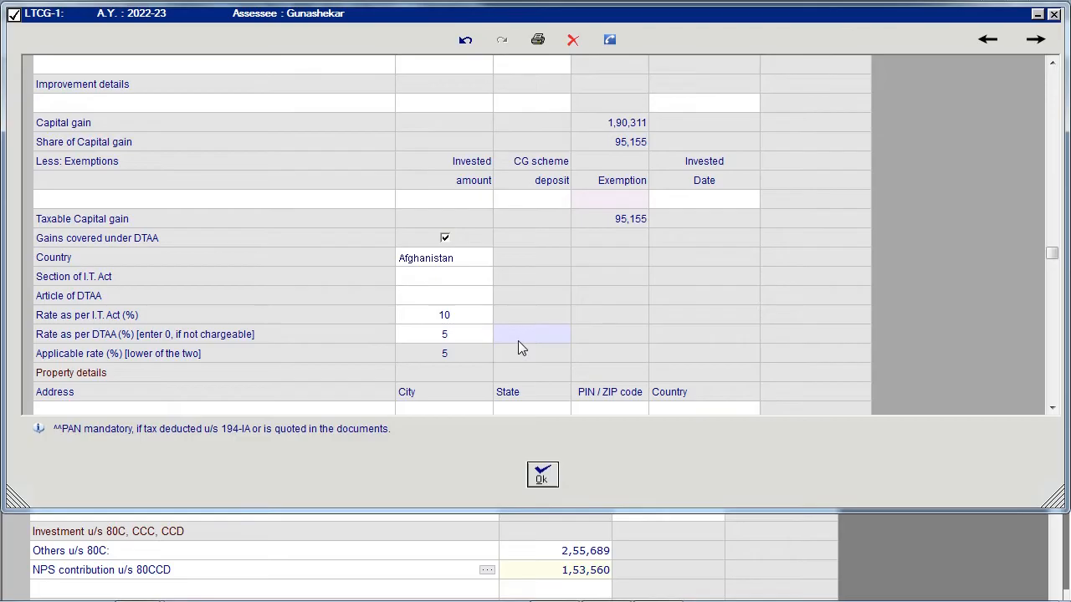
left_click(470, 358)
left_click(543, 487)
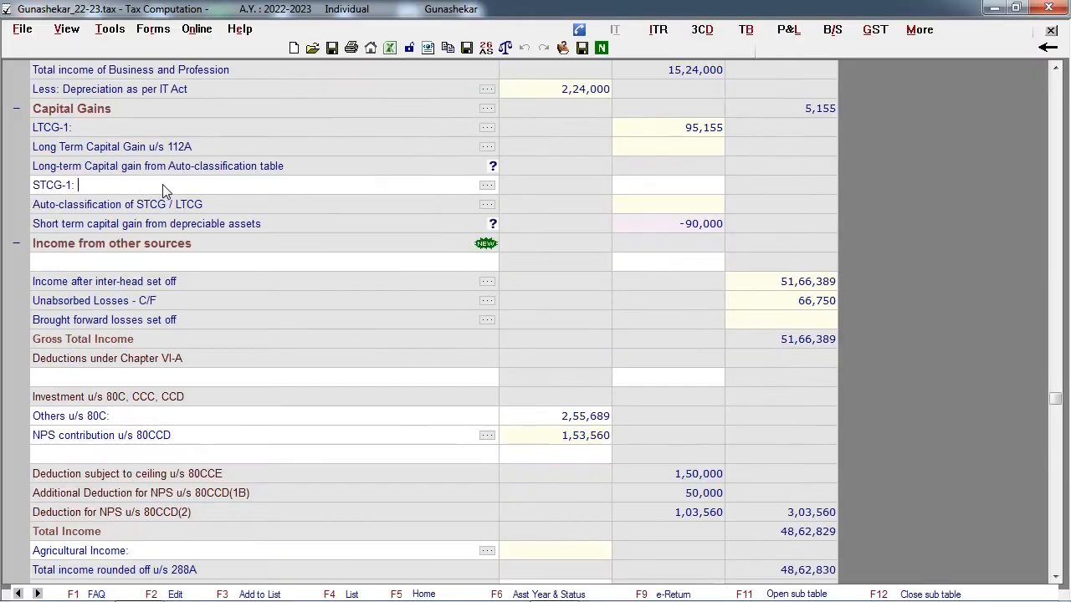
- Review the STCG-1 table's fields for short term capital gain and return to the main computation
left_click(487, 184)
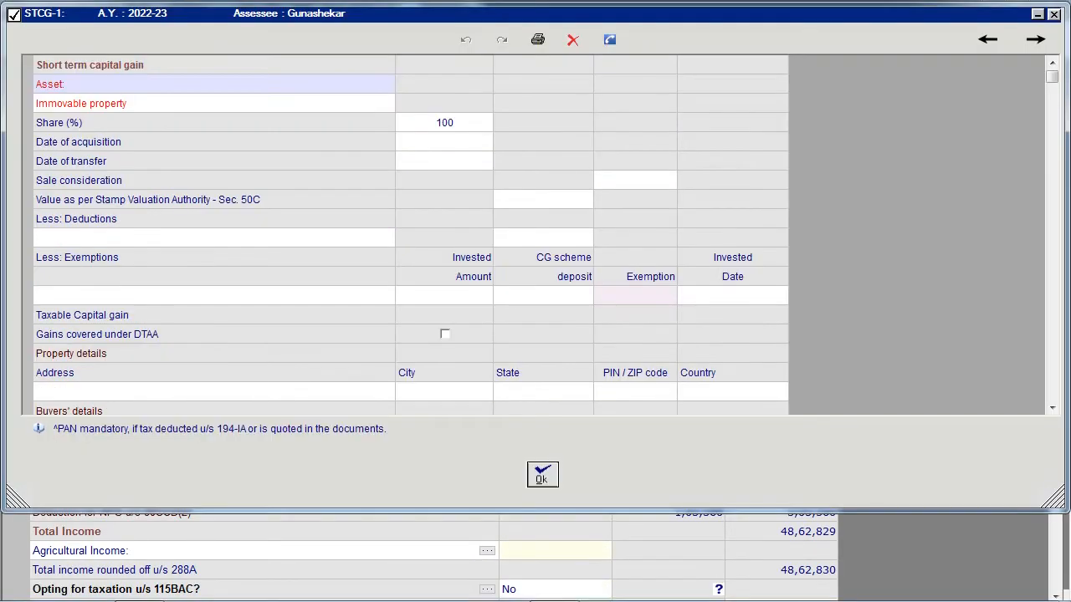
scroll(498, 252, "down", 3)
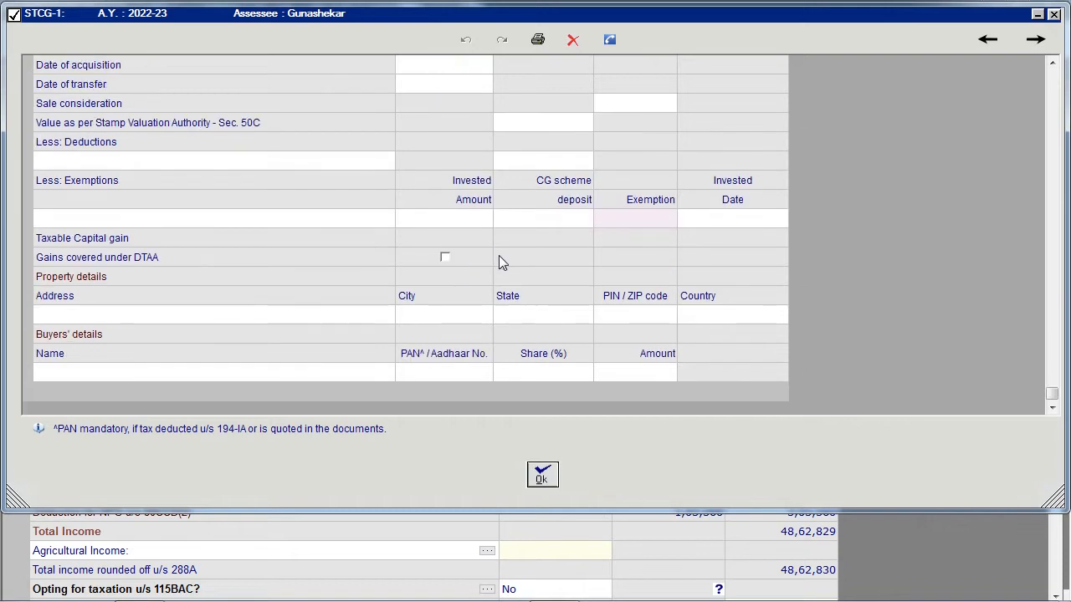
left_click(543, 475)
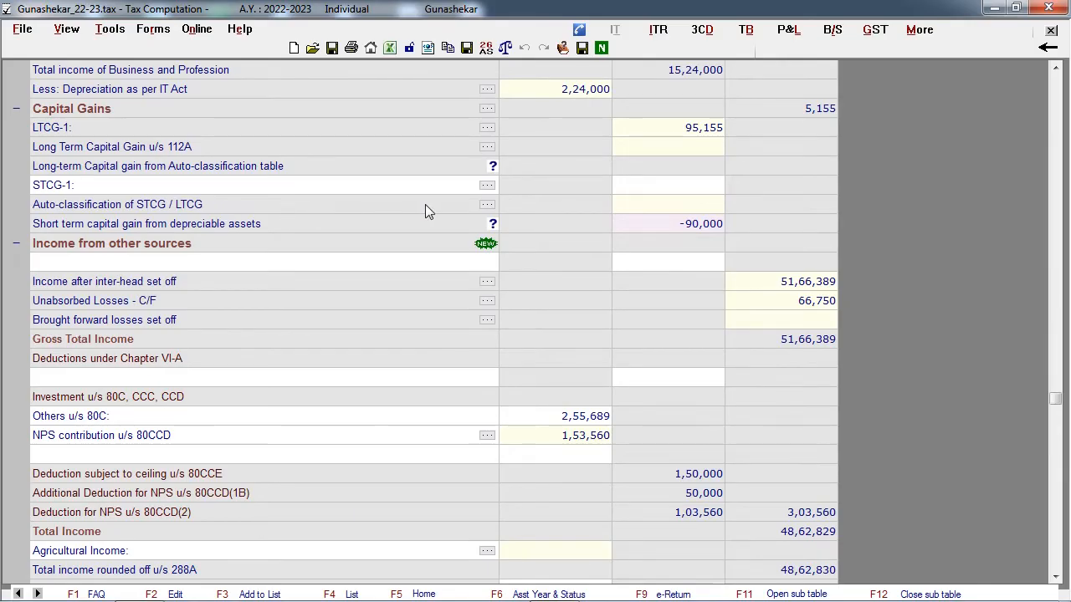
- Export the Auto-classification of STCG / LTCG table format to Excel without data
left_click(487, 205)
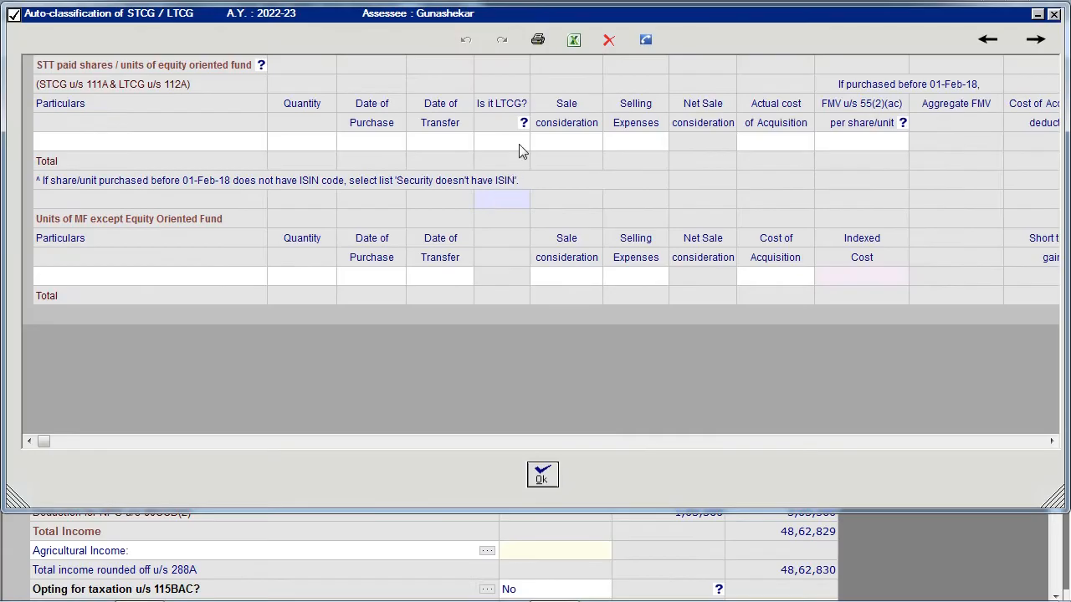
left_click(574, 42)
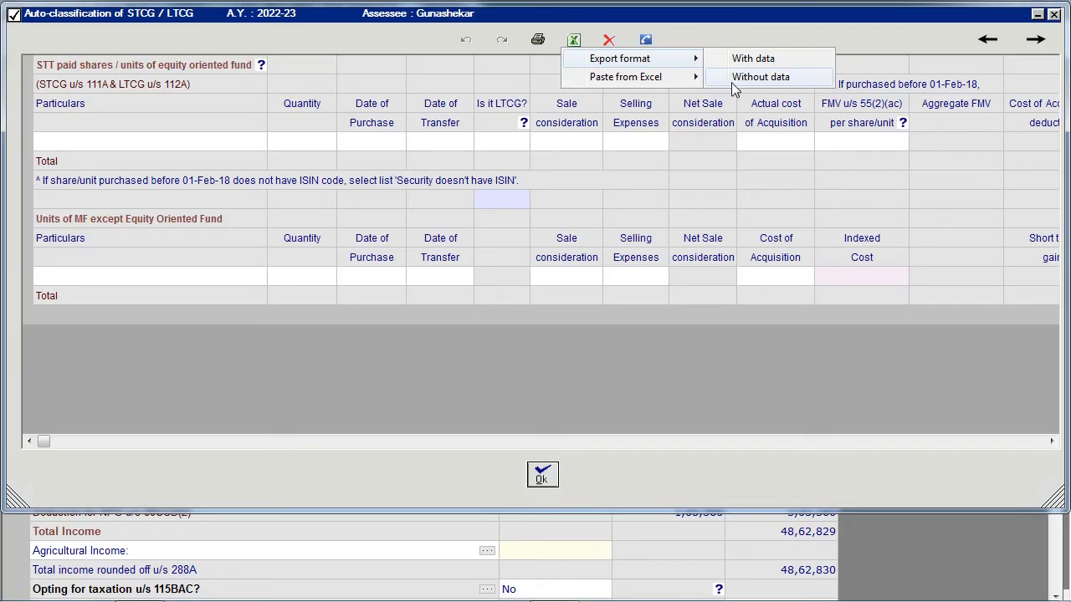
left_click(757, 77)
left_click(456, 375)
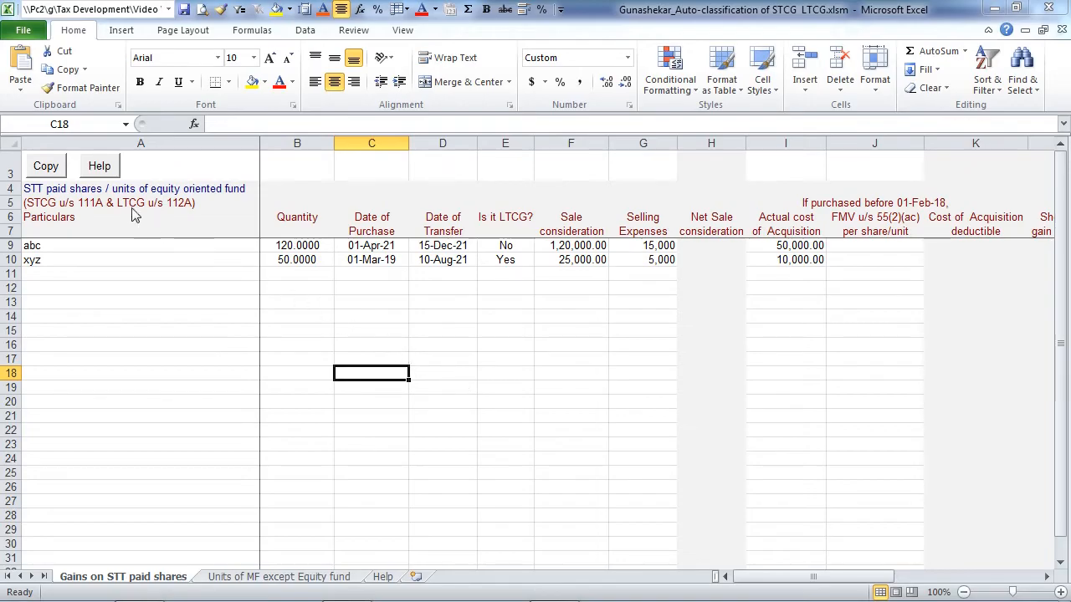
- Copy the abc and xyz rows of STT paid shares from Excel, paste them into the auto-classification table and accept it
left_click(46, 167)
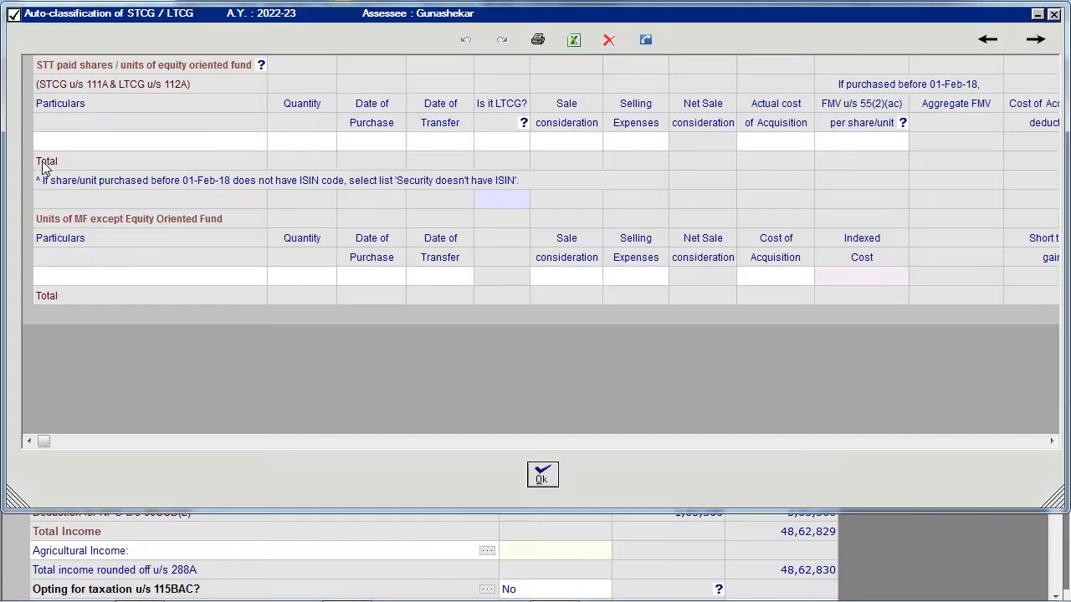
left_click(574, 42)
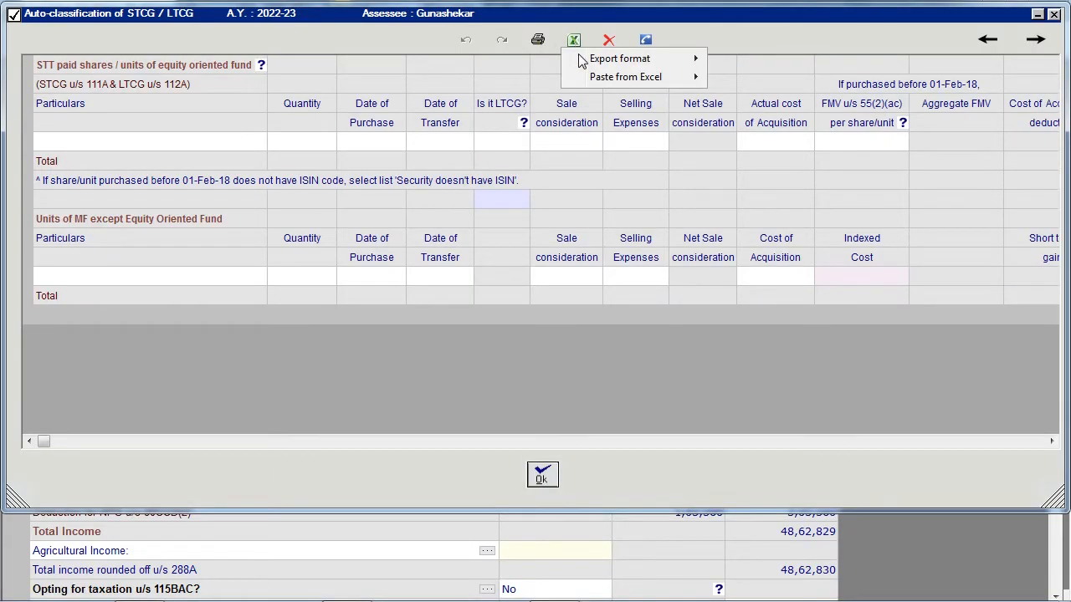
mouse_move(593, 79)
left_click(724, 79)
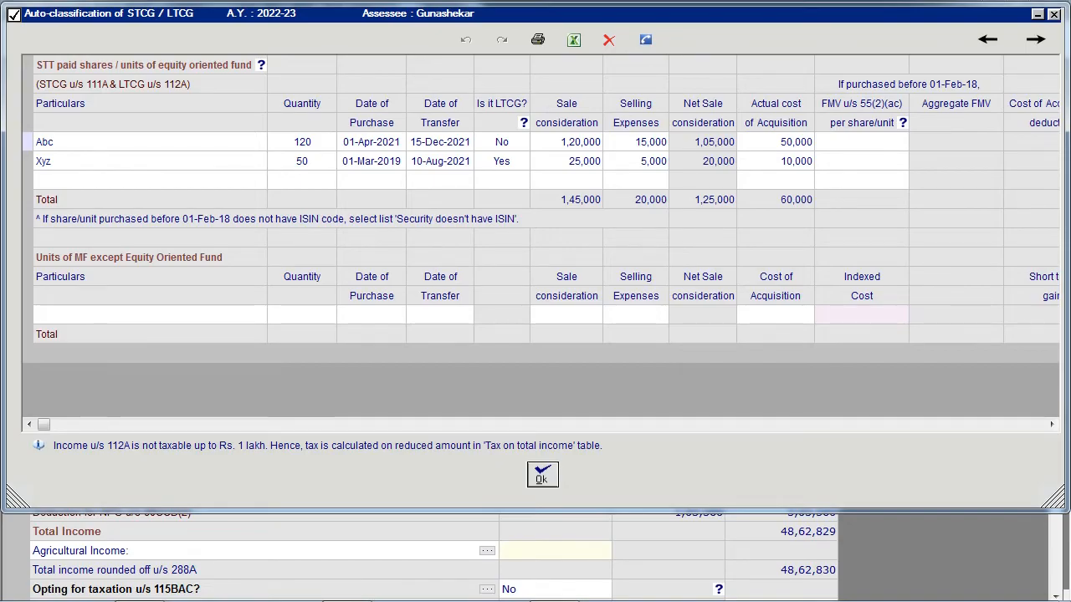
scroll(272, 192, "right", 5)
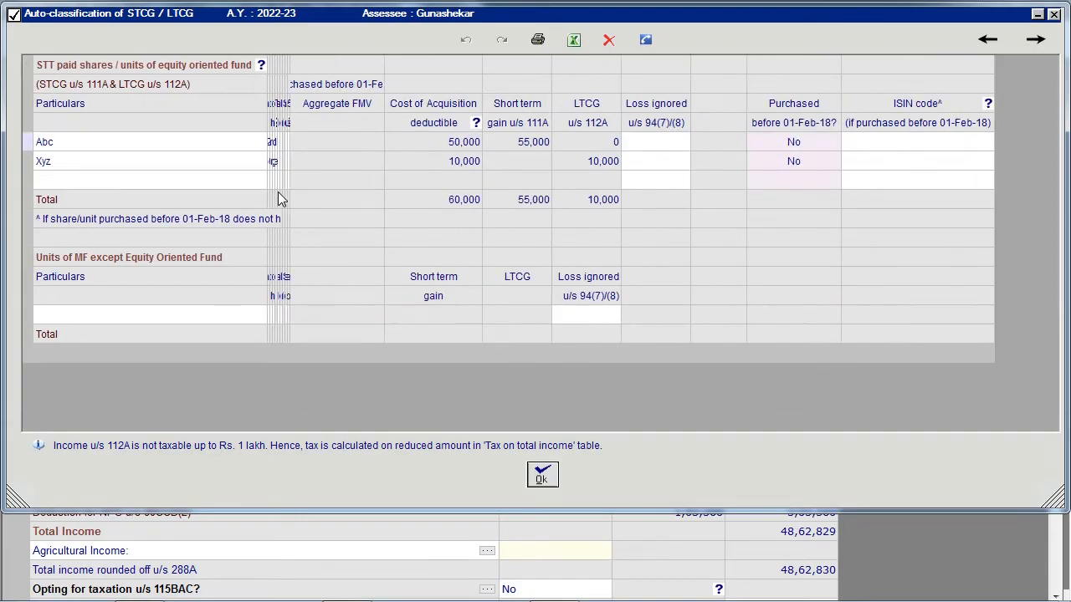
left_click(542, 477)
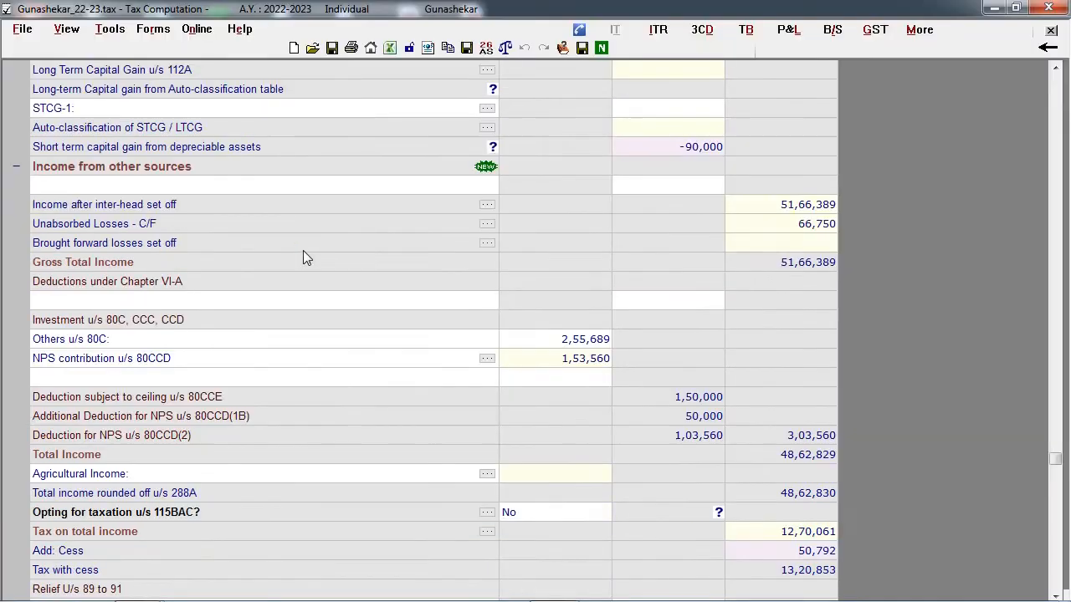
- Add Income taxable at special rates under other sources, with 115BBF: Royalty income from Patent and an income of 1,00,000
left_click(240, 188)
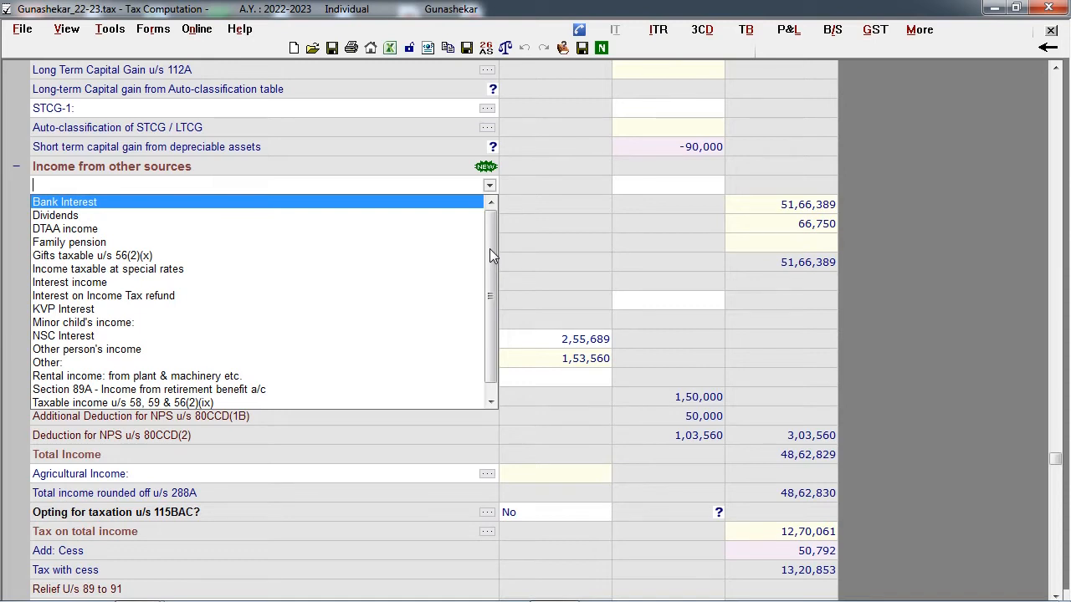
left_click_drag(491, 257, 494, 266)
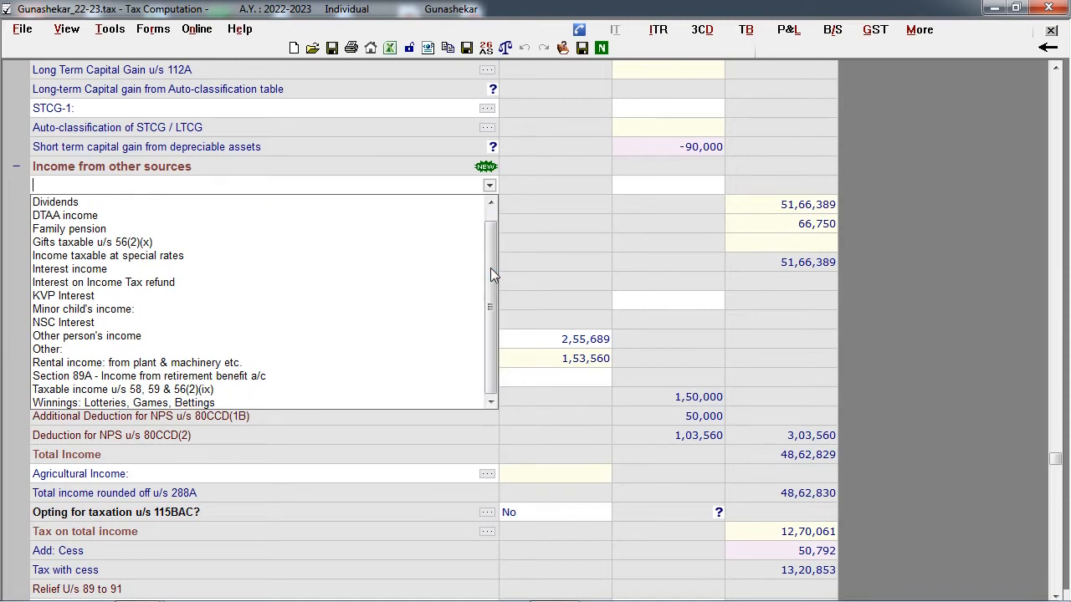
left_click(166, 257)
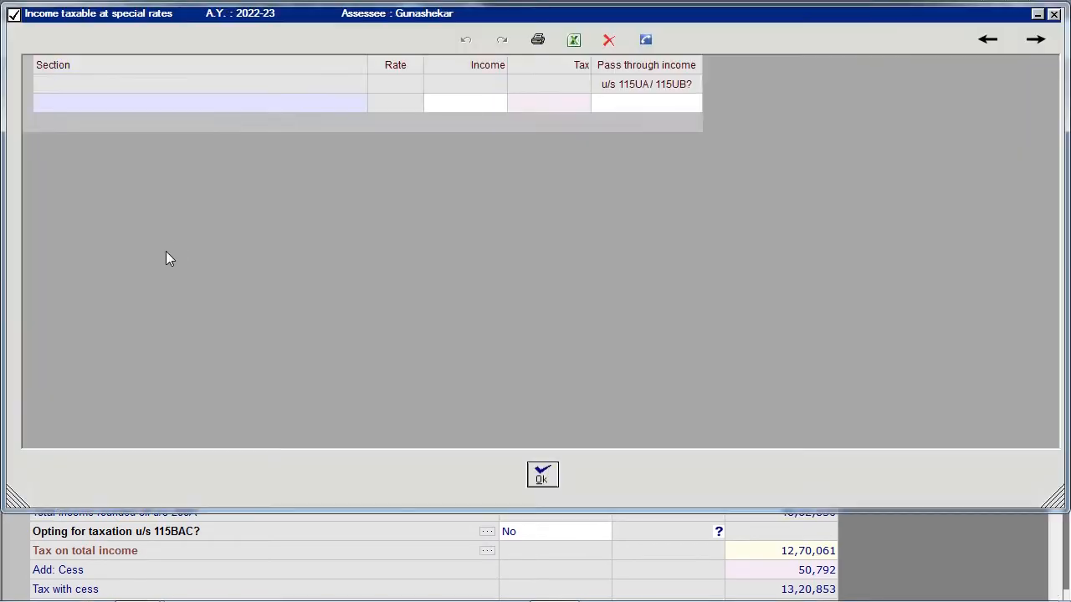
left_click(354, 104)
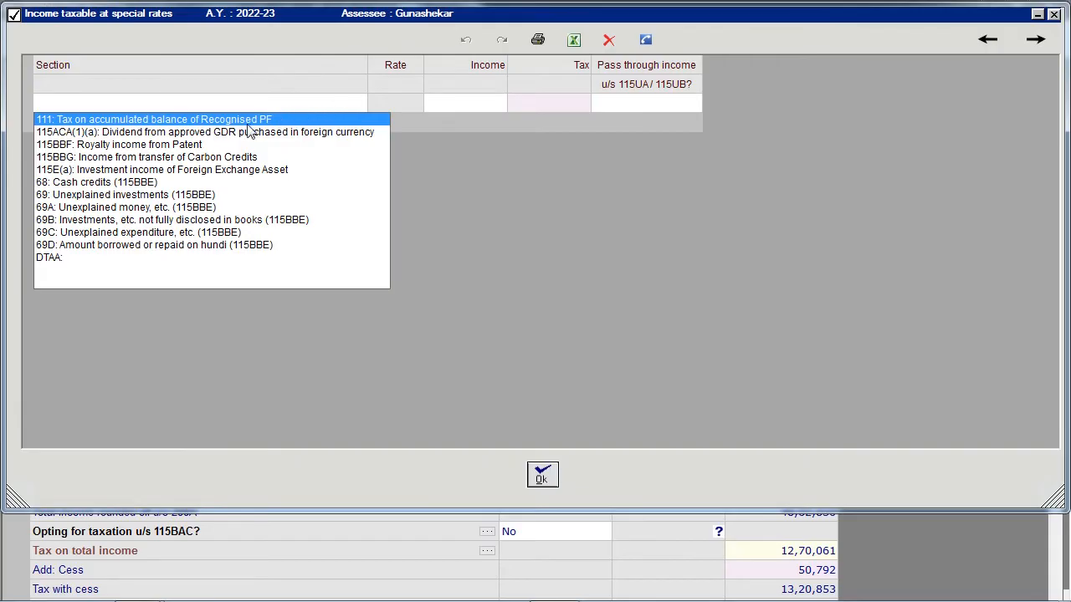
left_click(172, 139)
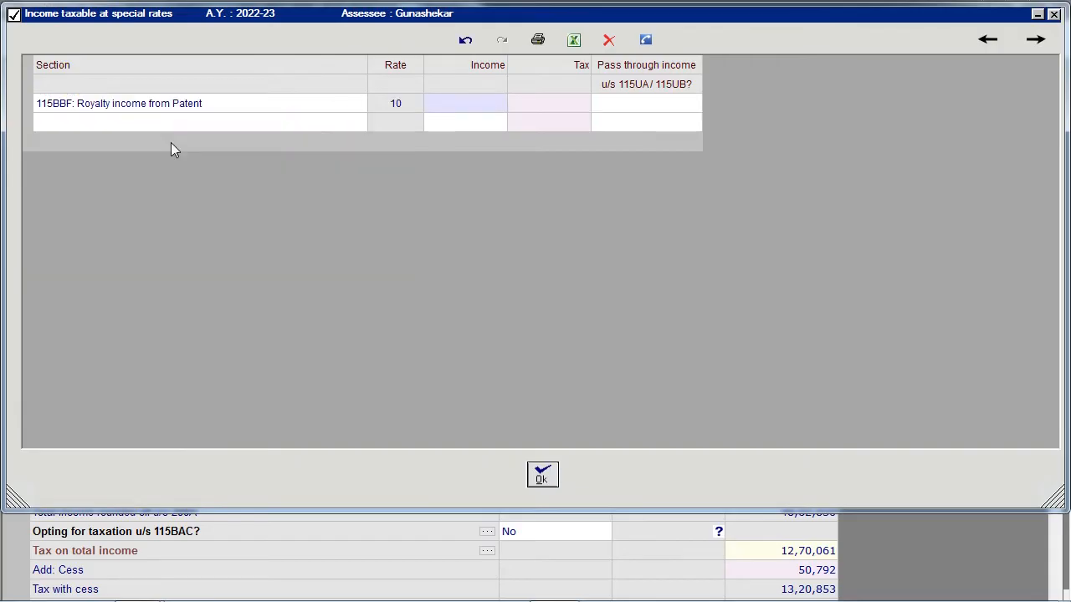
left_click(443, 110)
type("100000")
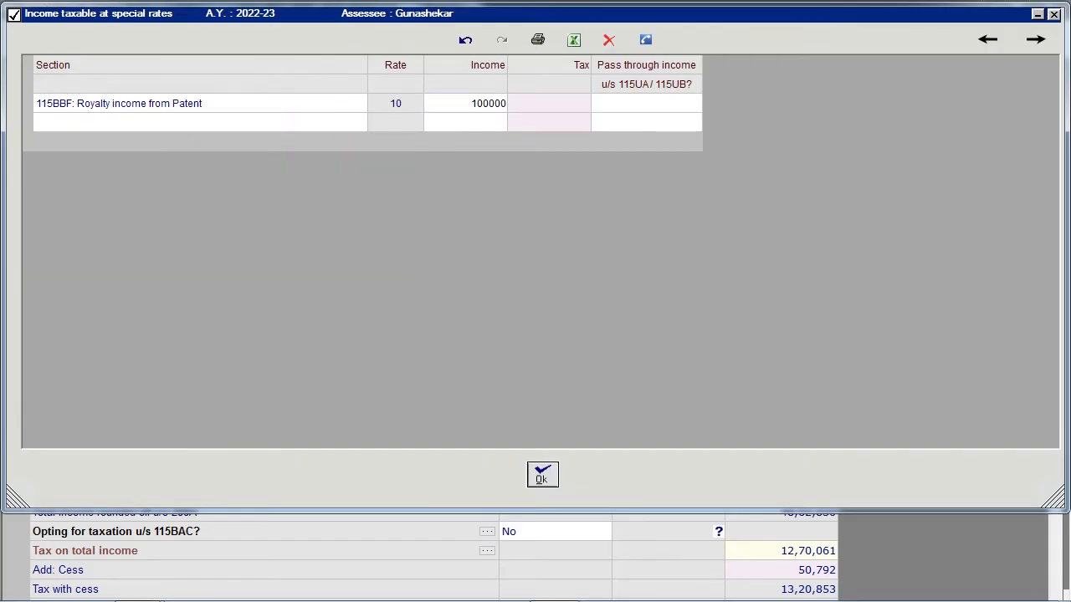
key("Return")
left_click(541, 475)
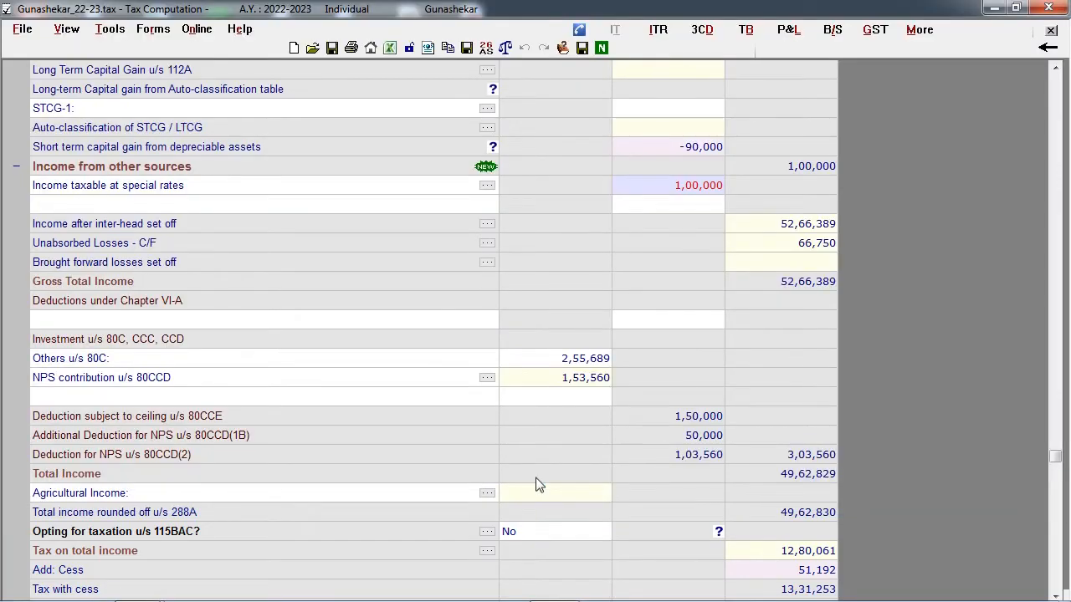
- Add a DTAA income entry of nature Interest, check the available I.T. Act sections and accept the table
left_click(300, 208)
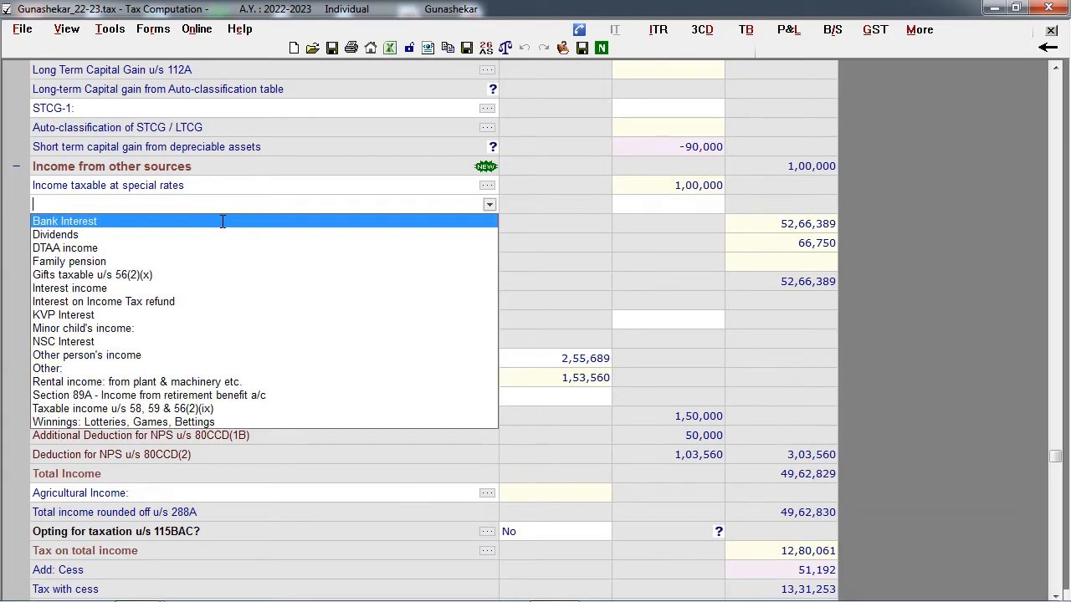
left_click(94, 248)
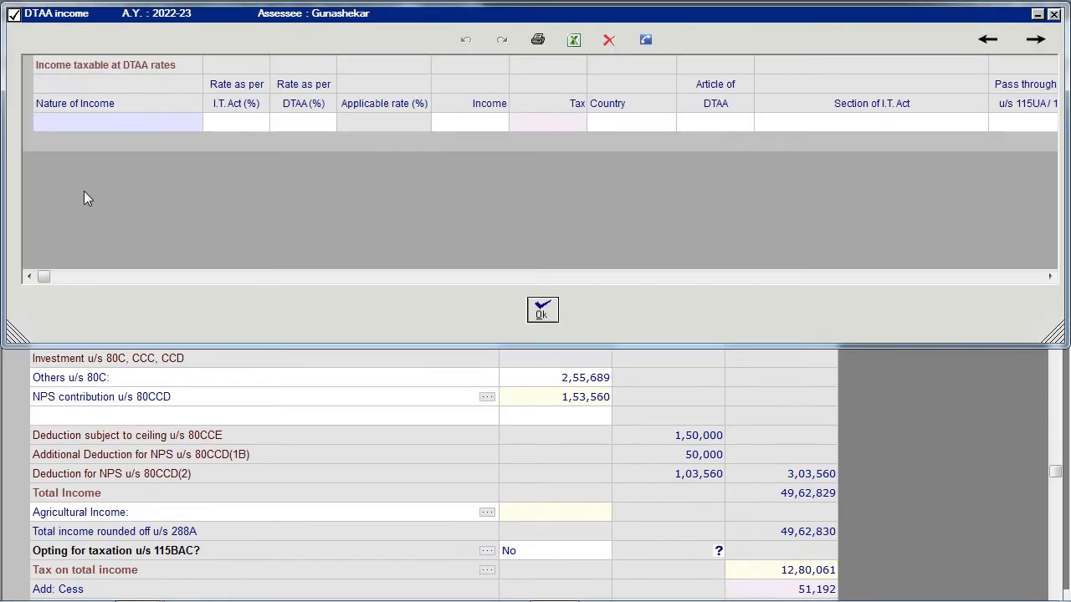
type("interest")
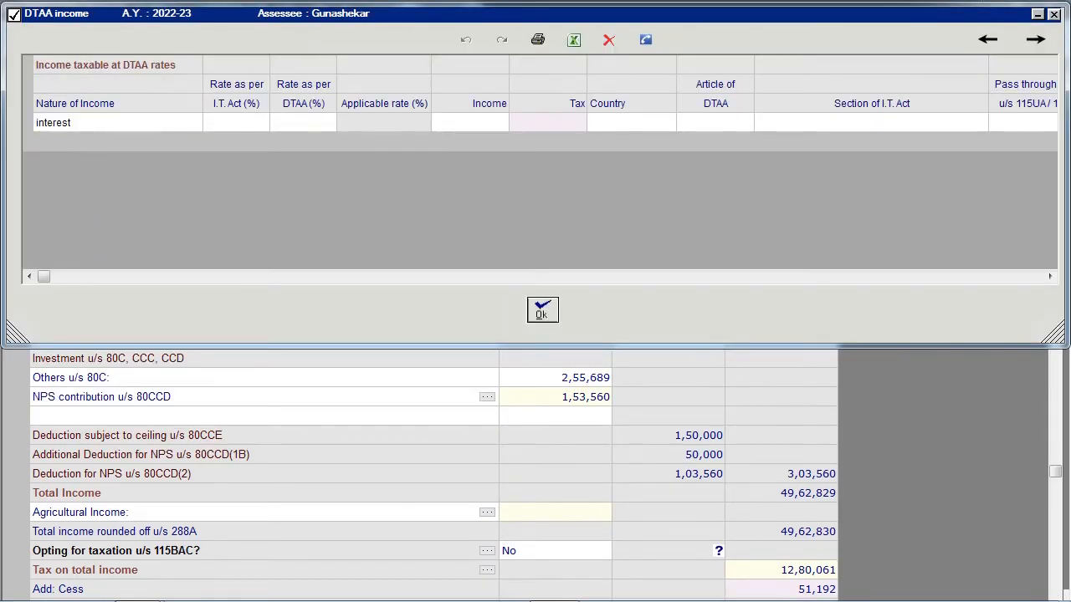
left_click(979, 124)
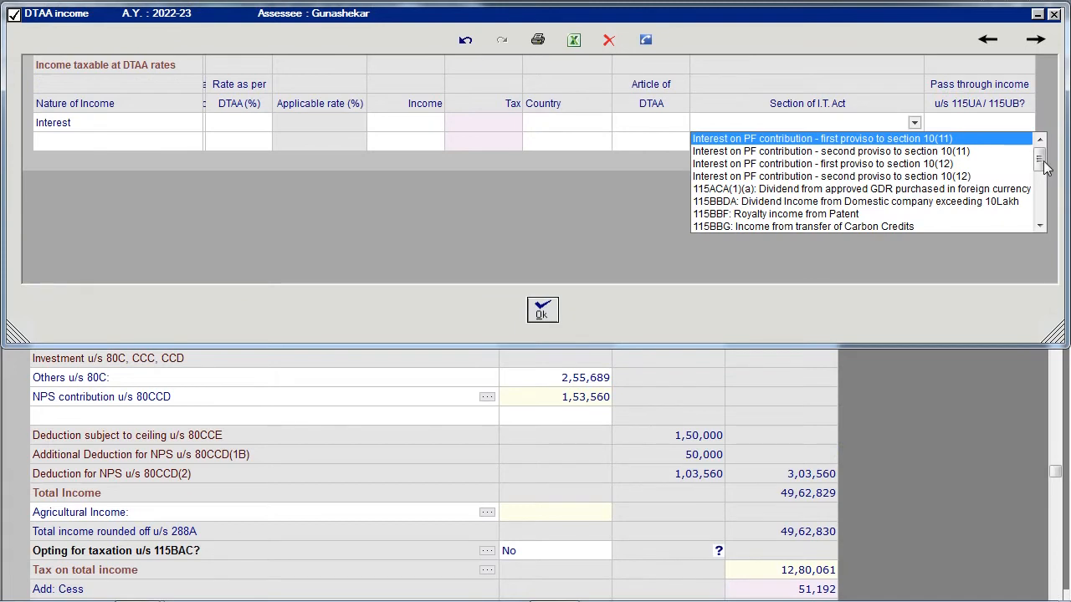
left_click_drag(1042, 161, 1056, 215)
left_click(543, 317)
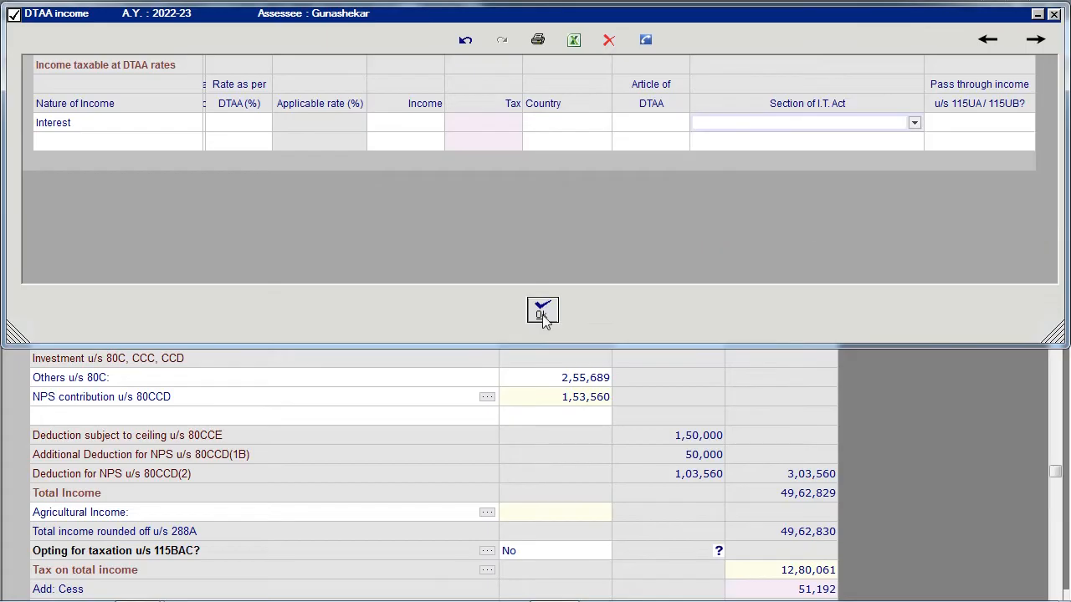
left_click(542, 316)
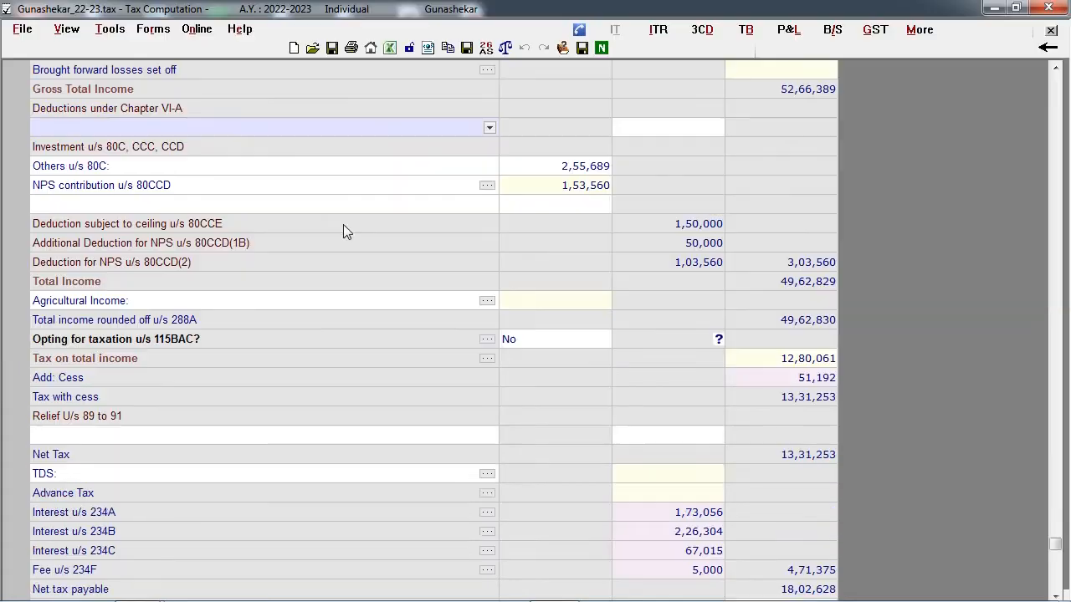
- Review the available deduction sections under Chapter VI-A without choosing one
left_click(228, 111)
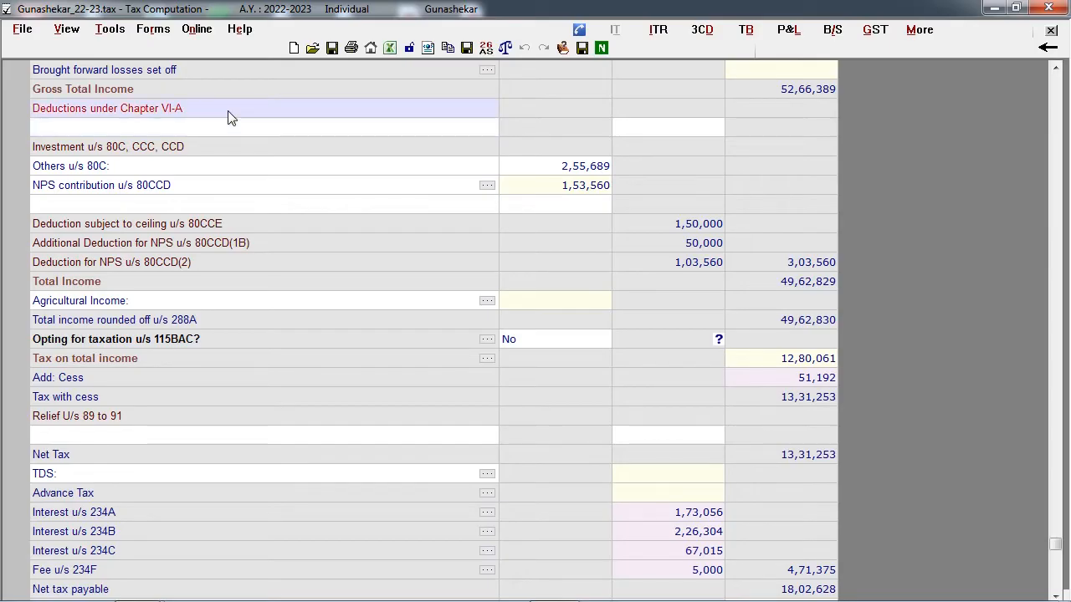
left_click(489, 130)
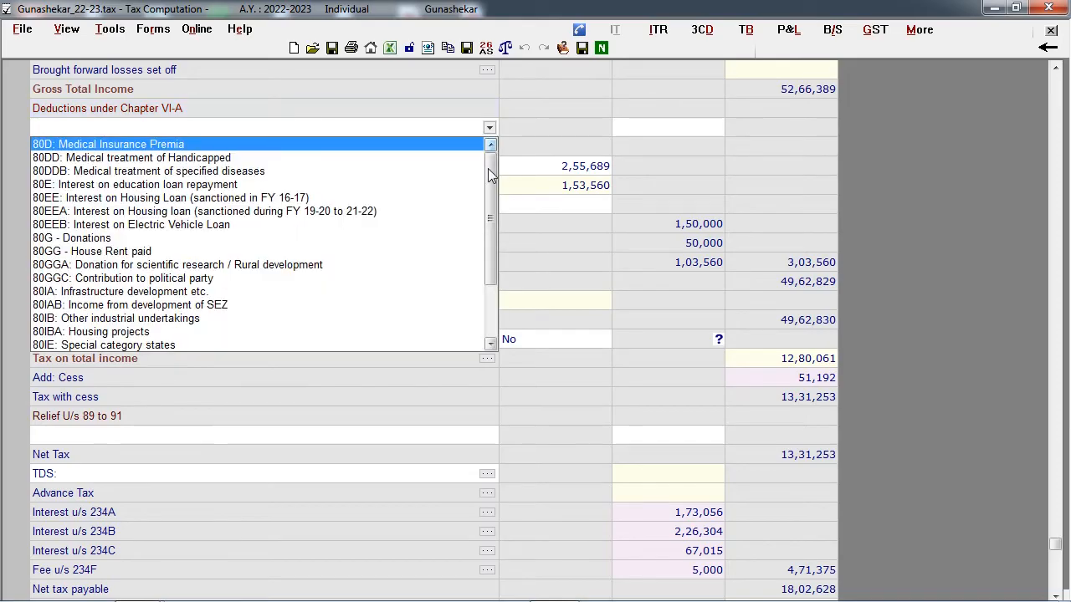
scroll(491, 185, "down", 2)
left_click_drag(491, 185, 498, 234)
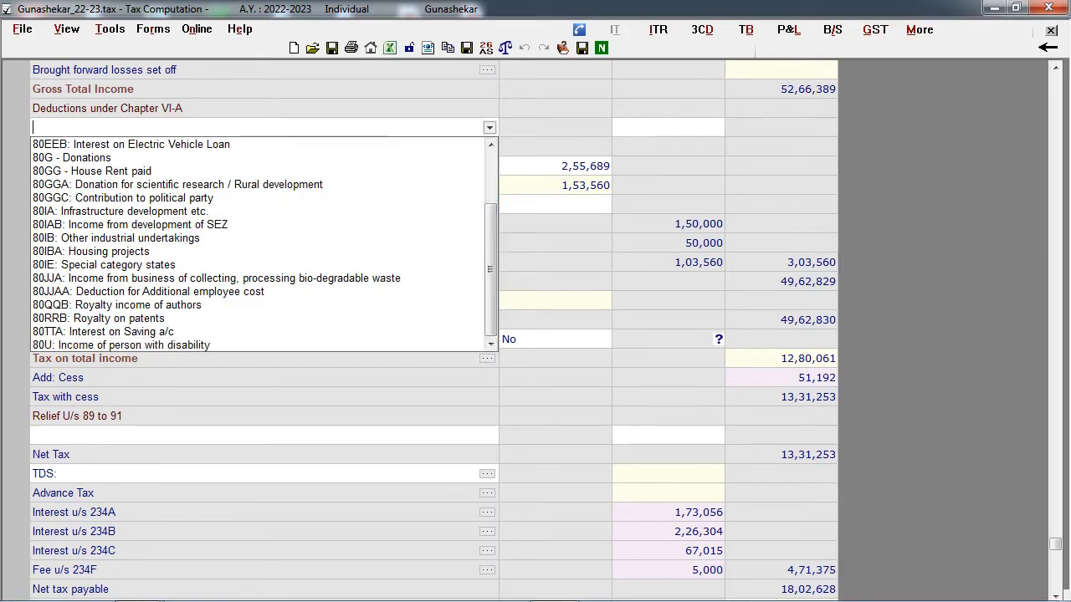
left_click(521, 240)
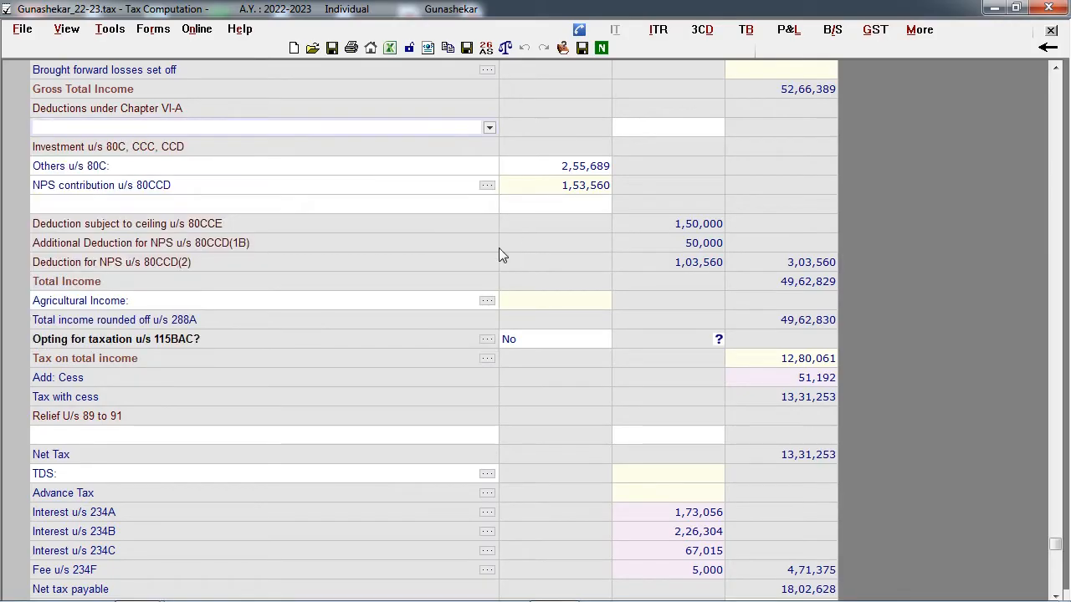
- Check the choices for opting for taxation u/s 115BAC and select No
left_click(235, 344)
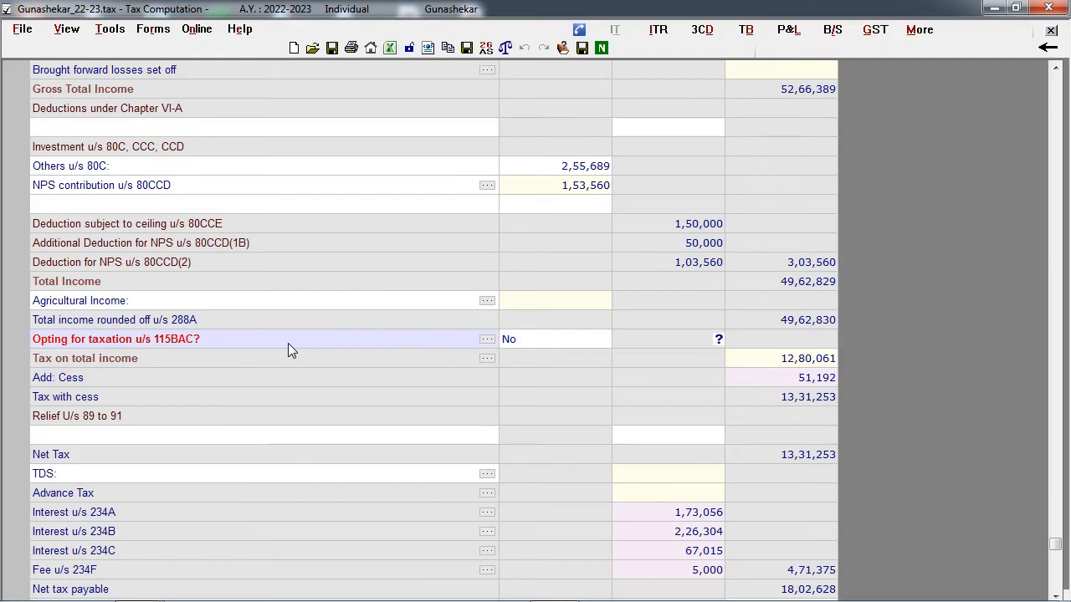
left_click(596, 348)
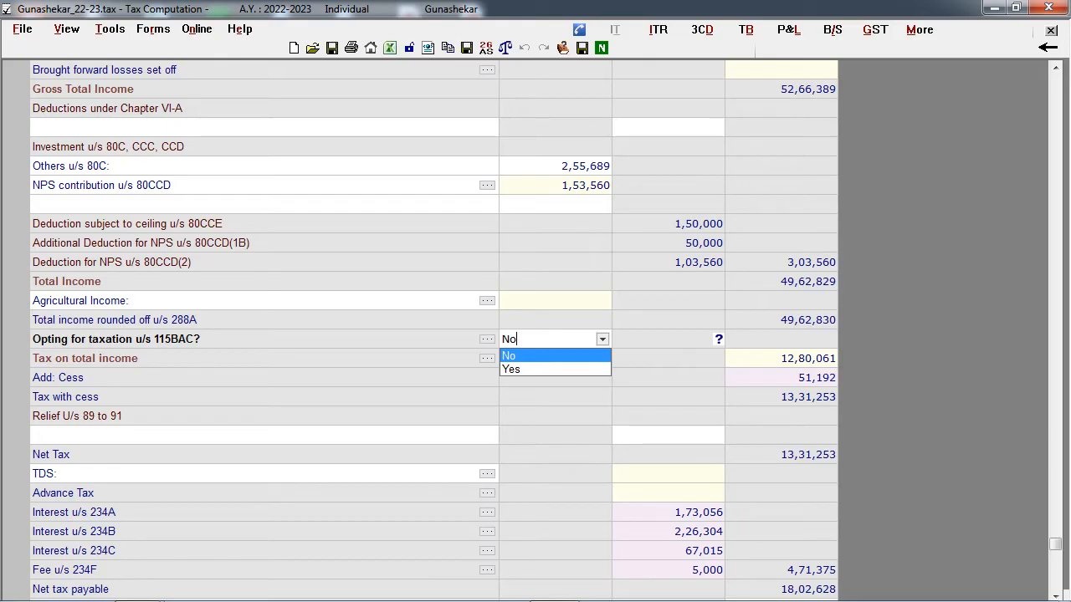
key("Return")
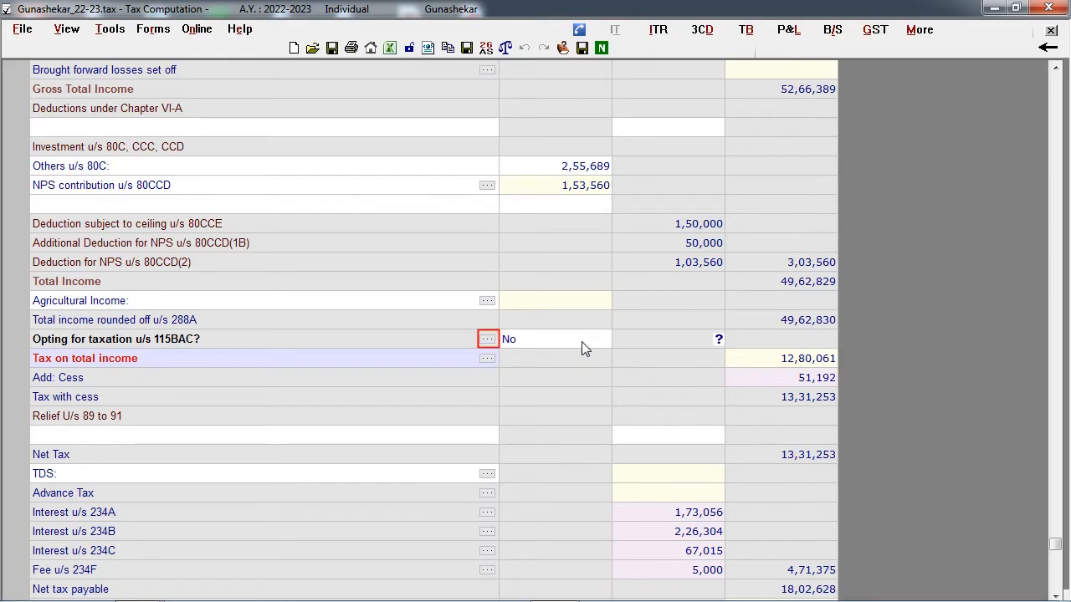
- Check the computation of tax u/s 115BAC against the regular regime and add a Relief u/s 90 to 91 row to the computation
left_click(487, 339)
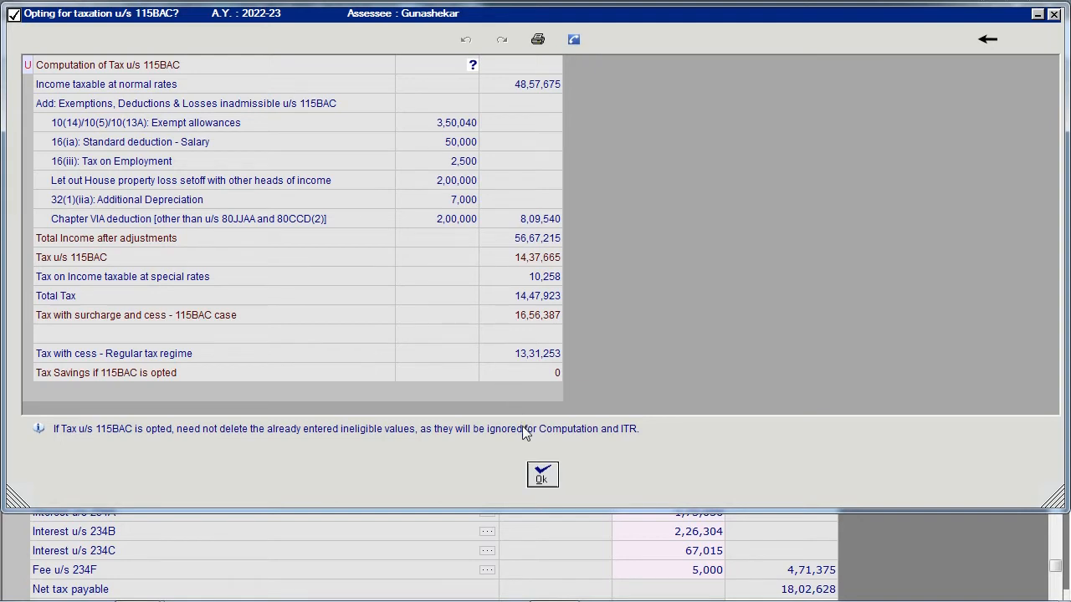
left_click(543, 474)
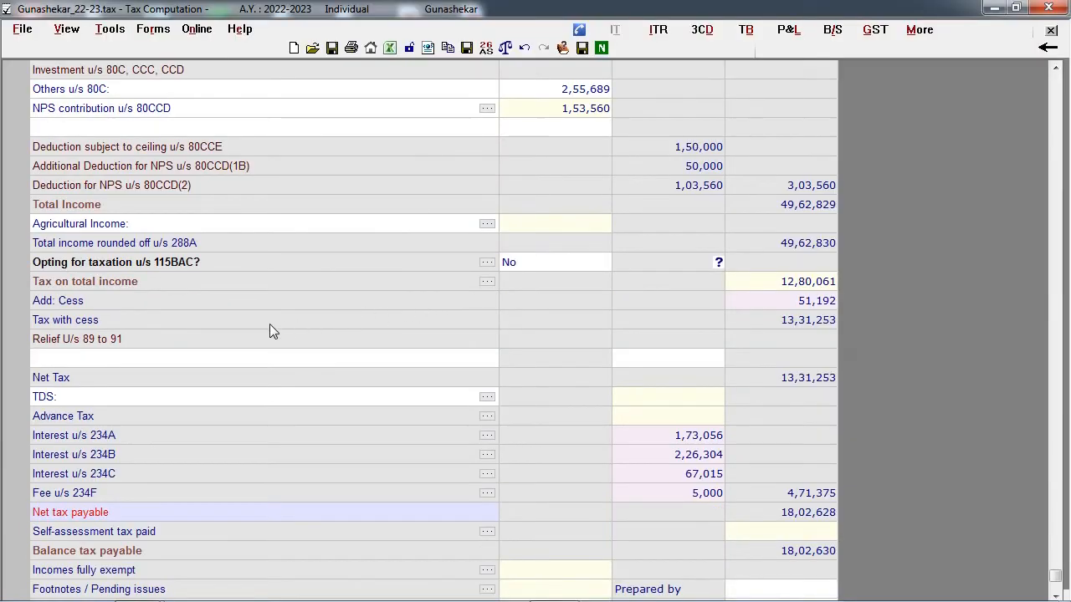
left_click(193, 358)
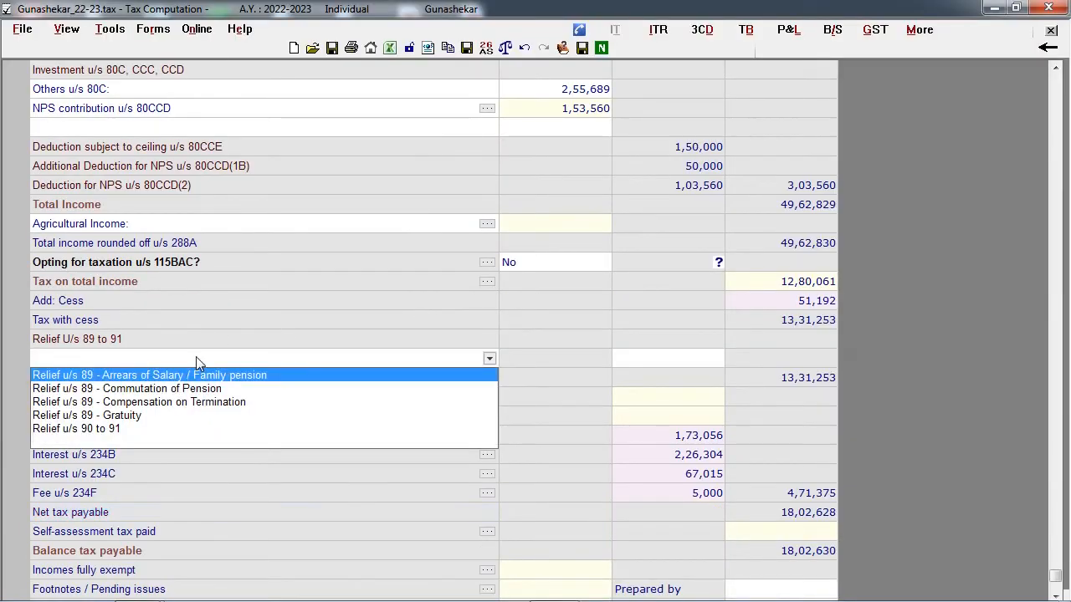
left_click(117, 429)
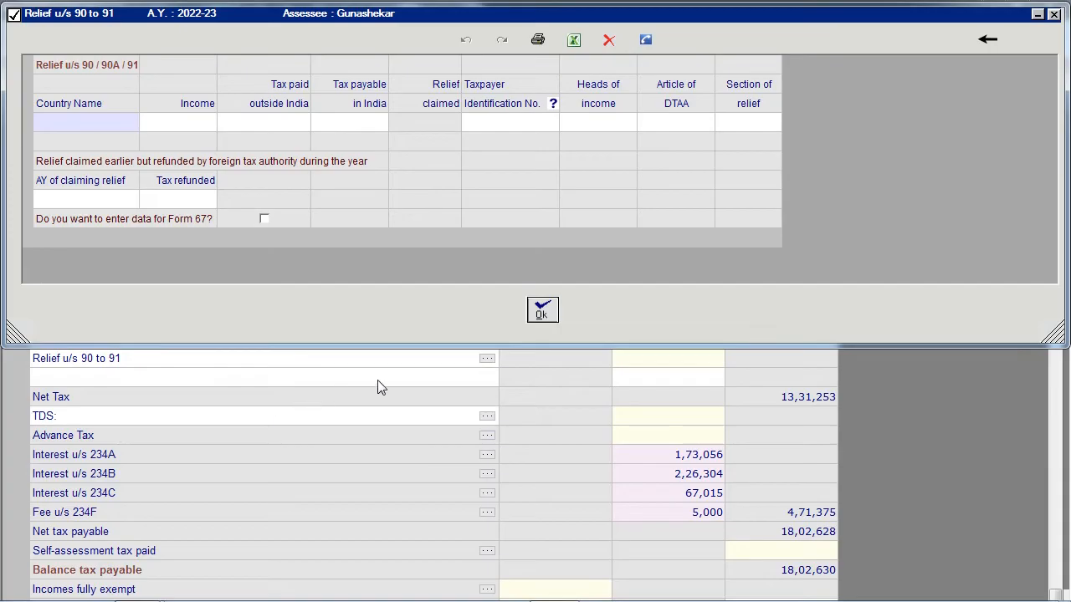
key("Escape")
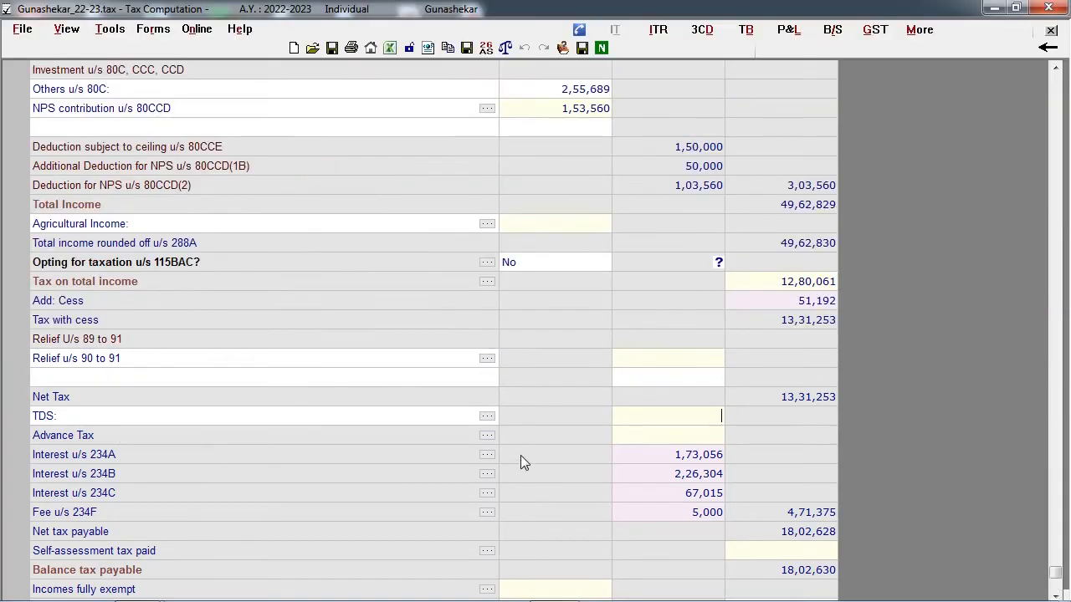
- Look through the Advance Tax, Self-assessment tax paid and TDS tables without entering any data
left_click(492, 438)
left_click(554, 481)
left_click(487, 550)
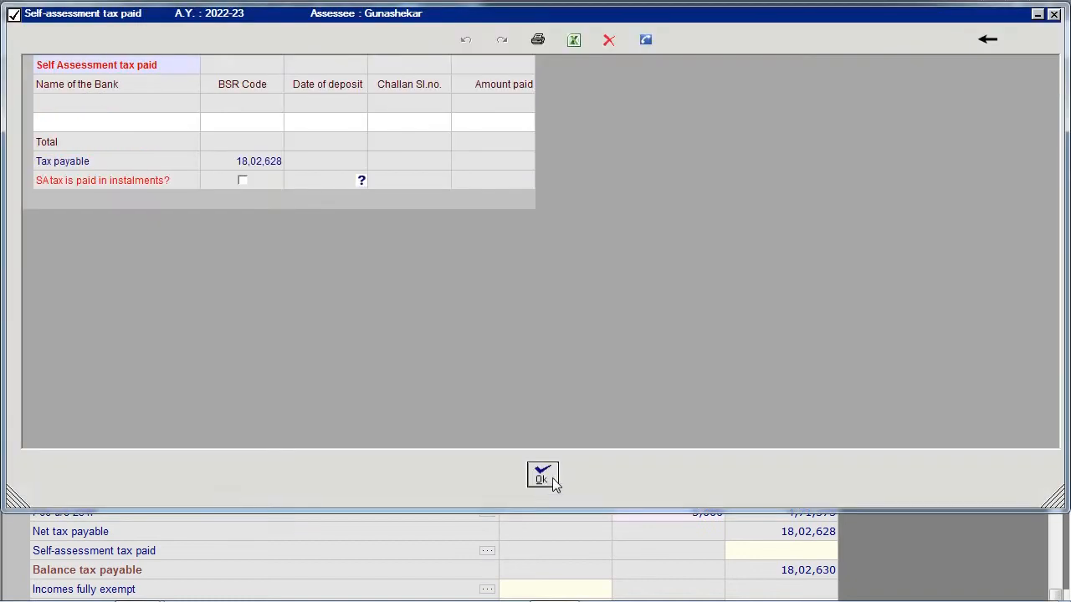
left_click(555, 478)
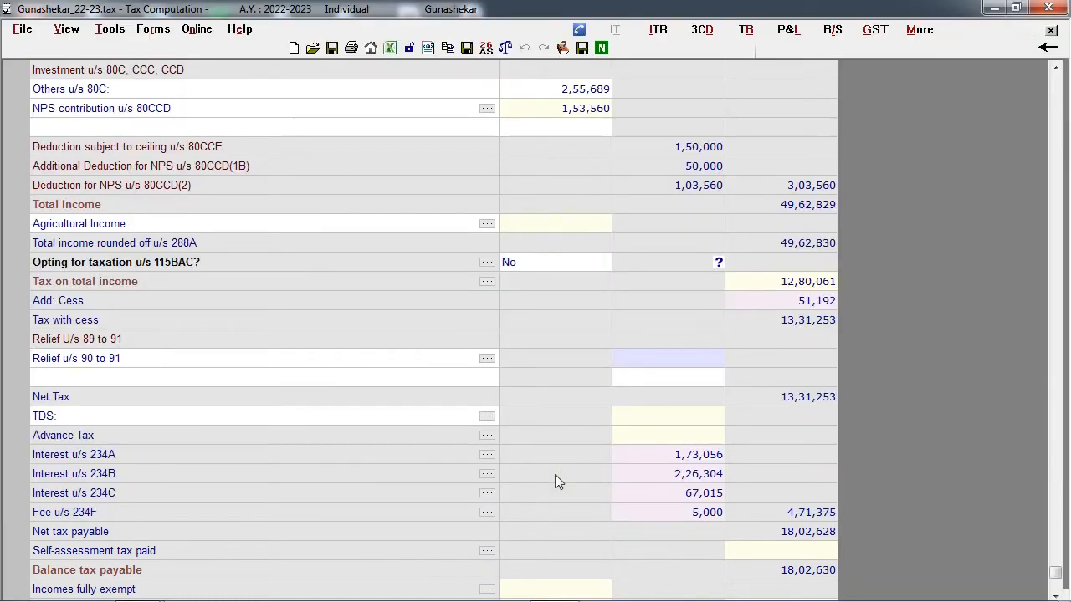
left_click(488, 420)
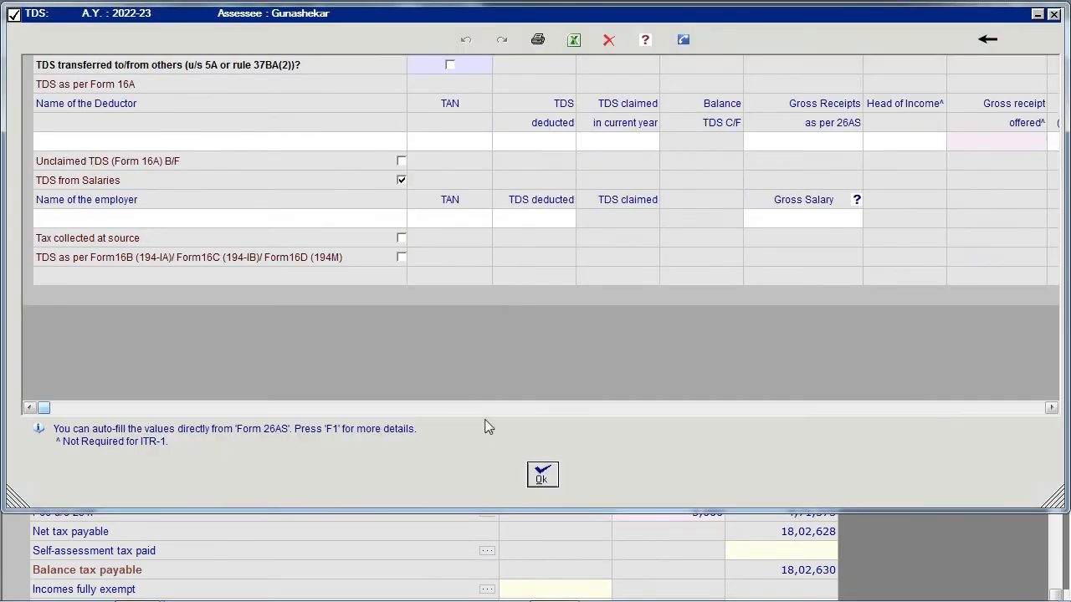
left_click(555, 479)
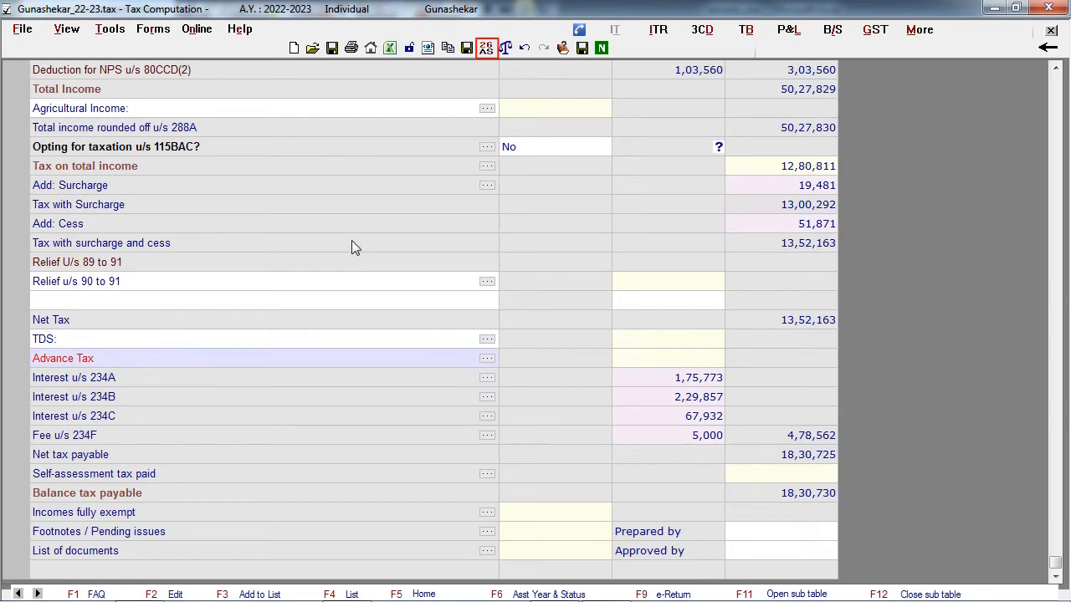
- Log in to the e-Filing portal with the account password and import the annual Form 26AS data for TDS and Advance tax/SA tax
left_click(488, 50)
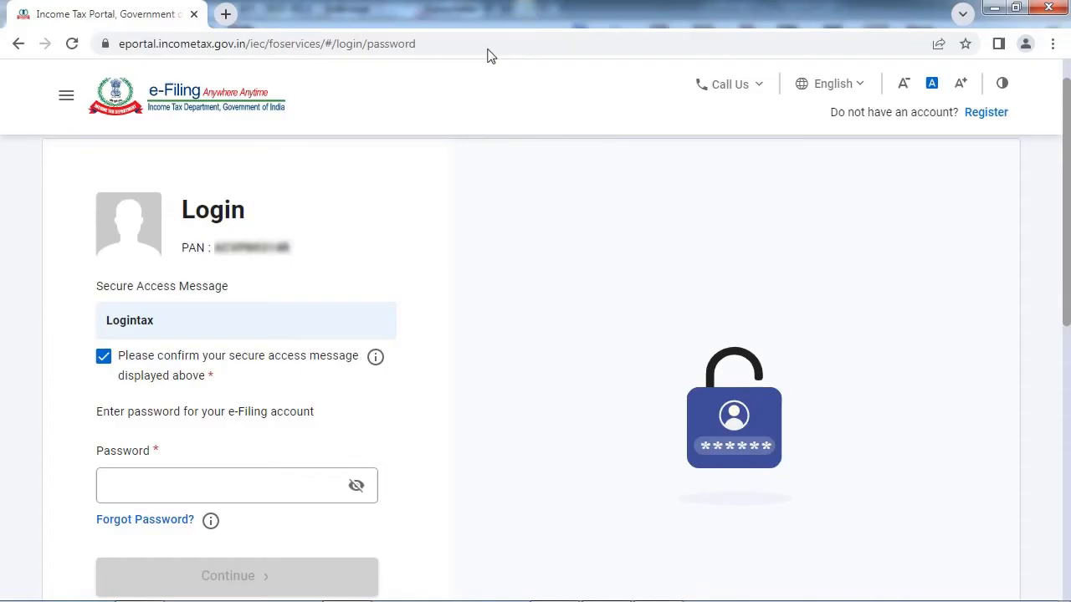
left_click(168, 487)
type("••••••••••••")
left_click(194, 585)
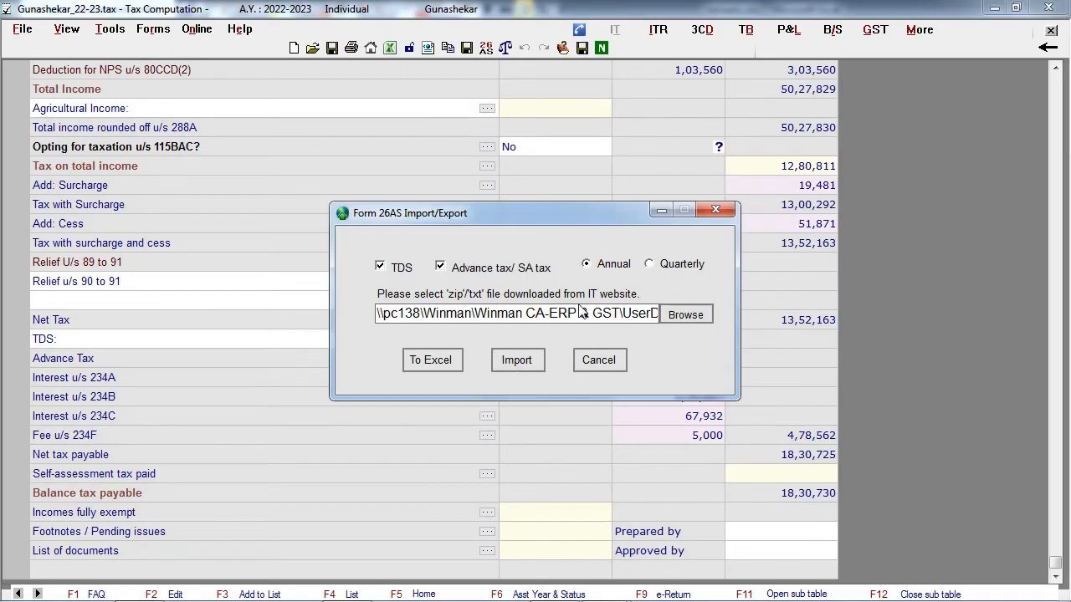
left_click(517, 360)
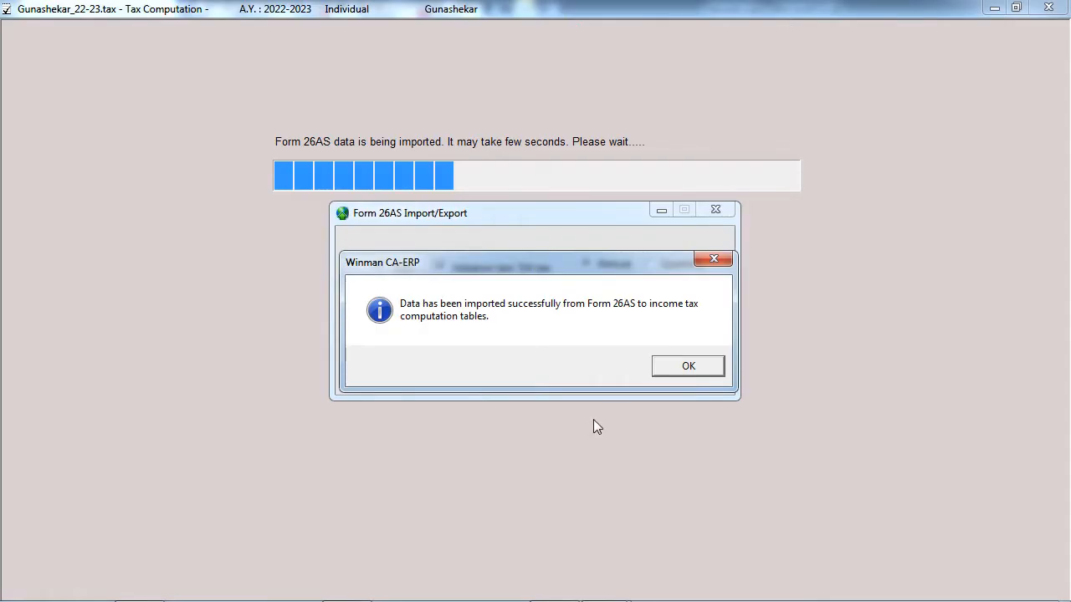
left_click(674, 366)
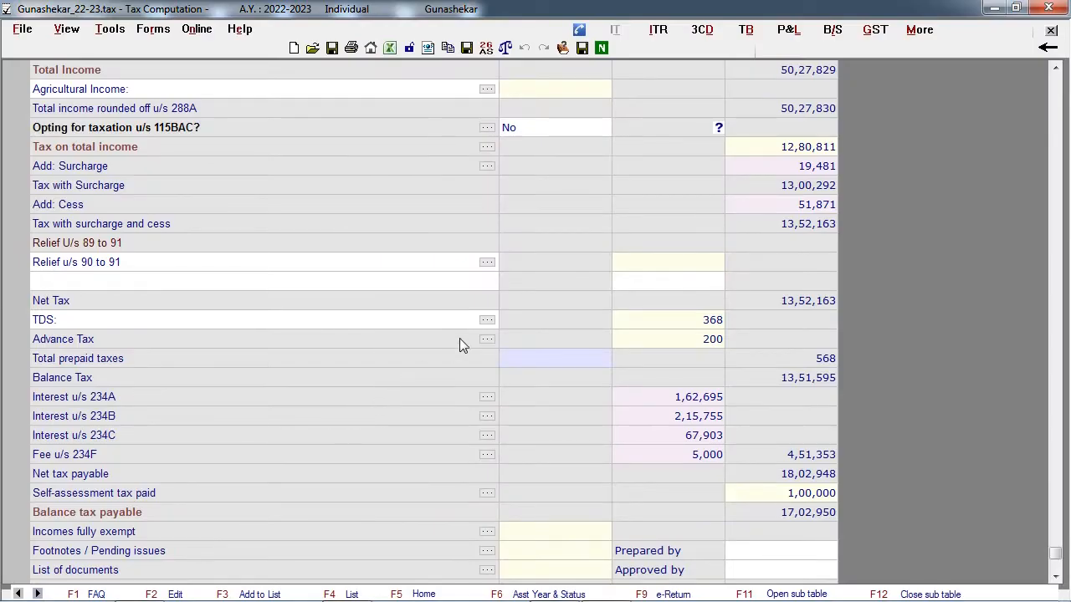
- Review the TDS, TCS, advance tax and self-assessment tax details brought in from the online Form 26AS import
left_click(487, 320)
scroll(535, 235, "down", 2)
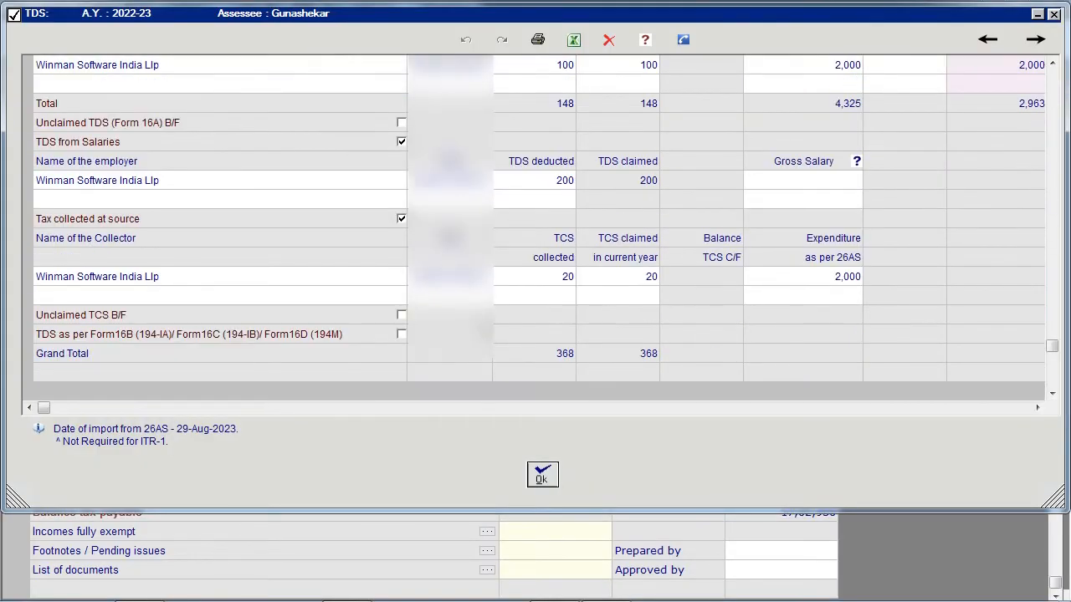
scroll(535, 226, "down", 1)
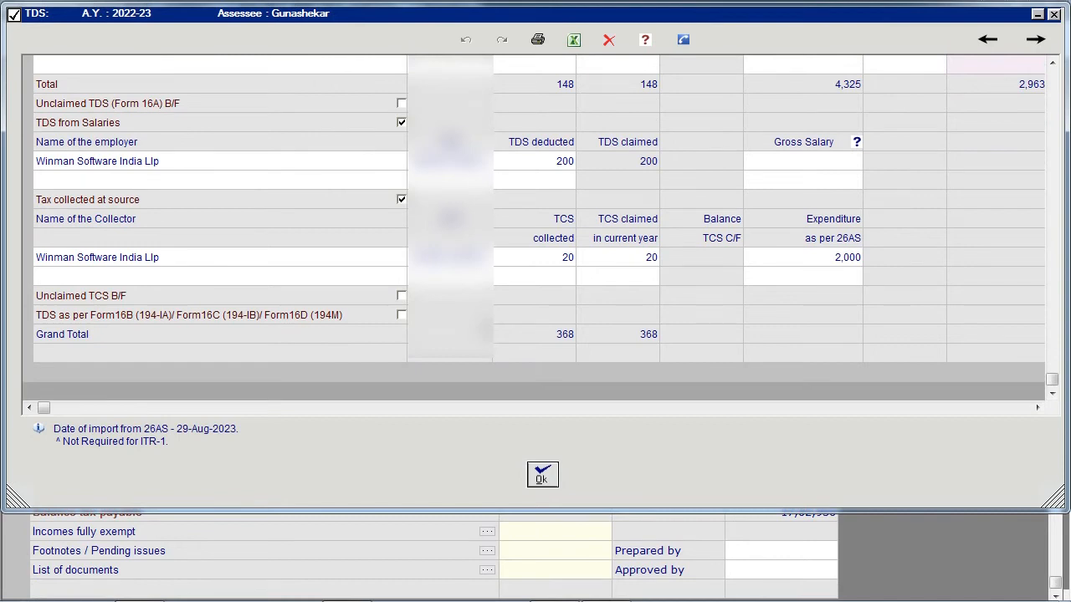
left_click(542, 474)
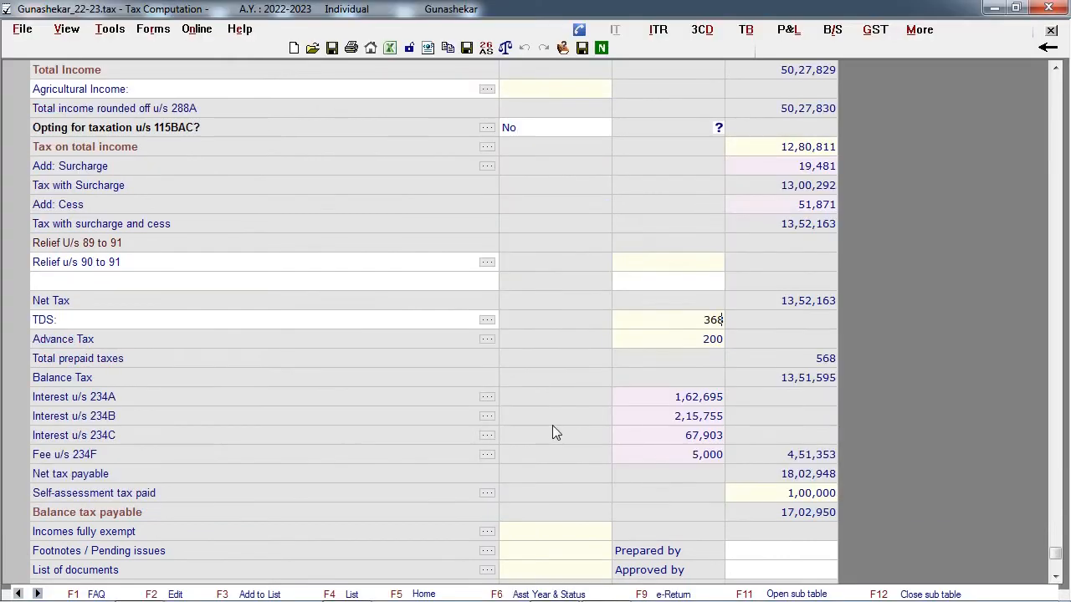
left_click(488, 340)
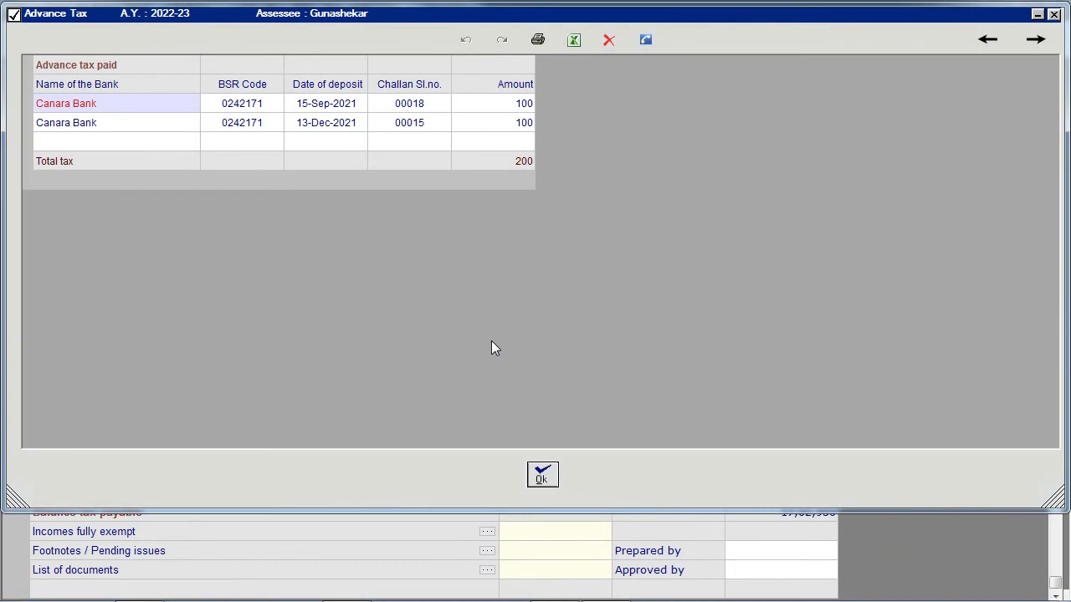
left_click(540, 476)
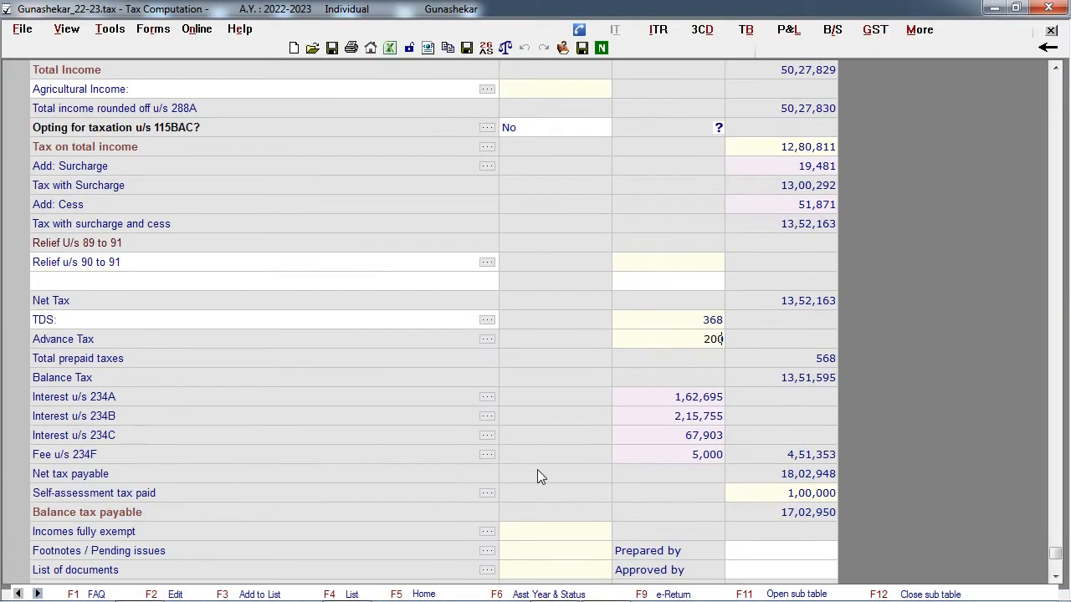
left_click(489, 494)
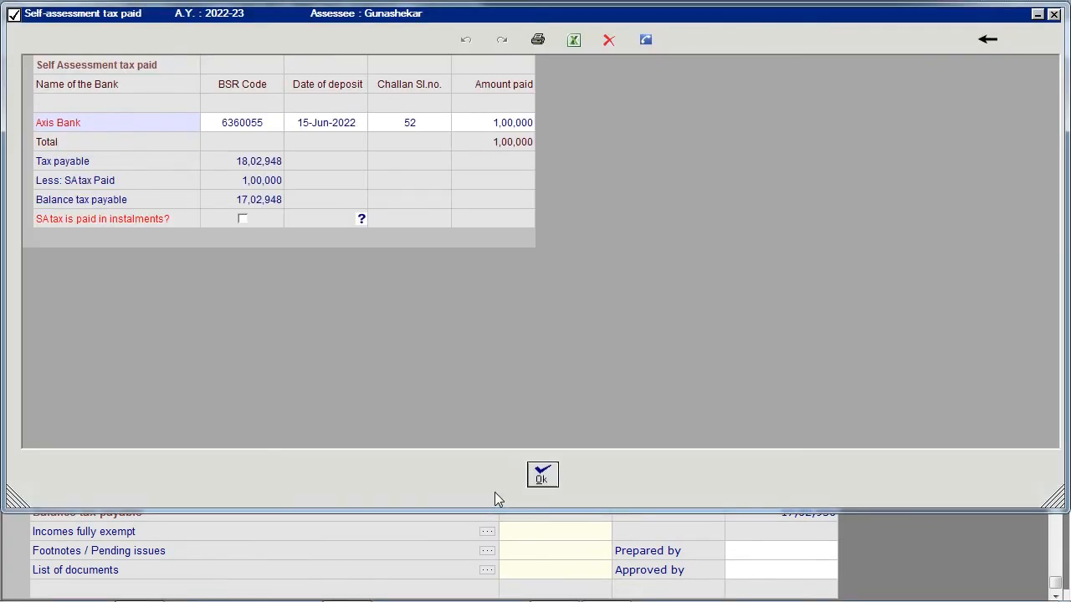
left_click(542, 476)
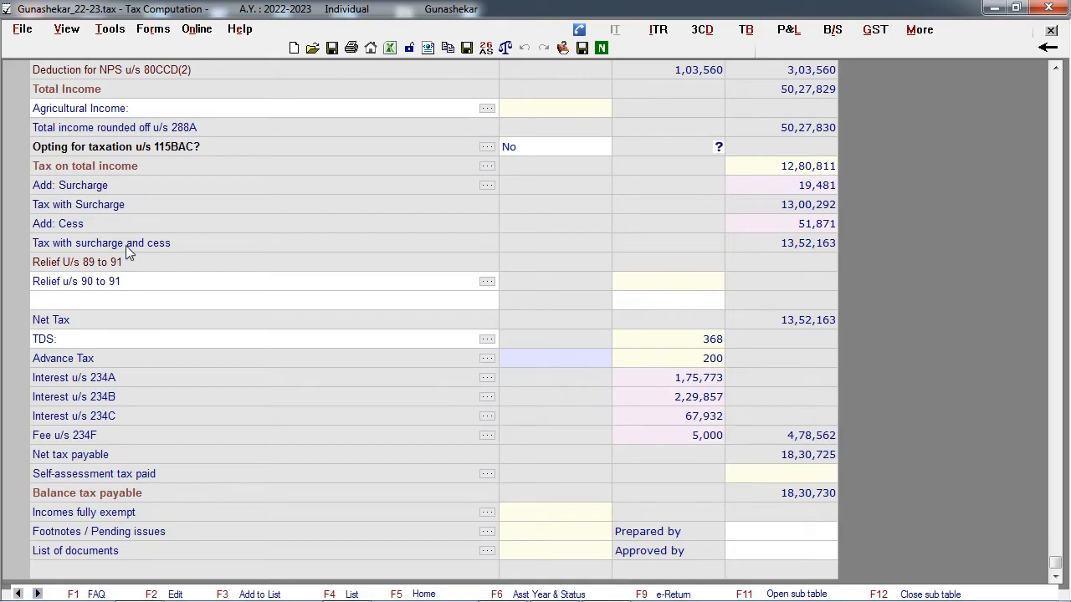
- Import Form 26AS offline from the downloaded zip file, with TDS and Advance tax/SA tax included on an annual basis
left_click(206, 33)
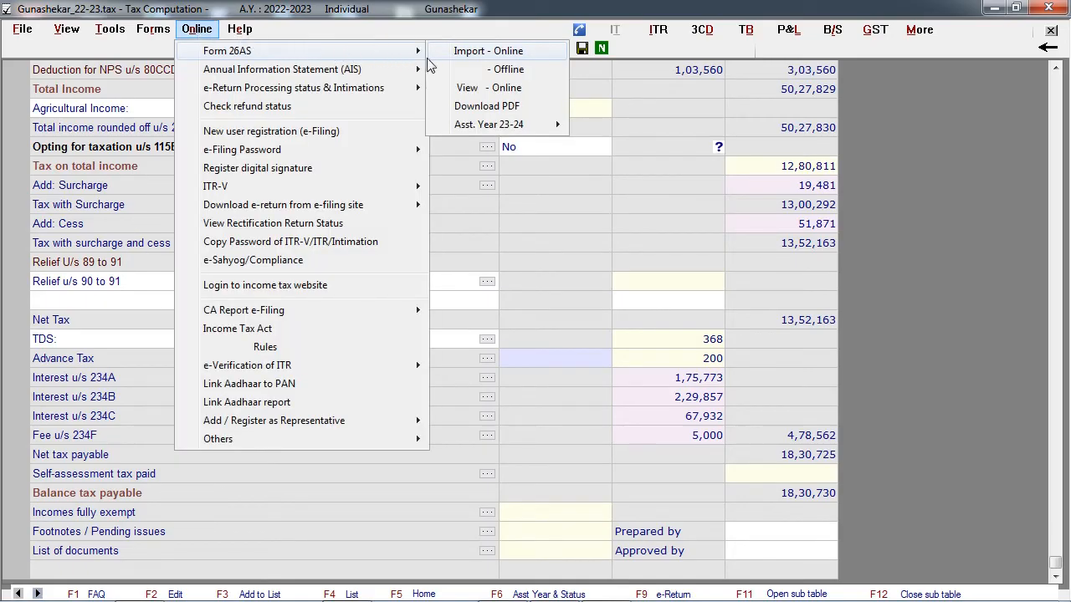
left_click(506, 69)
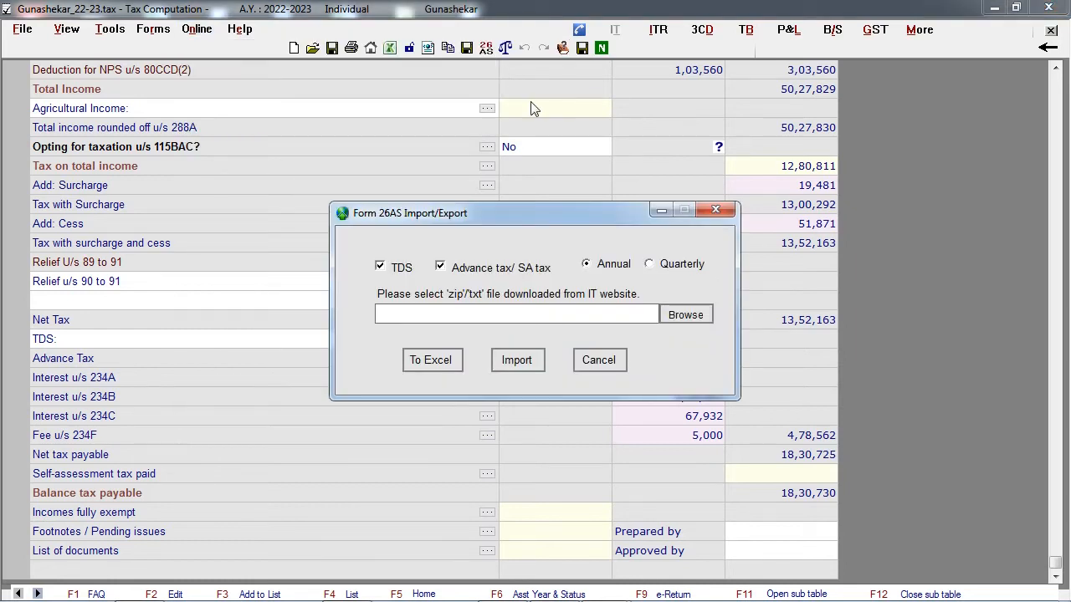
left_click(682, 316)
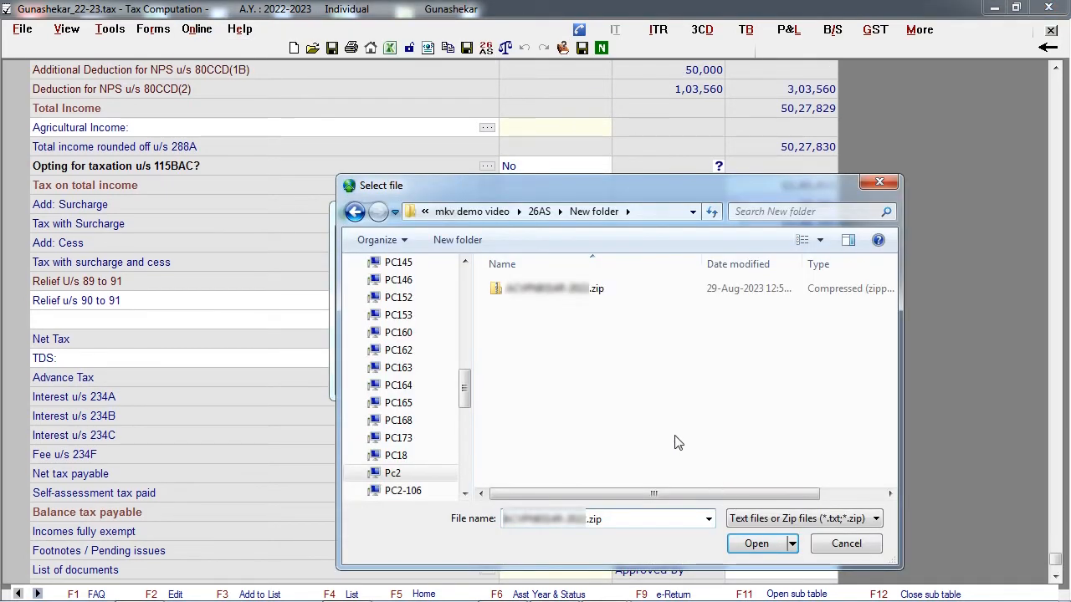
left_click(772, 546)
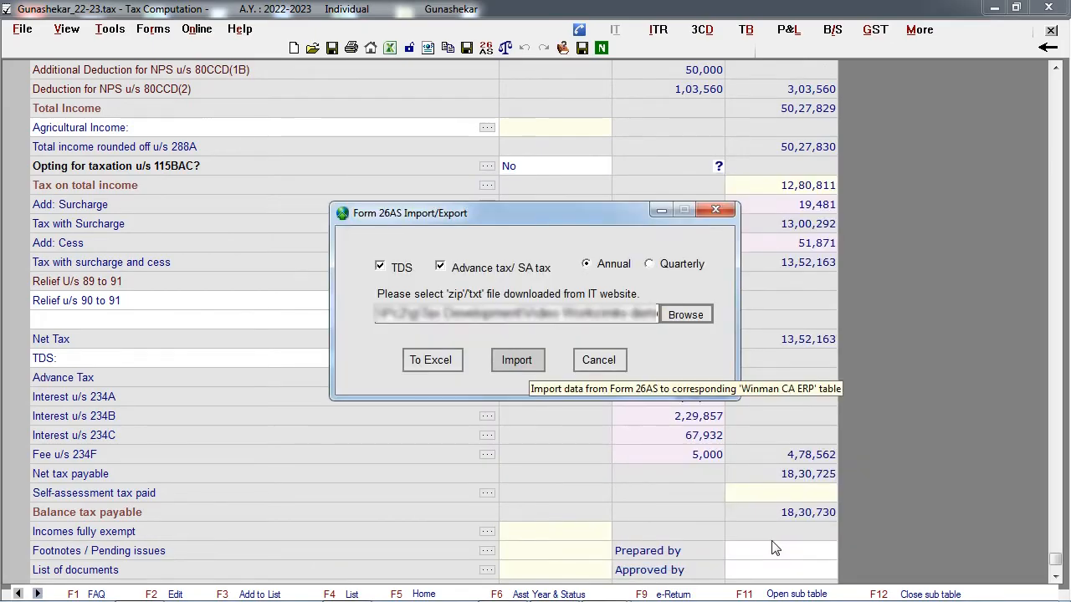
left_click(527, 366)
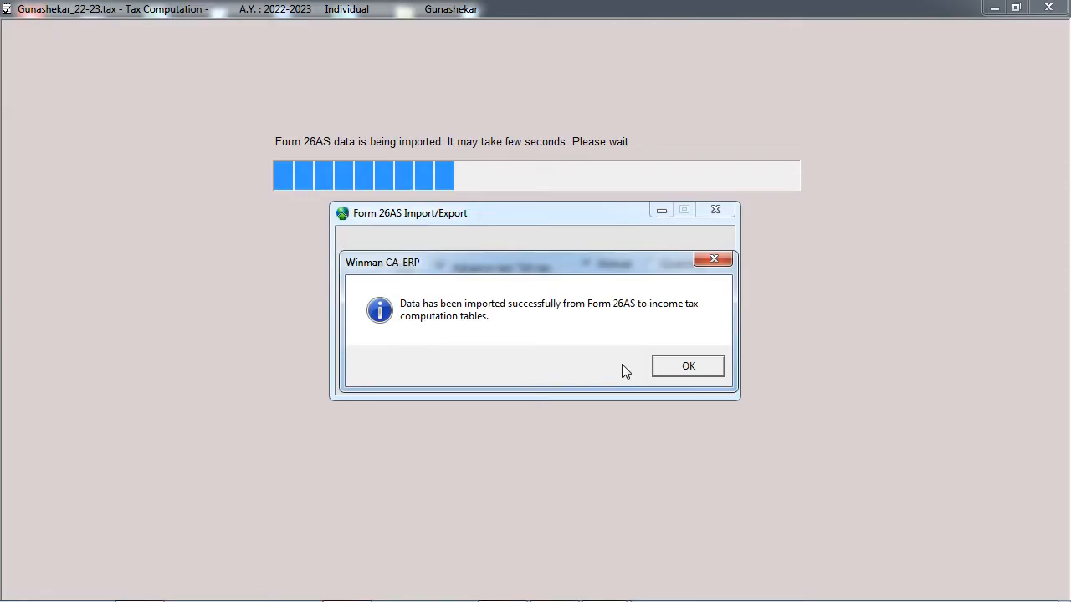
left_click(665, 368)
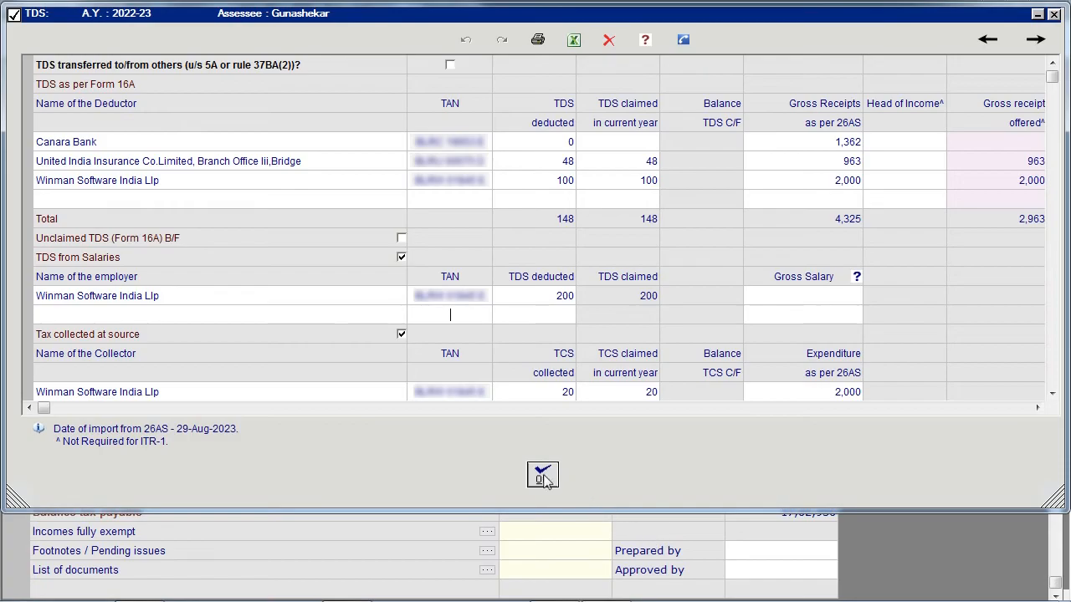
- Check the TDS, Advance Tax and Self-assessment tax paid tables filled by the offline Form 26AS import
left_click(543, 477)
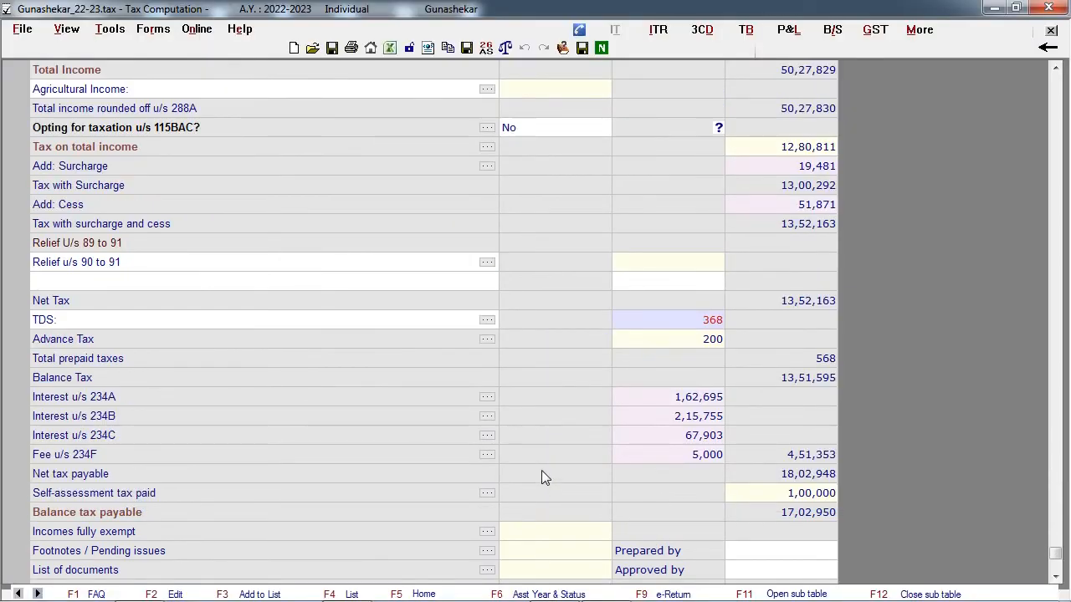
double_click(489, 339)
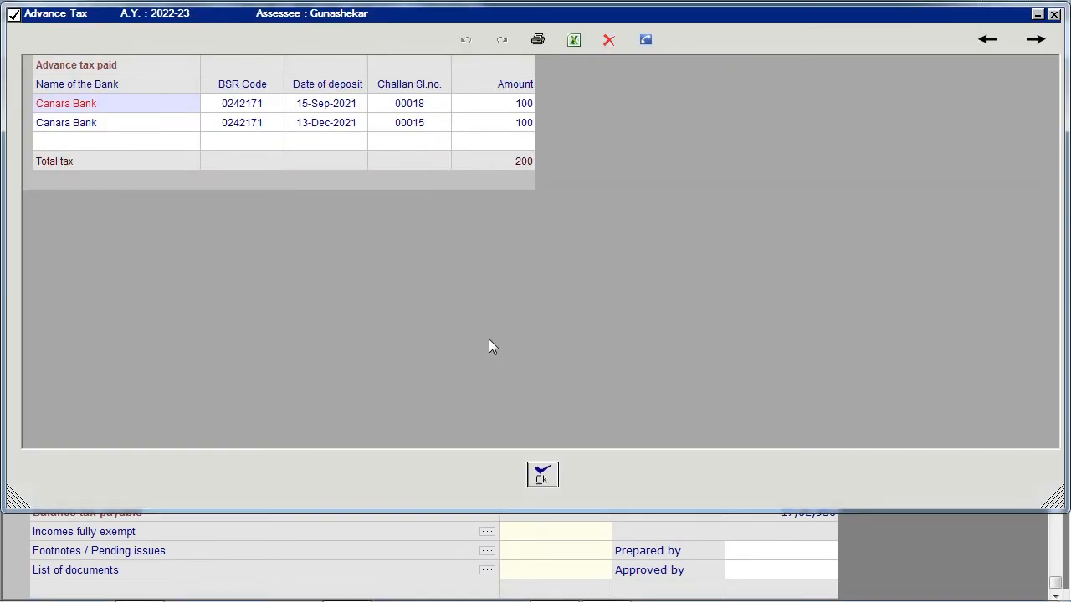
left_click(542, 474)
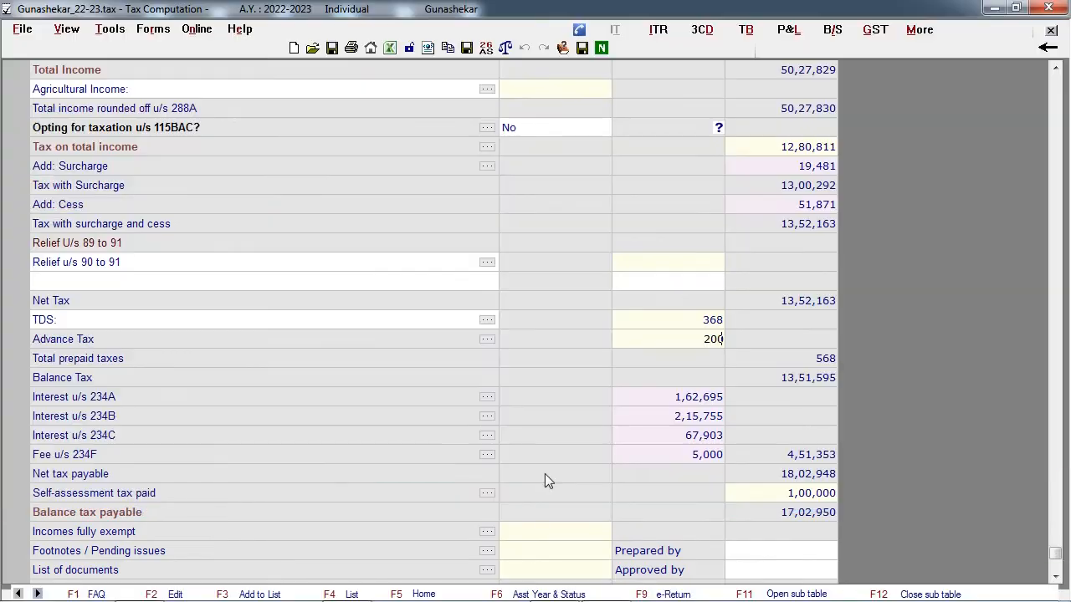
double_click(486, 492)
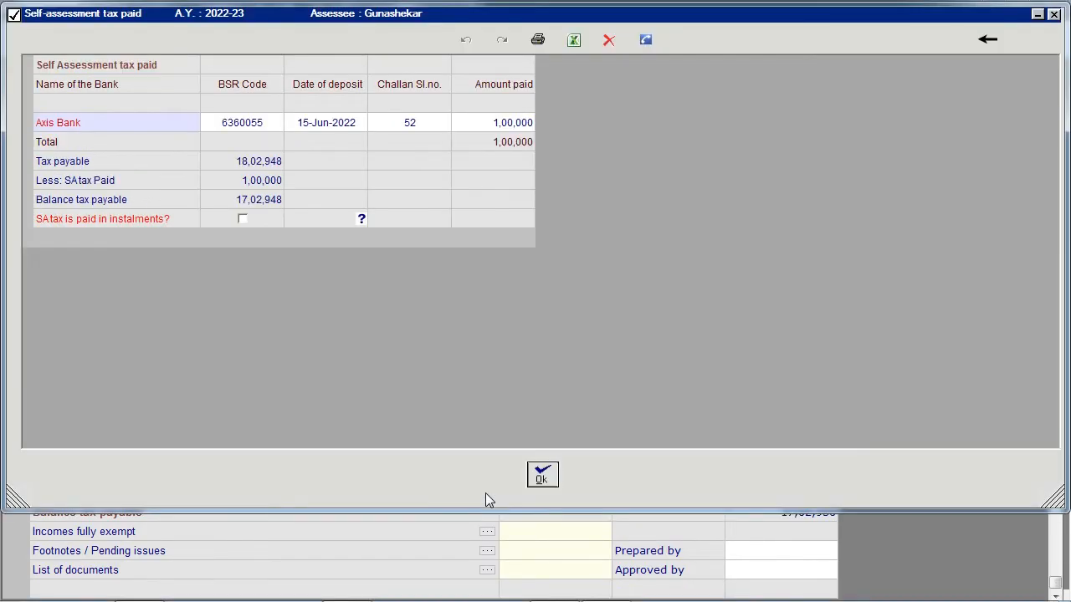
left_click(541, 475)
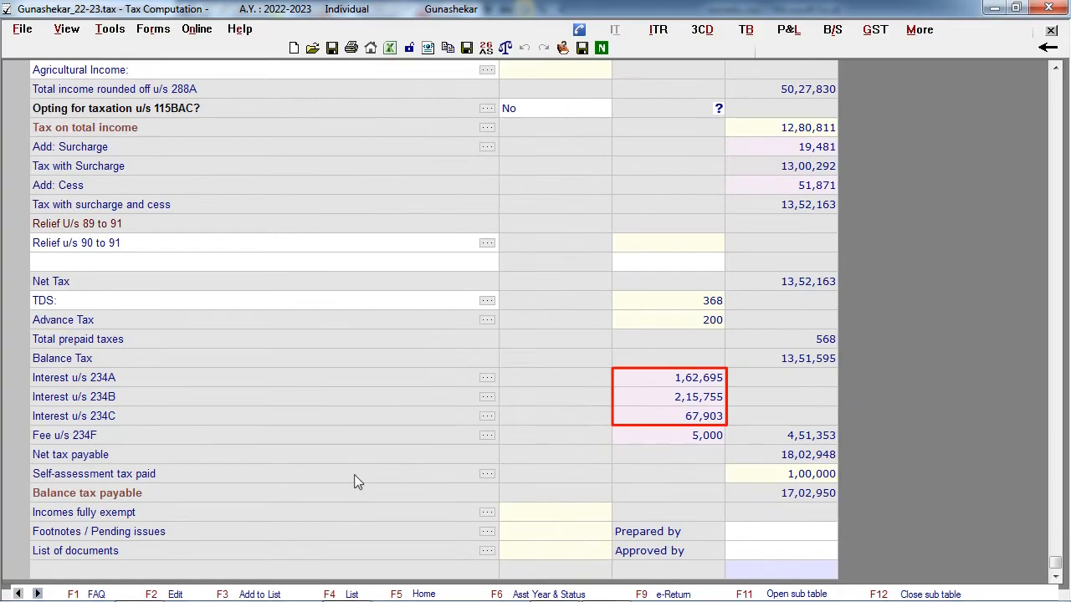
- Examine the instalment-wise computation of Interest u/s 234C, from the capital gains rows down to the total interest
left_click(131, 379)
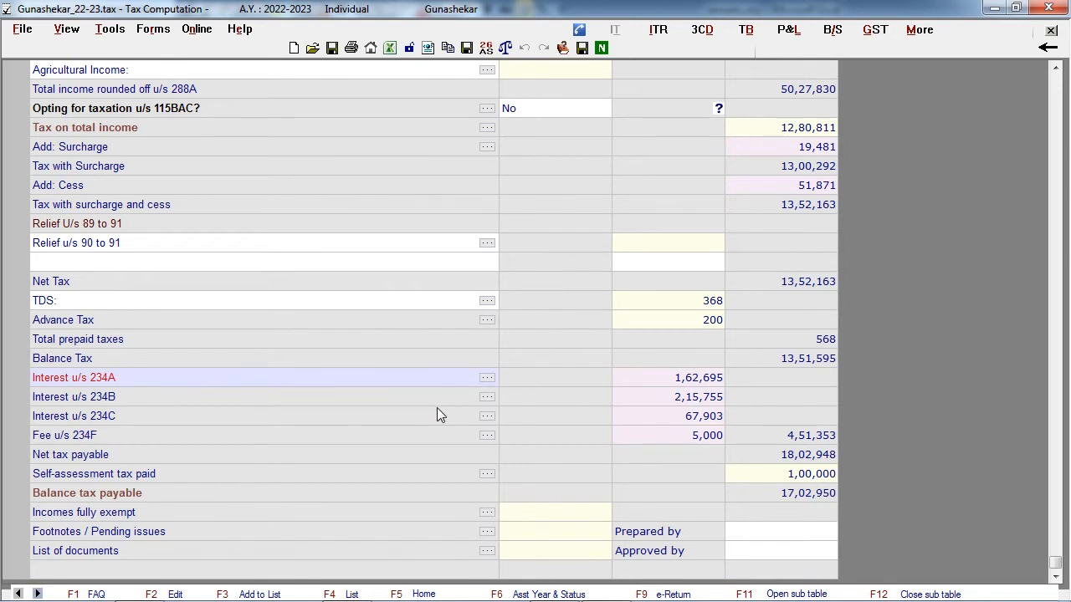
double_click(487, 416)
scroll(570, 281, "down", 2)
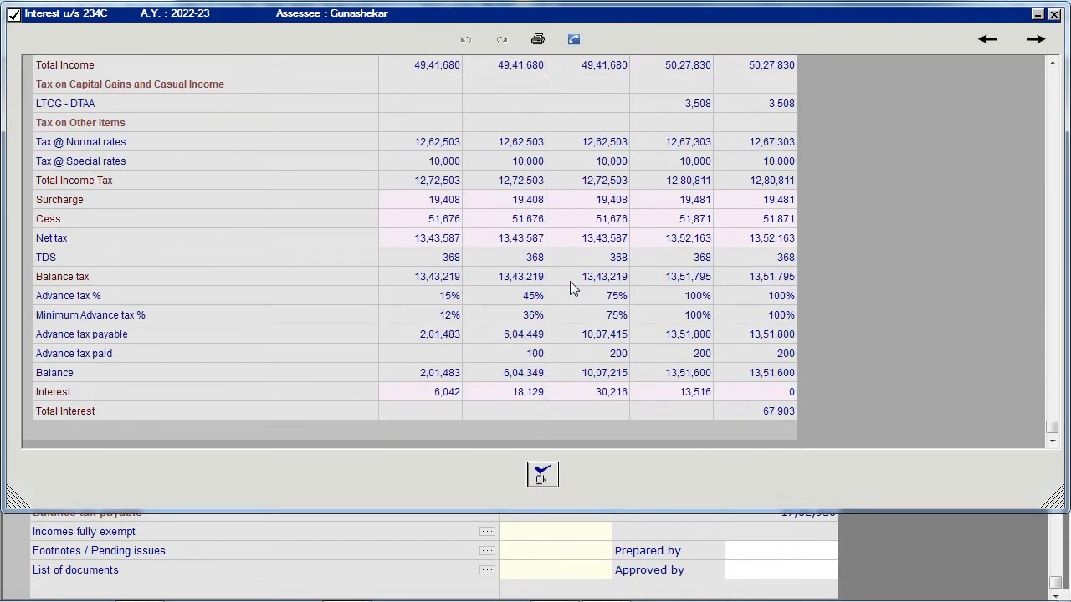
scroll(569, 281, "up", 2)
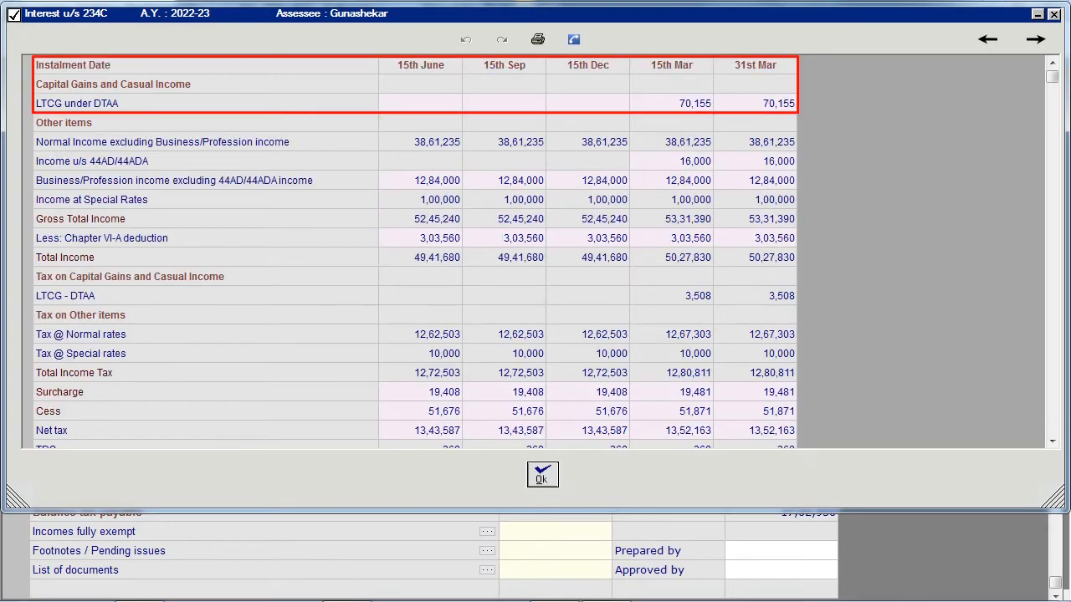
scroll(569, 281, "down", 2)
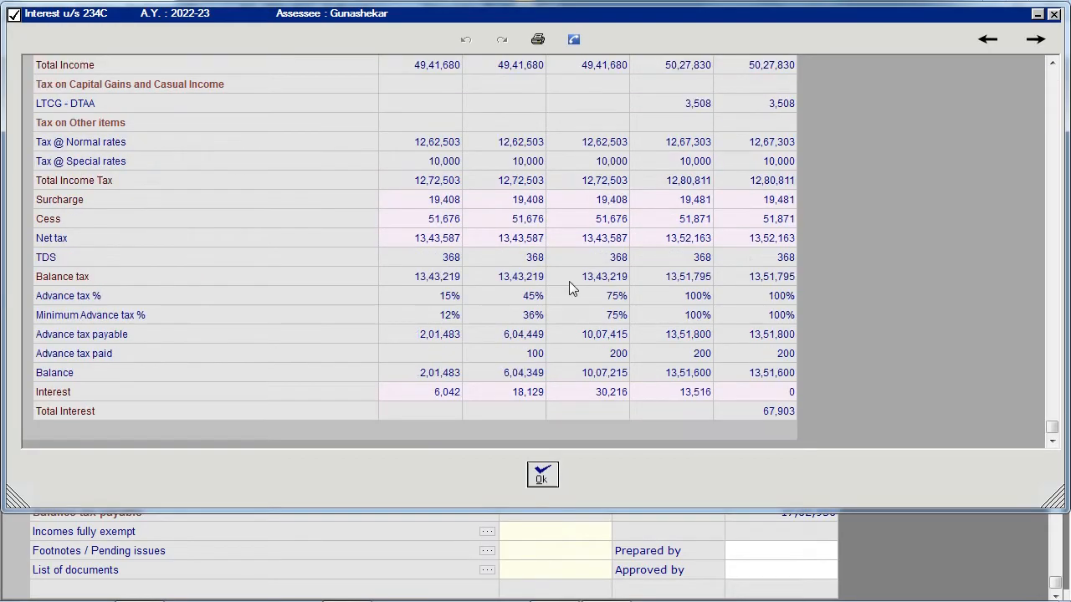
- Try 15-Jun-2022 as the date of filing the return, then restore the current date and return to the computation
left_click(541, 475)
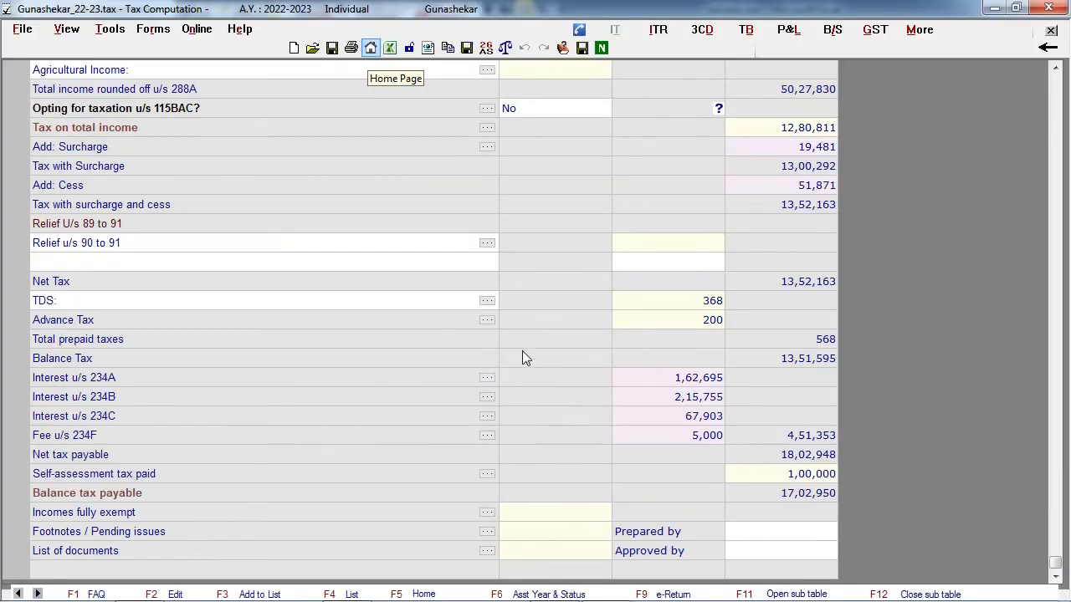
left_click(370, 49)
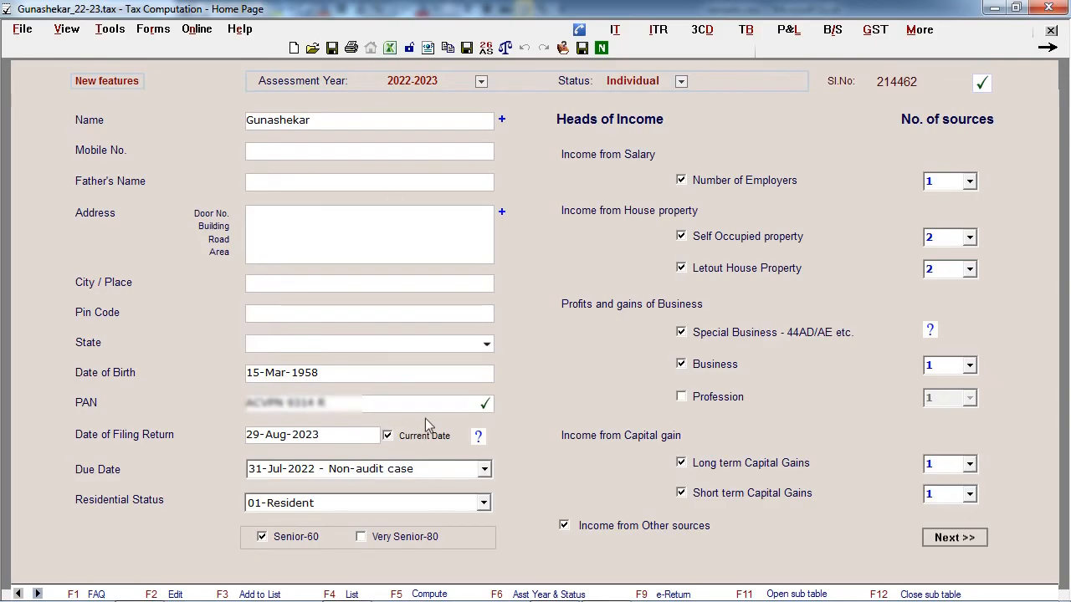
left_click(389, 436)
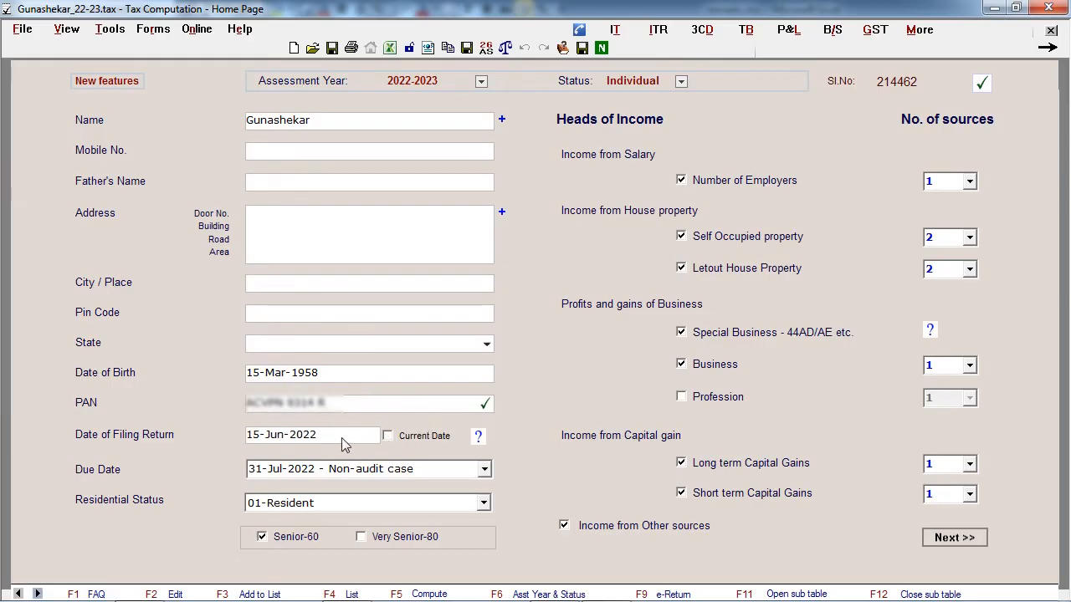
left_click(389, 435)
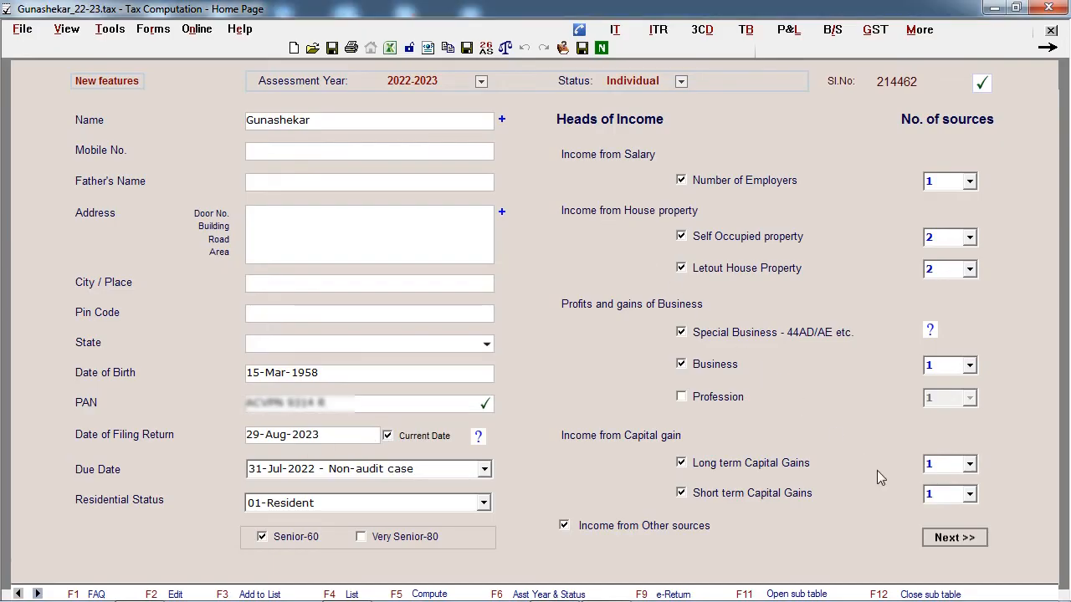
left_click(941, 535)
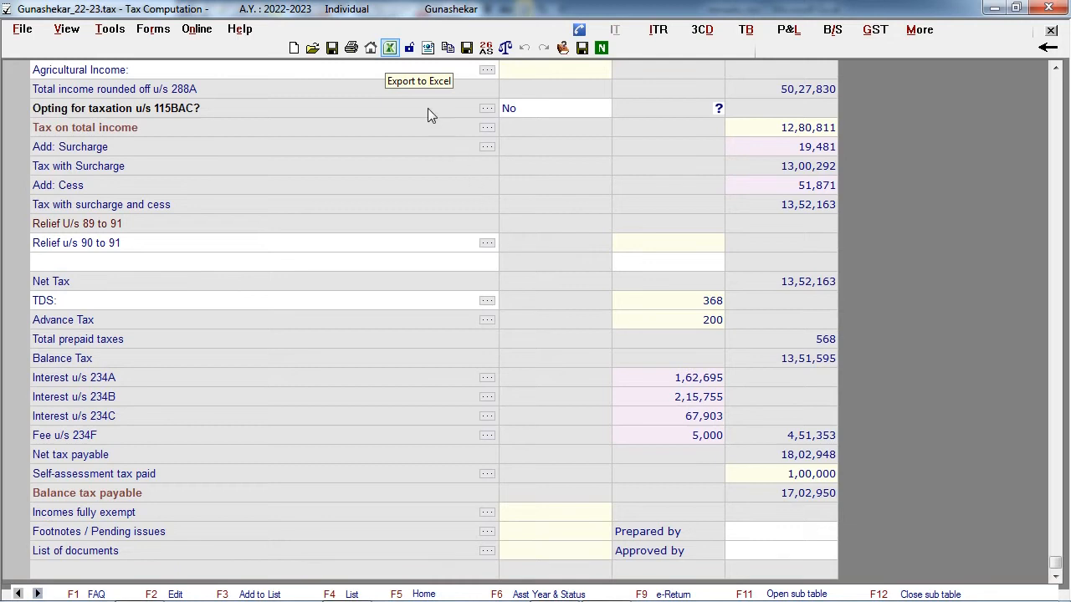
- Export the tax computation to Excel and look through the exported statement of income and its schedules
left_click(390, 48)
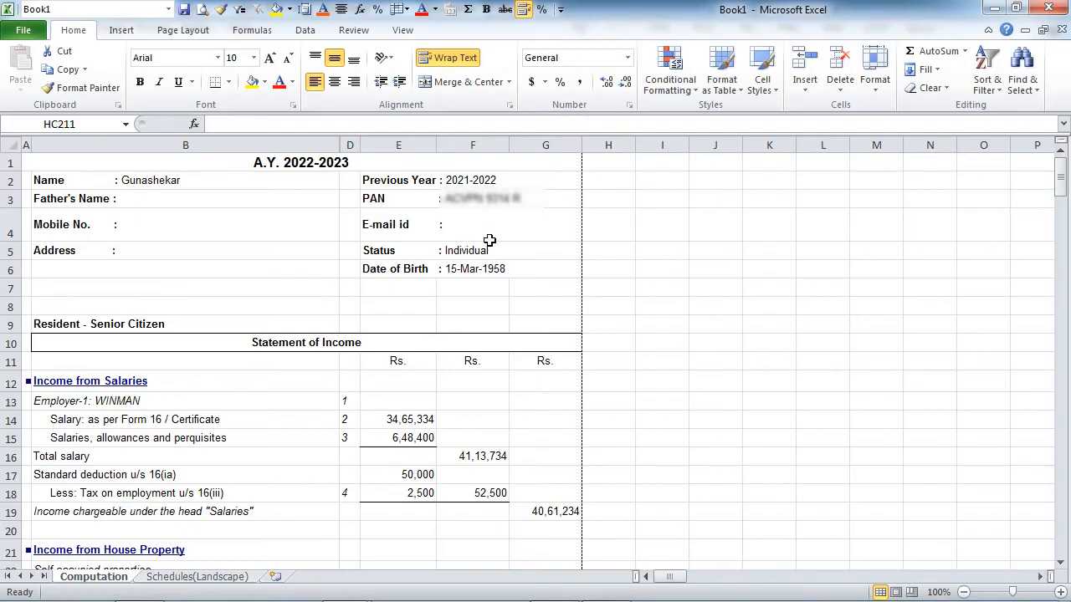
scroll(490, 240, "down", 7)
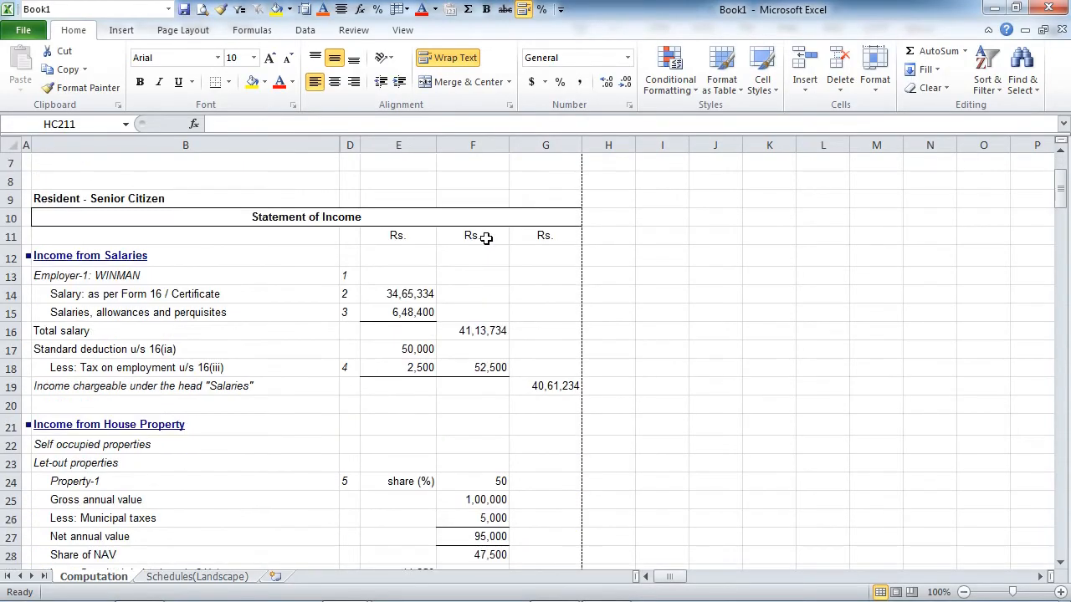
scroll(485, 238, "down", 11)
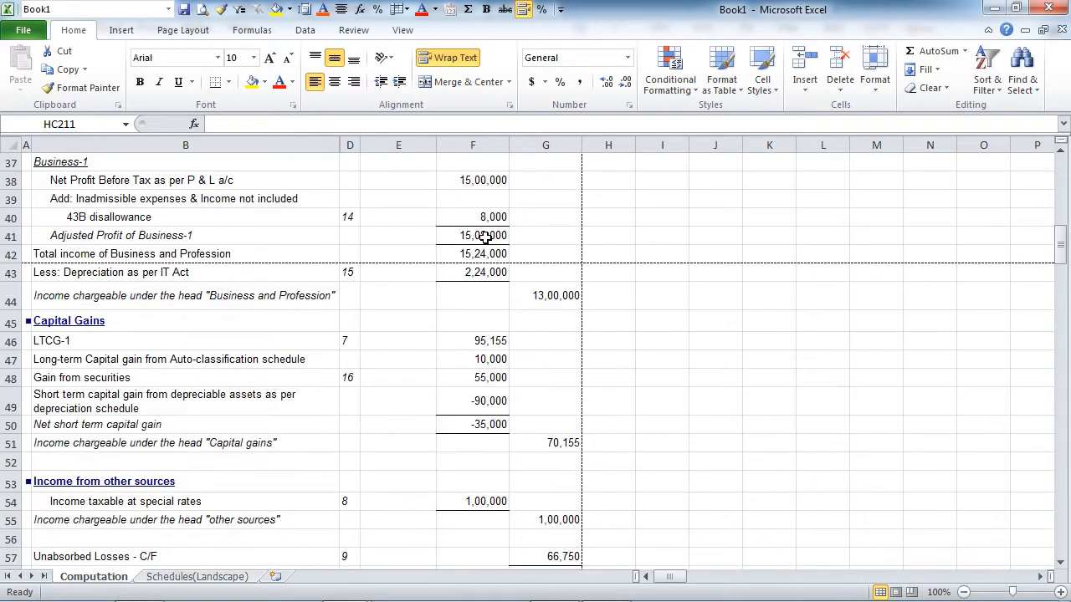
scroll(485, 238, "down", 16)
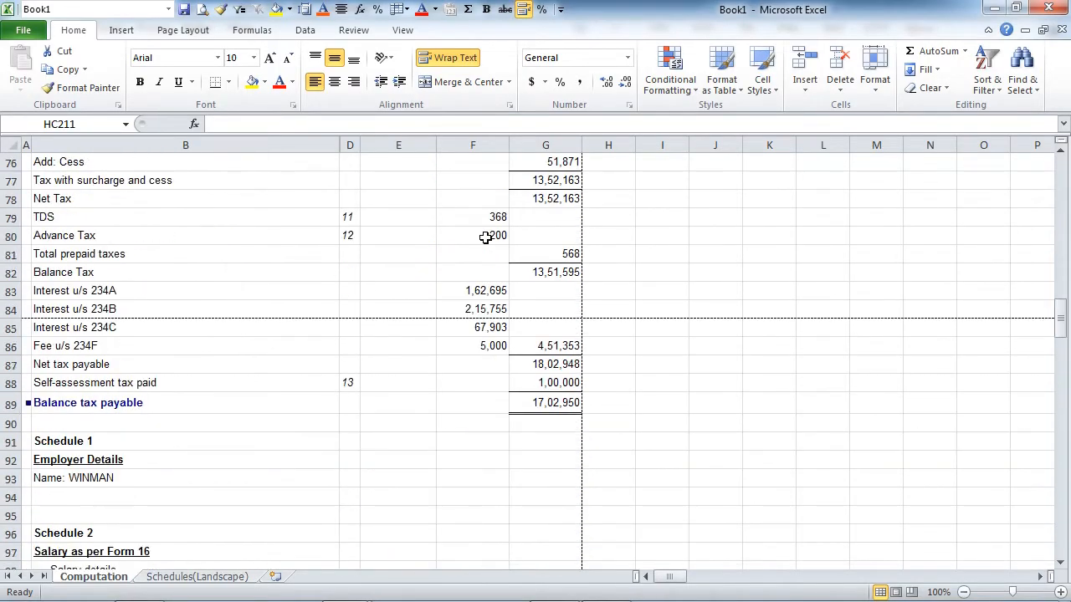
scroll(485, 238, "down", 15)
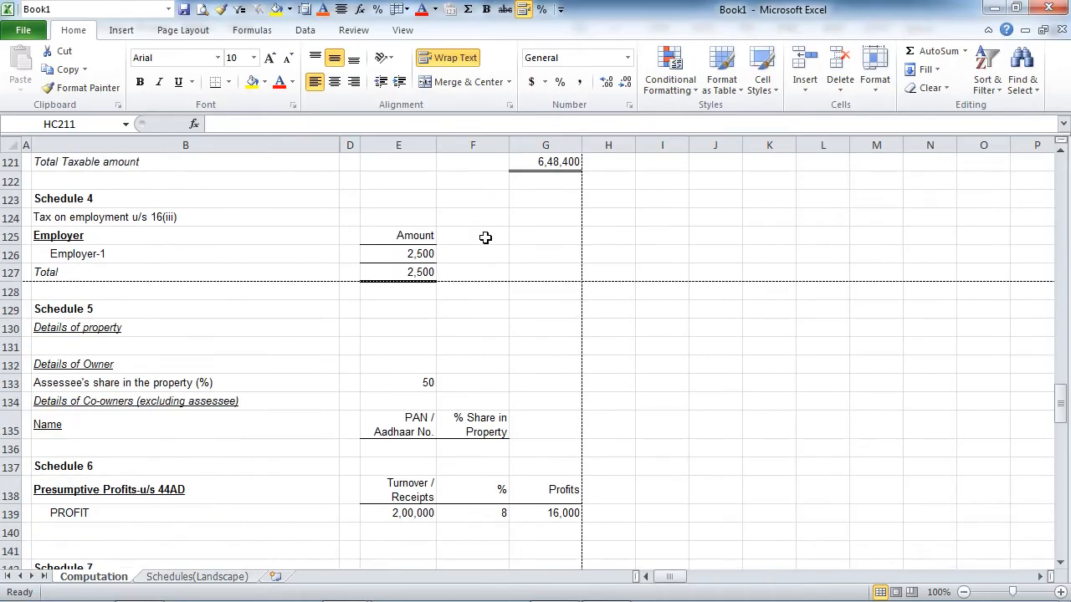
scroll(485, 237, "down", 16)
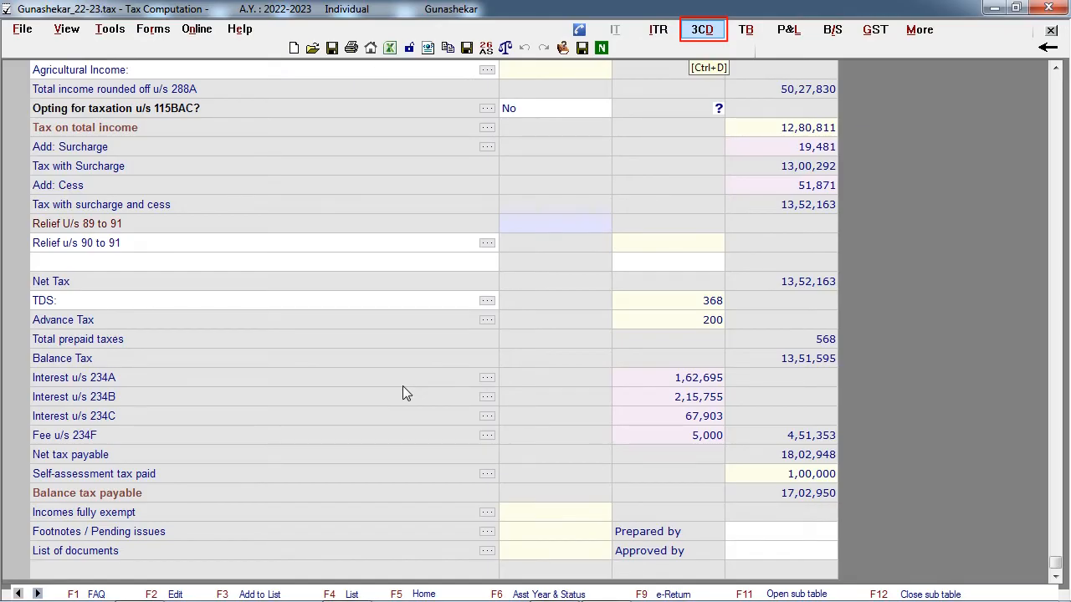
- Open the 3CD data entry and look through the Part I items, Part II items and quantity details
left_click(693, 35)
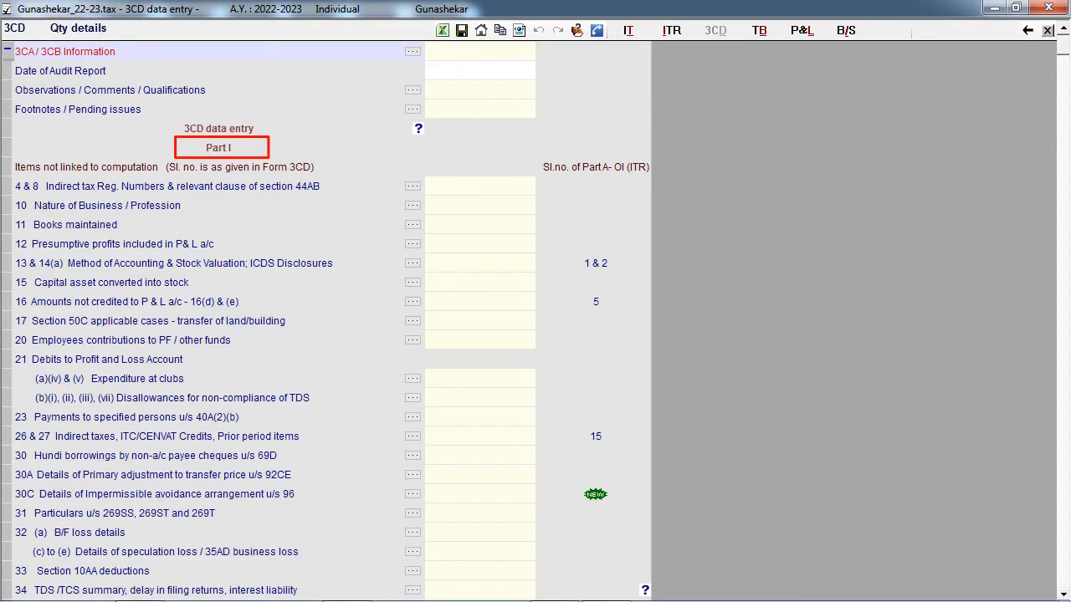
scroll(617, 135, "down", 7)
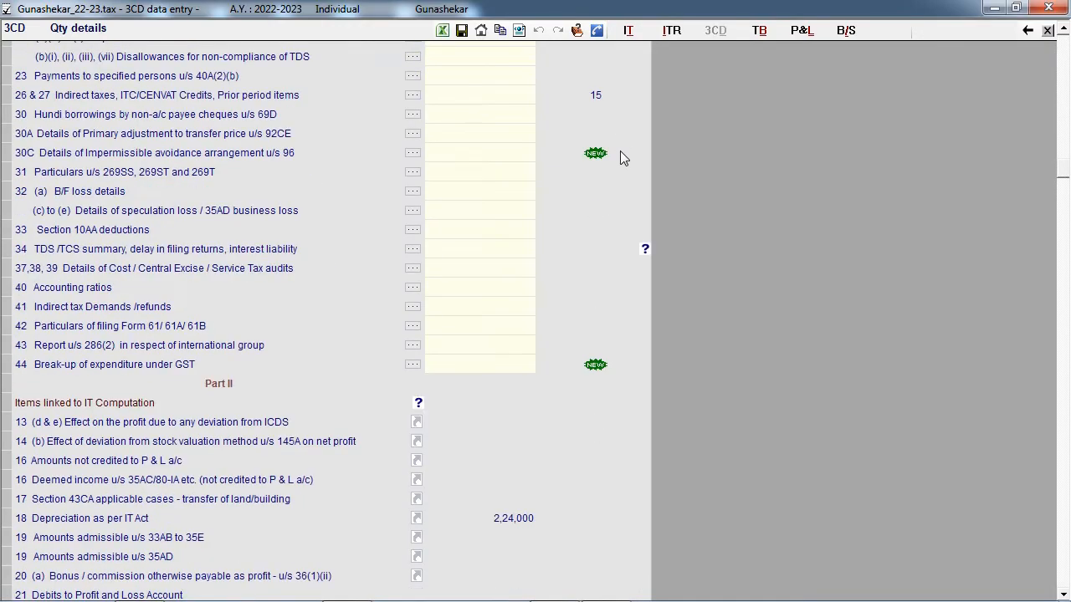
scroll(621, 153, "down", 1)
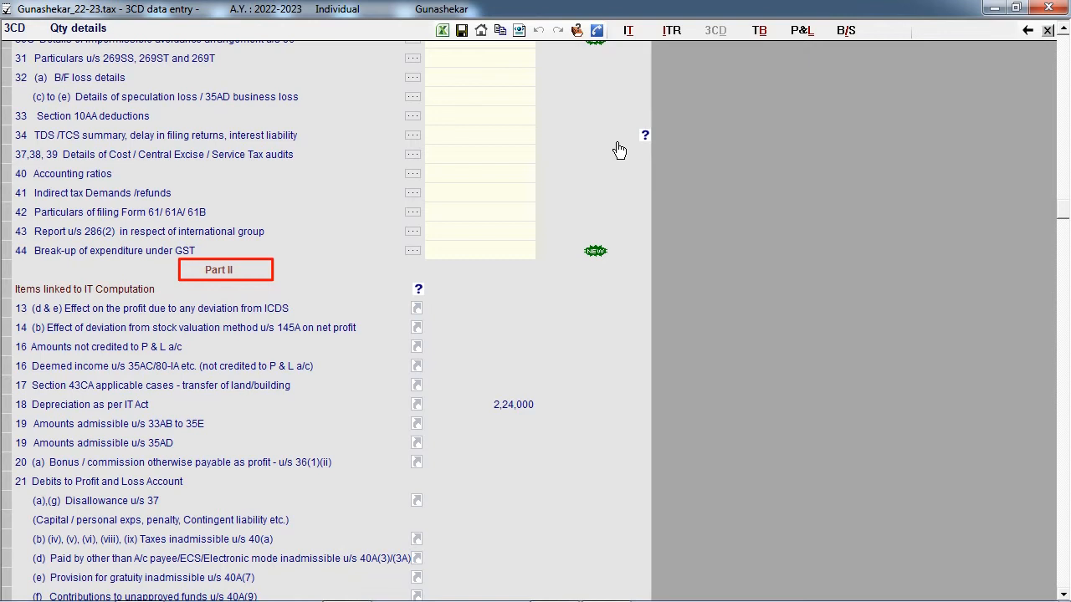
scroll(620, 150, "down", 4)
scroll(620, 151, "down", 6)
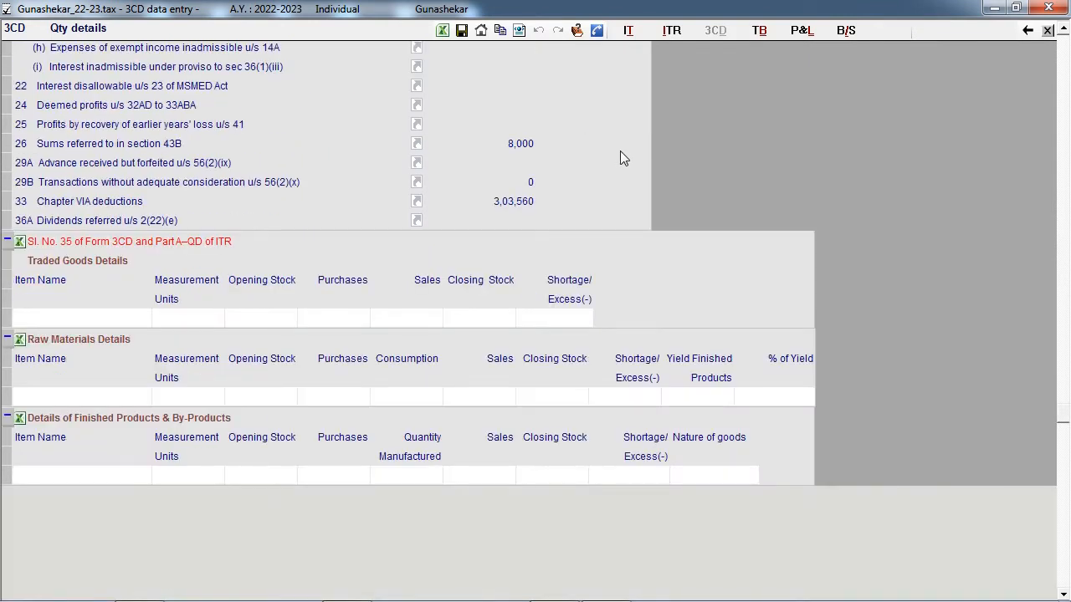
scroll(443, 195, "up", 7)
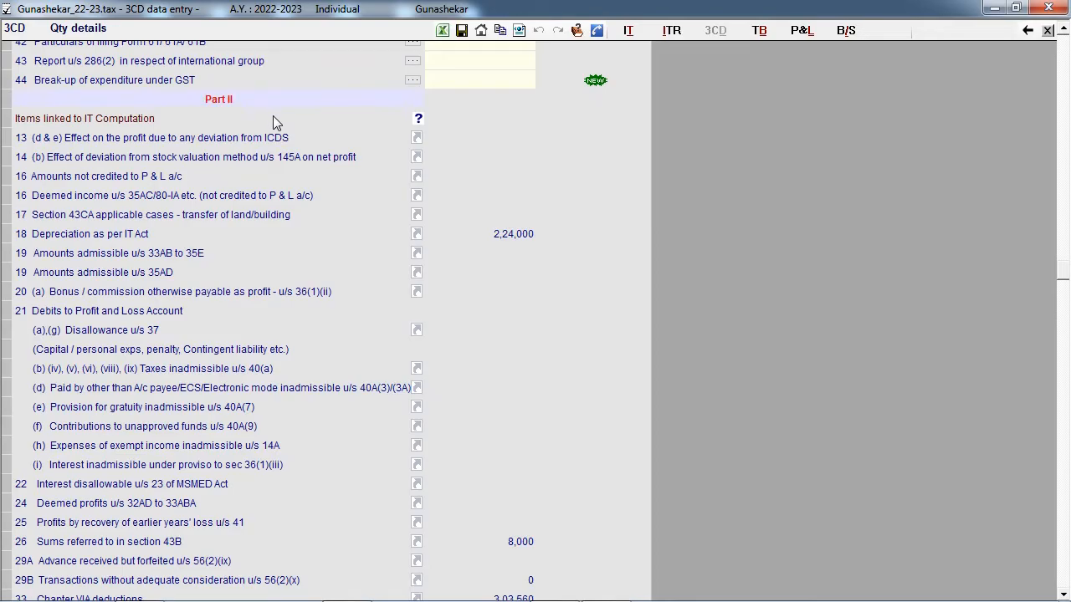
- Check the linked Depreciation as per IT Act table and the section 43B disallowance table from 3CD Part II
left_click(416, 233)
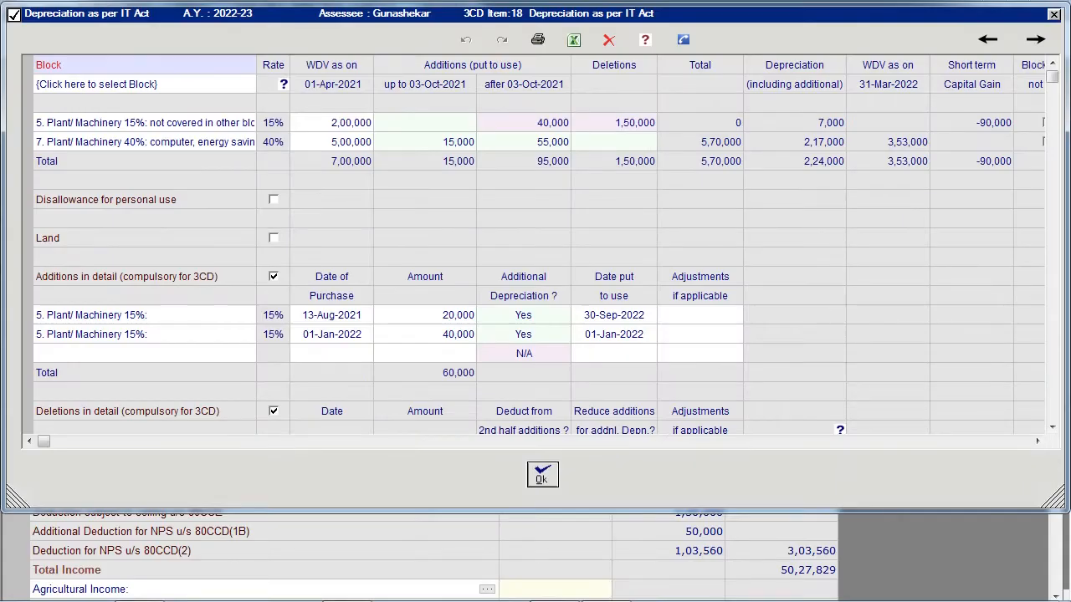
scroll(416, 234, "down", 5)
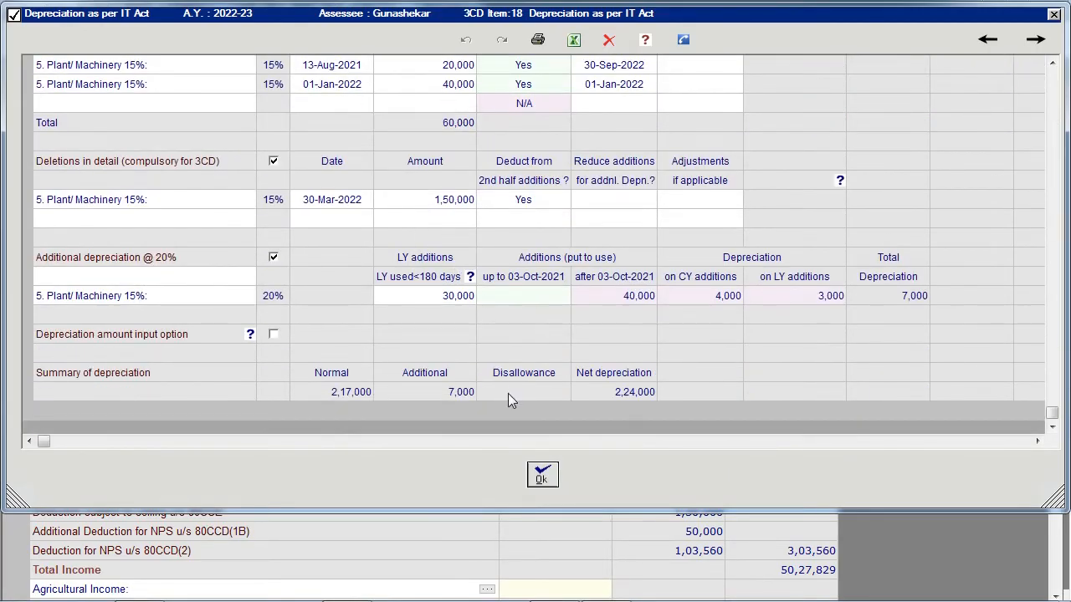
left_click(543, 476)
left_click(417, 484)
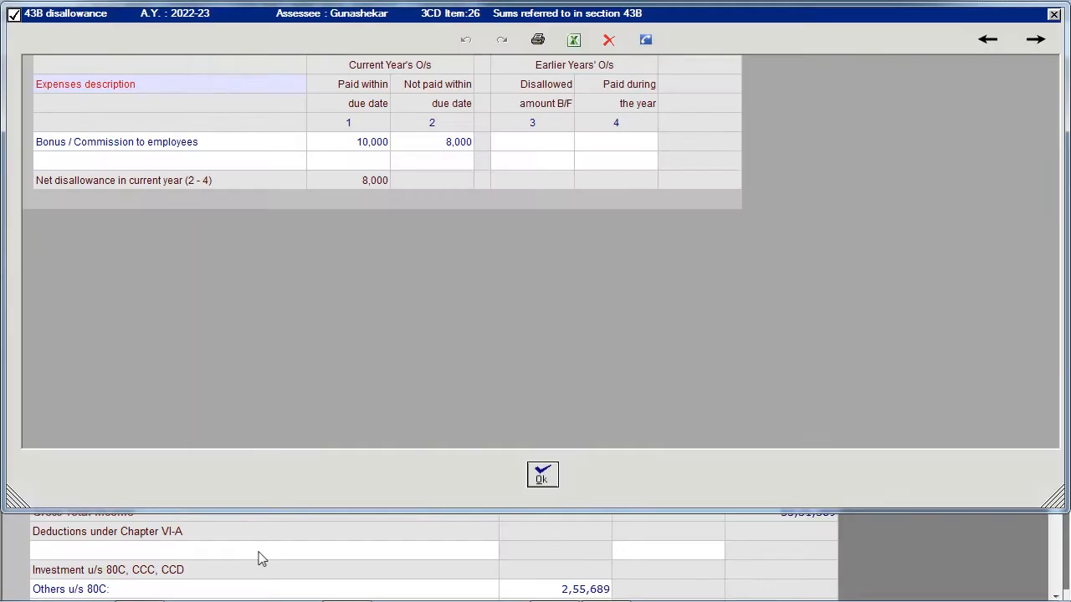
left_click(542, 476)
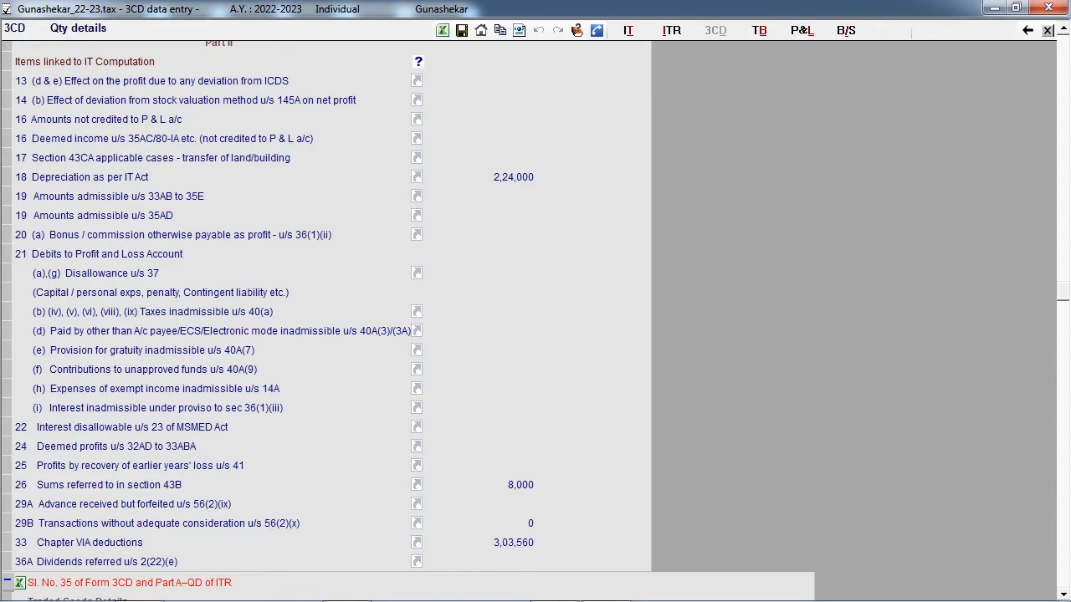
- Enter a resident deductee's name with an expense amount of 1,00,000 under 40(a)(ia) in the 3CD disallowances for non-compliance of TDS
scroll(528, 459, "up", 5)
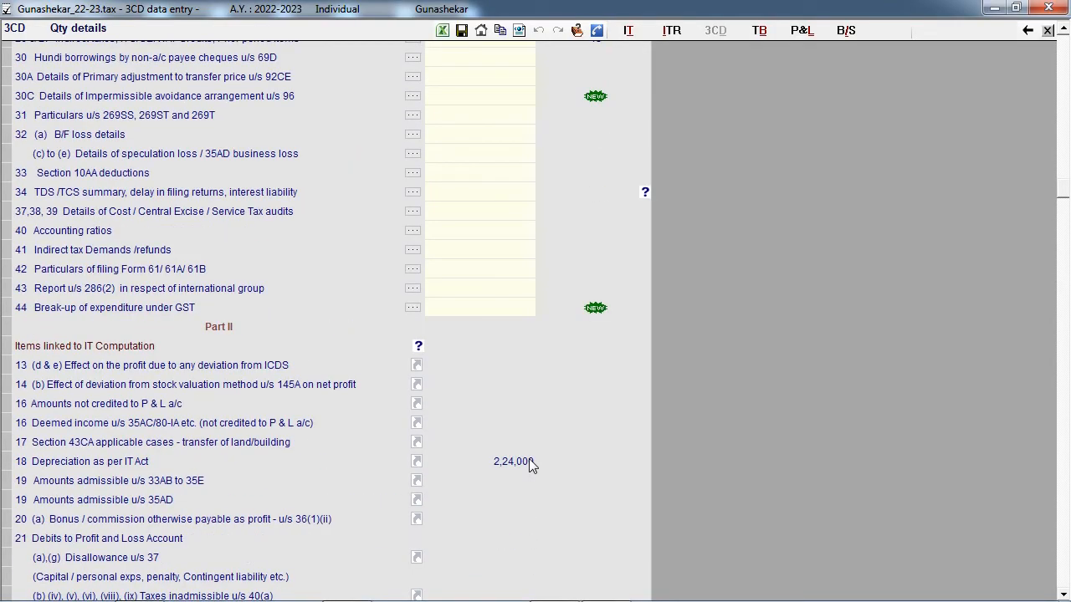
scroll(529, 465, "up", 5)
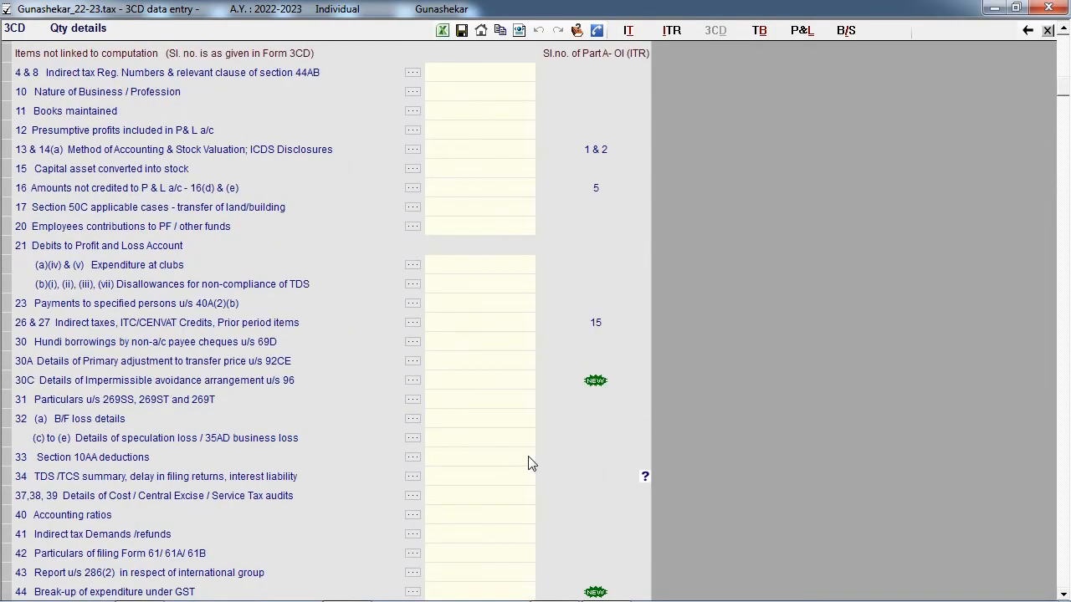
scroll(529, 465, "up", 1)
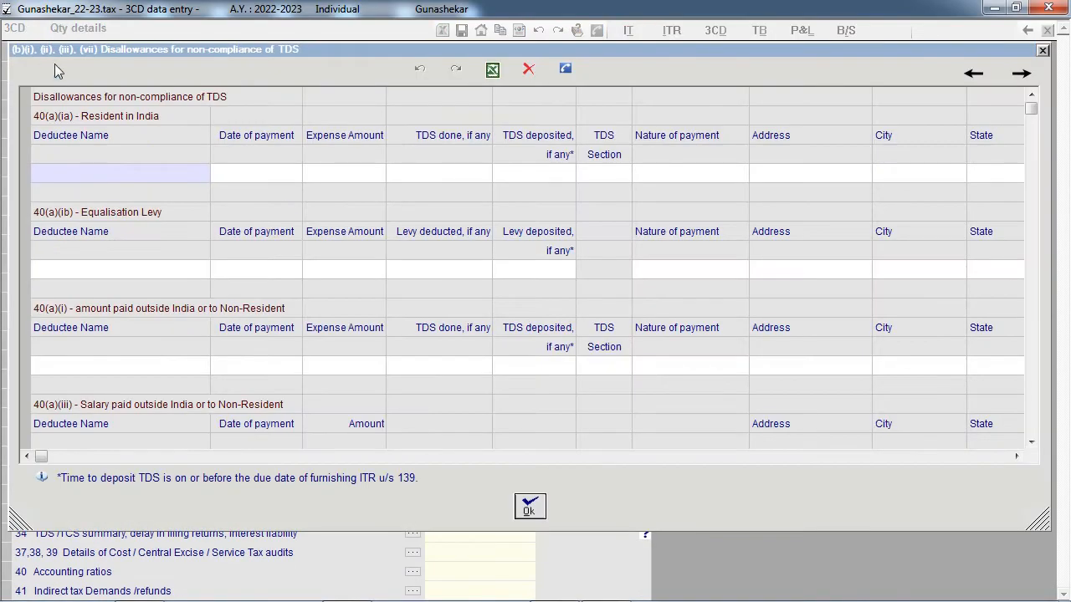
type("varun")
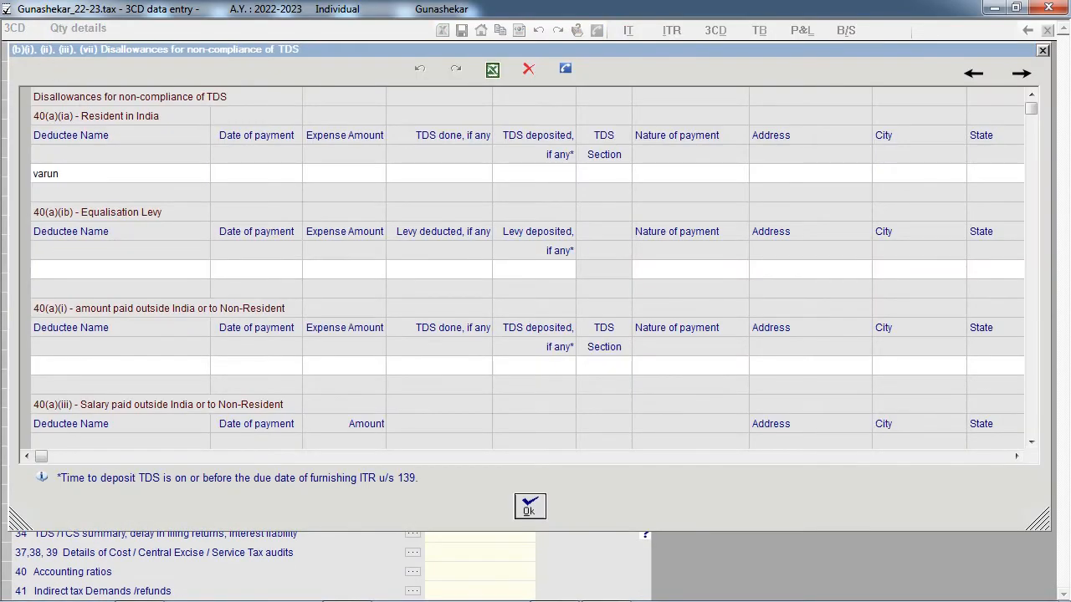
key("Tab")
key("Tab")
type("100000")
left_click(465, 231)
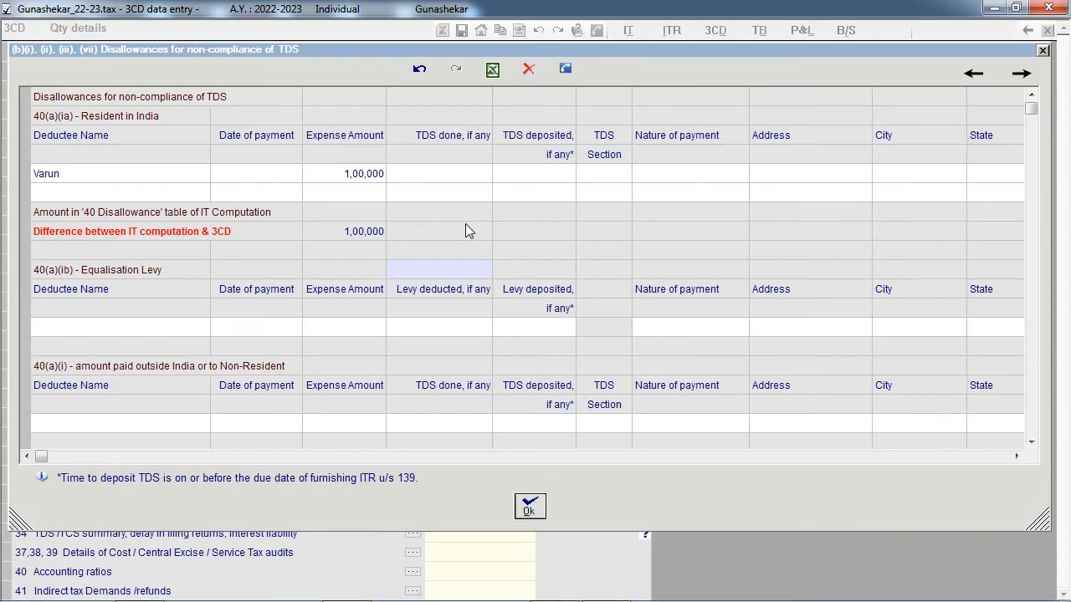
left_click(387, 233)
left_click(535, 508)
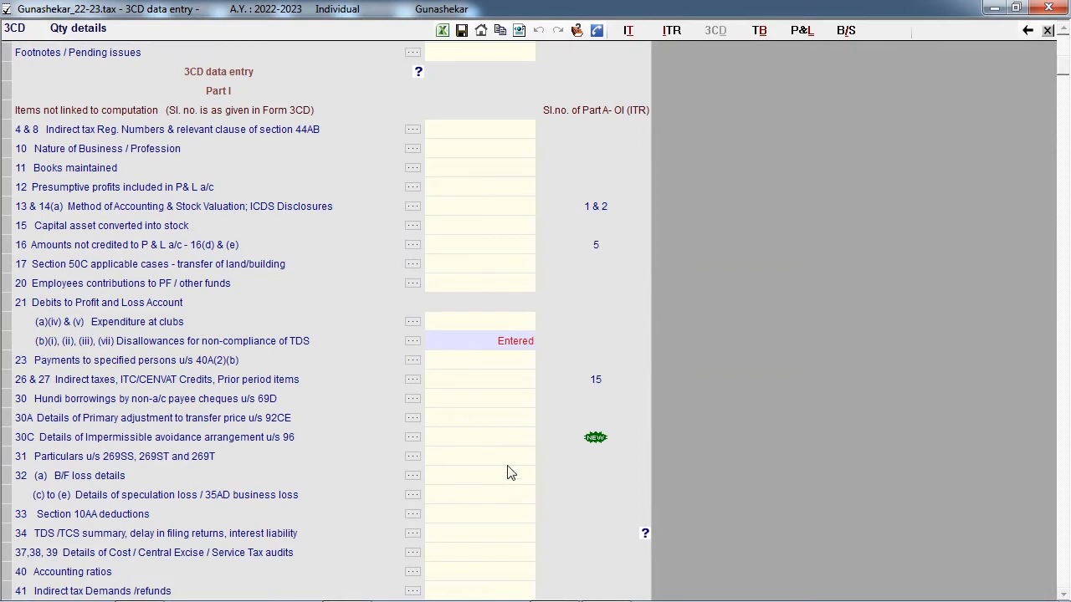
left_click(265, 125)
scroll(360, 265, "down", 1)
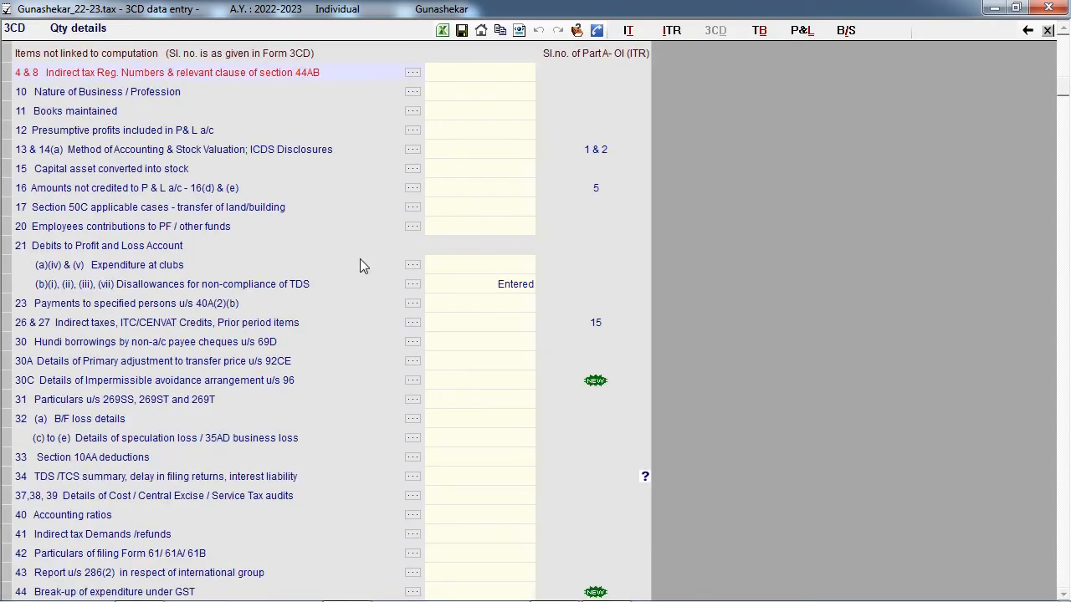
scroll(360, 265, "down", 1)
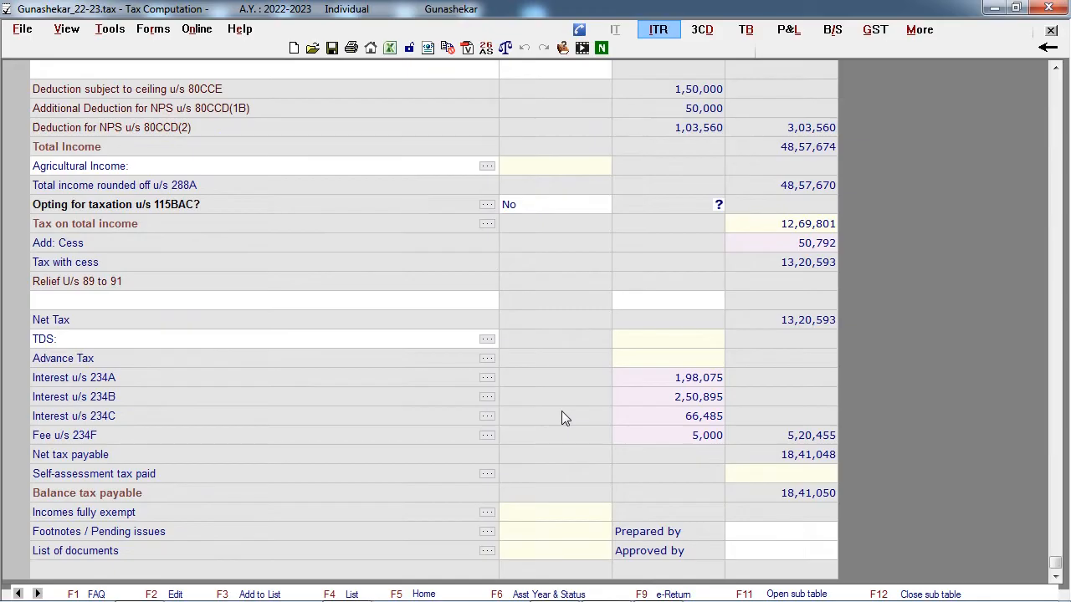
- Open the ITR3 data entry and look through the ITR information, balance sheet, trading account and P&L sections
left_click(658, 30)
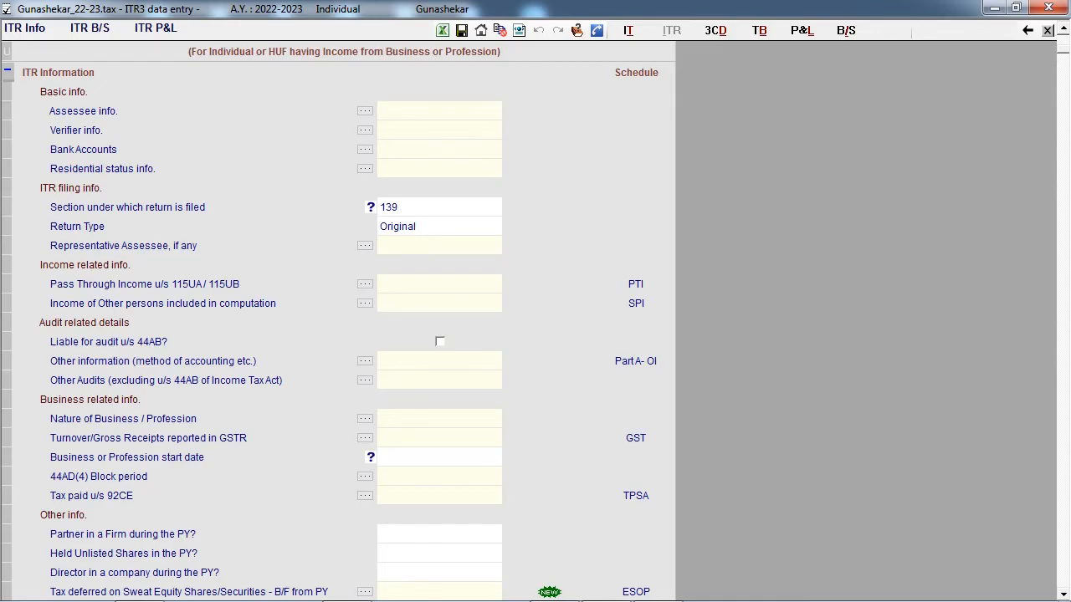
scroll(706, 254, "down", 4)
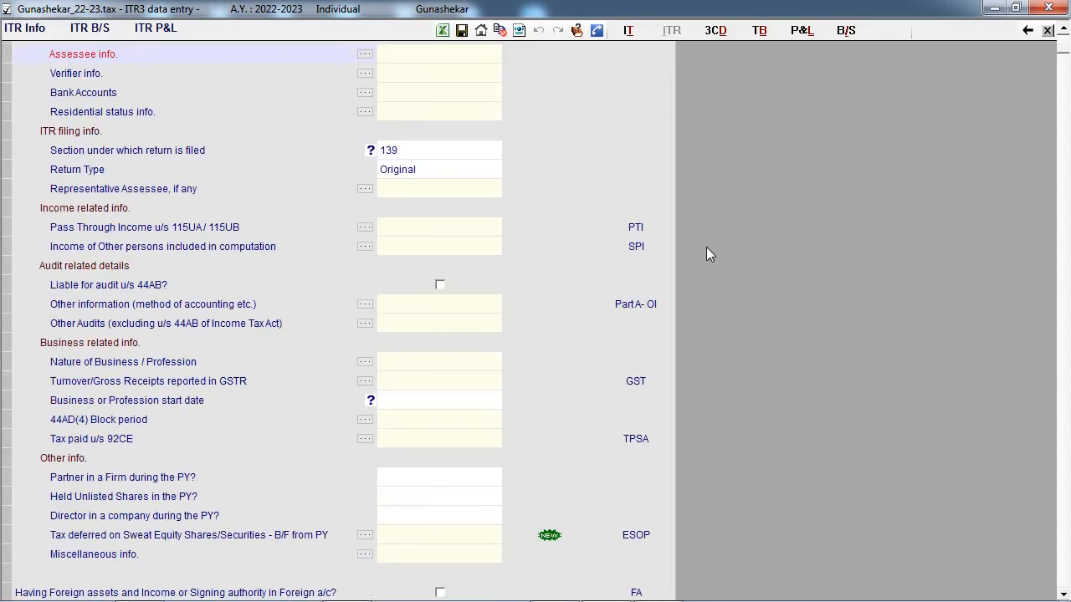
scroll(707, 254, "down", 3)
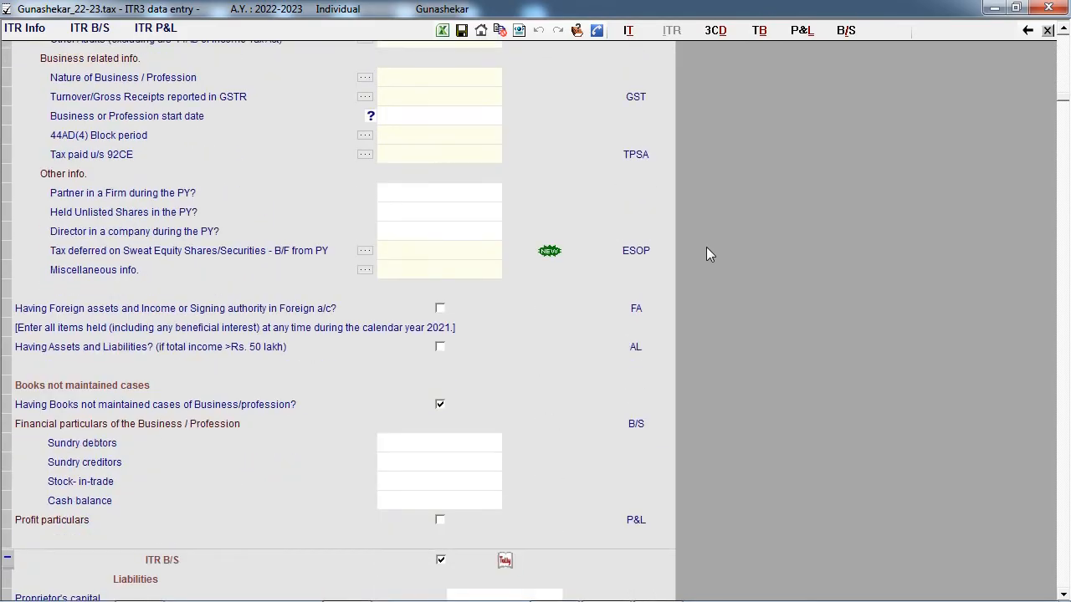
scroll(706, 254, "down", 1)
scroll(707, 249, "down", 6)
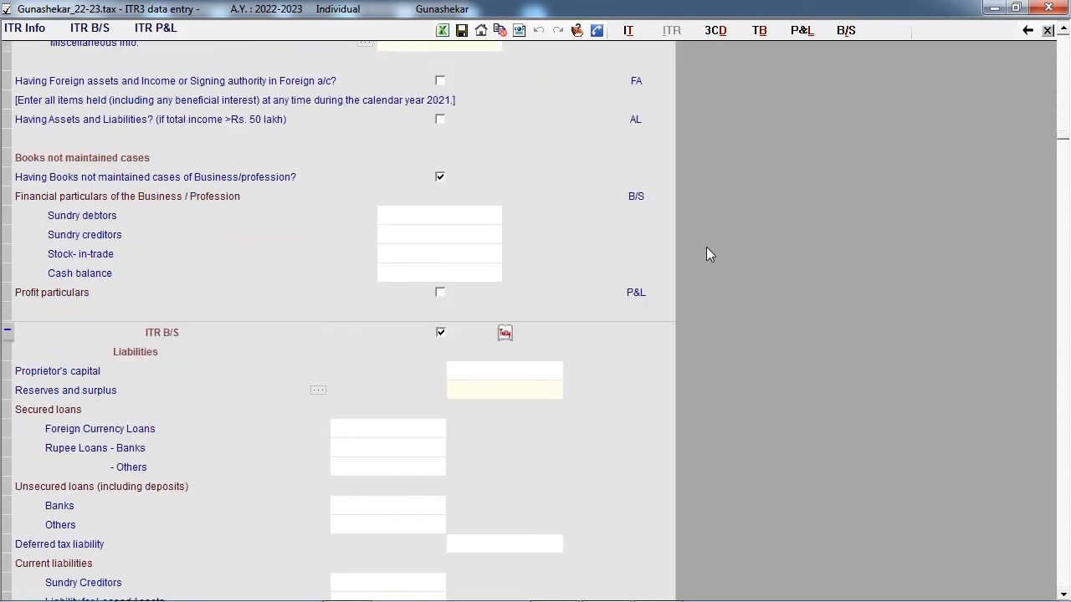
scroll(708, 248, "down", 7)
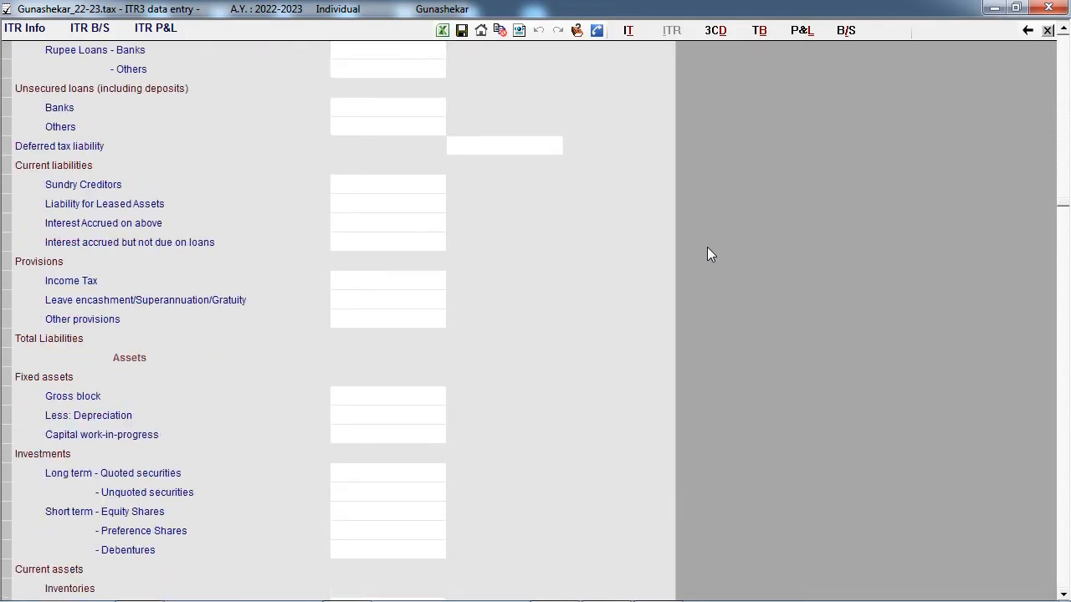
scroll(707, 255, "down", 10)
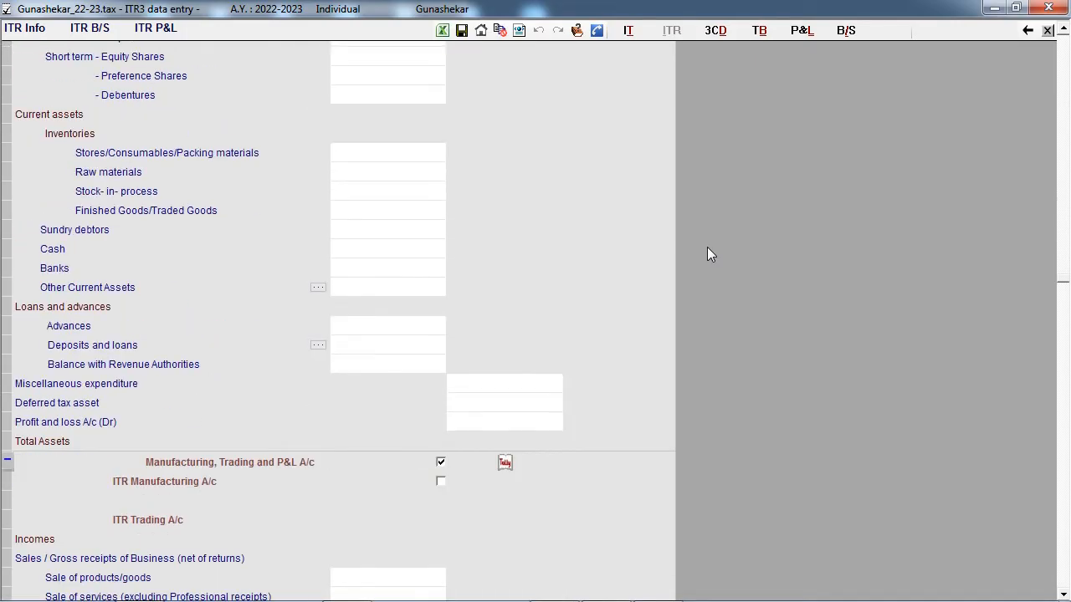
scroll(707, 249, "down", 8)
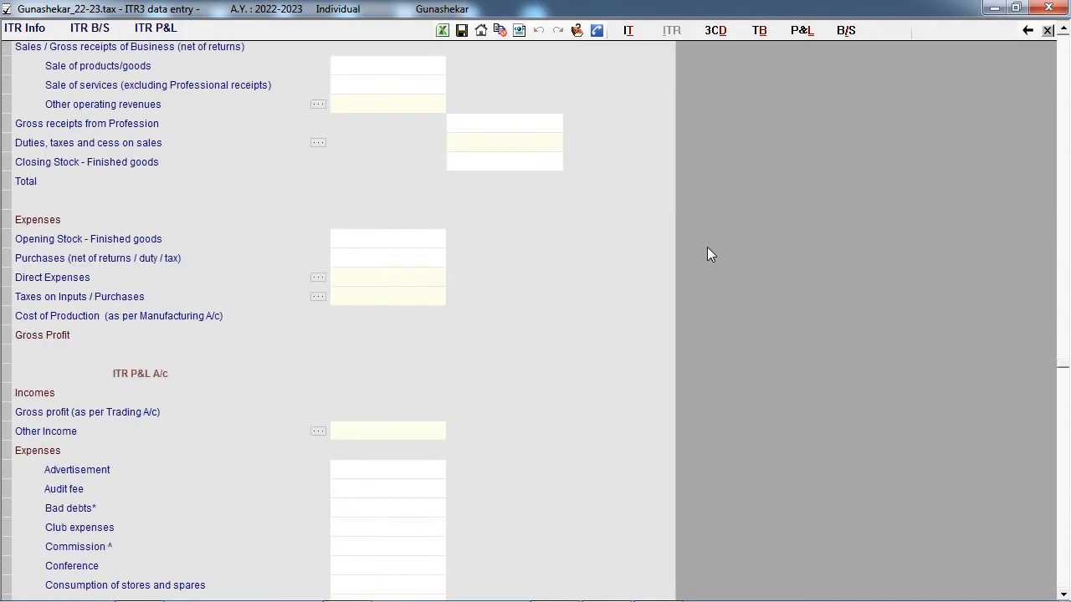
- Confirm that TRISHAKTI AGENCIES is open in TallyPrime and import its trial balance from Tally
scroll(707, 255, "down", 9)
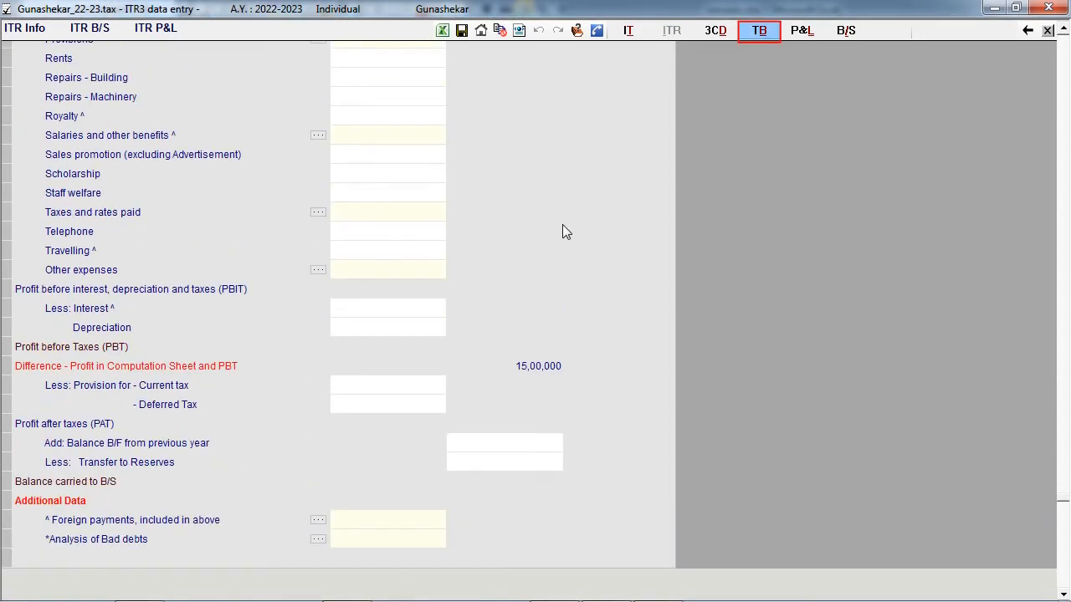
left_click(768, 36)
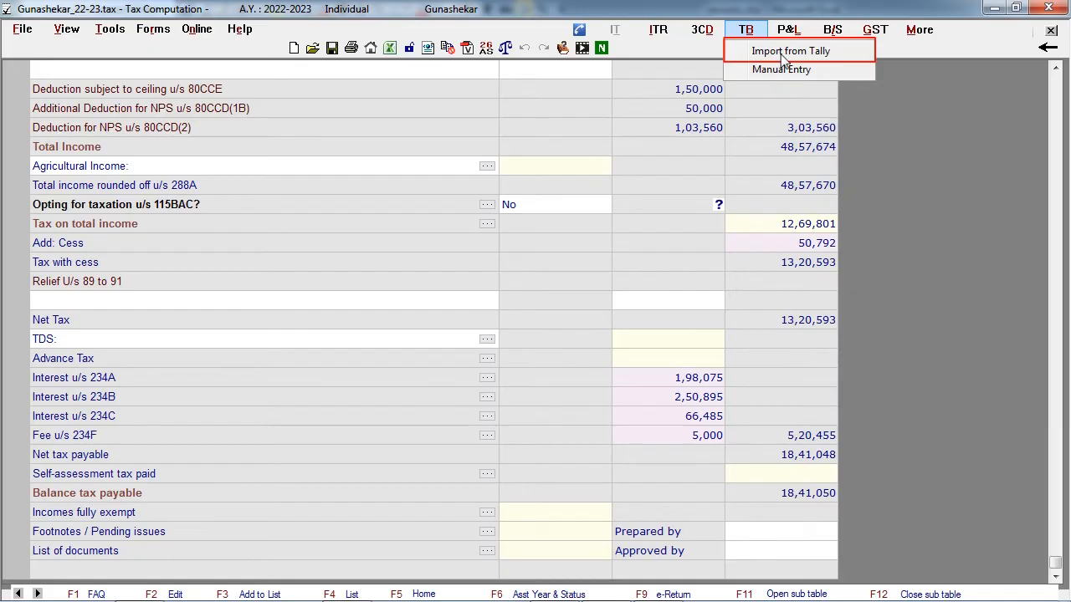
left_click(783, 52)
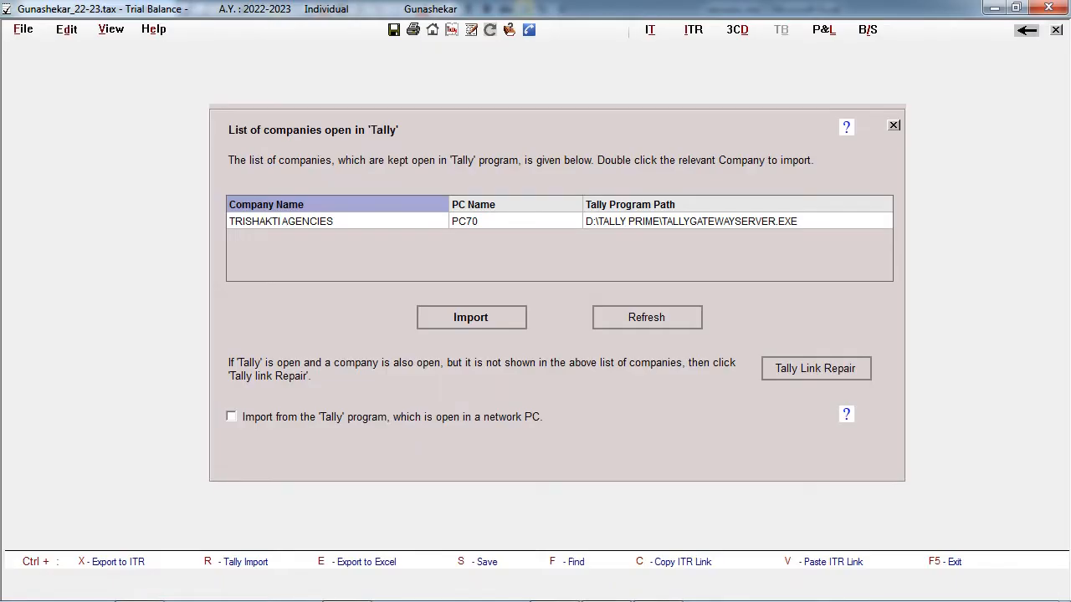
key("alt+Tab")
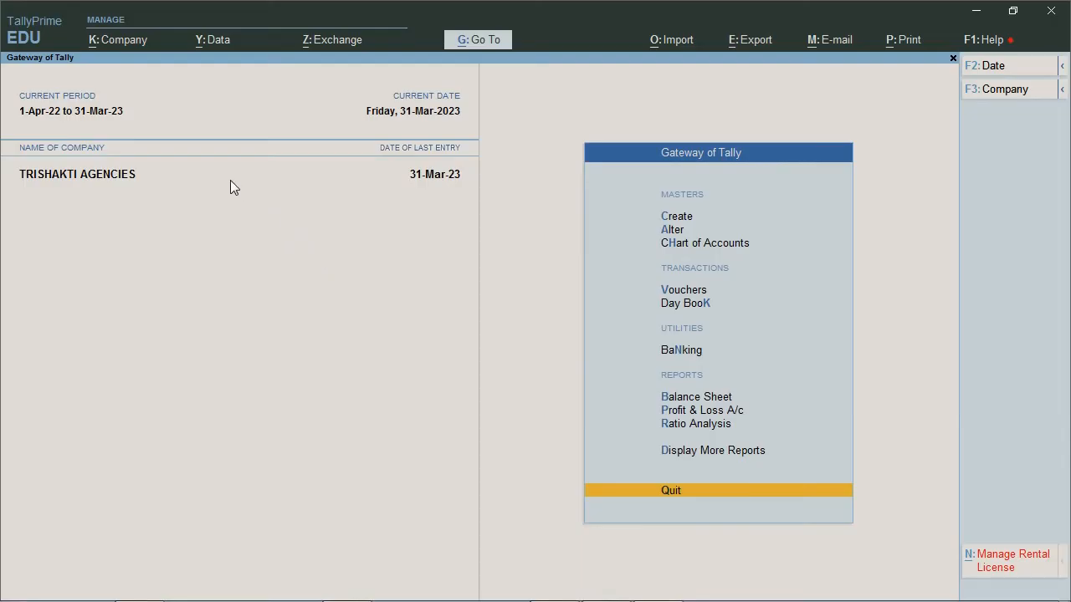
key("alt+Tab")
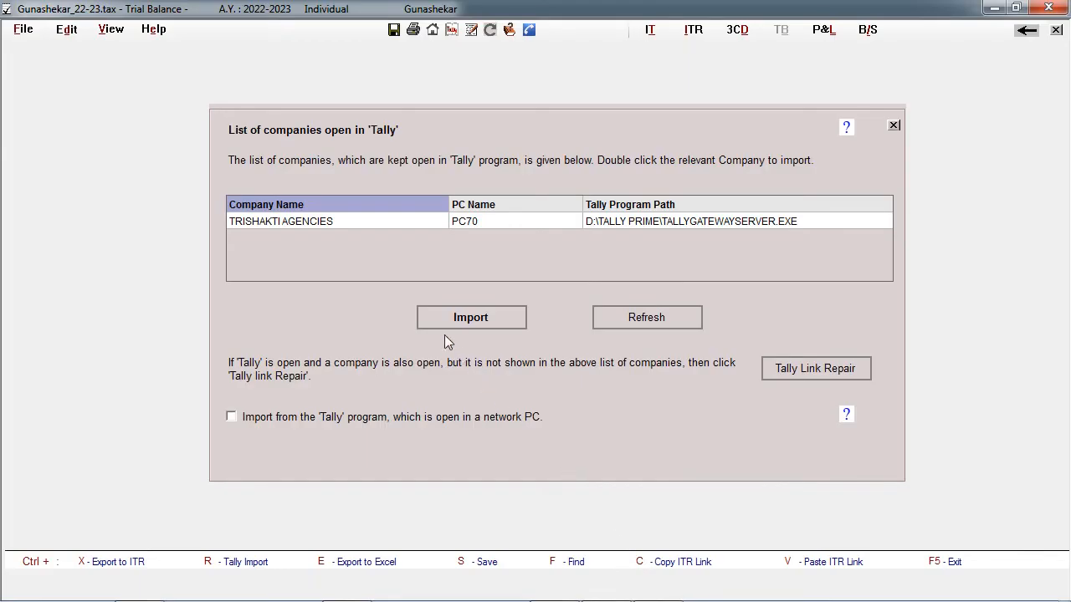
left_click(345, 223)
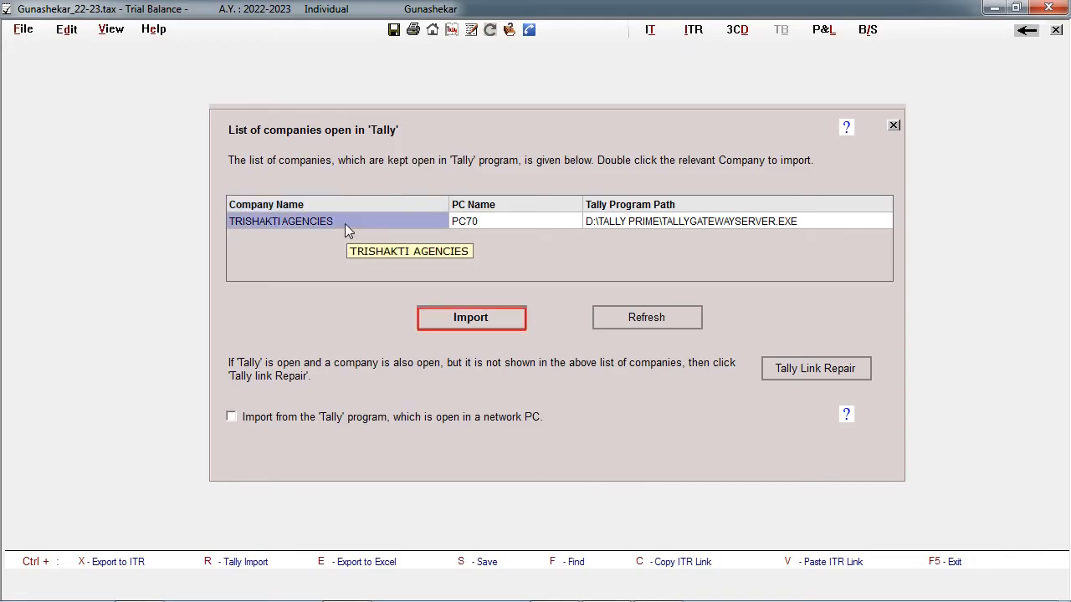
left_click(482, 321)
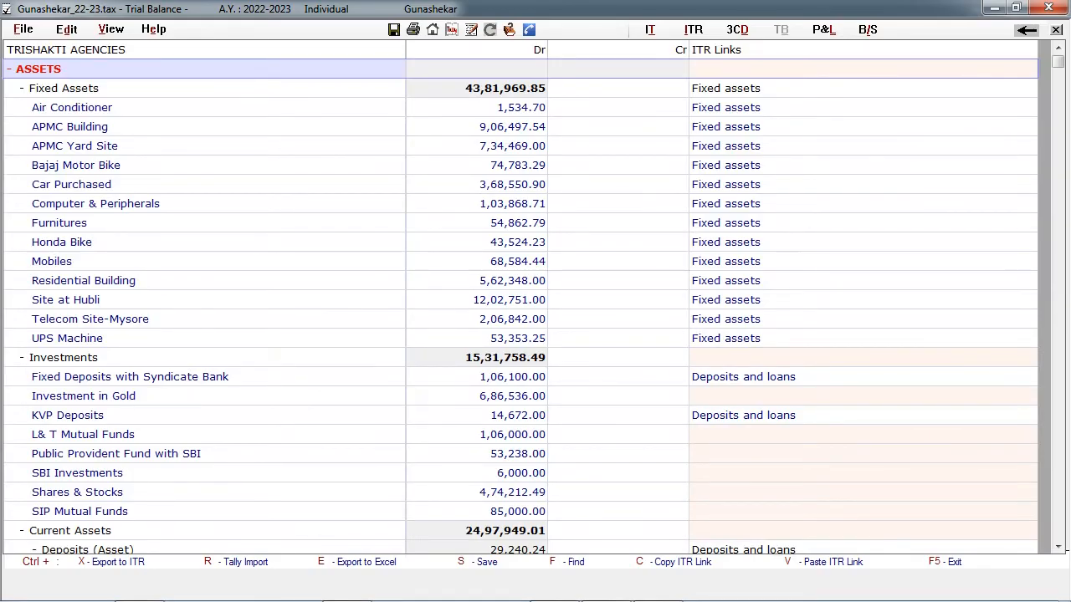
- Link the Secured Loans group of the trial balance to the ITR balance sheet item Rupee Loans - Banks
scroll(513, 343, "down", 20)
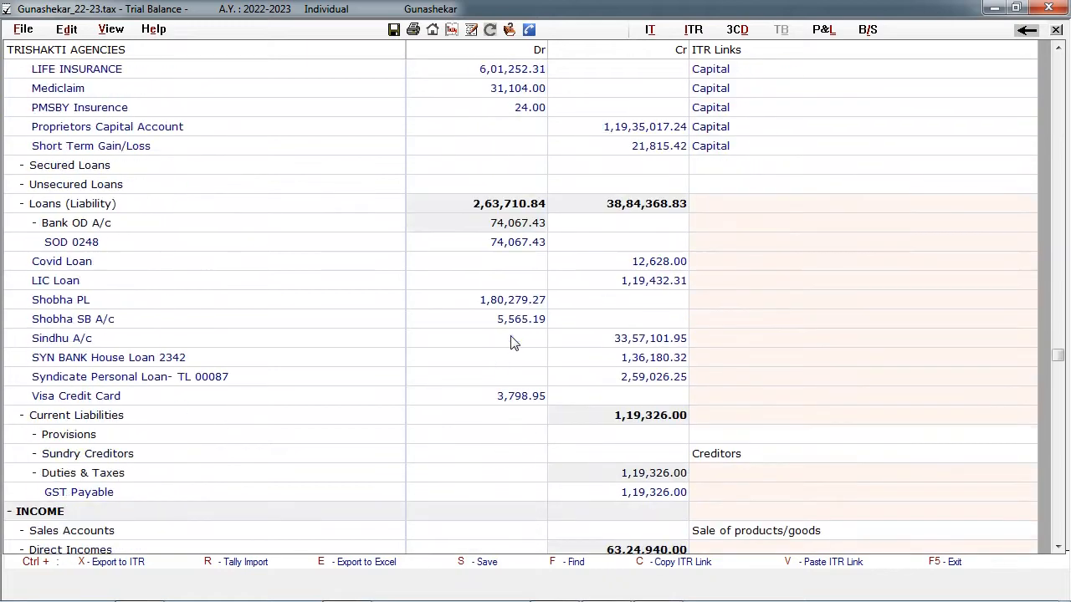
scroll(513, 343, "down", 7)
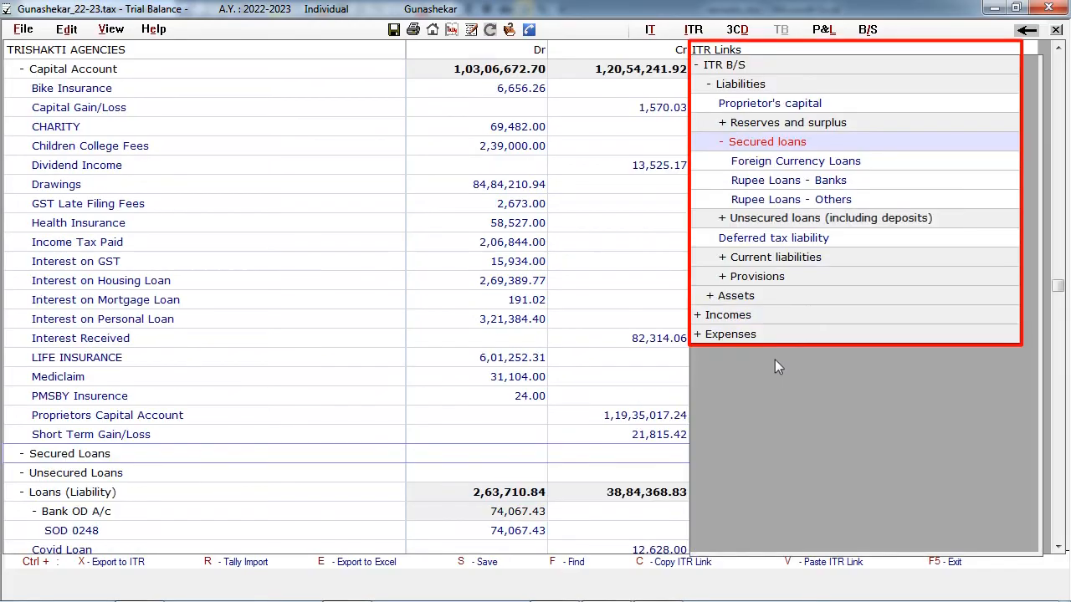
left_click(844, 184)
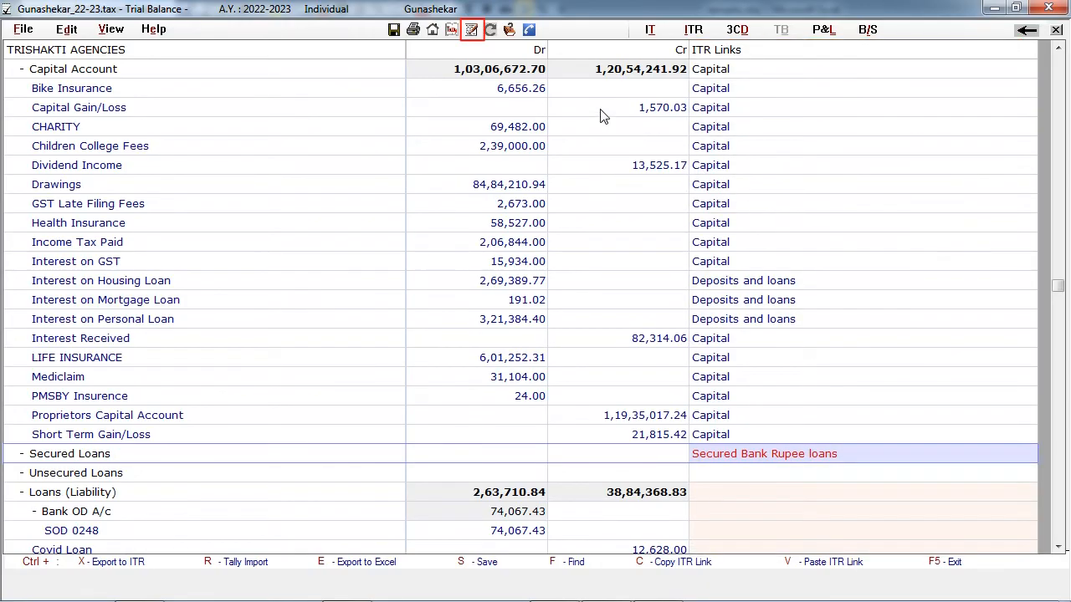
- Export the linked trial balance to the ITR3 data entry and review the filled balance sheet and P&L figures
left_click(471, 30)
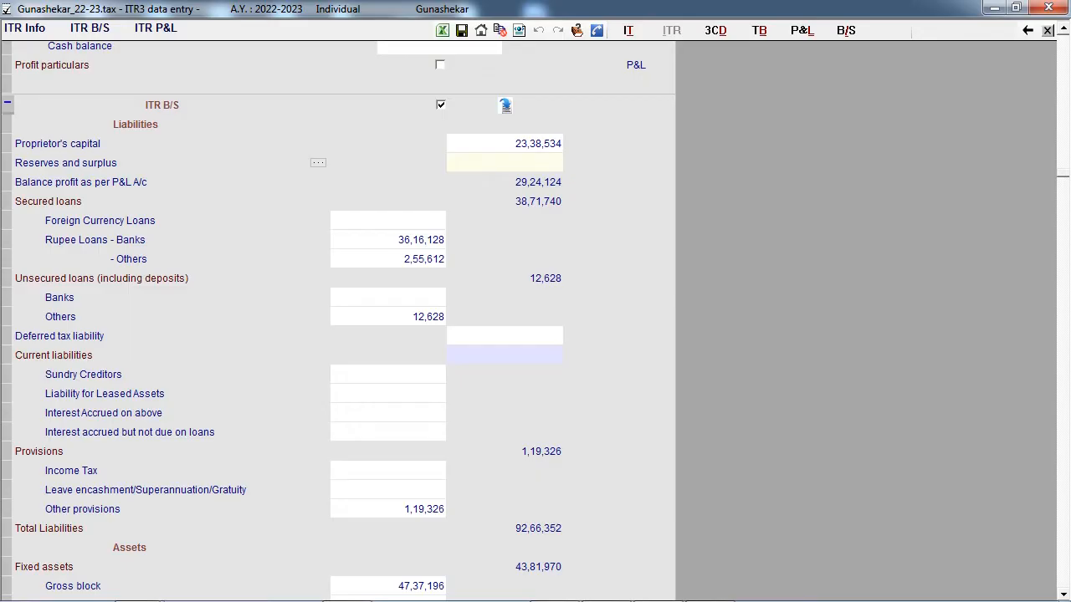
scroll(480, 250, "down", 20)
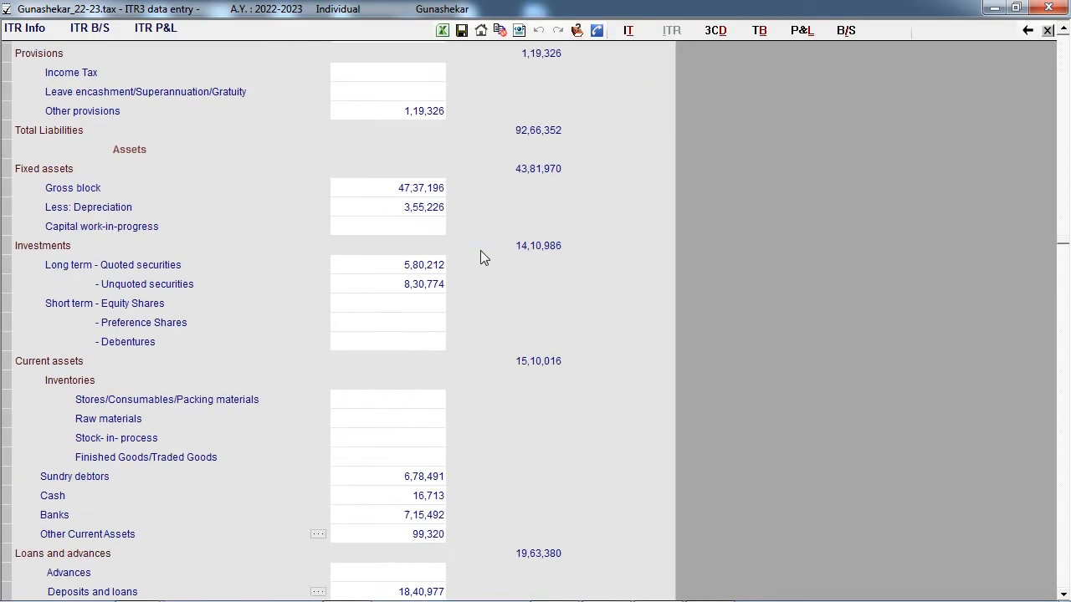
scroll(480, 250, "down", 18)
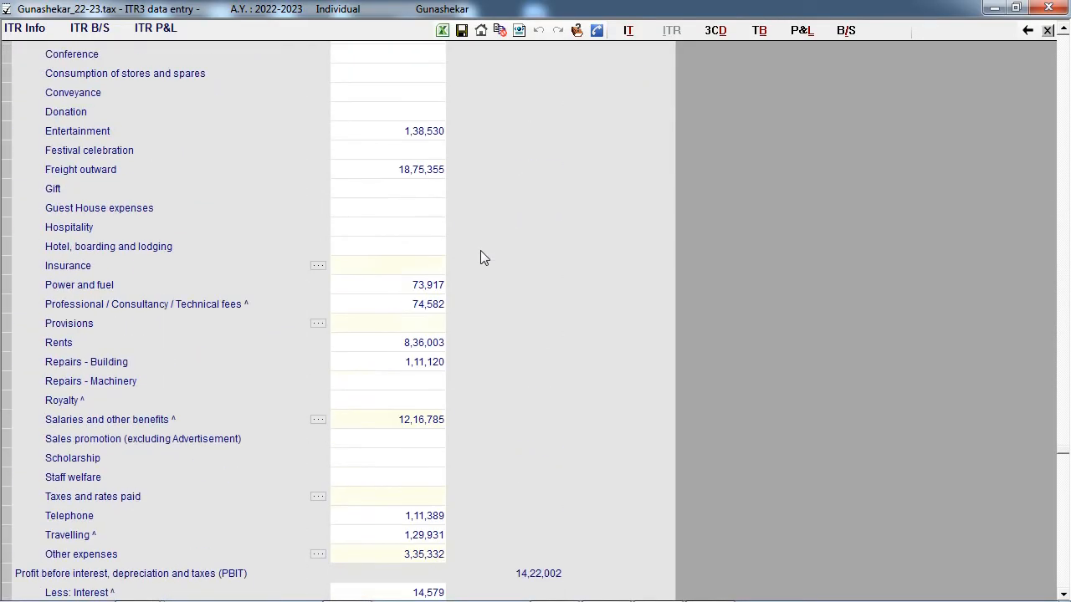
scroll(600, 234, "up", 20)
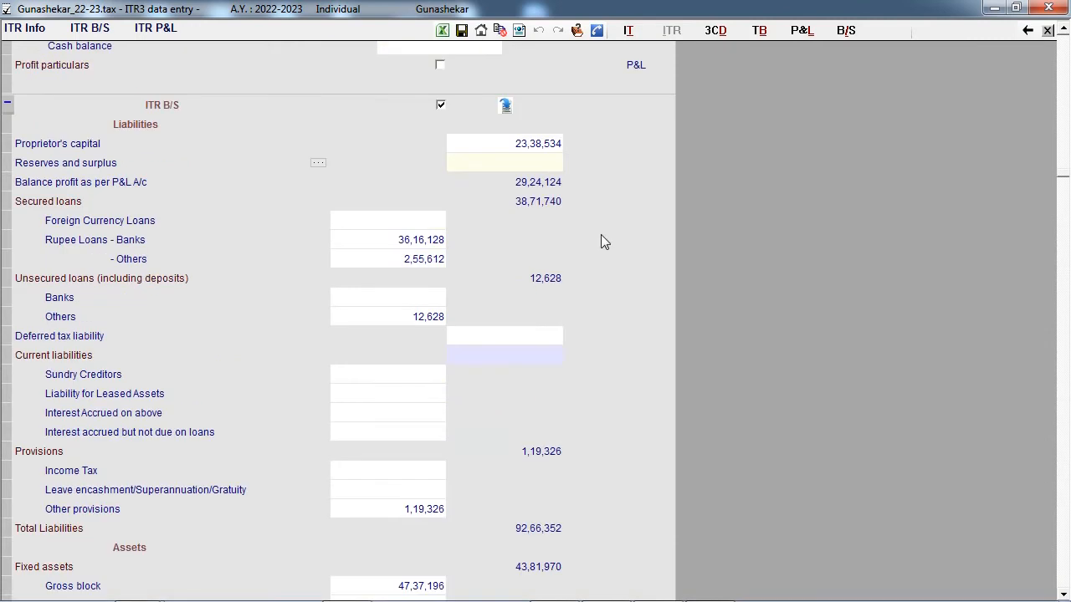
- Auto-fill Profit Before Tax and Depreciation from the ITR P&L into the Business head of the tax computation
left_click(628, 32)
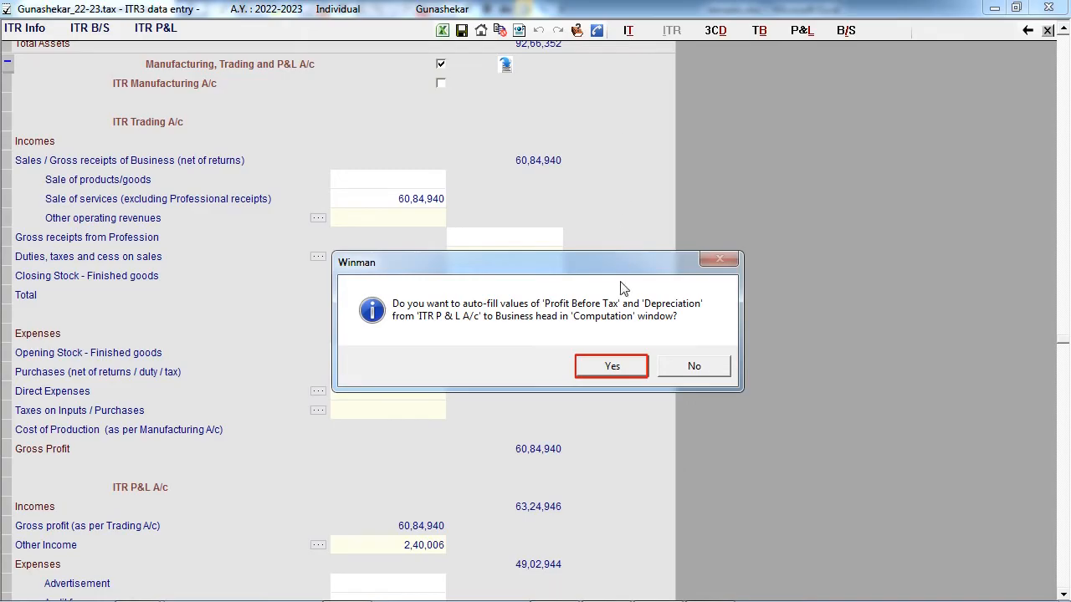
left_click(612, 368)
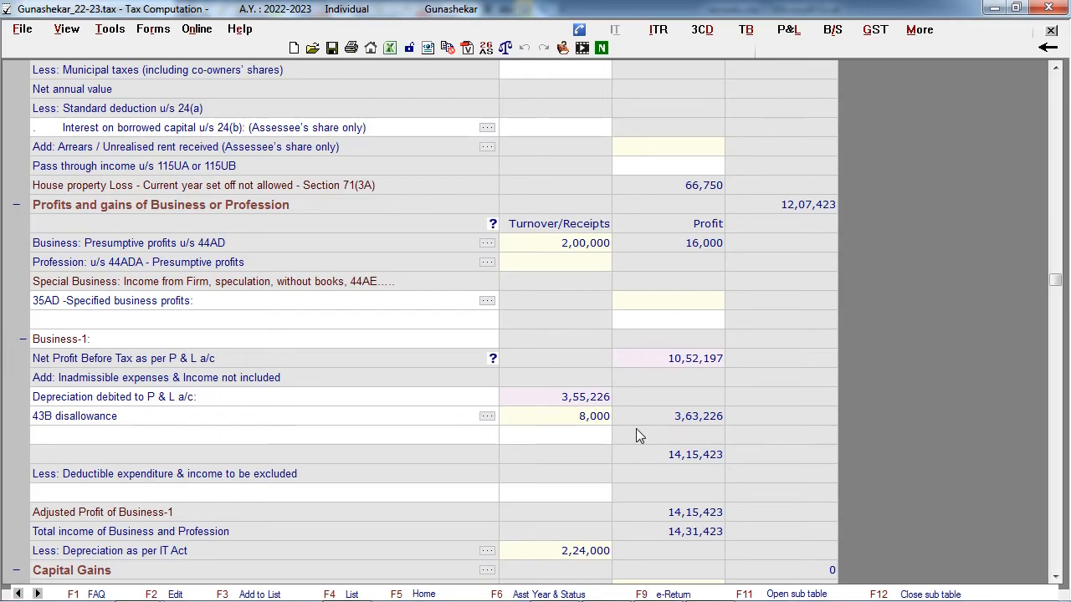
scroll(636, 429, "up", 1)
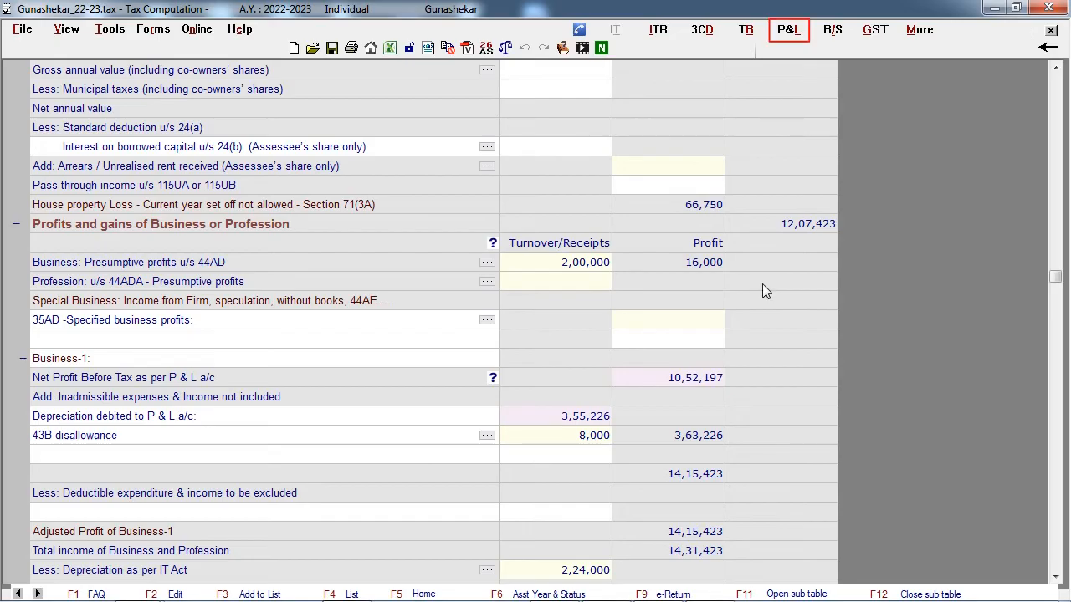
- Review the Trading and Profit & Loss Account and the Balance Sheet prepared from the trial balance
left_click(789, 30)
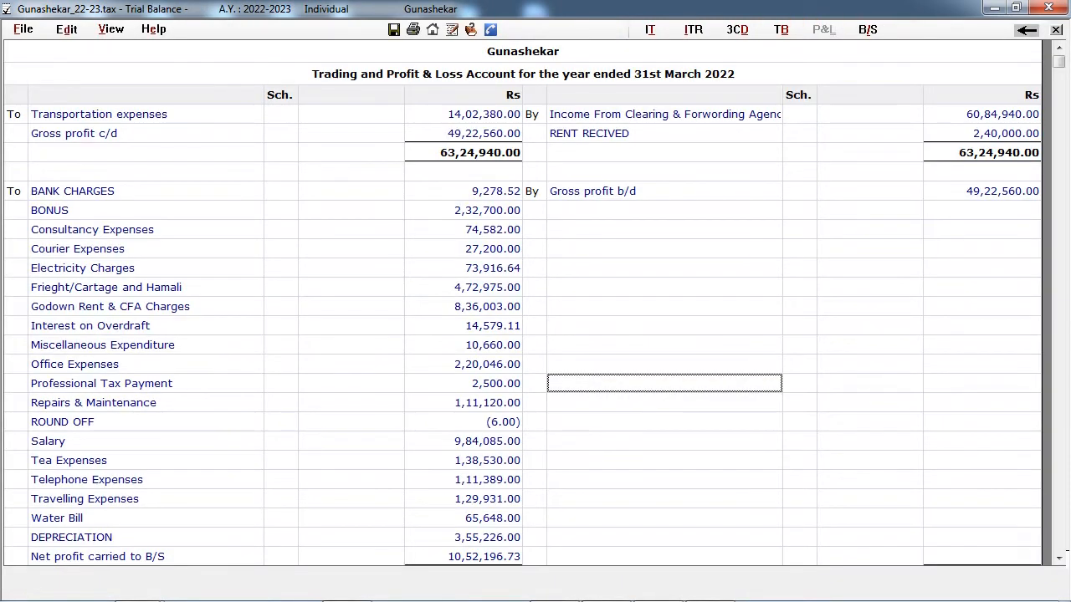
scroll(619, 372, "down", 1)
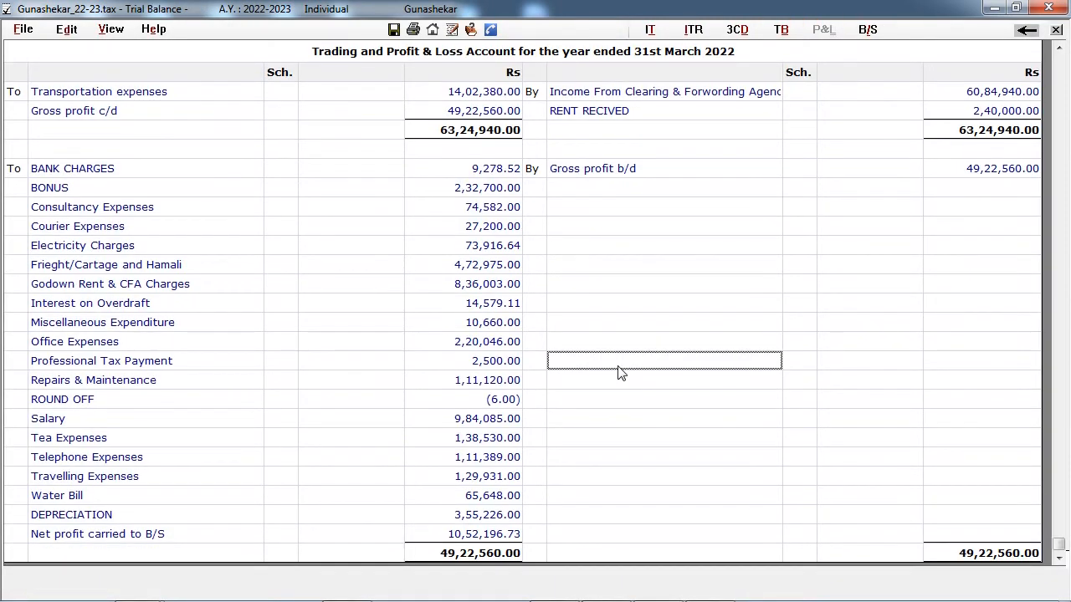
left_click(867, 33)
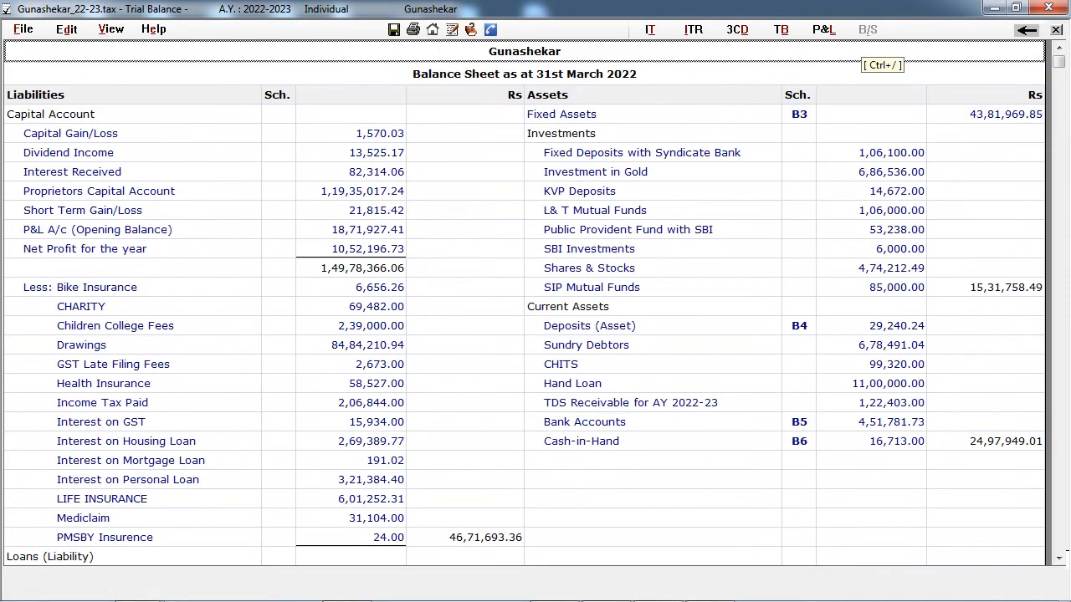
scroll(670, 272, "down", 5)
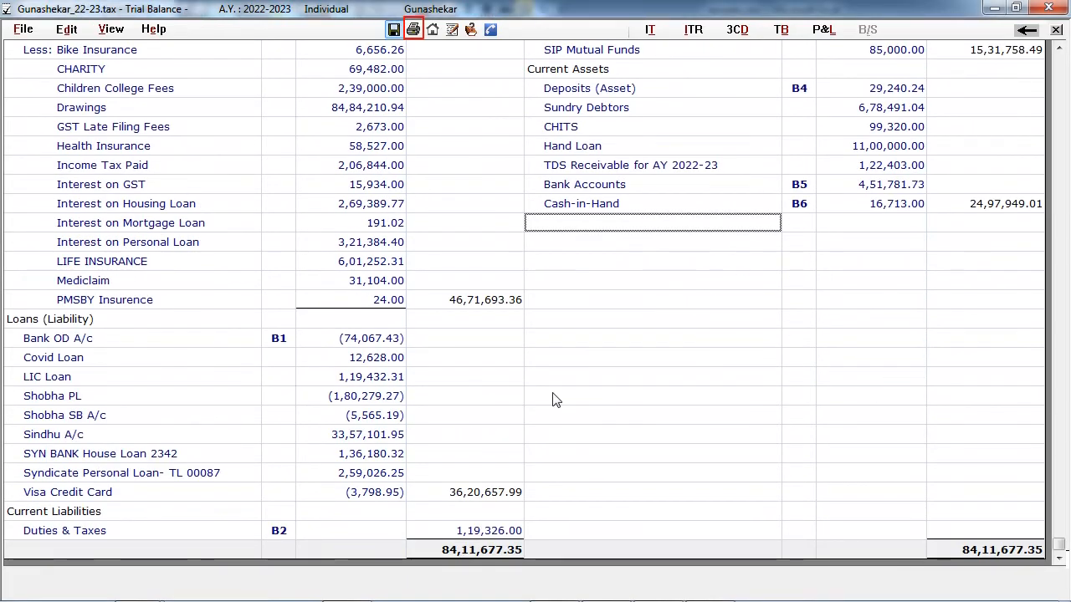
- Output the financial statements to Excel and look through the Balance Sheet worksheet
left_click(413, 29)
scroll(425, 518, "down", 16)
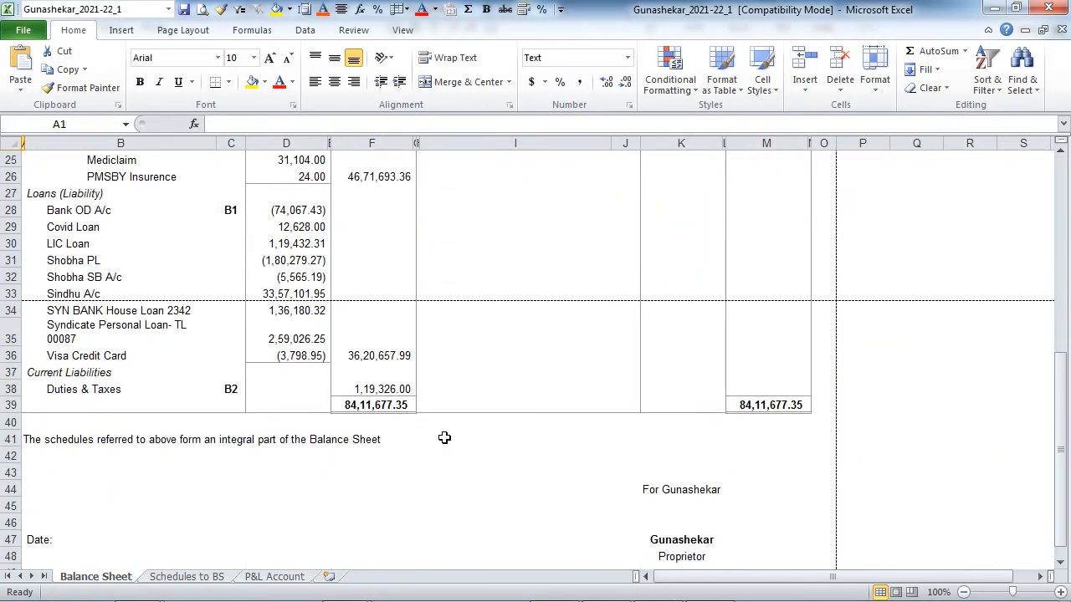
scroll(444, 438, "up", 14)
scroll(496, 490, "up", 2)
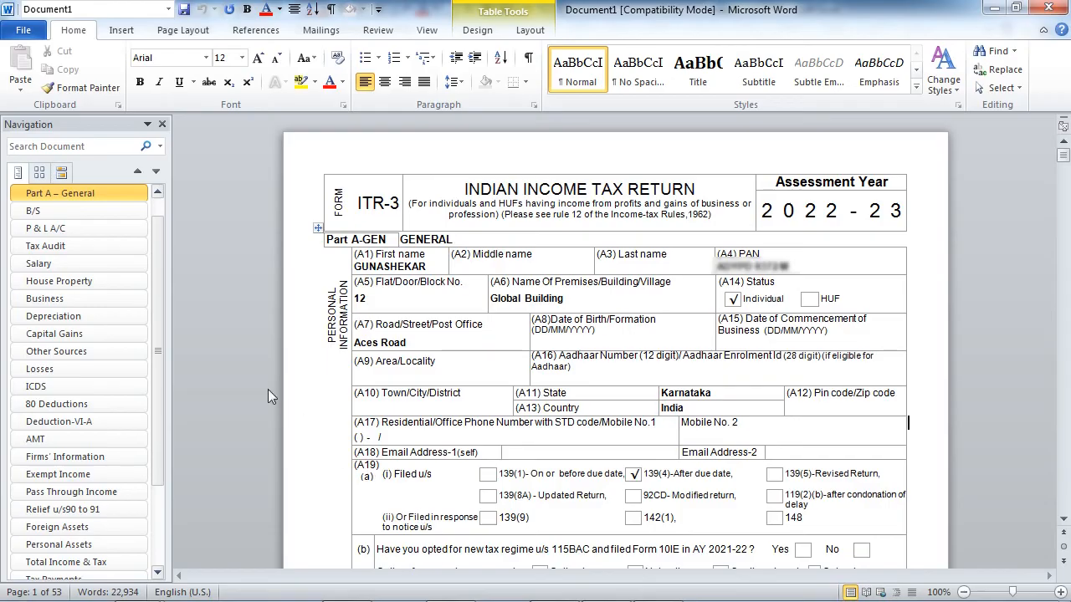
- Examine the B/S and Capital Gains schedules in the ITR-3 form document in Word
left_click(48, 214)
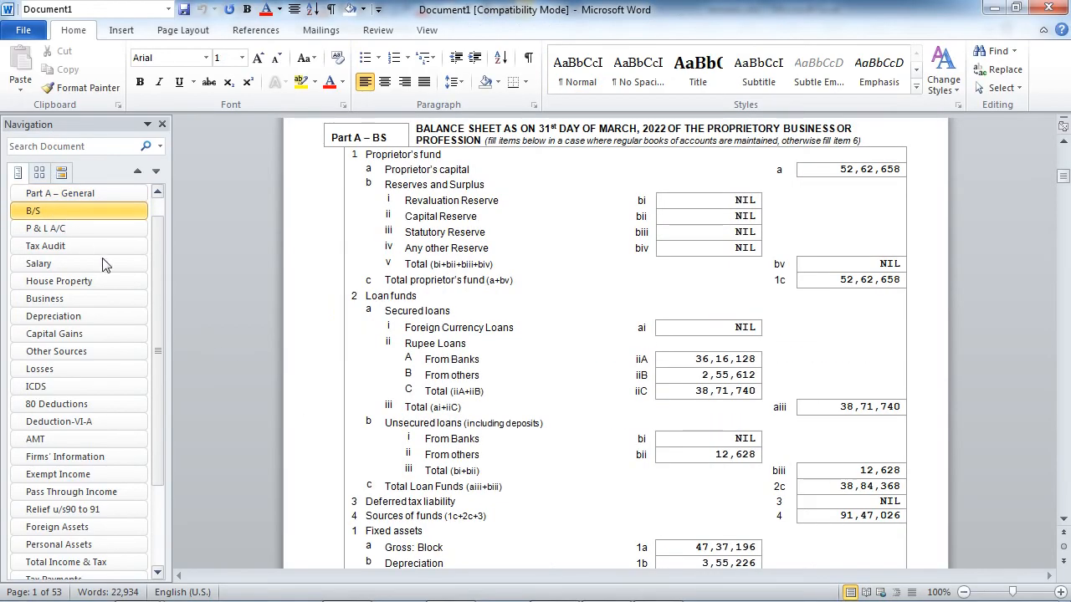
left_click(134, 337)
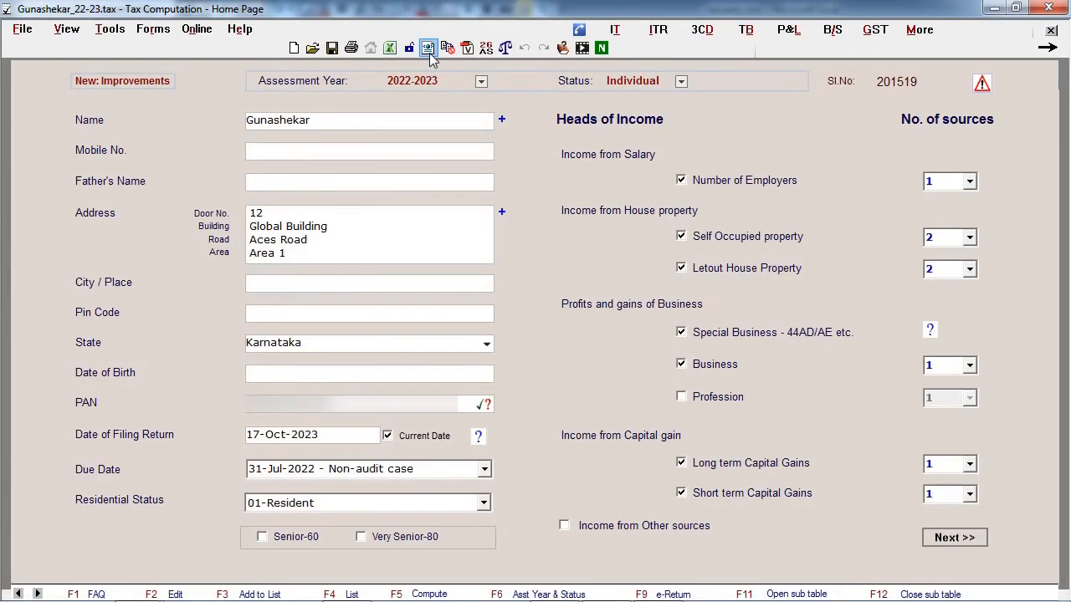
- Run the e-return validation, fill in the assessee's missing city from its errors list and recheck the errors
left_click(428, 50)
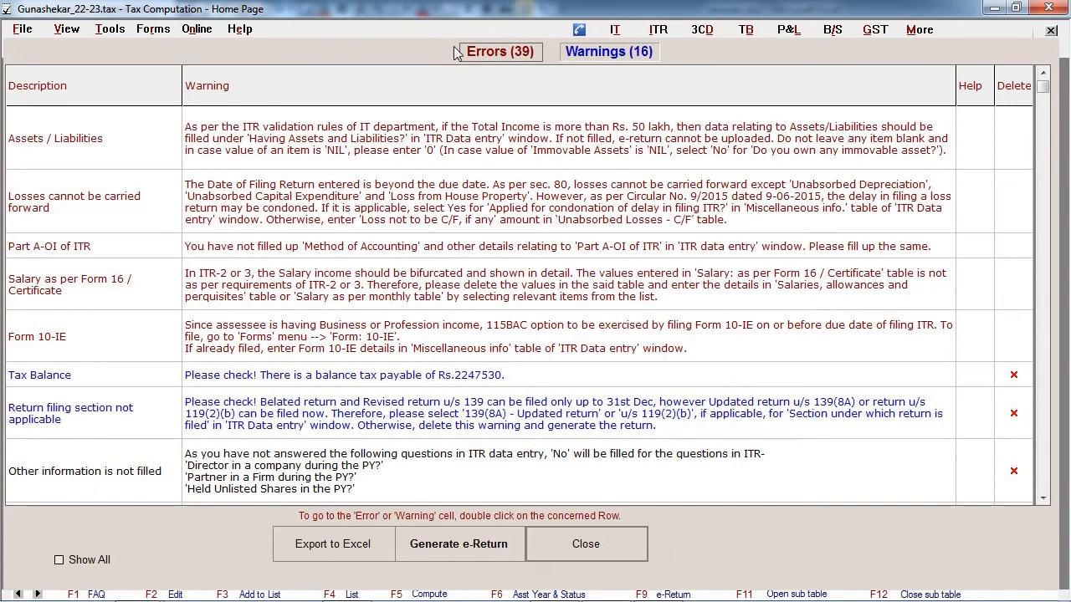
left_click(532, 58)
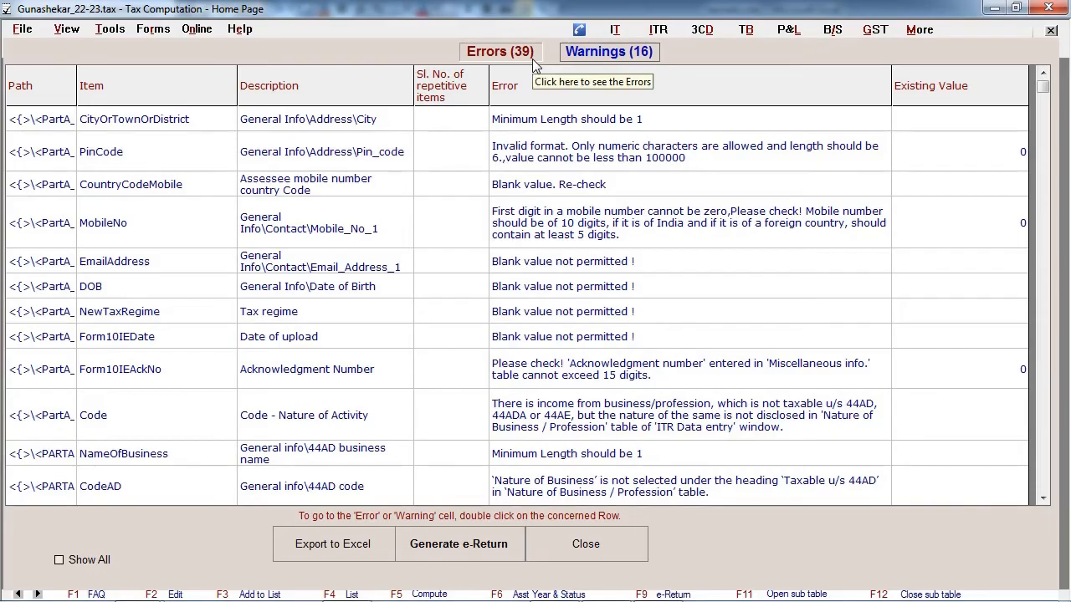
double_click(532, 118)
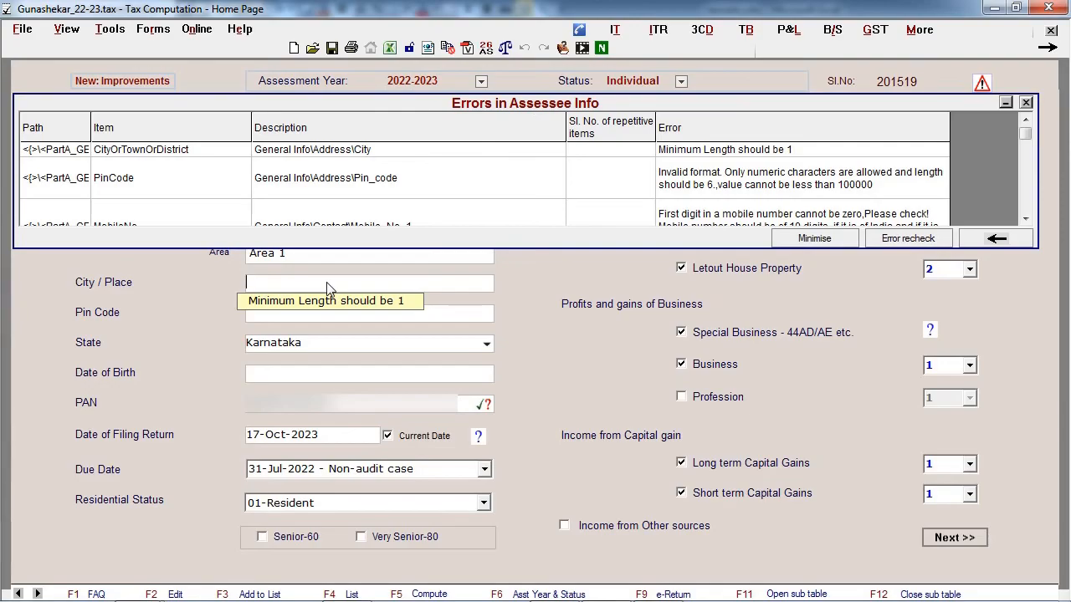
type("Mangalore")
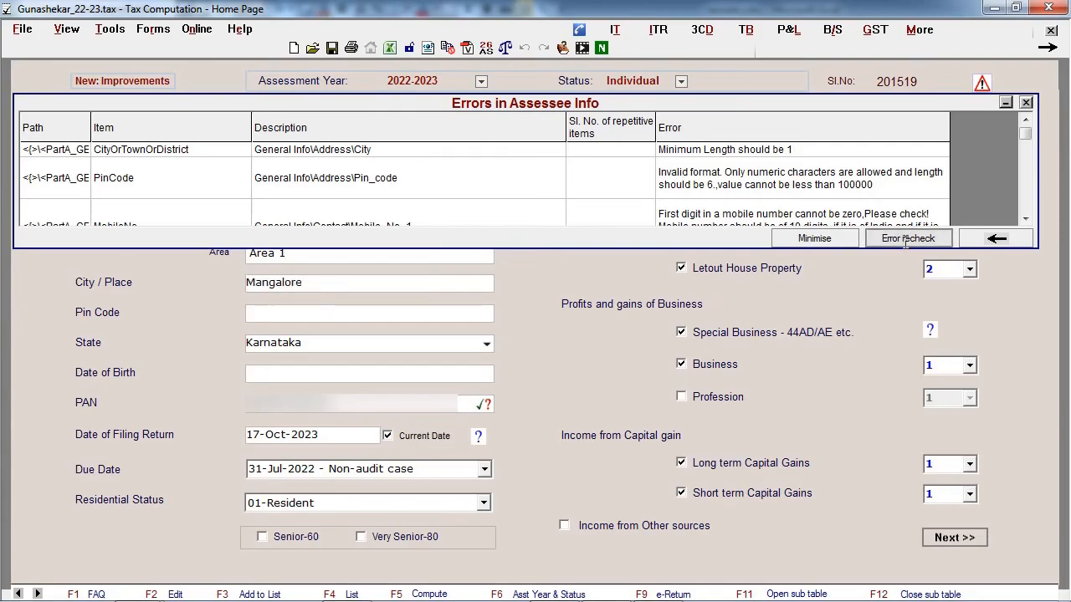
left_click(907, 239)
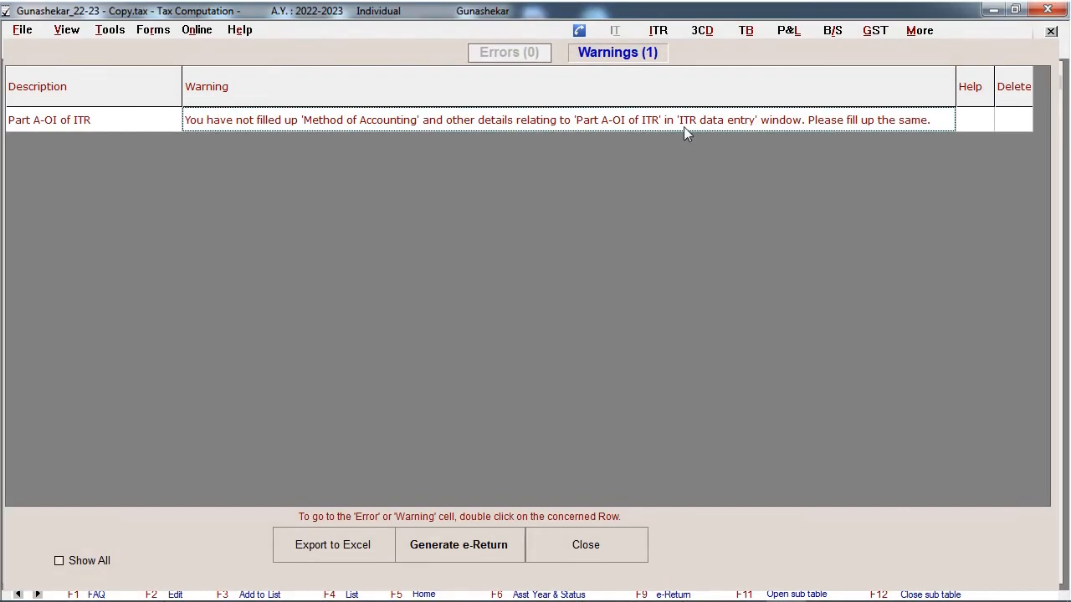
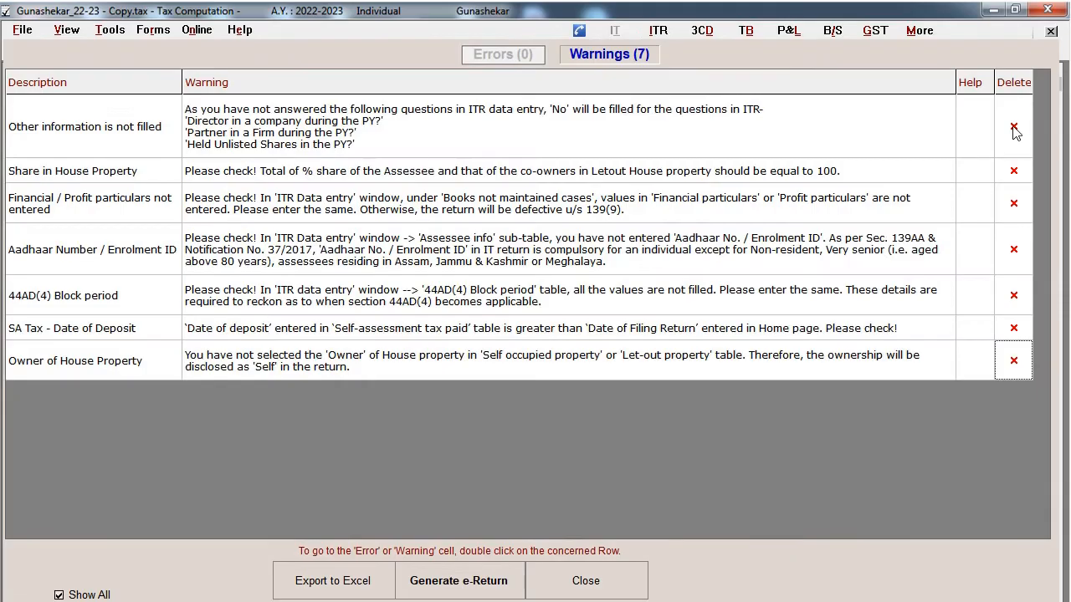
- Delete every warning listed by the e-return validation, then turn on Show All for the warnings list
left_click(1013, 126)
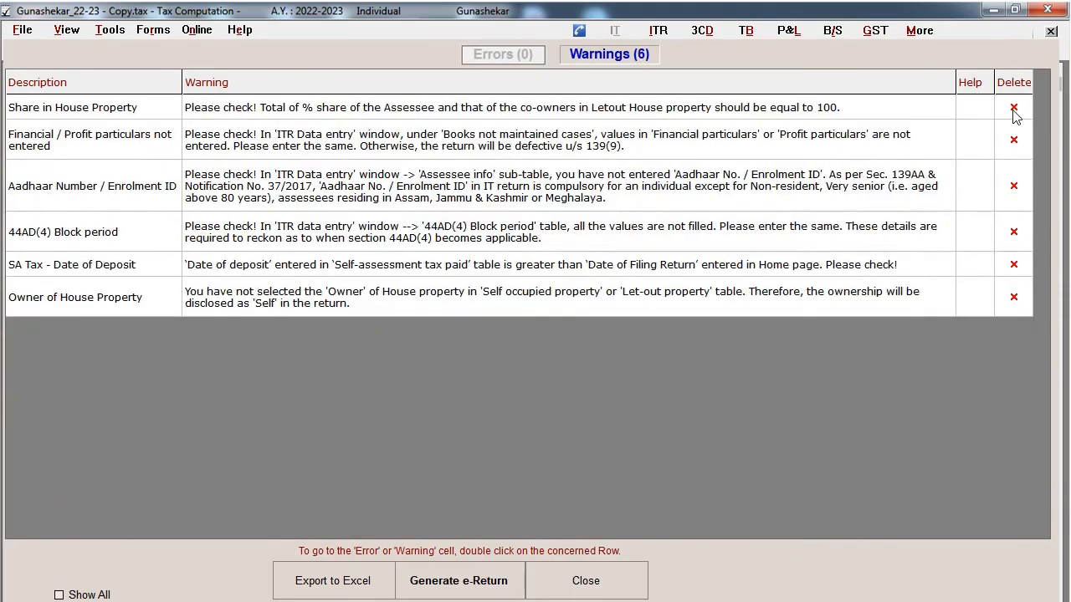
left_click(1014, 115)
left_click(1014, 116)
left_click(1015, 116)
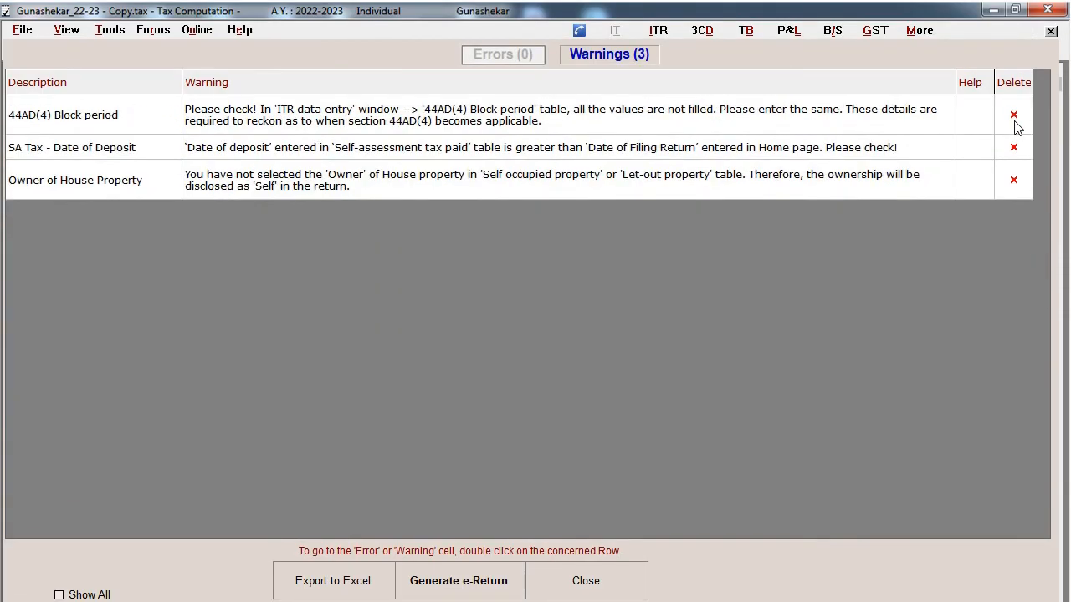
left_click(1014, 117)
left_click(1014, 116)
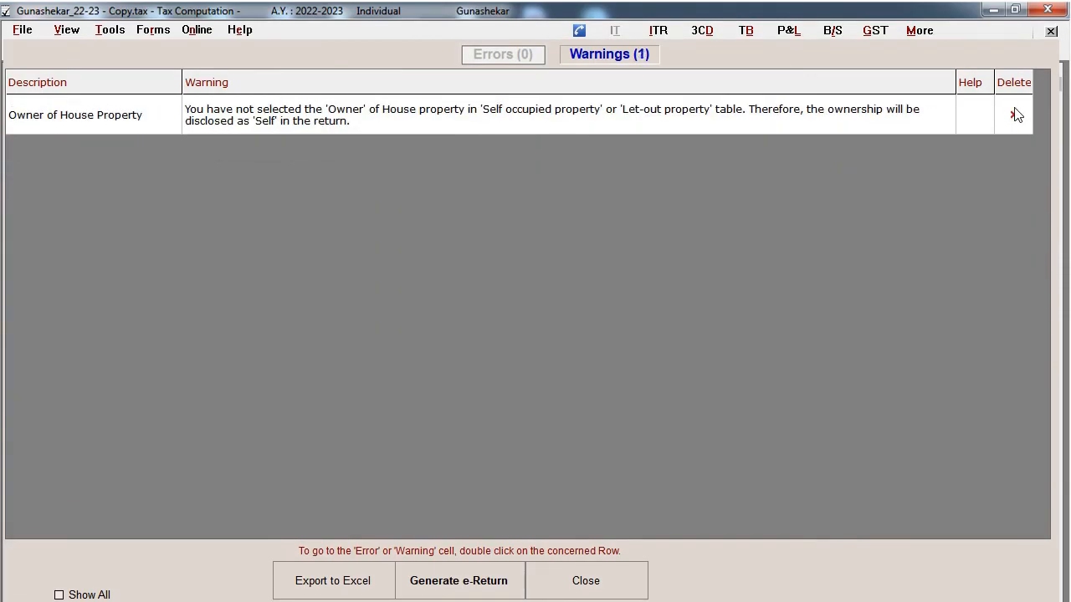
left_click(1014, 117)
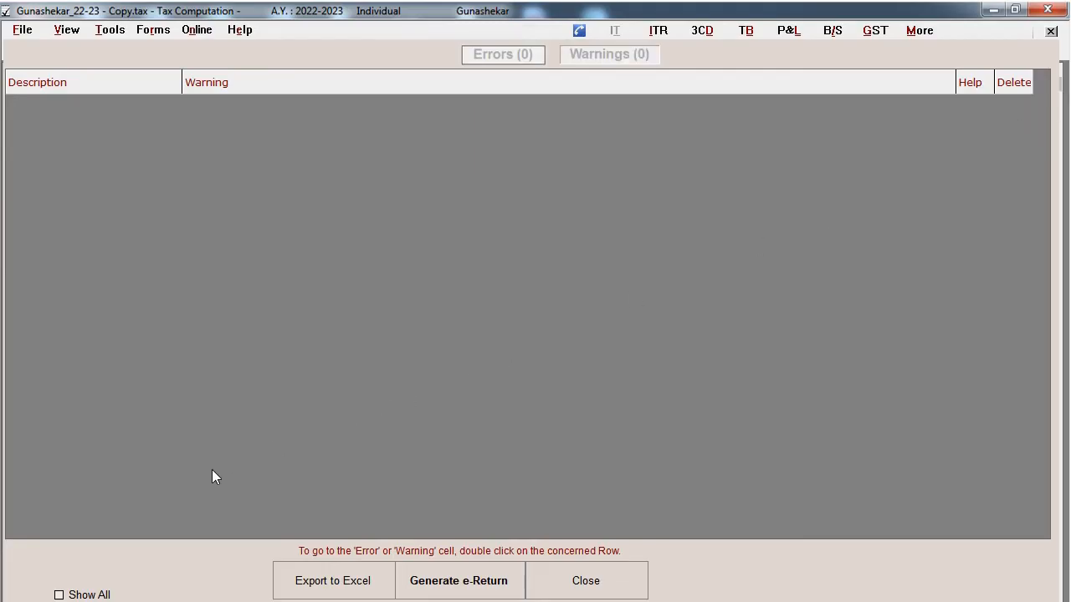
left_click(59, 595)
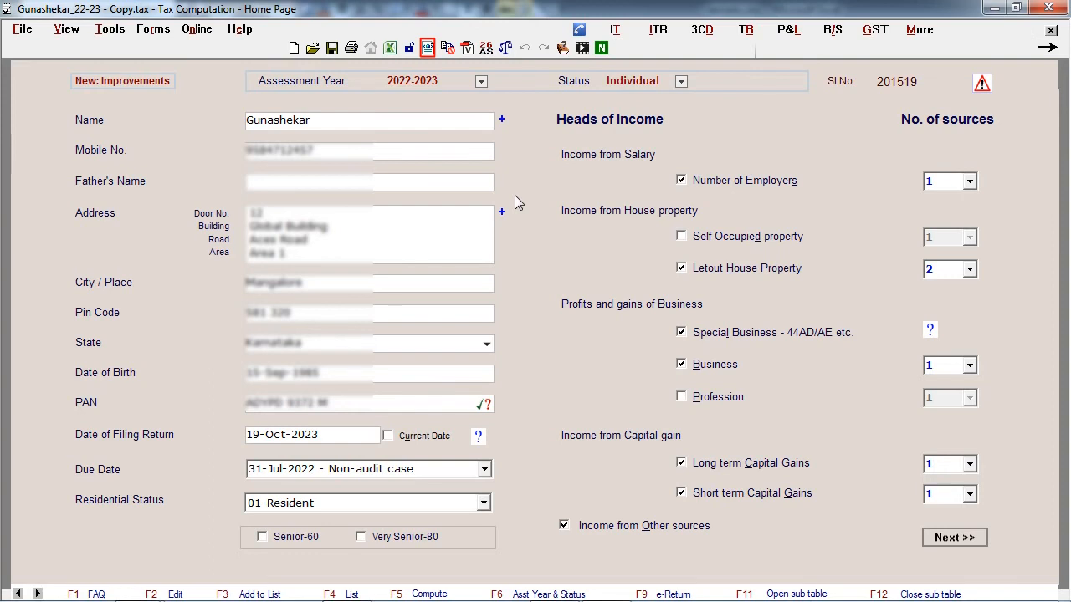
- Generate the e-return and save it as a JSON file in the 2022-2023 folder
left_click(430, 52)
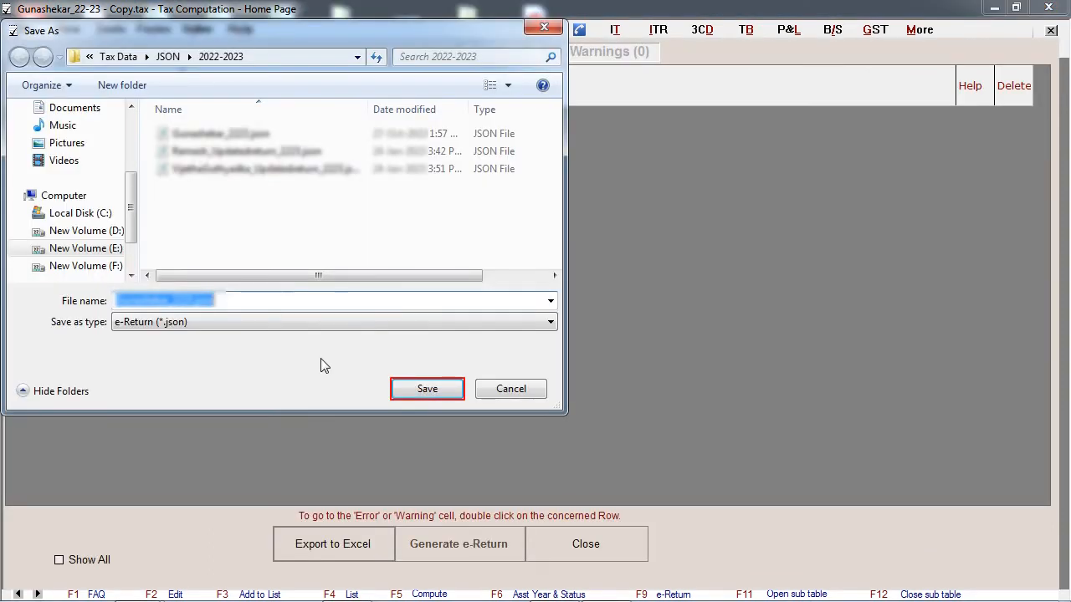
left_click(427, 390)
left_click(461, 350)
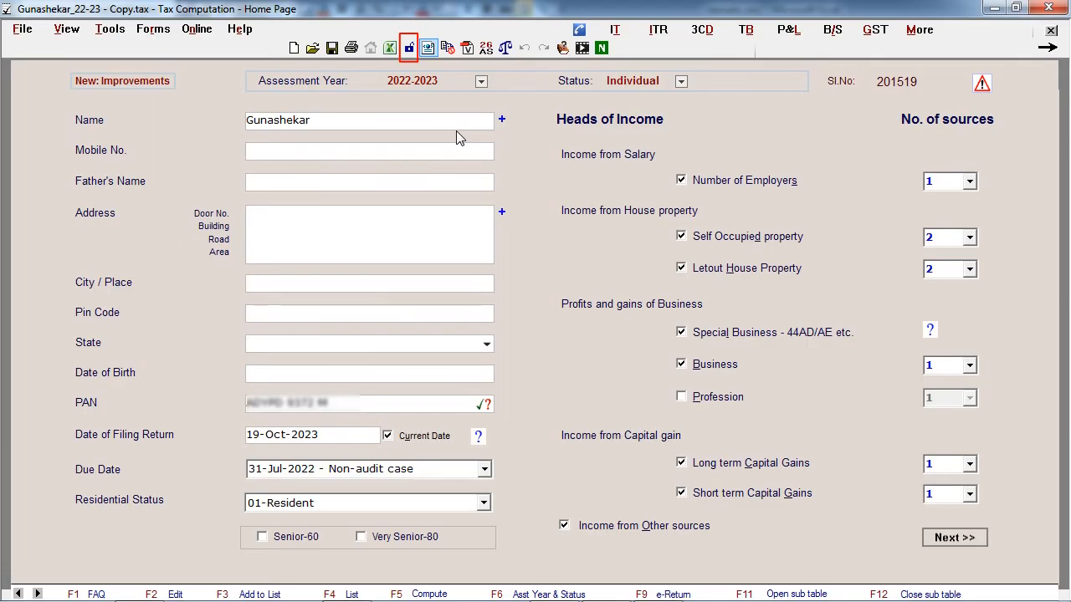
- Finalise the file, saving the latest changes, and open its changes summary
left_click(409, 48)
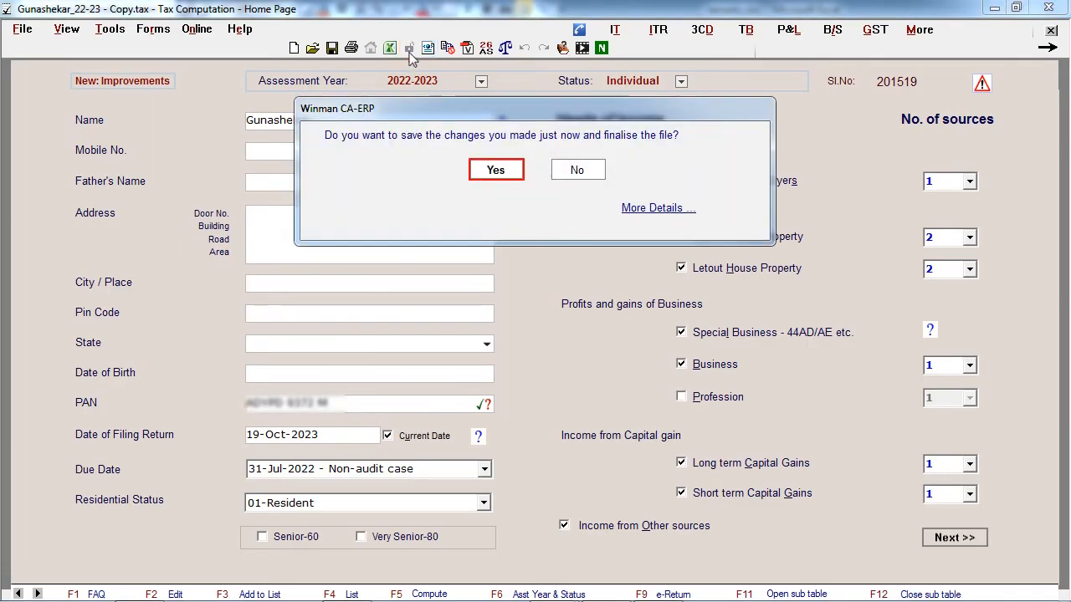
key("Return")
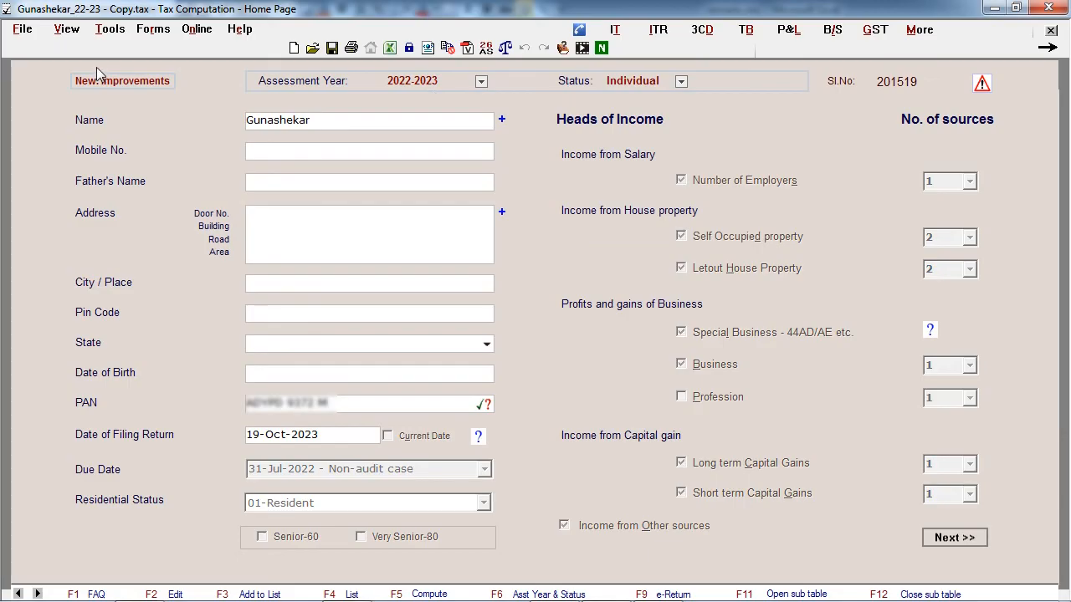
left_click(78, 31)
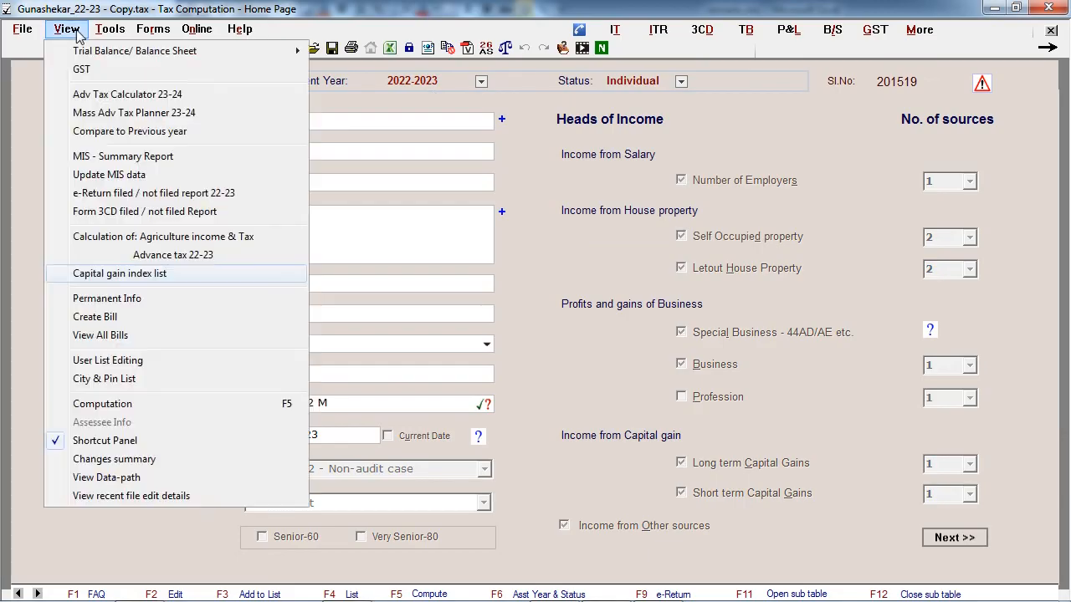
left_click(115, 460)
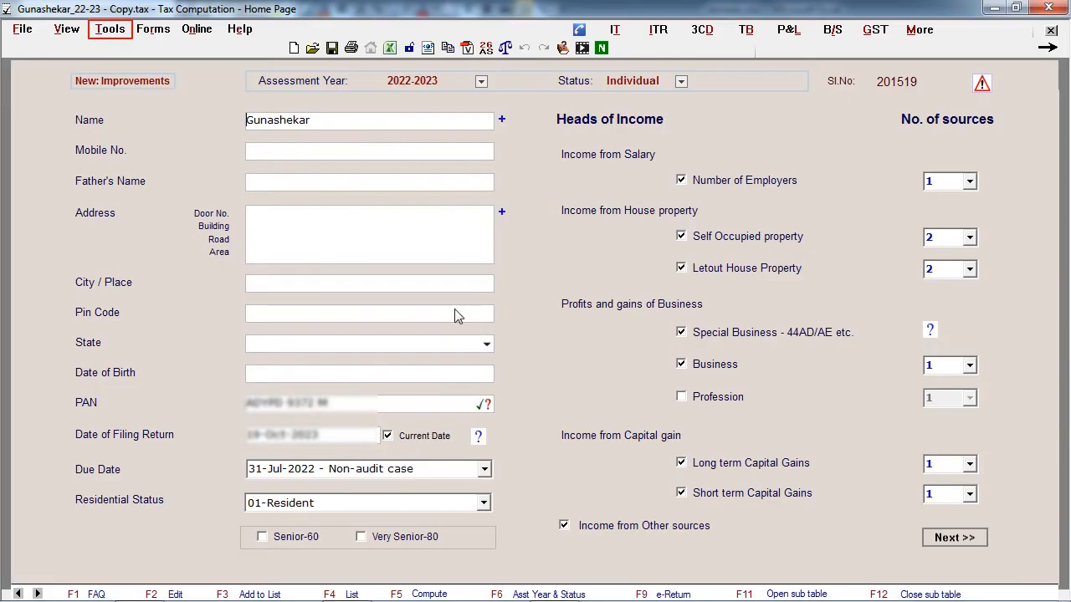
- Open the file's password security option and the ITR JSON/XML download and import for multiple assessees
left_click(110, 30)
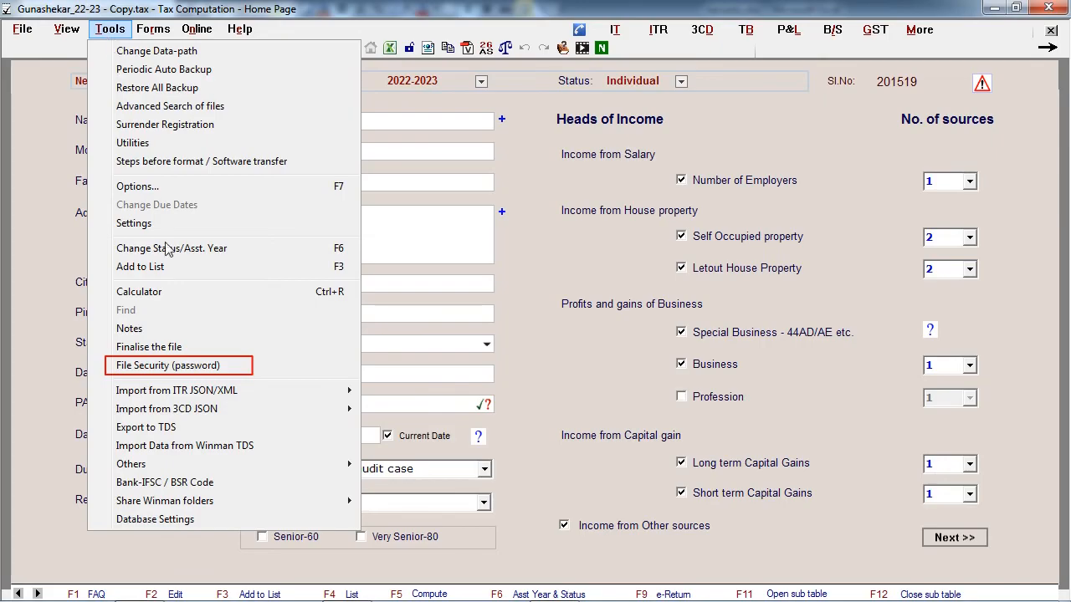
left_click(199, 366)
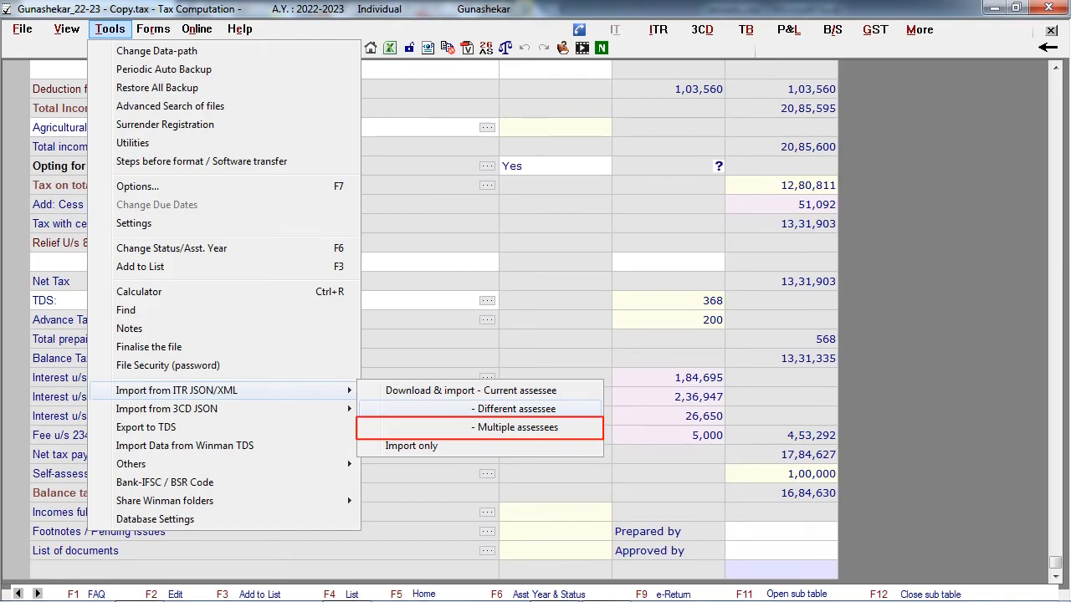
left_click(388, 430)
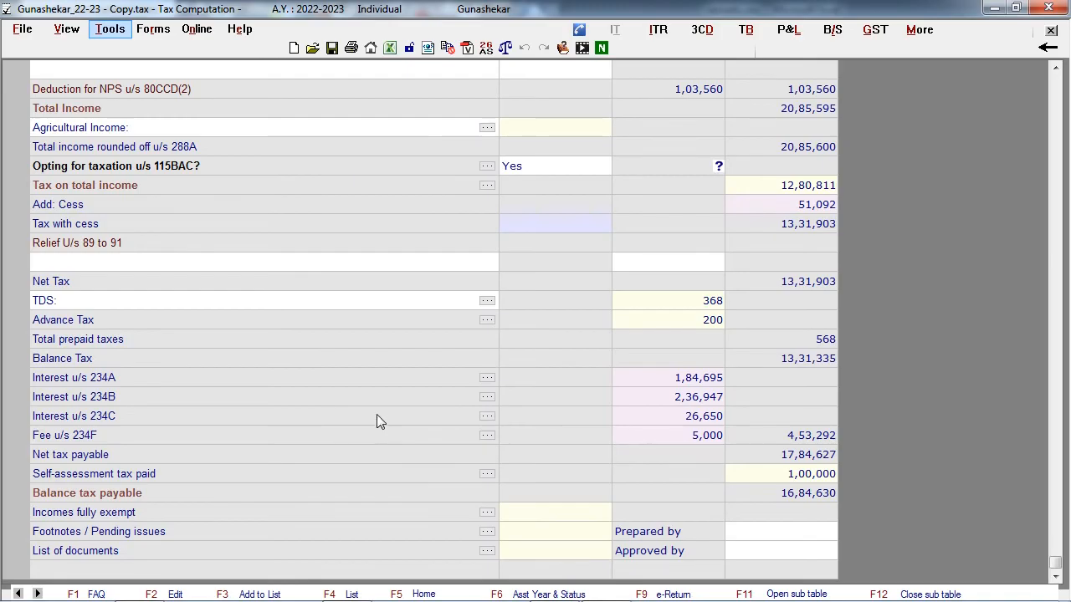
- Import the e-return files only from the chosen return folder into AY 2023-2024
left_click(111, 30)
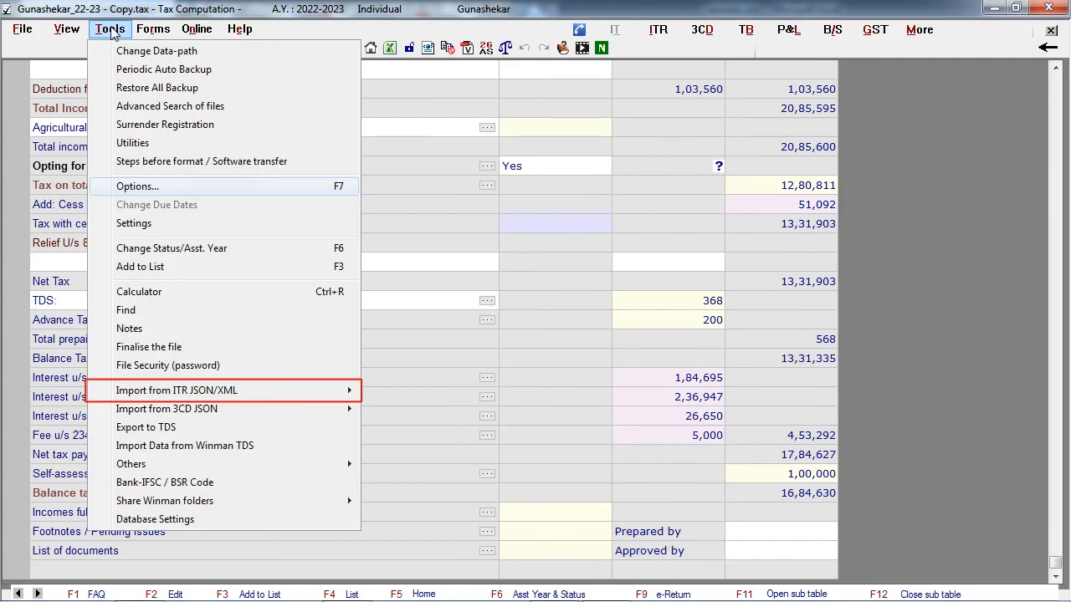
mouse_move(186, 393)
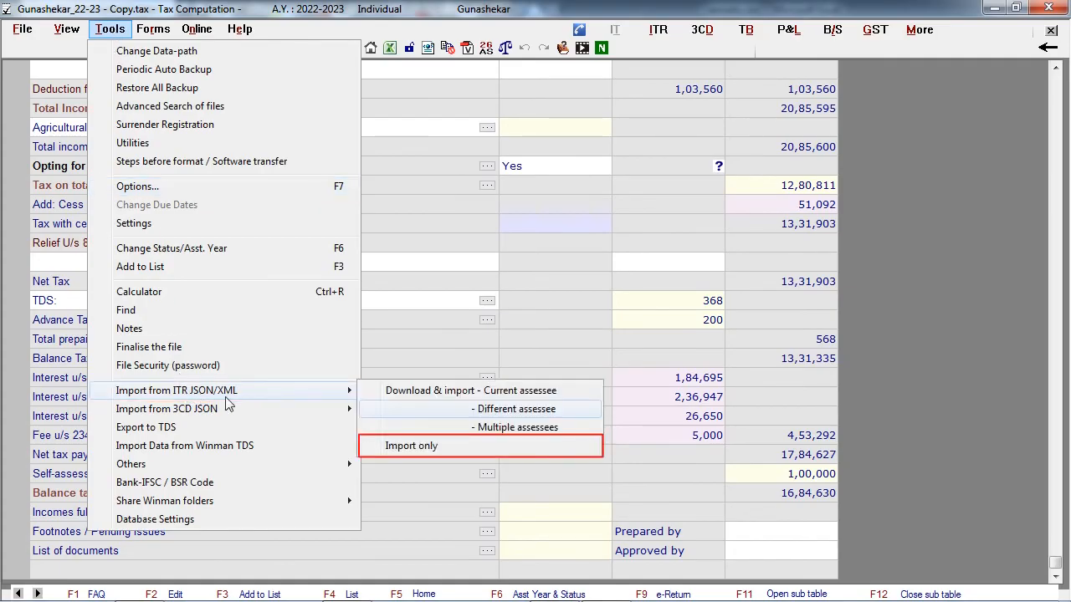
left_click(401, 444)
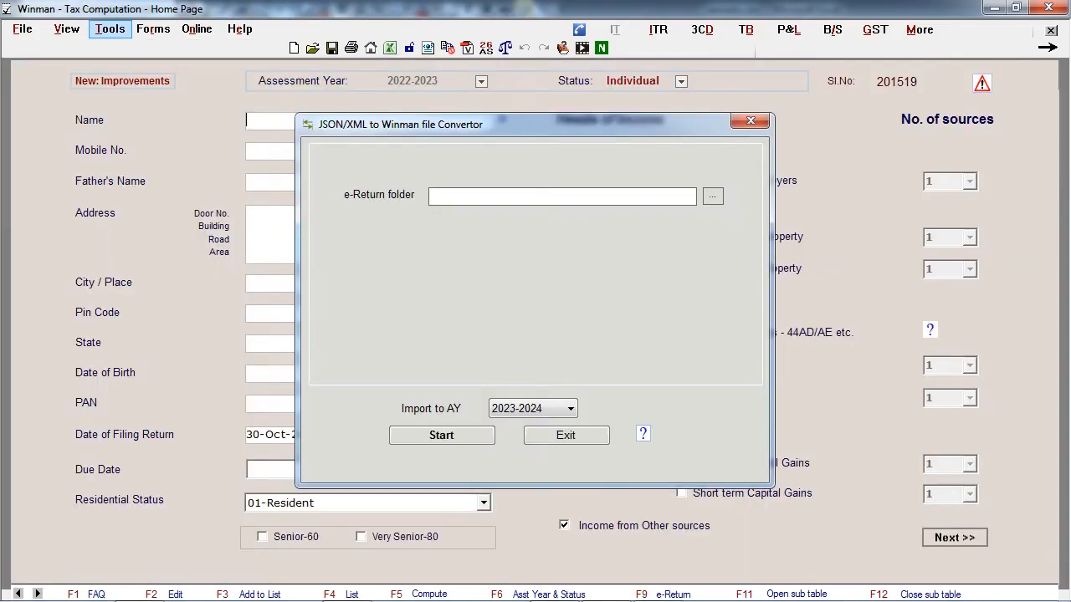
left_click(463, 437)
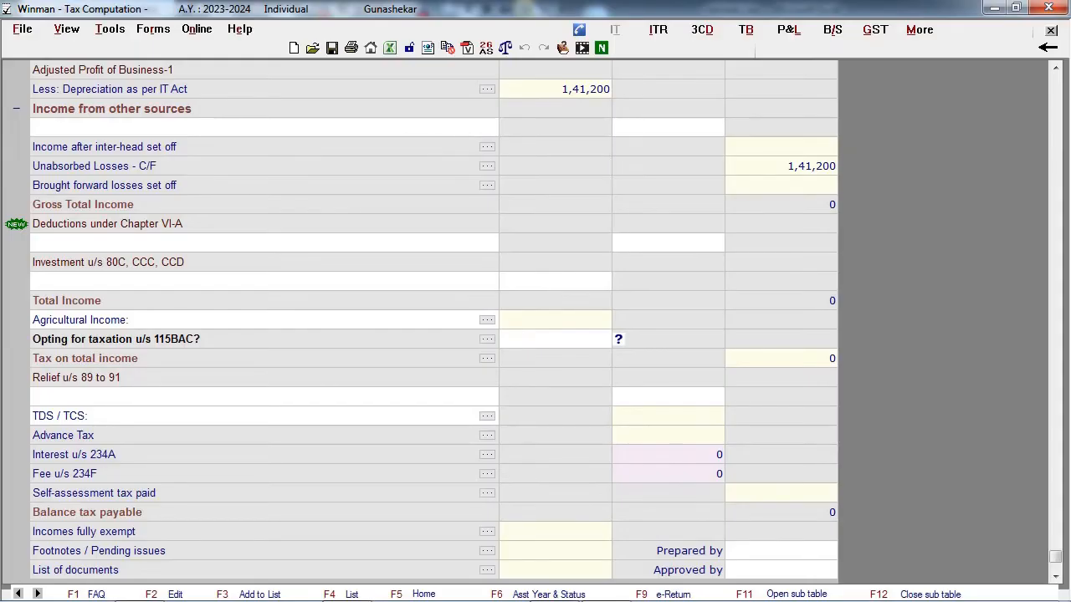
- Check the imported depreciation and unabsorbed losses C/F tables, and the Assets / Liabilities section of the ITR3 data
left_click(488, 89)
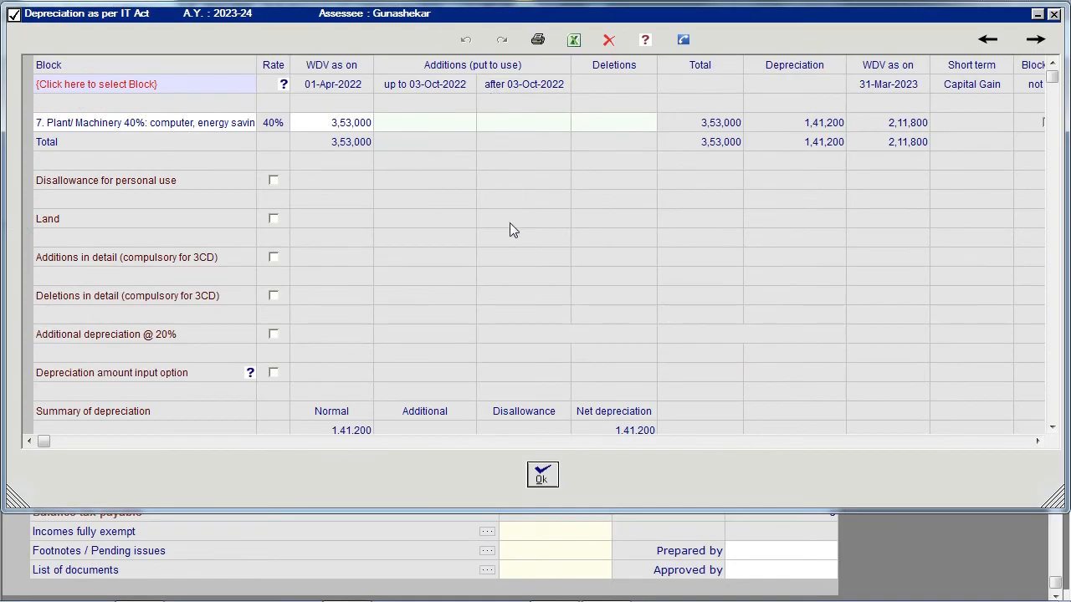
left_click(542, 476)
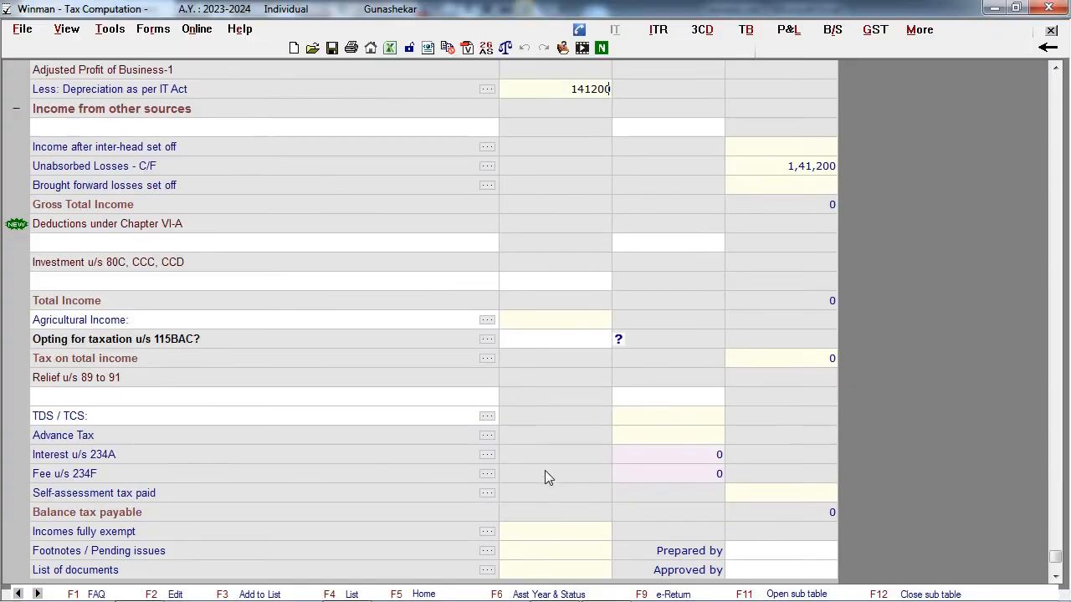
left_click(489, 166)
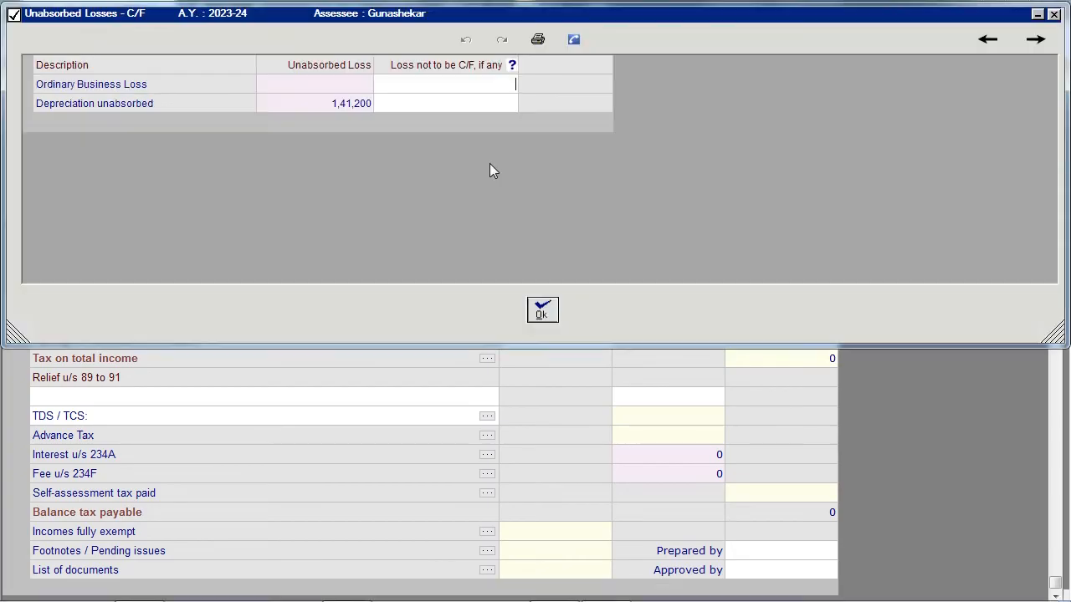
left_click(542, 309)
left_click(659, 30)
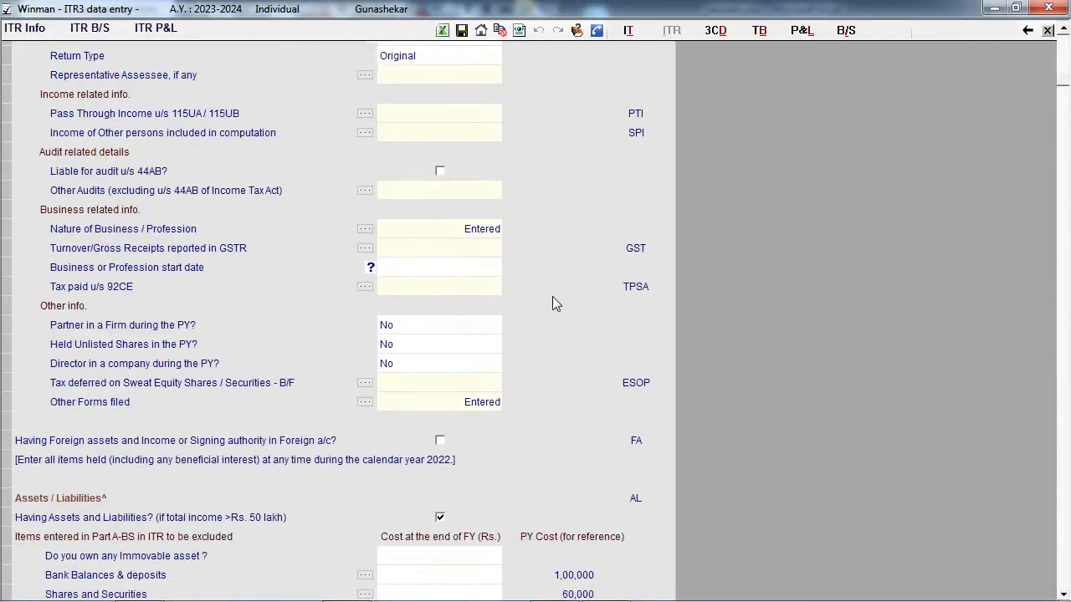
scroll(553, 298, "down", 19)
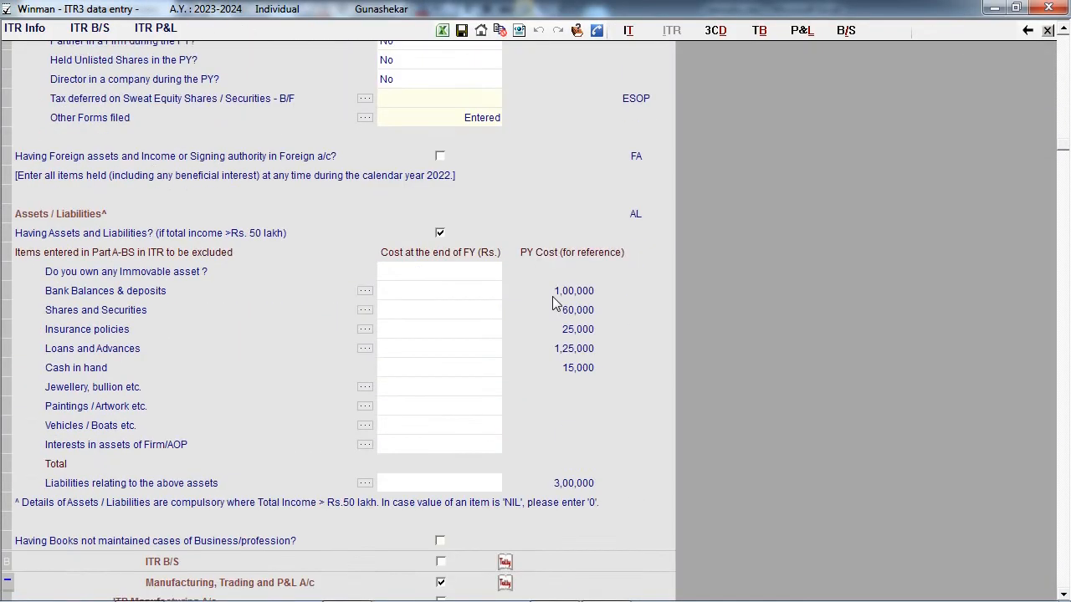
scroll(552, 297, "down", 13)
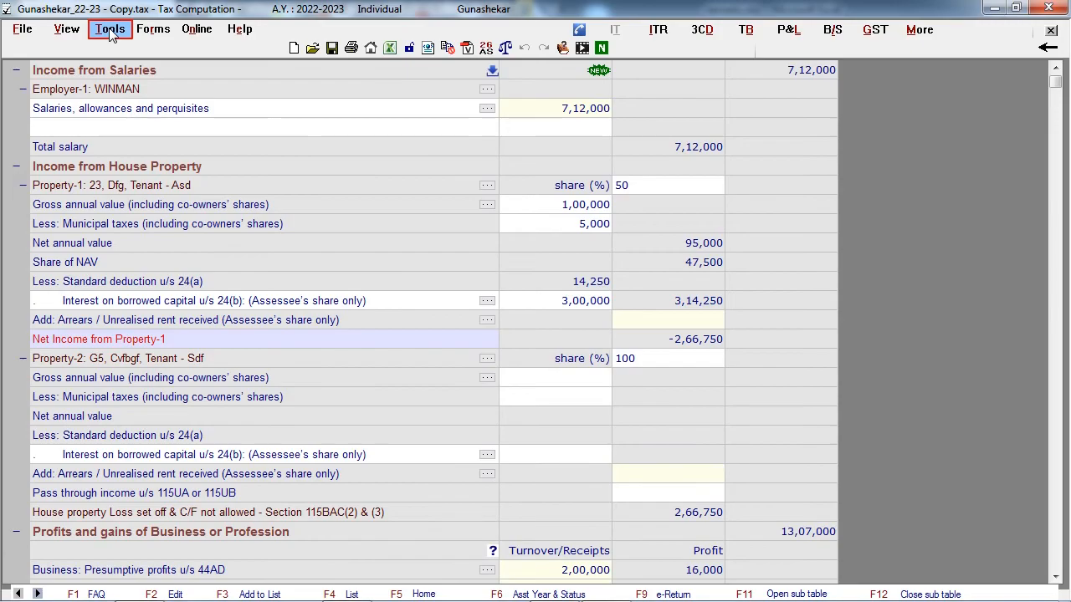
- Open the options for importing data from a 3CD JSON
left_click(109, 32)
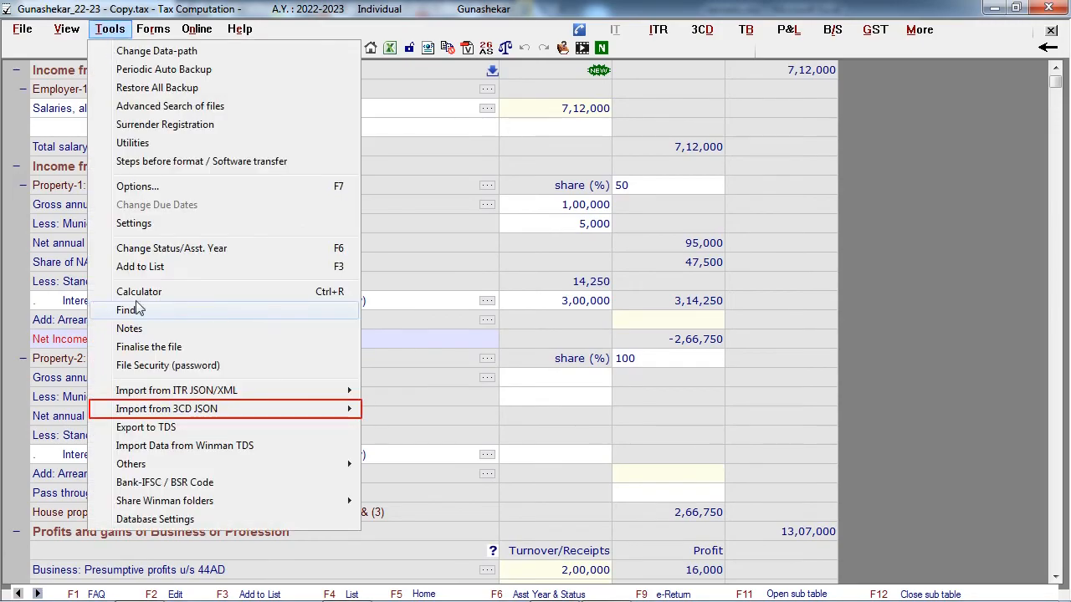
mouse_move(358, 409)
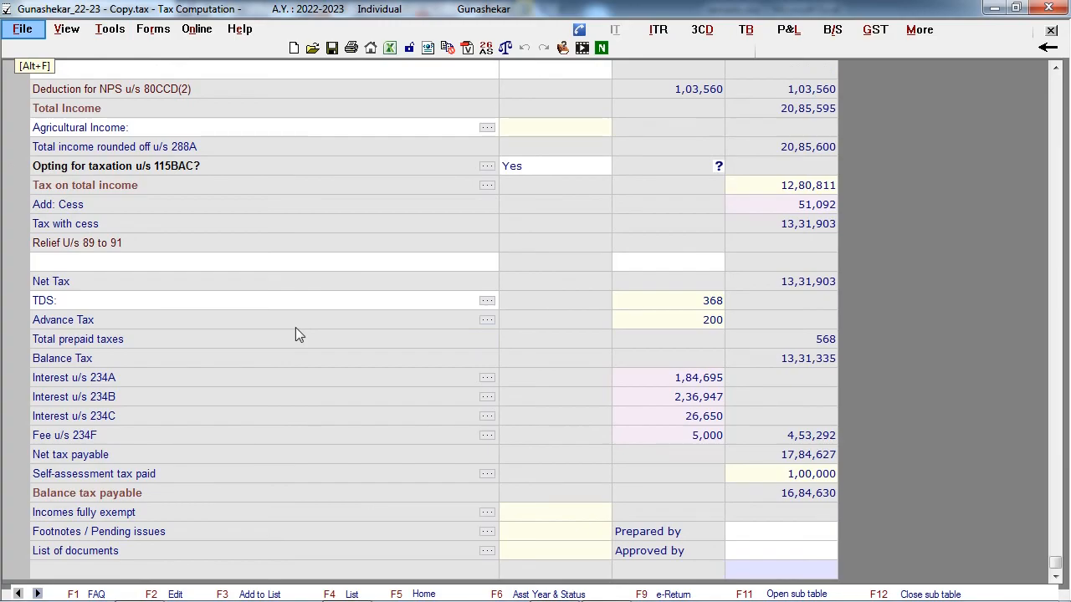
- Import a single 21-22 assessee file and look through its AY 2022-2023 tax computation
left_click(25, 29)
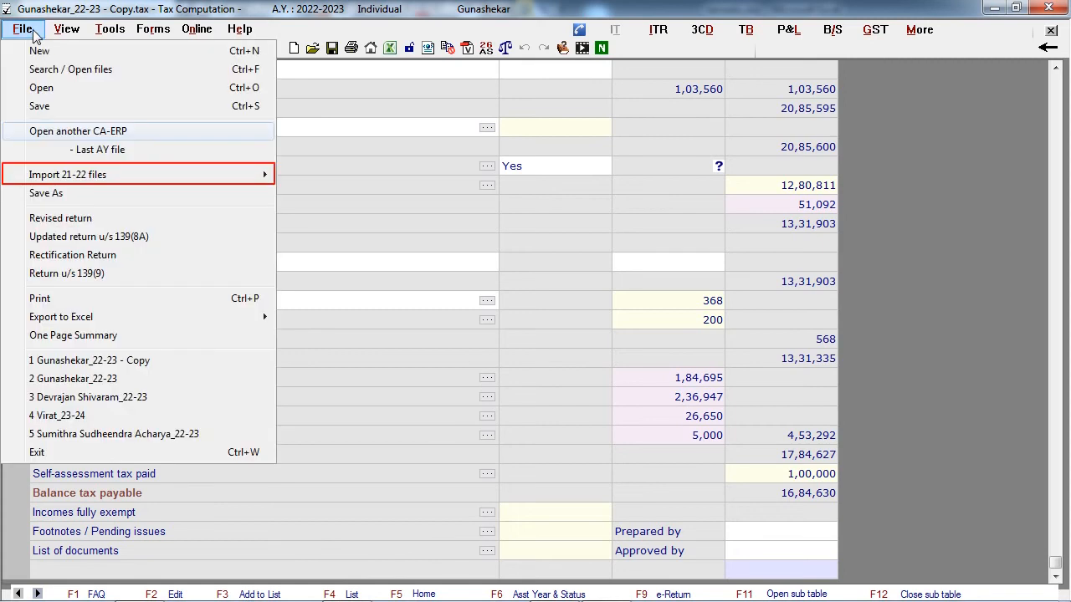
mouse_move(52, 180)
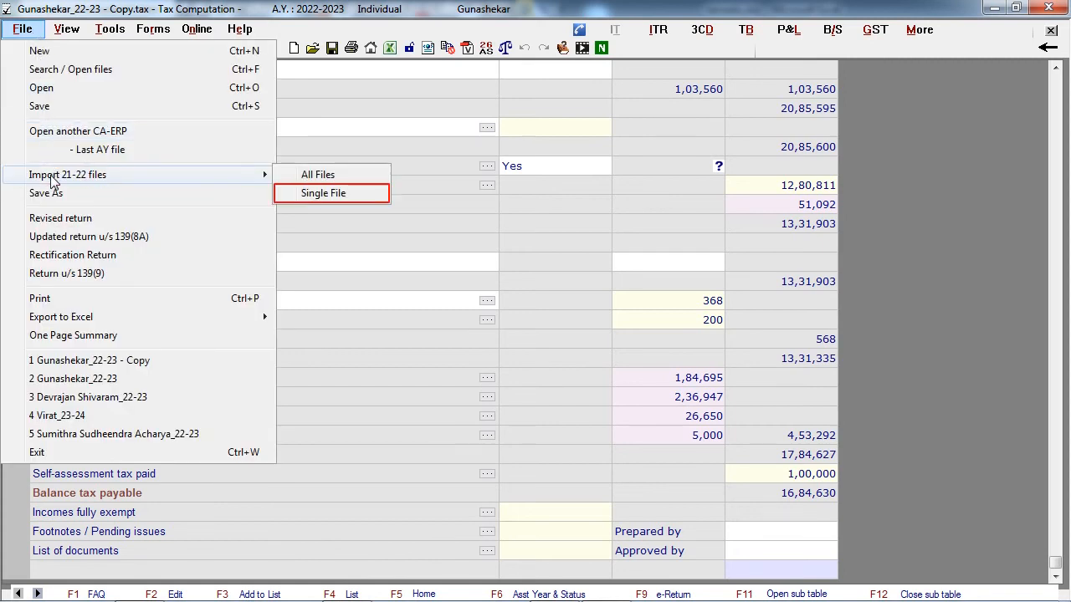
left_click(303, 193)
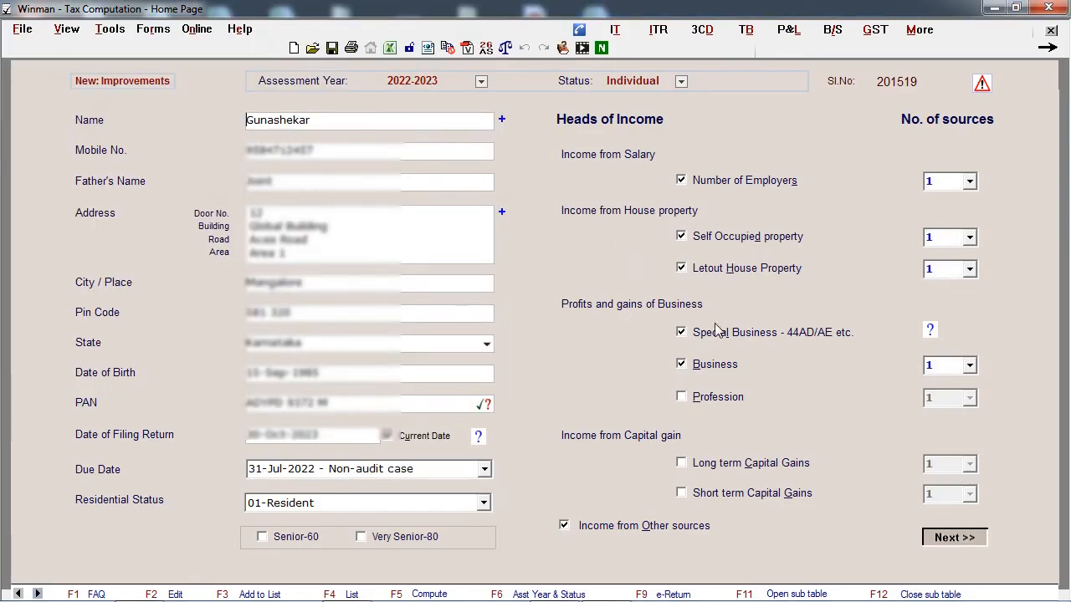
left_click(954, 537)
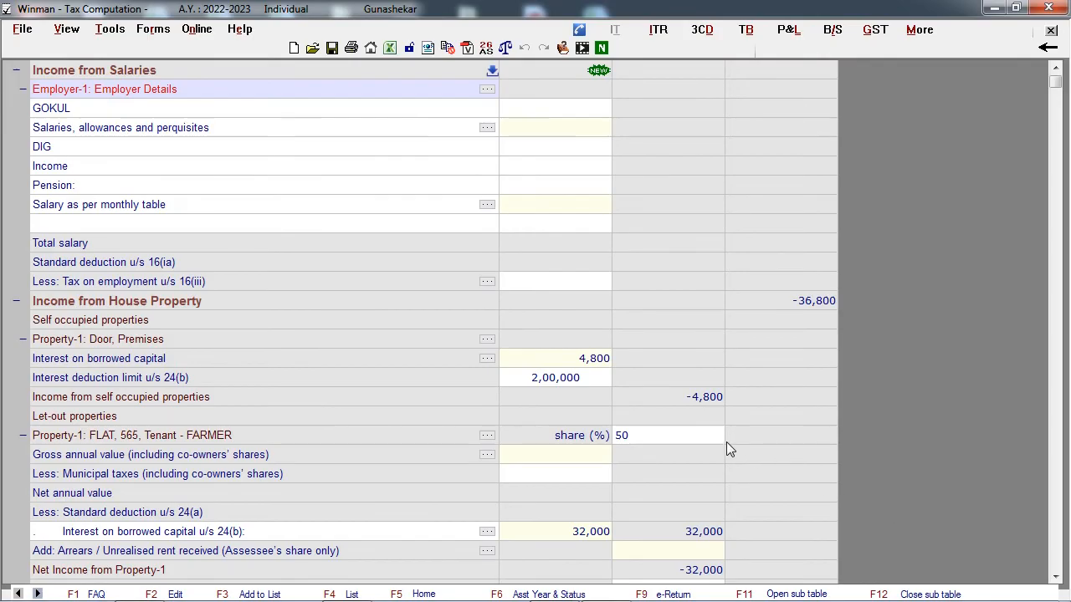
scroll(726, 442, "down", 15)
scroll(727, 442, "down", 12)
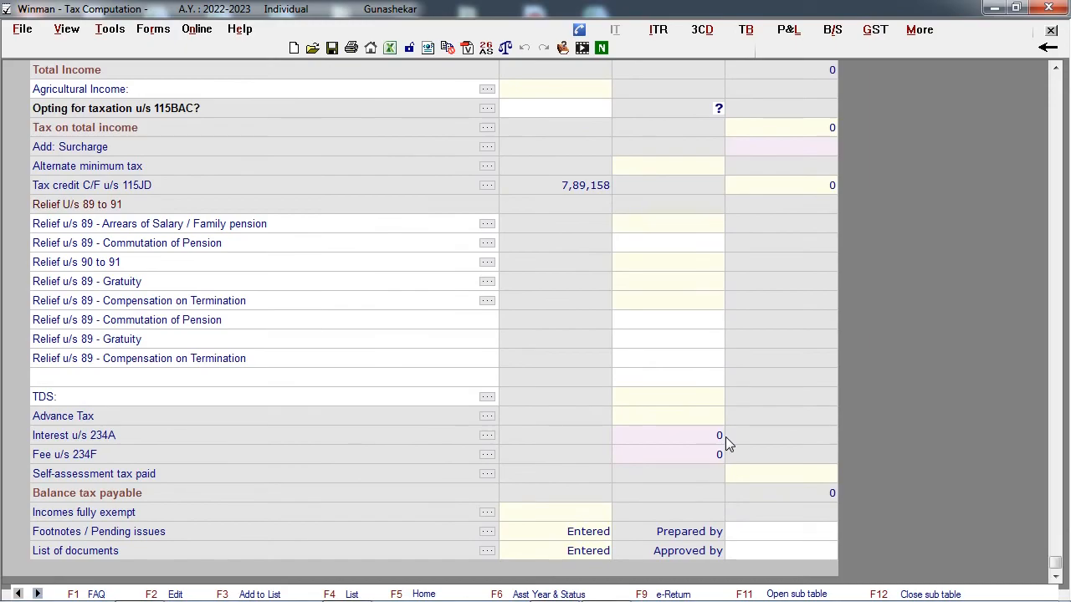
scroll(725, 436, "up", 1)
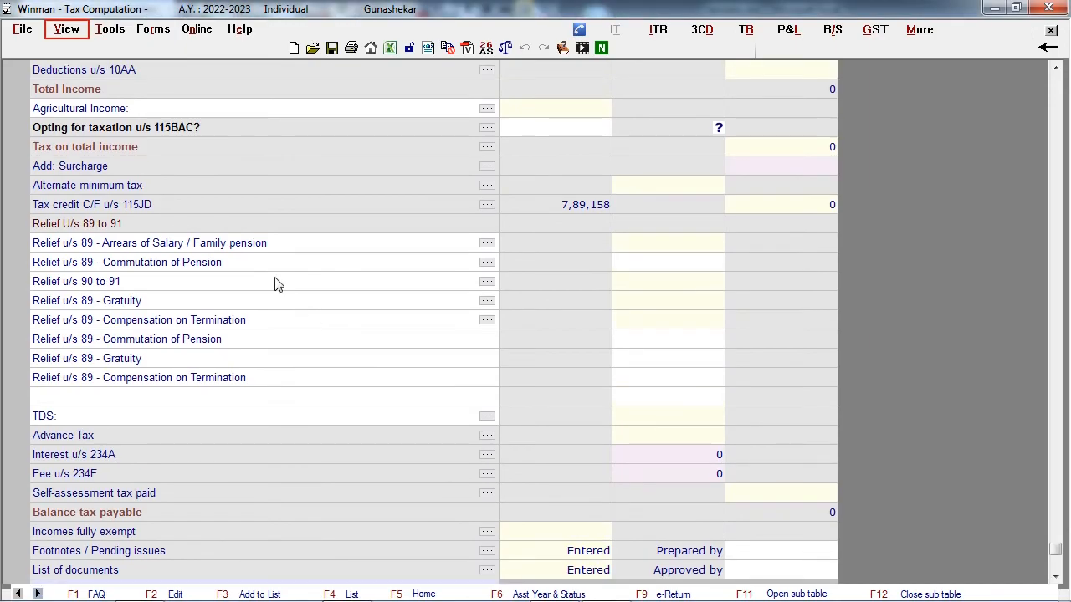
- Compare the assessee's income with the previous year, including the additional data, and close the comparison
left_click(56, 30)
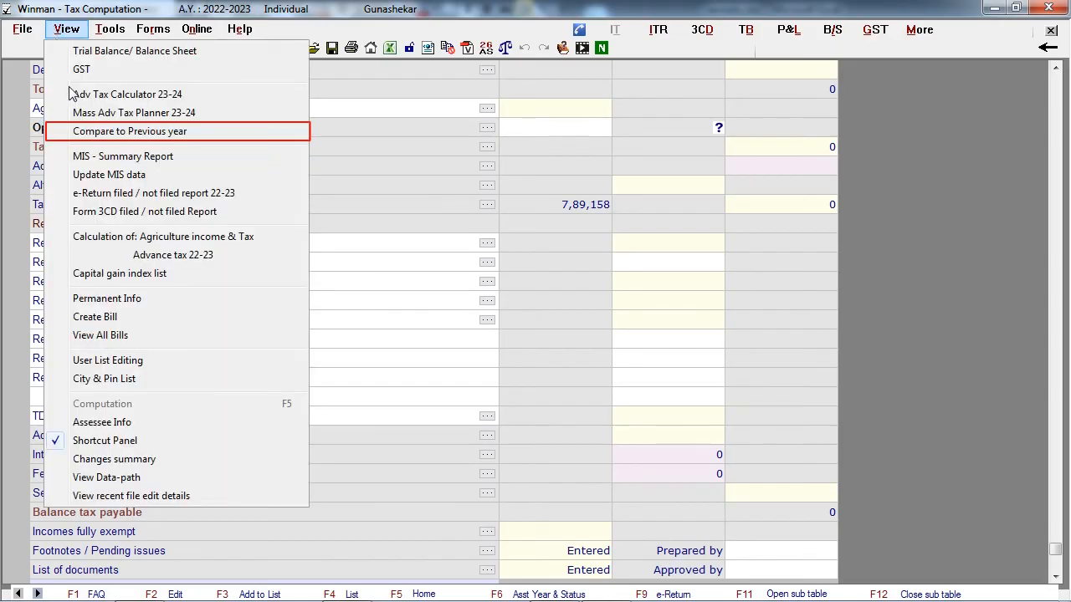
left_click(83, 134)
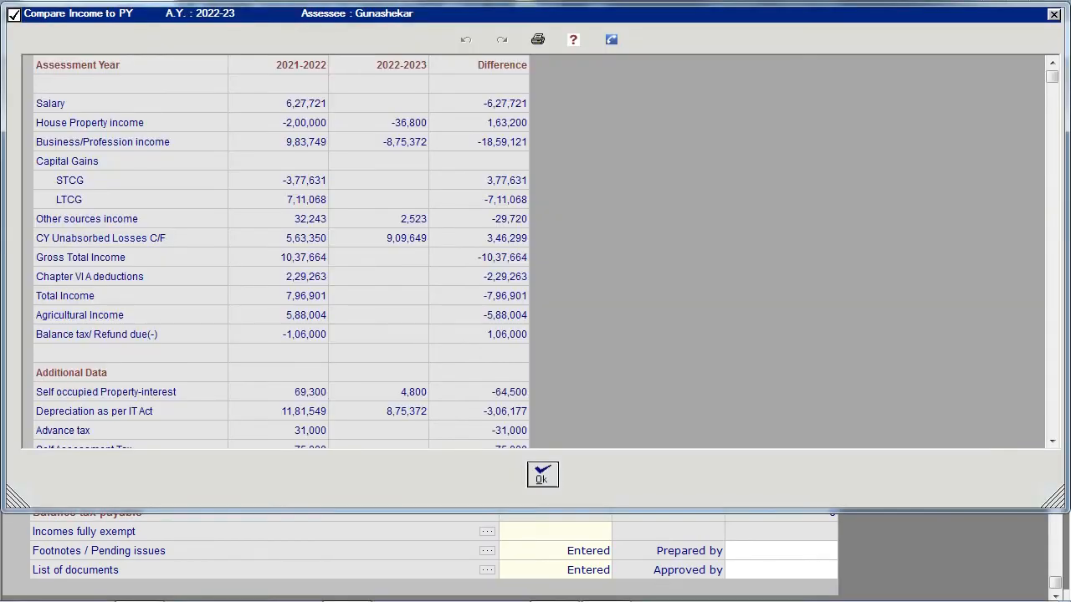
scroll(411, 249, "down", 1)
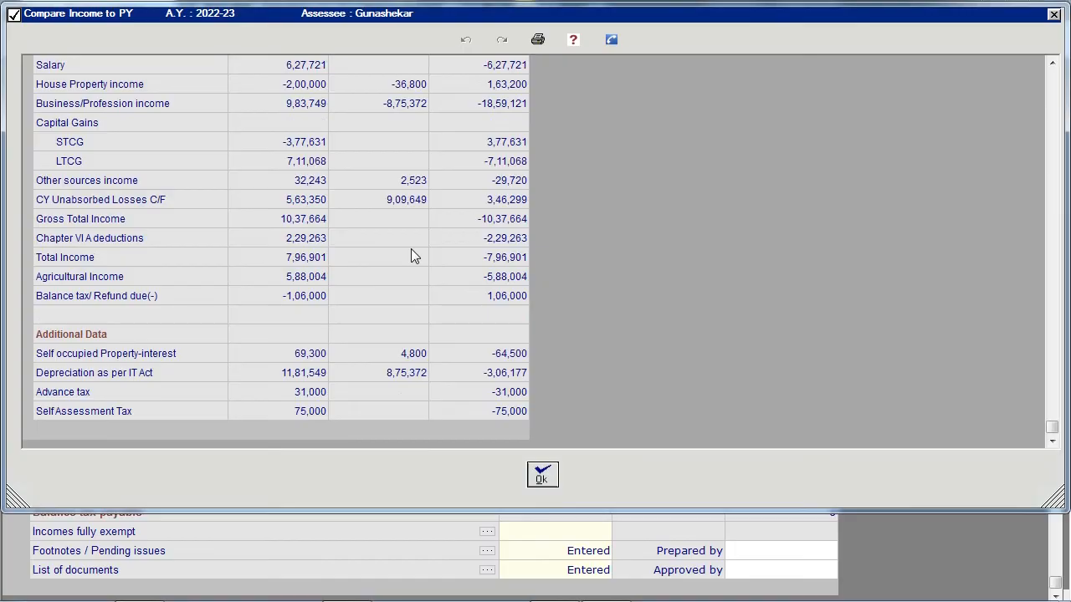
left_click(544, 484)
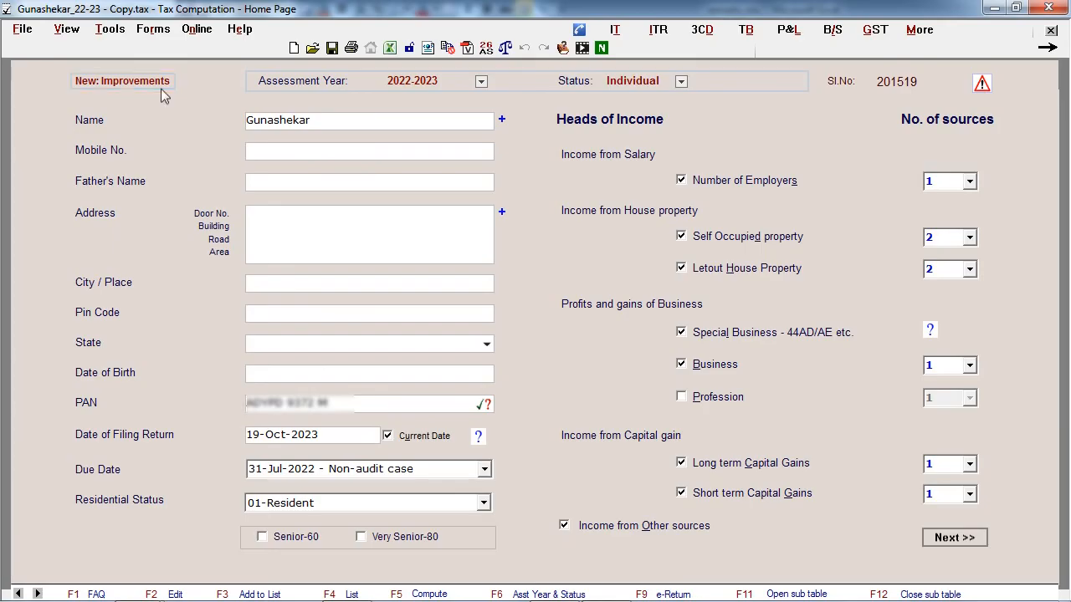
- Open the income computation and check the help on new items for Assessment Year 2022-23
left_click(954, 538)
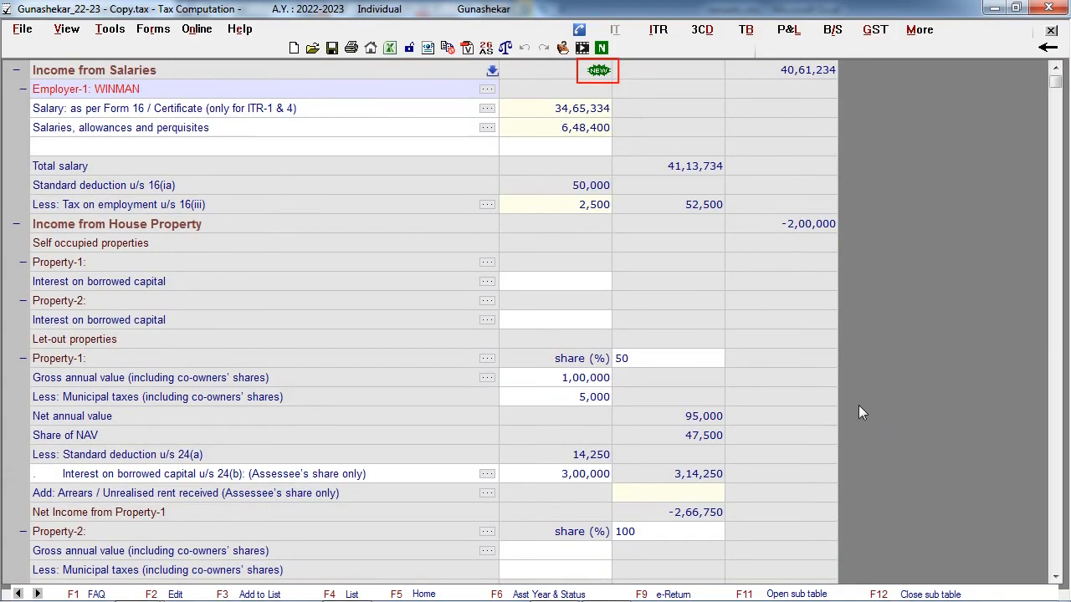
left_click(600, 74)
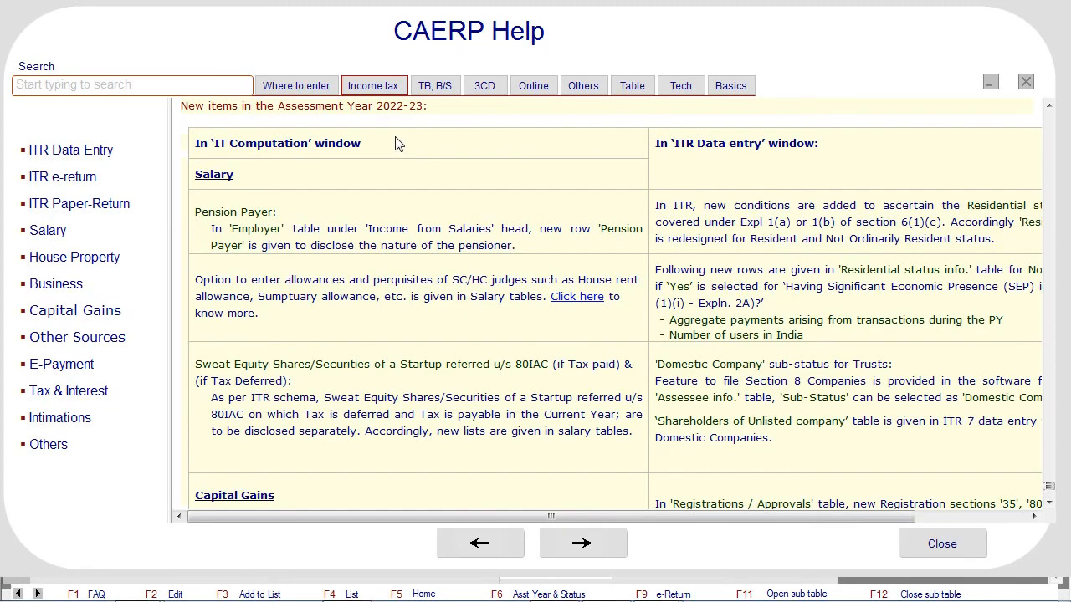
key("Escape")
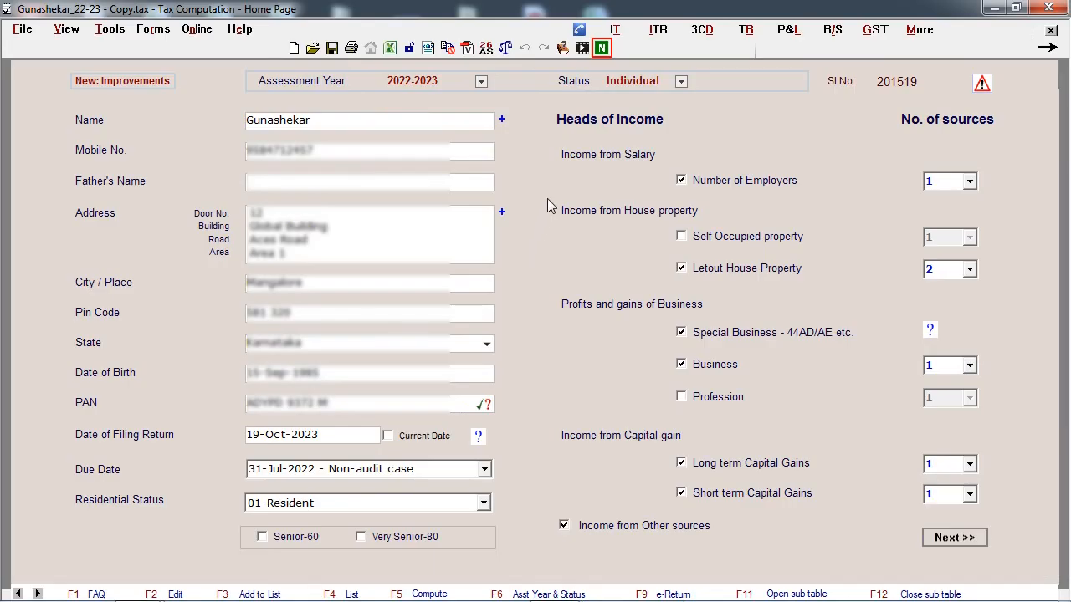
- Read through the spreadsheet of software changes for AY 2022-23 and return to the tax computation
left_click(602, 49)
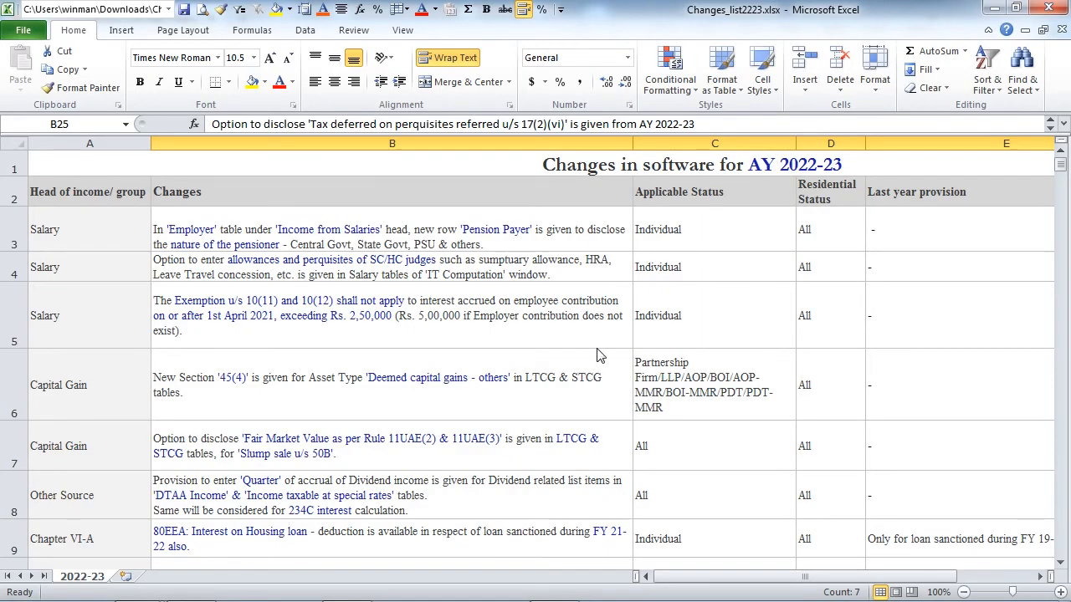
scroll(586, 394, "down", 6)
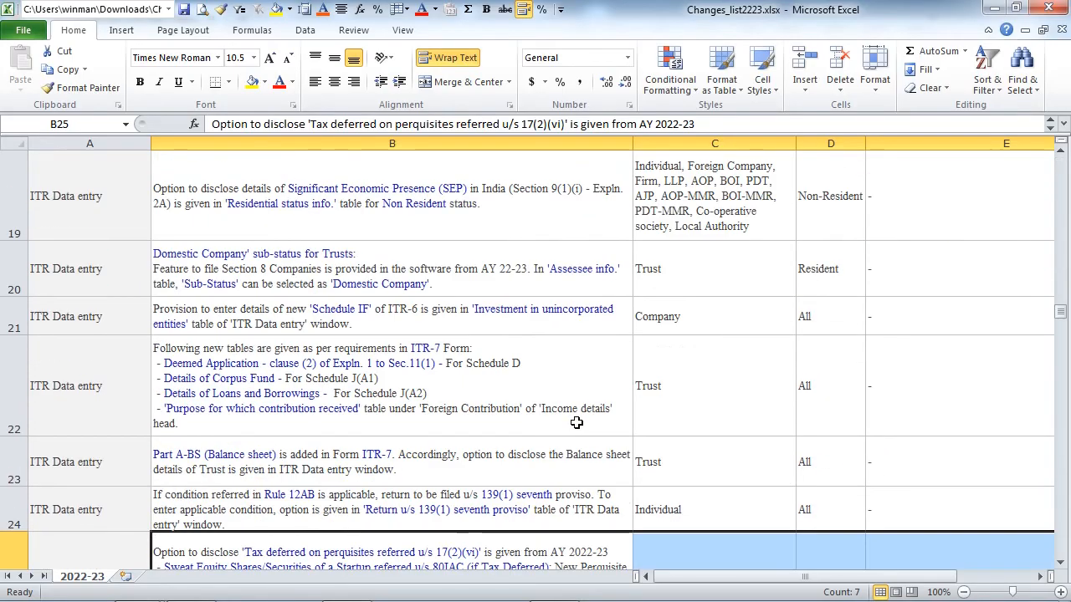
scroll(577, 423, "down", 2)
scroll(576, 422, "up", 6)
scroll(577, 423, "up", 2)
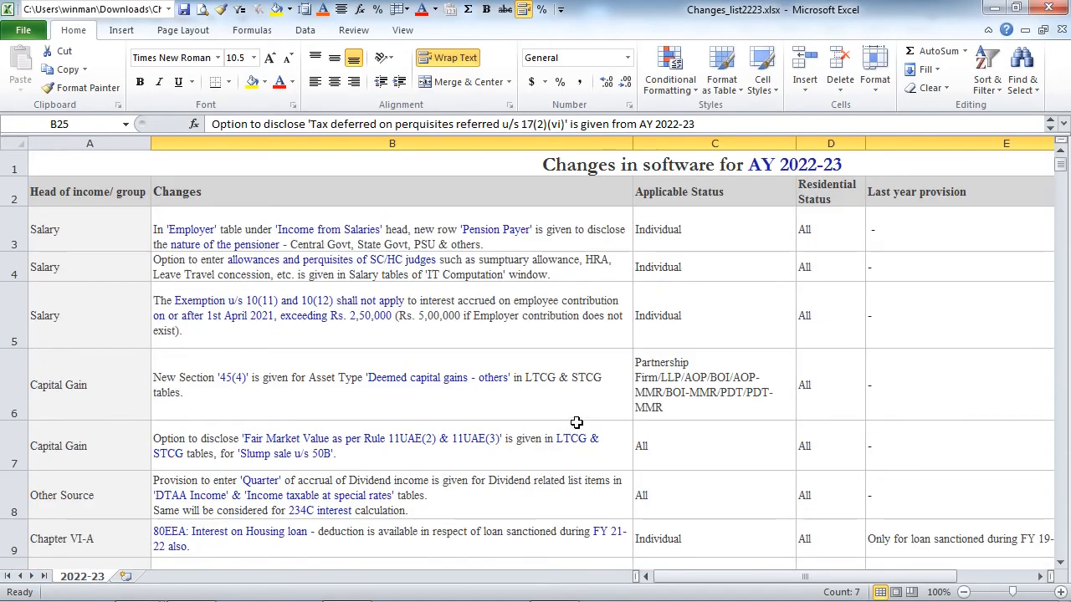
key("alt+Tab")
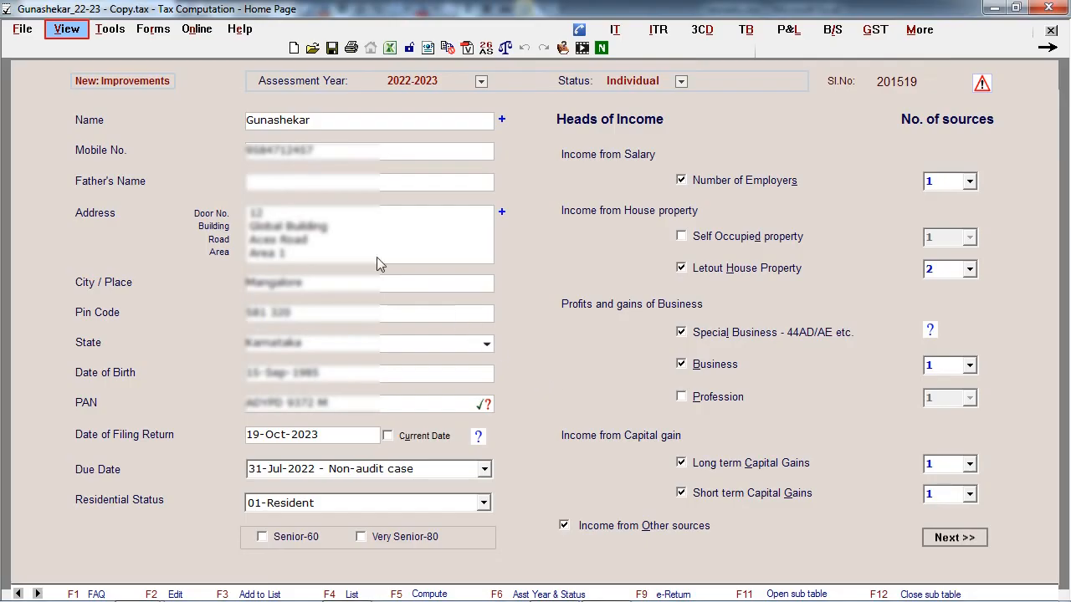
- View the data path used for the tax files
left_click(66, 30)
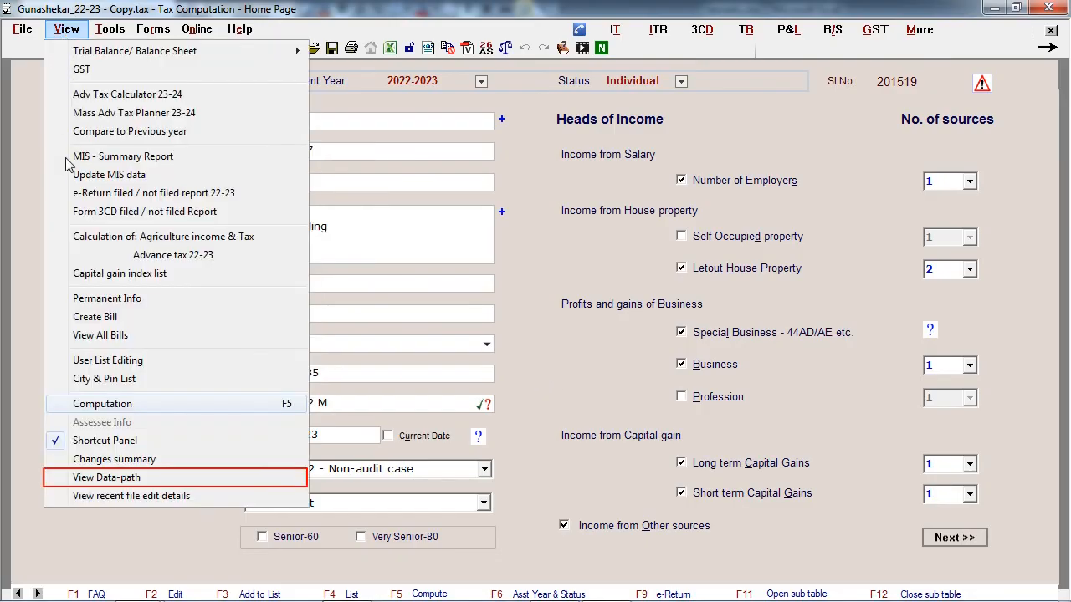
left_click(76, 482)
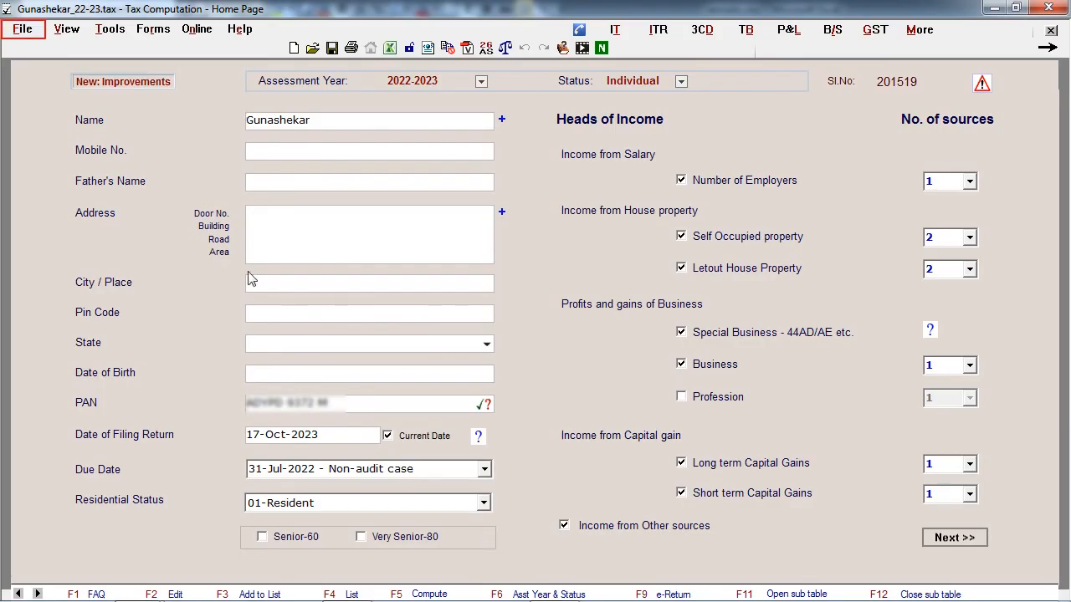
- Open another CA-ERP window from the assessee's 22-23 tax computation
left_click(22, 29)
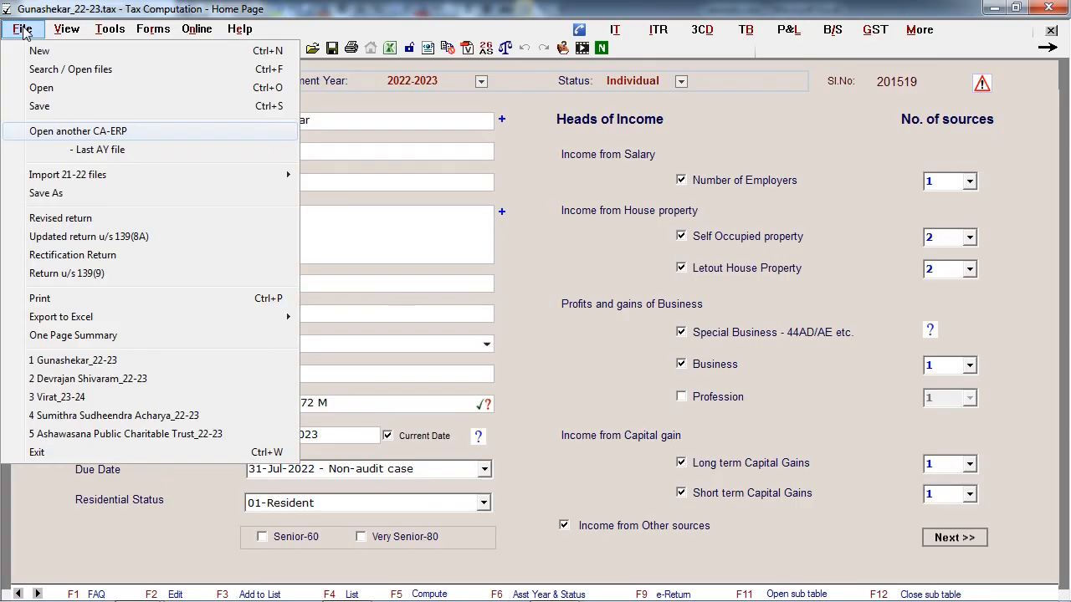
left_click(50, 132)
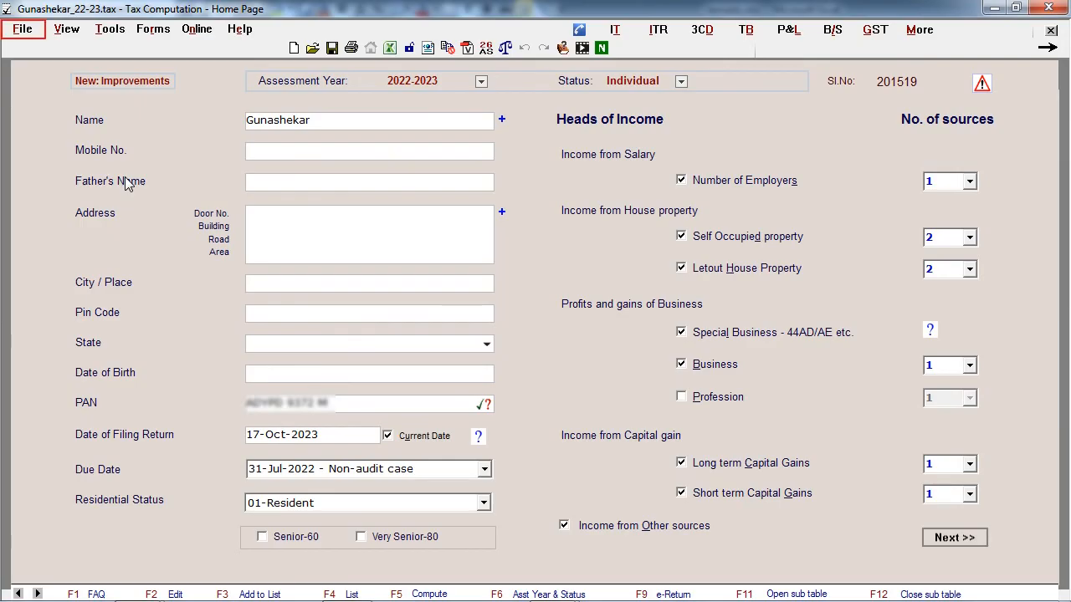
left_click(25, 32)
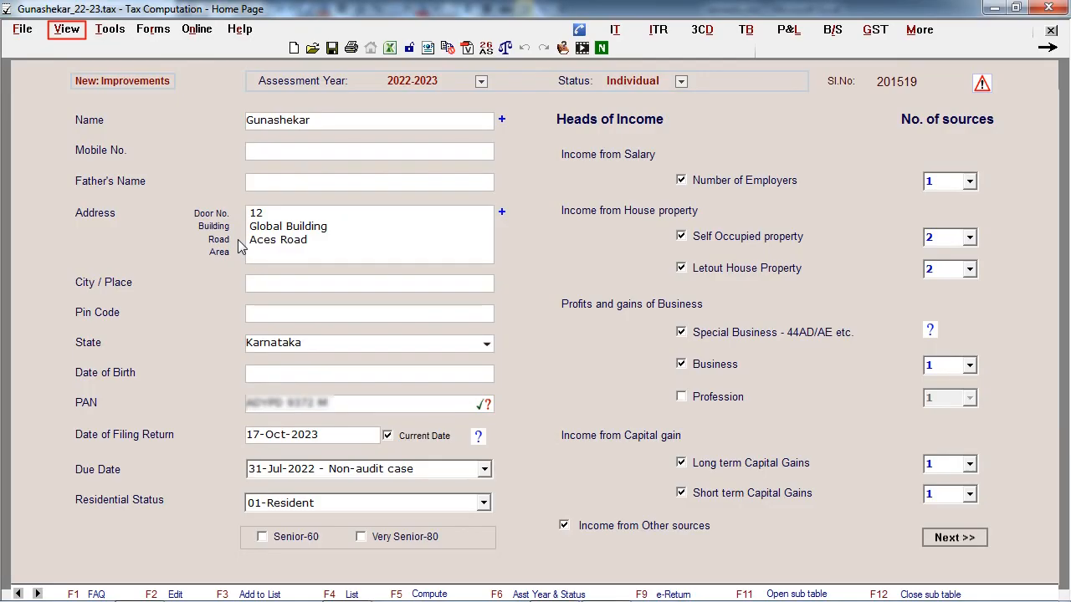
- Calculate the advance tax for AY 23-24 on salaries of 10,00,000 and review the tax due for each instalment
left_click(67, 32)
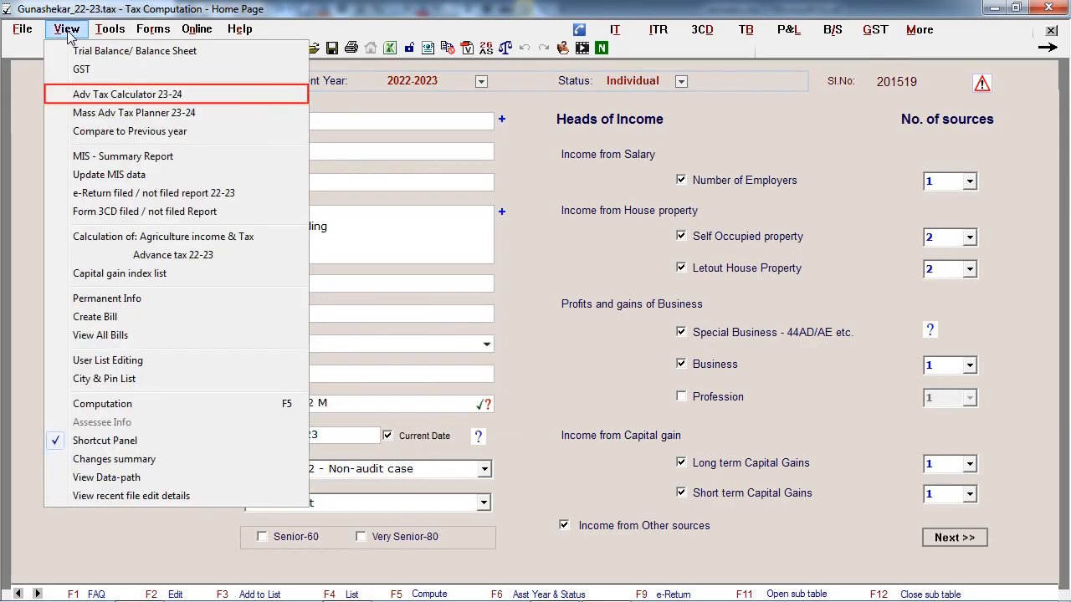
left_click(89, 95)
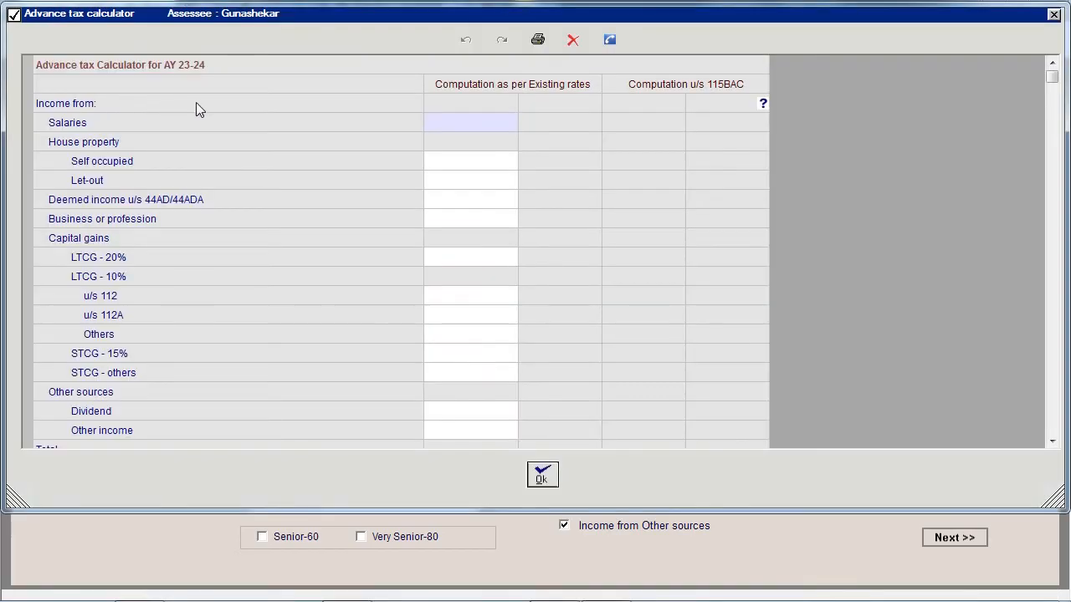
type("1000000")
key("Return")
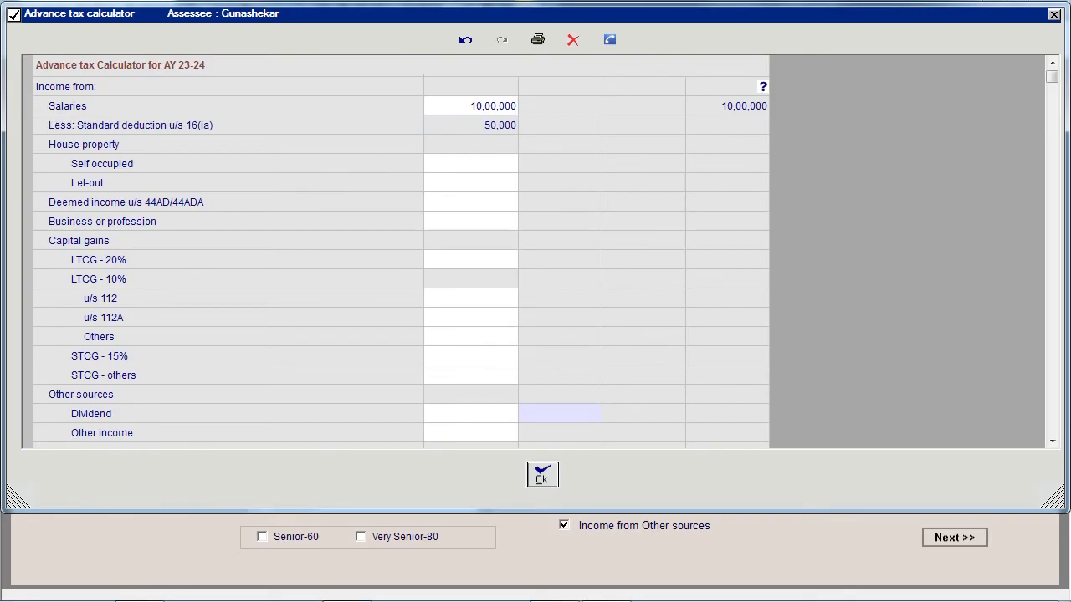
scroll(597, 347, "down", 8)
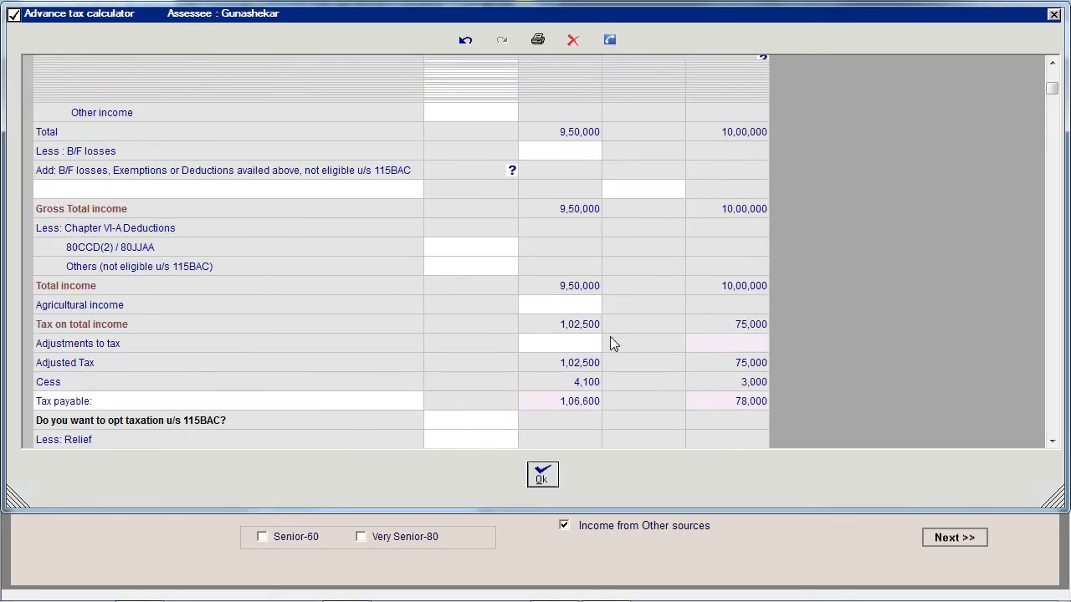
scroll(565, 330, "down", 3)
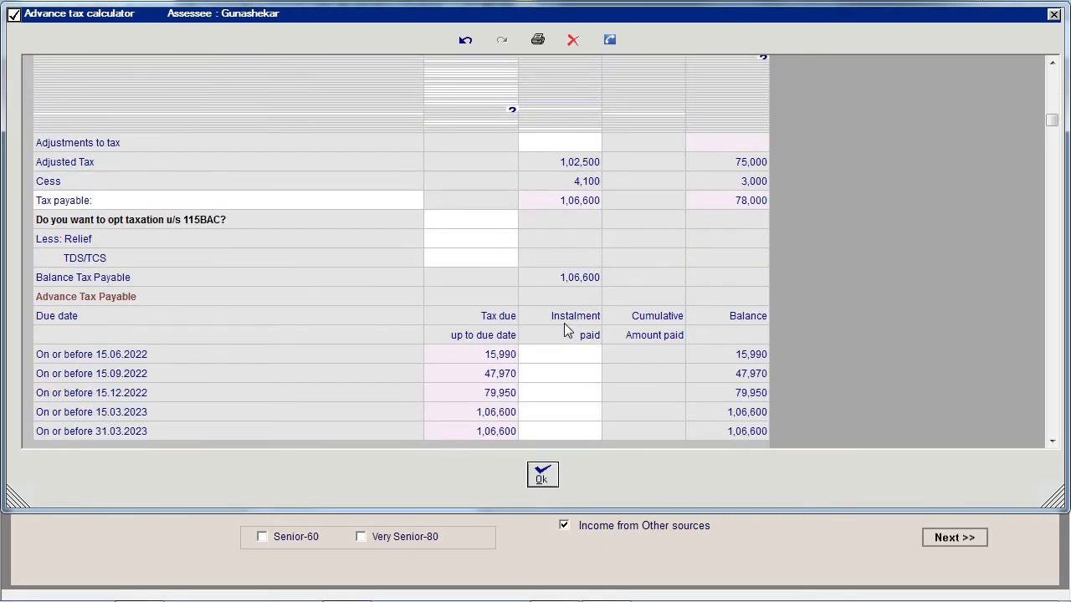
left_click(543, 474)
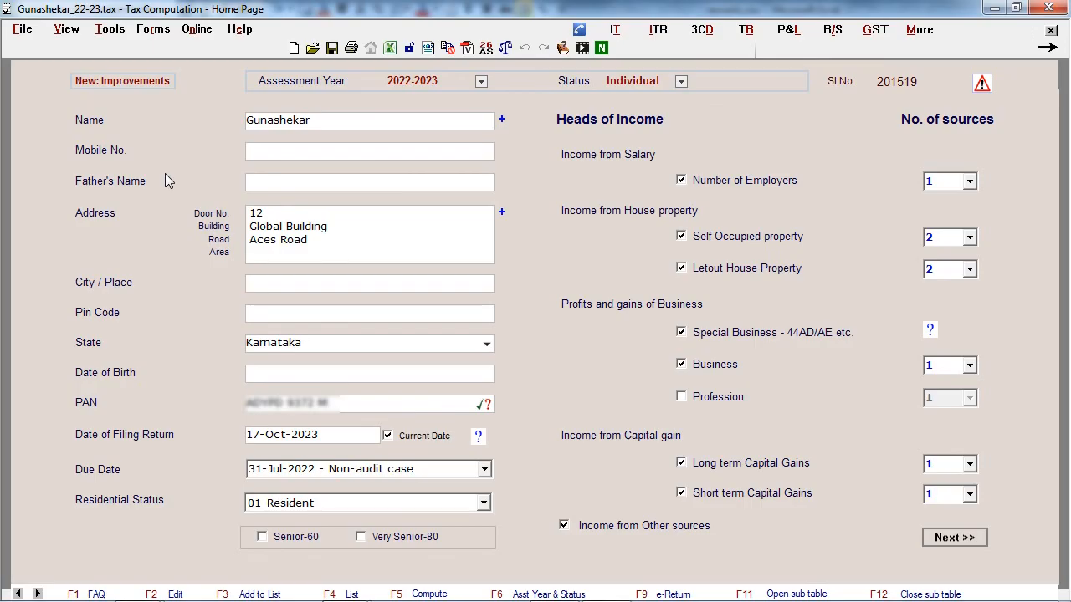
- Open the mass advance tax planner for 23-24
left_click(73, 33)
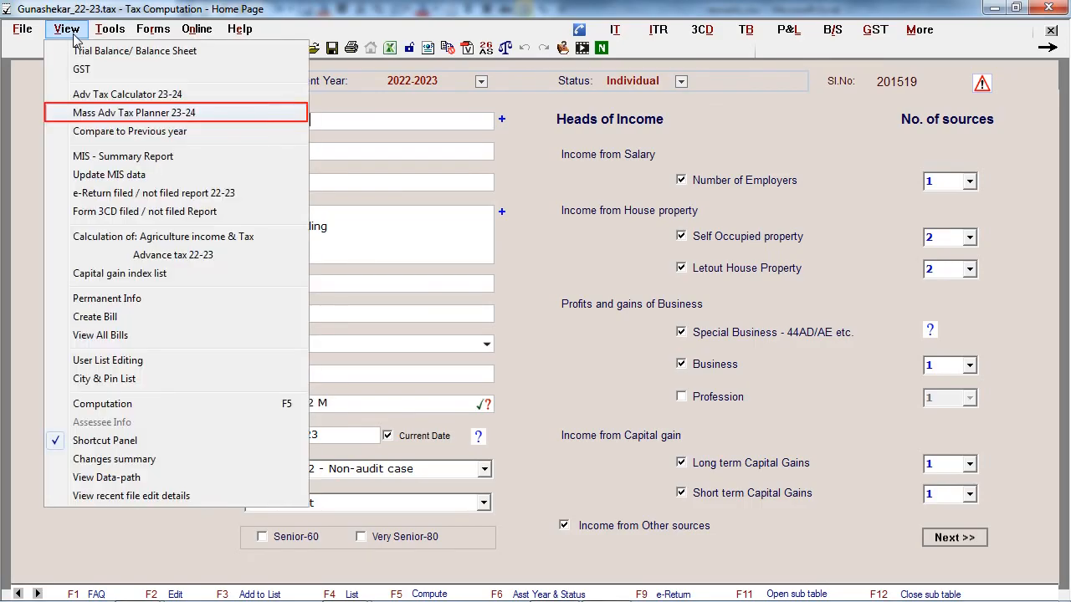
left_click(90, 111)
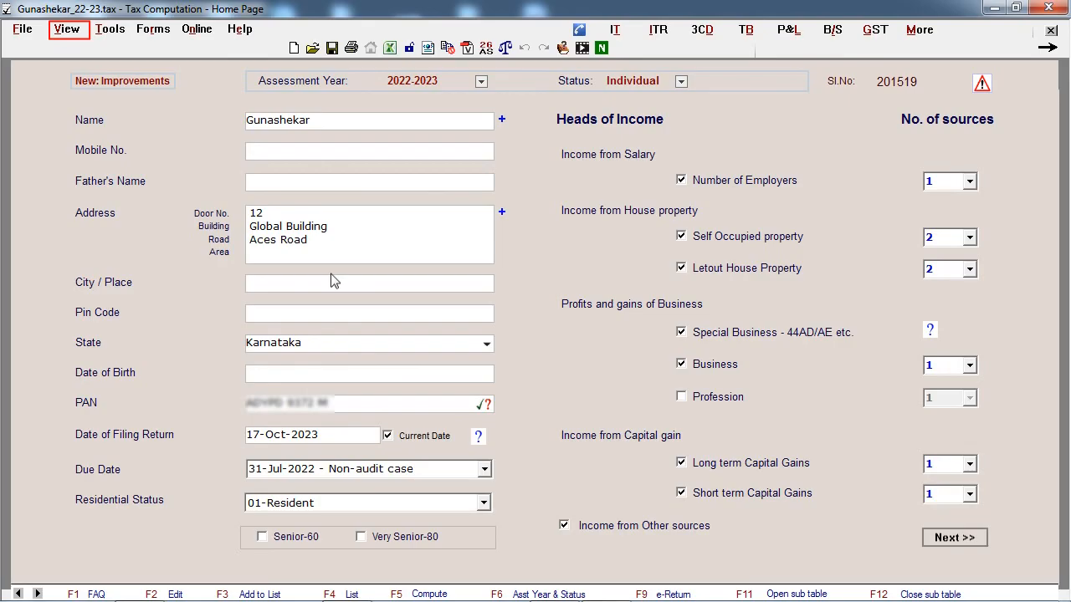
- Show the MIS summary report for 2022-2023 with all assessee info, all computation data and all statuses
left_click(66, 29)
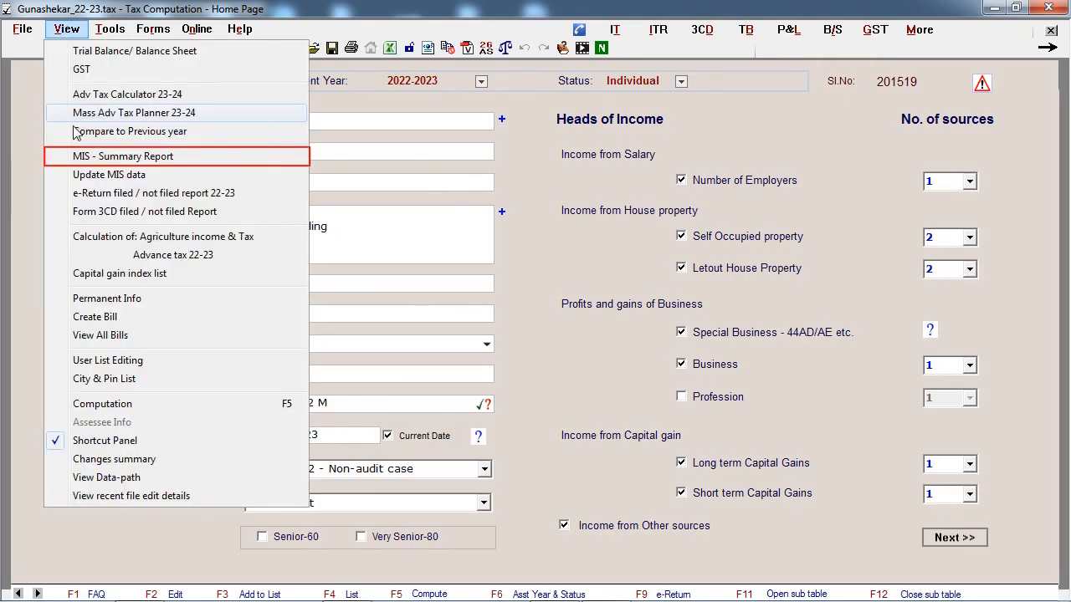
left_click(81, 157)
left_click(659, 234)
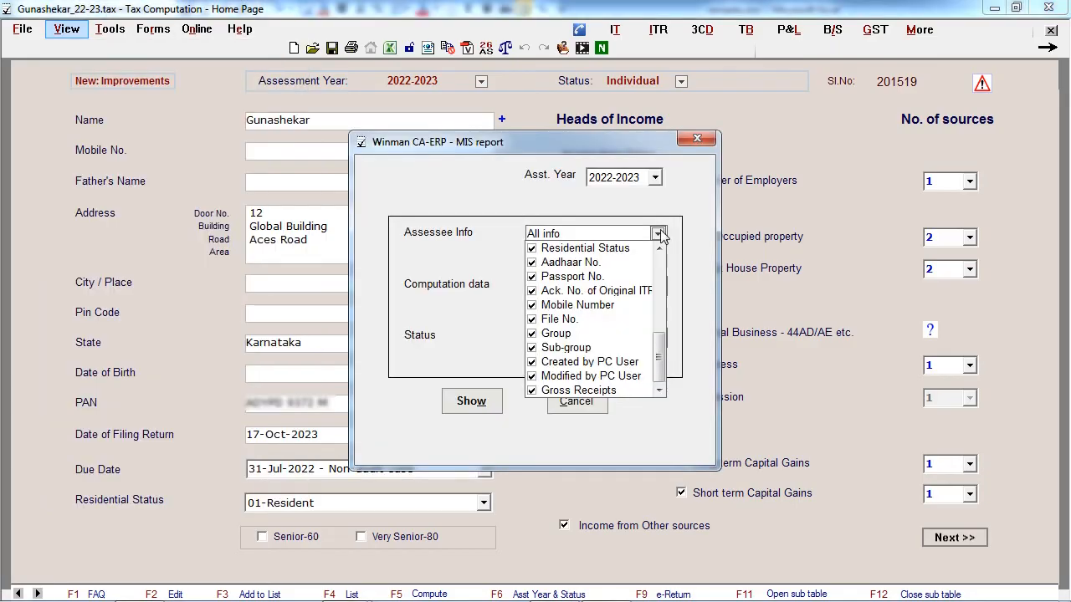
left_click(658, 286)
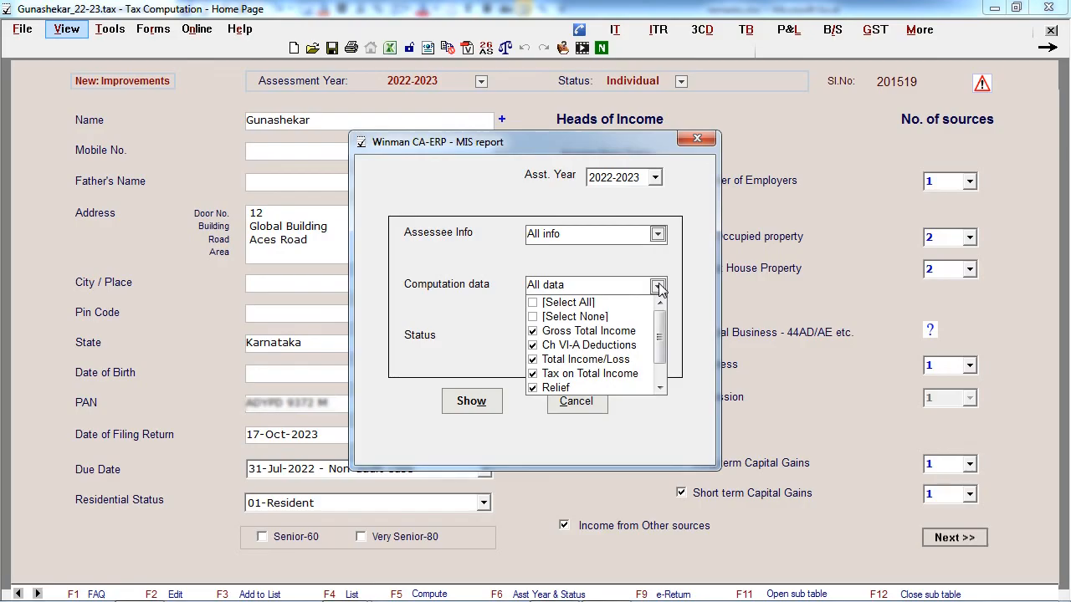
left_click(658, 337)
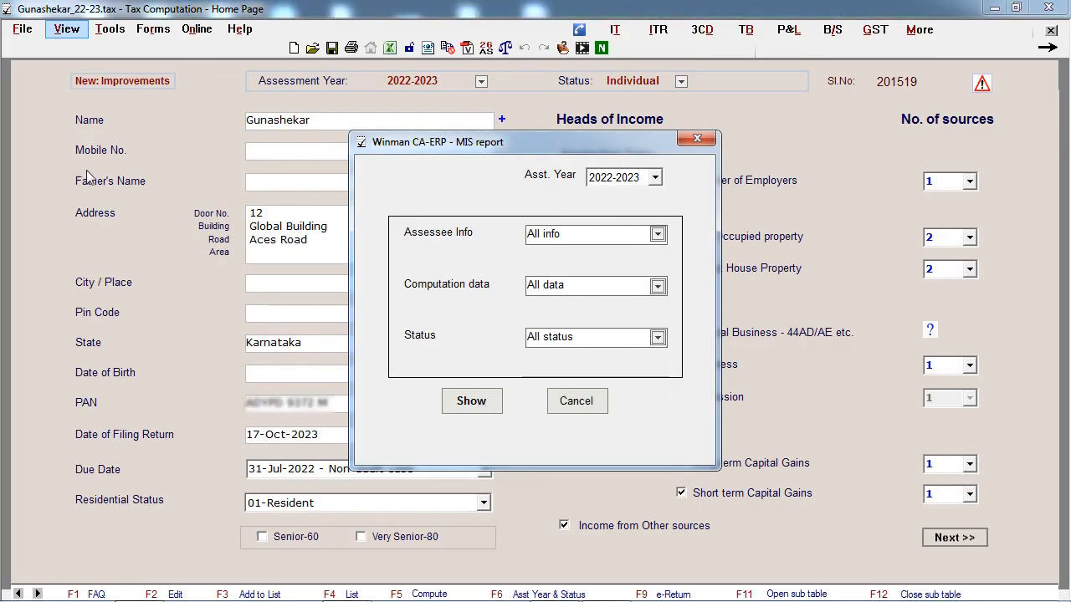
left_click(474, 401)
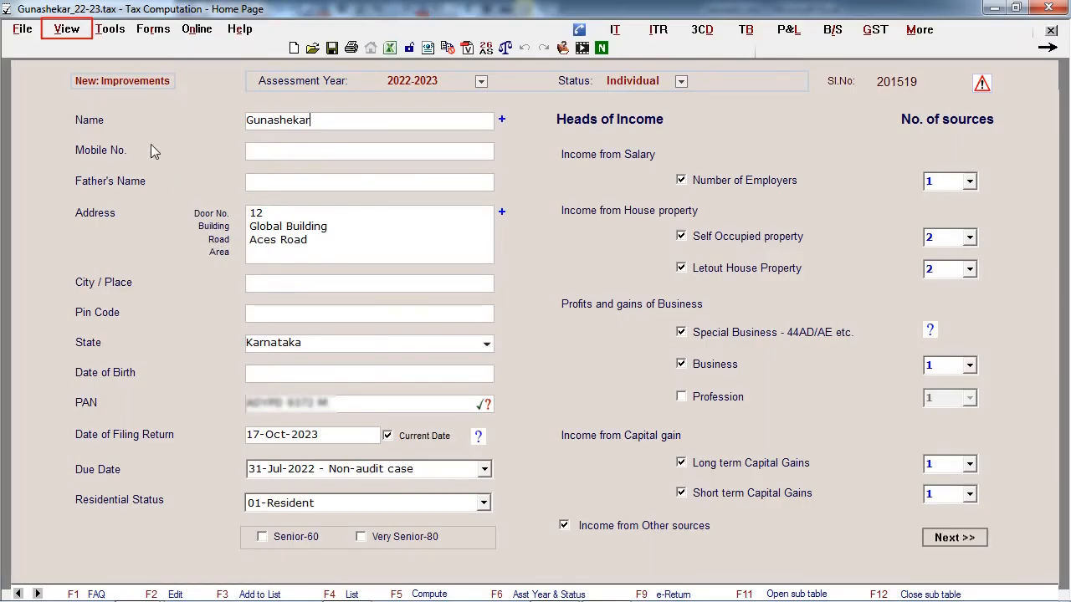
- Generate the e-Return filed / not filed report for 22-23 and check its doubtful, not e-verified and completed cases
left_click(67, 30)
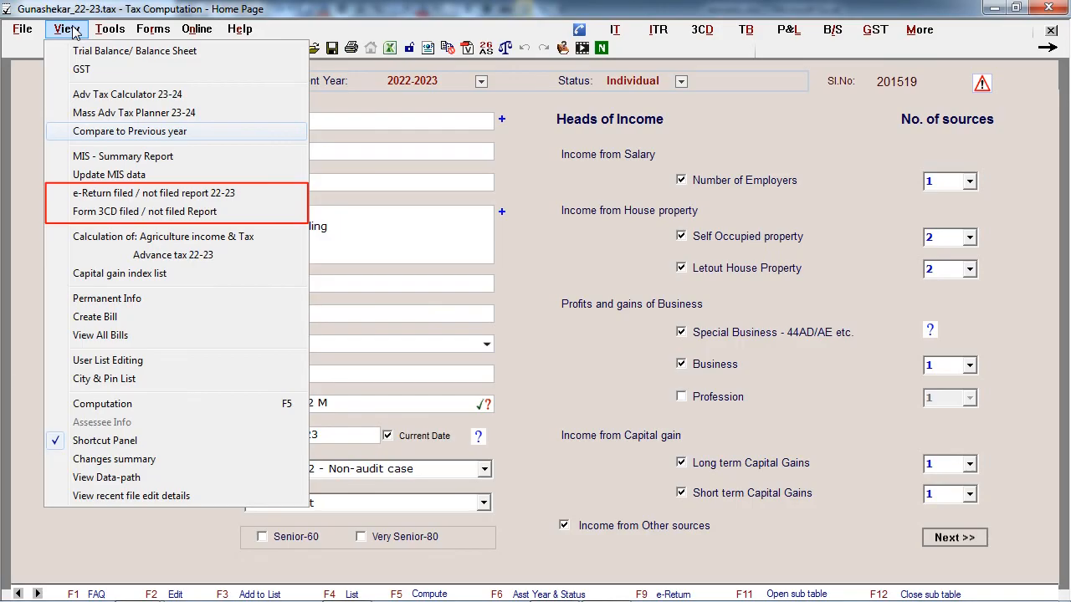
left_click(126, 193)
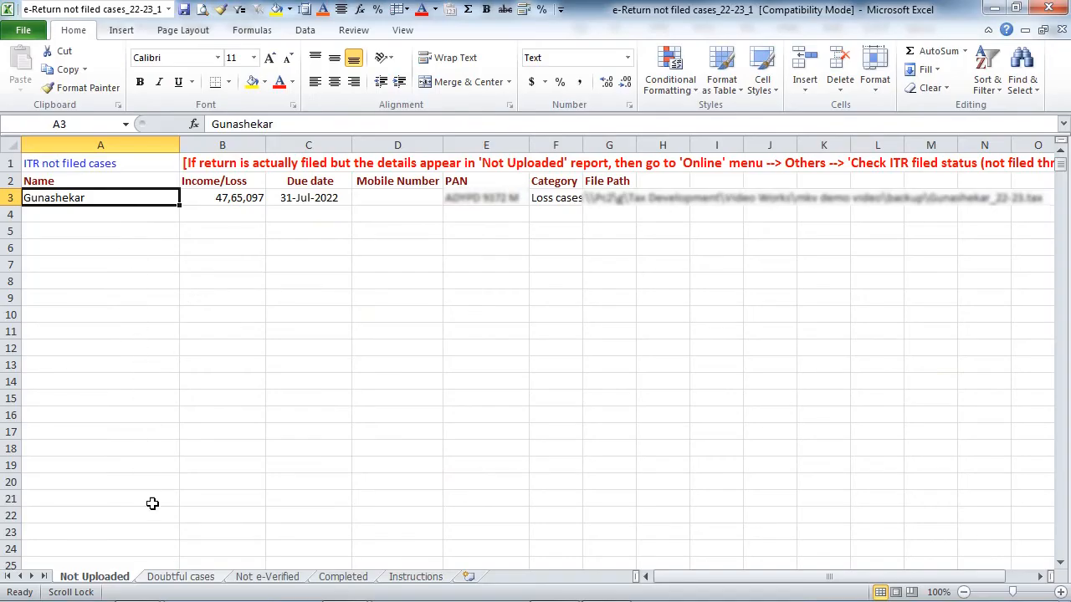
left_click(162, 579)
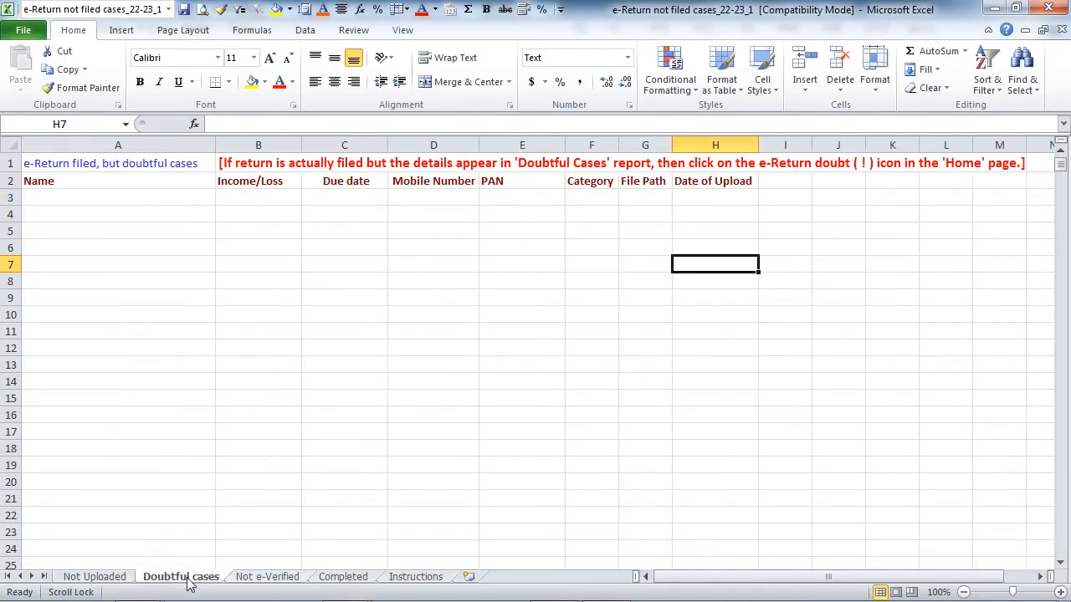
left_click(268, 579)
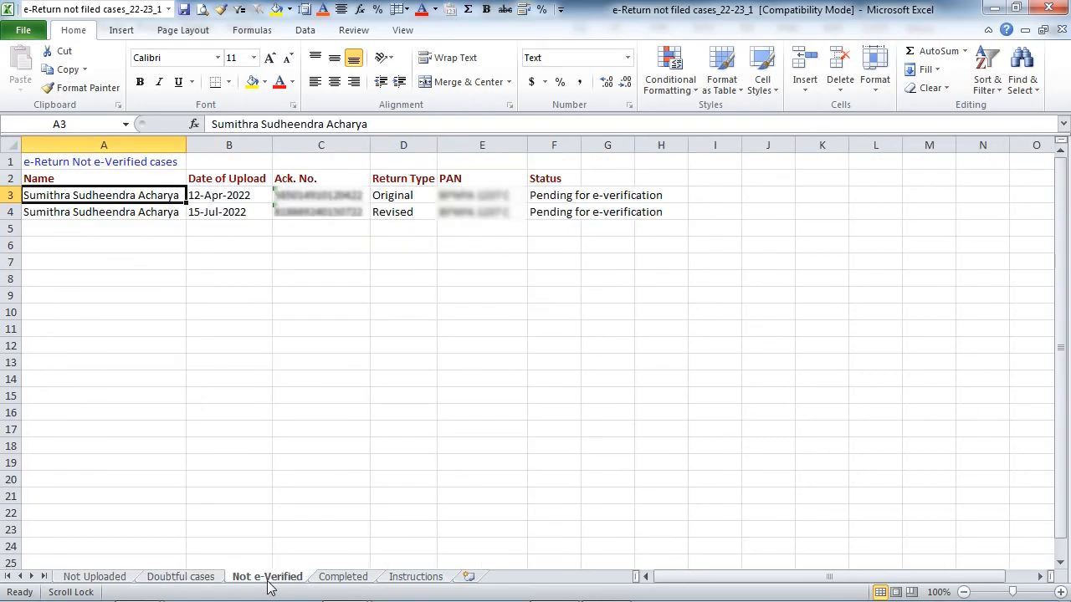
left_click(336, 579)
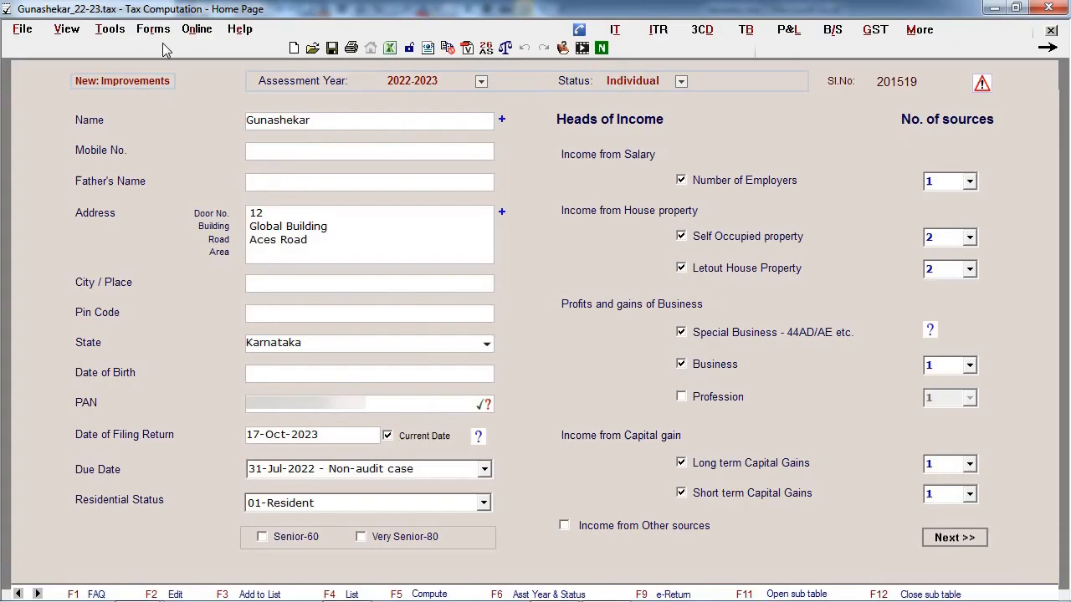
- Look through the available forms, including 29B/29C, 3CEB, 61/61A and the other online forms
left_click(156, 30)
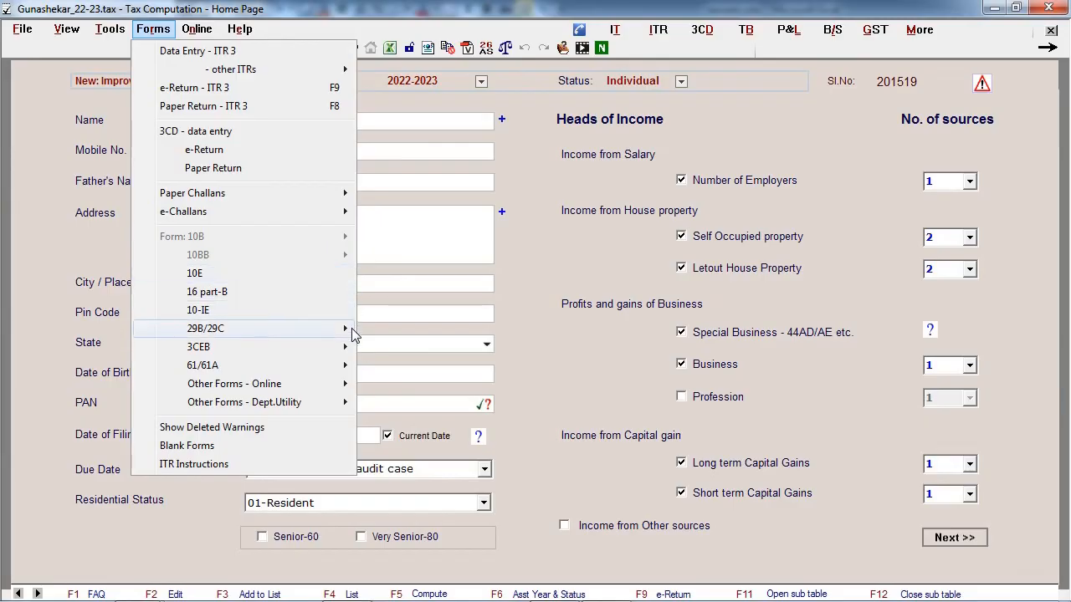
mouse_move(353, 334)
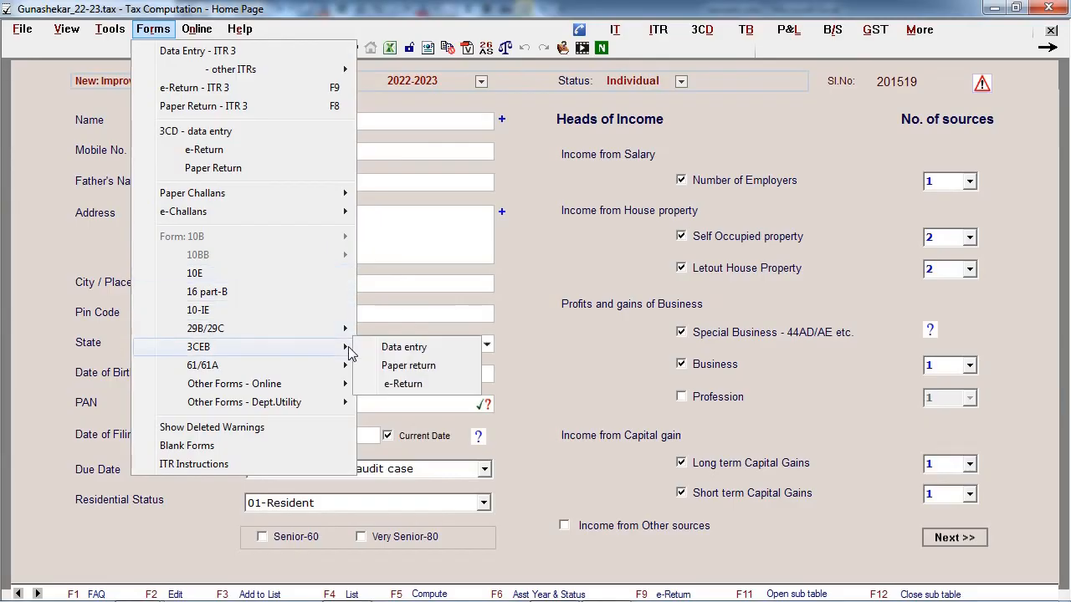
mouse_move(350, 373)
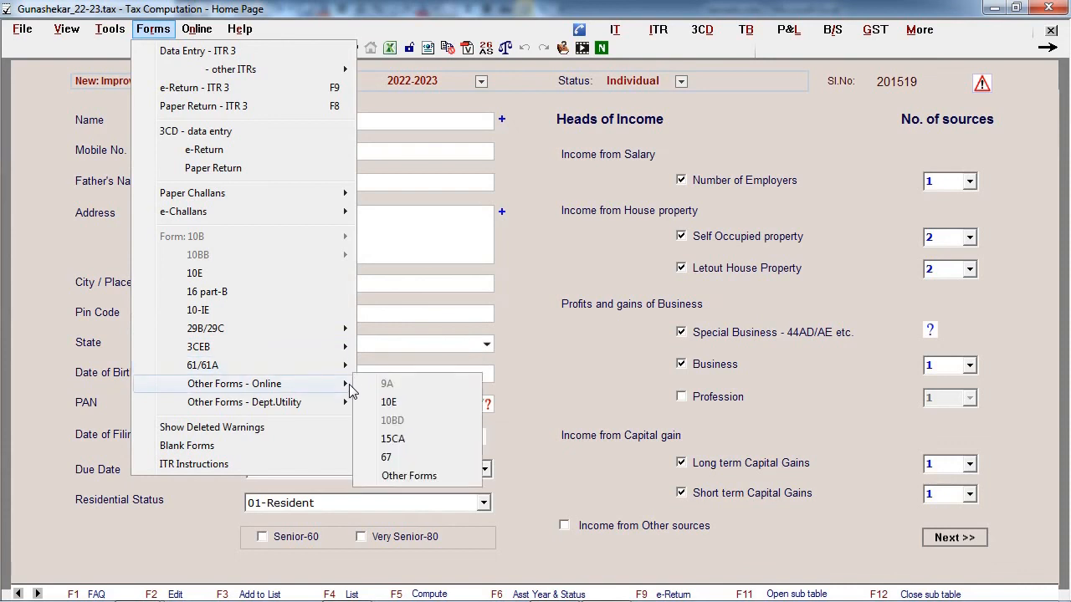
mouse_move(352, 401)
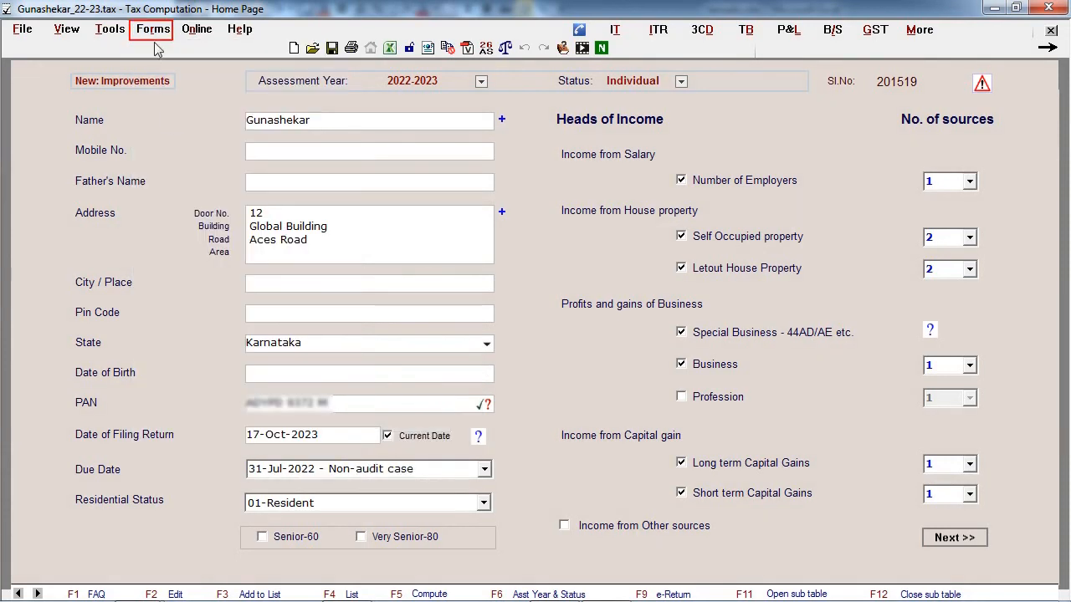
- Check the e-Challans entry among the forms and the download options for e-Return processing status and intimations
left_click(154, 32)
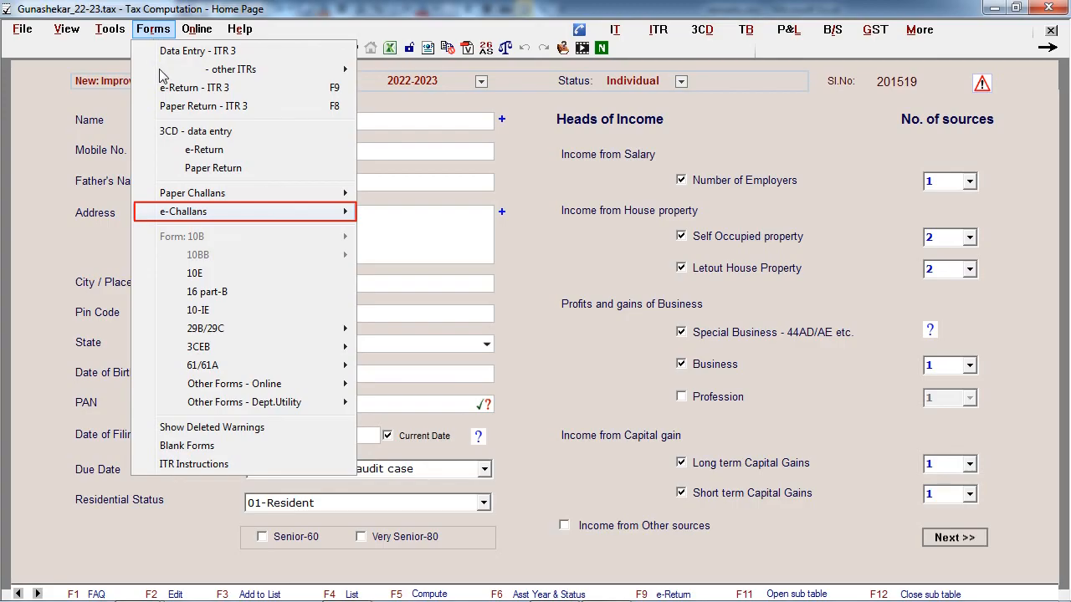
mouse_move(189, 211)
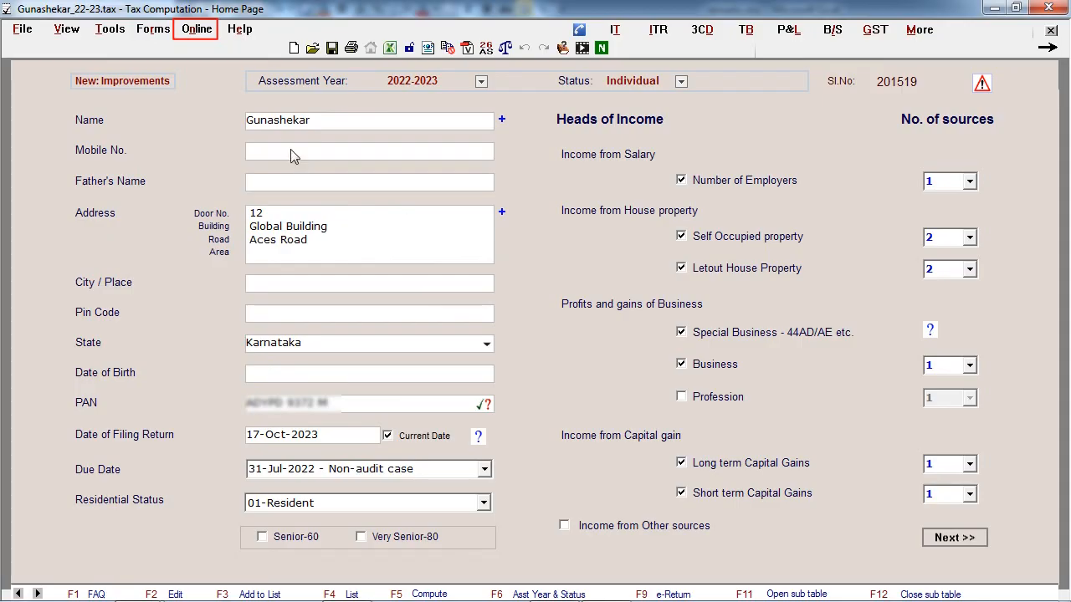
left_click(188, 32)
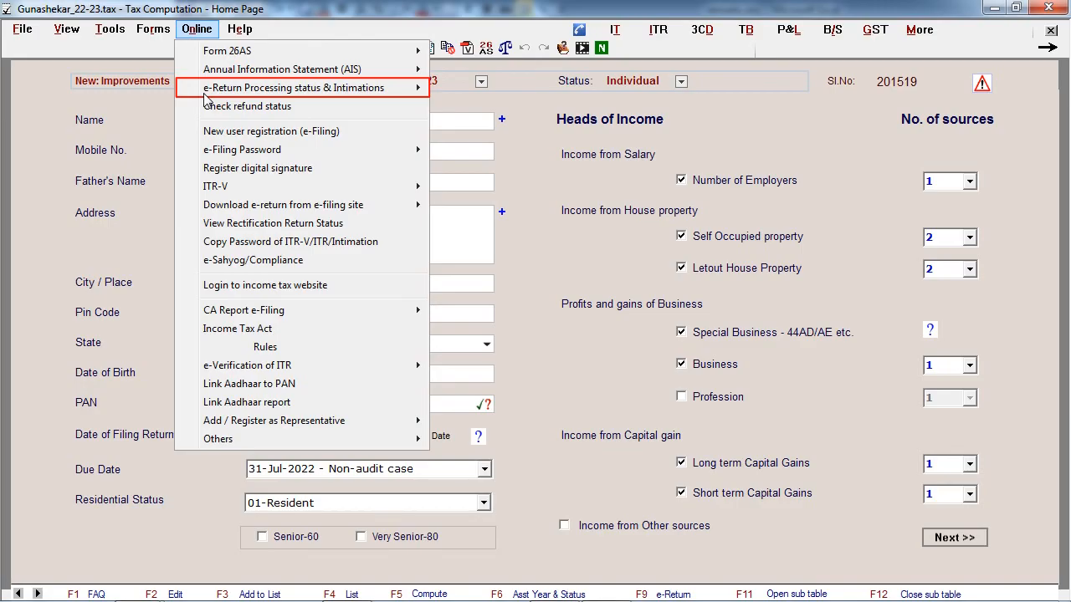
mouse_move(207, 99)
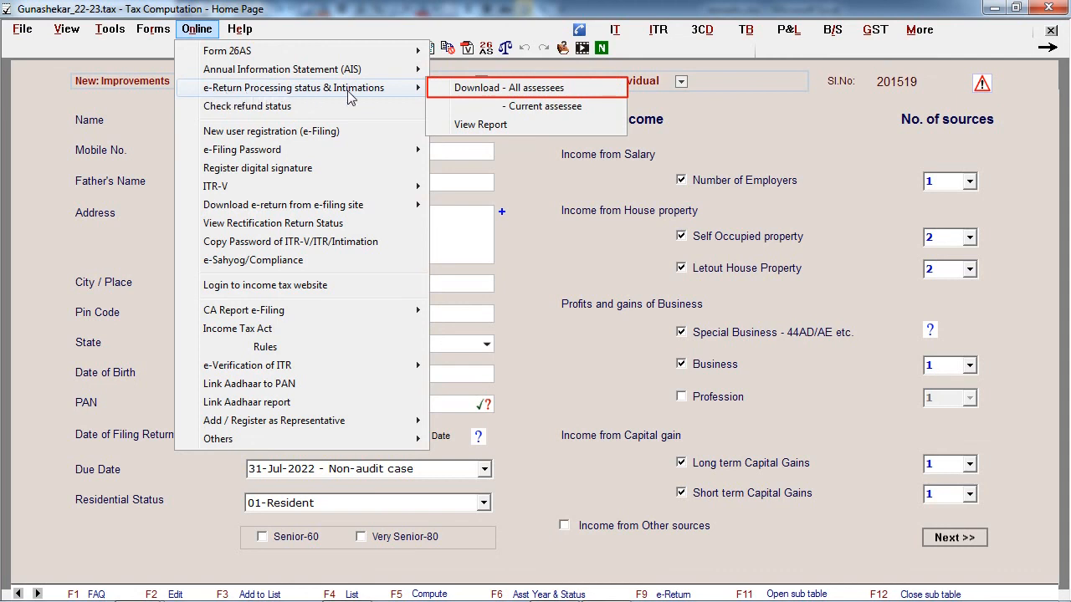
left_click(442, 221)
- Look through the online services for the e-Filing Password and CA Report e-Filing options, including Register CA
left_click(209, 30)
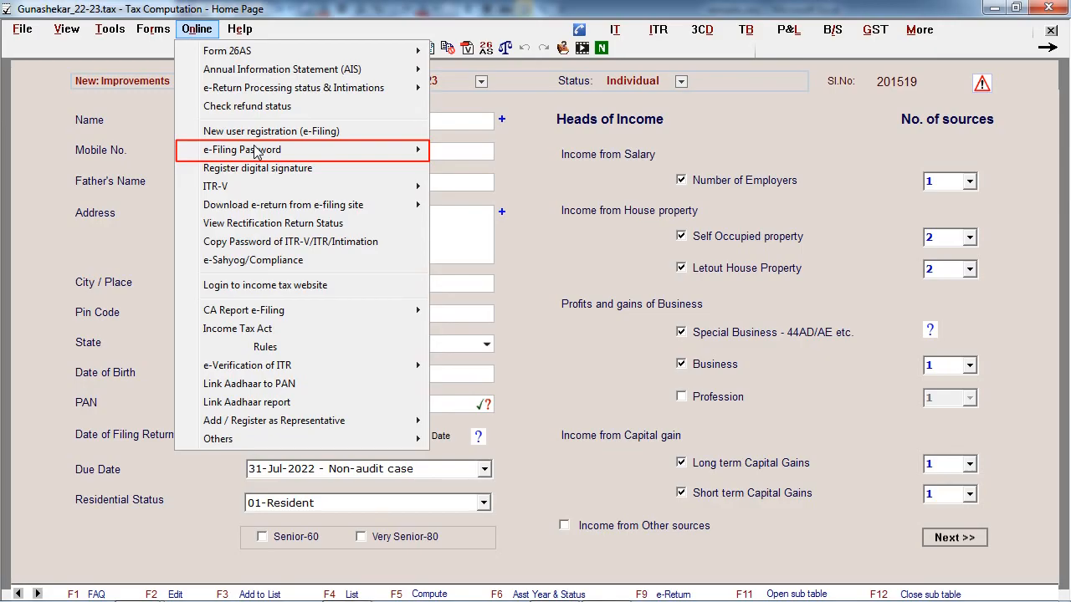
mouse_move(226, 153)
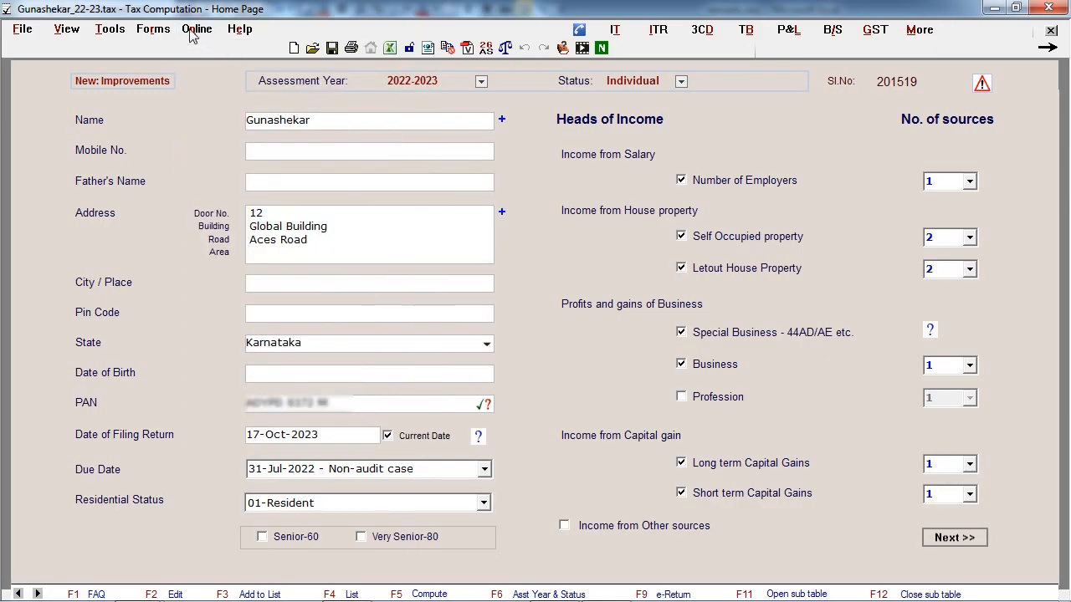
left_click(192, 33)
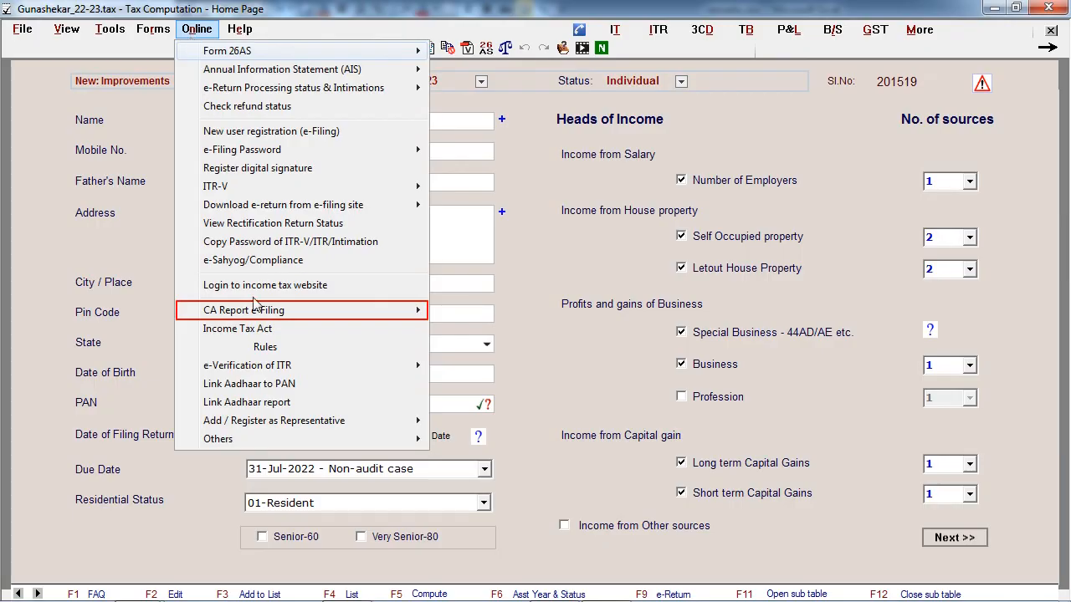
mouse_move(259, 311)
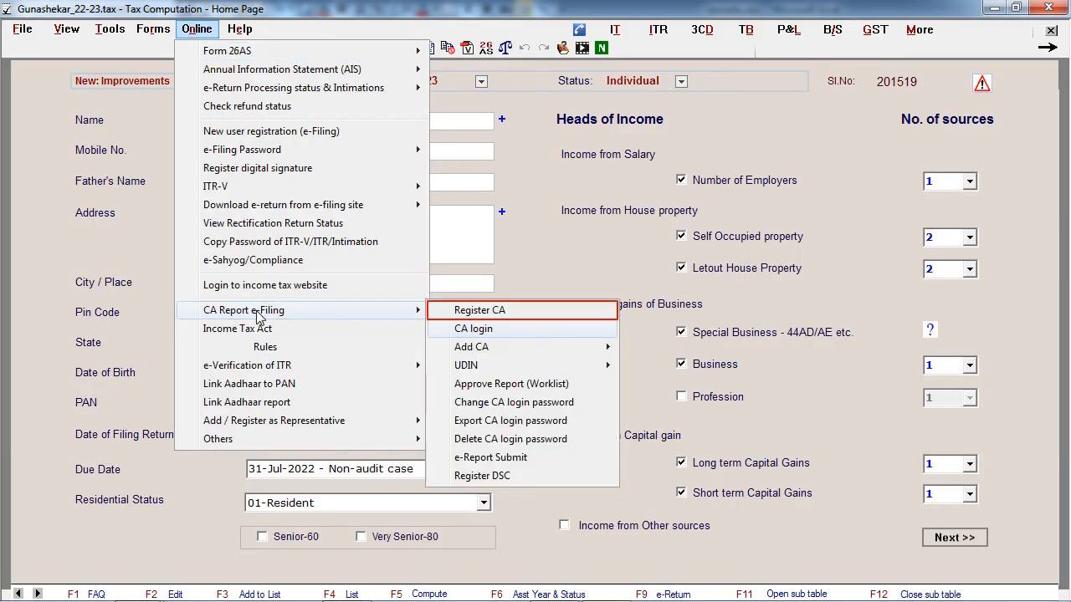
left_click(437, 312)
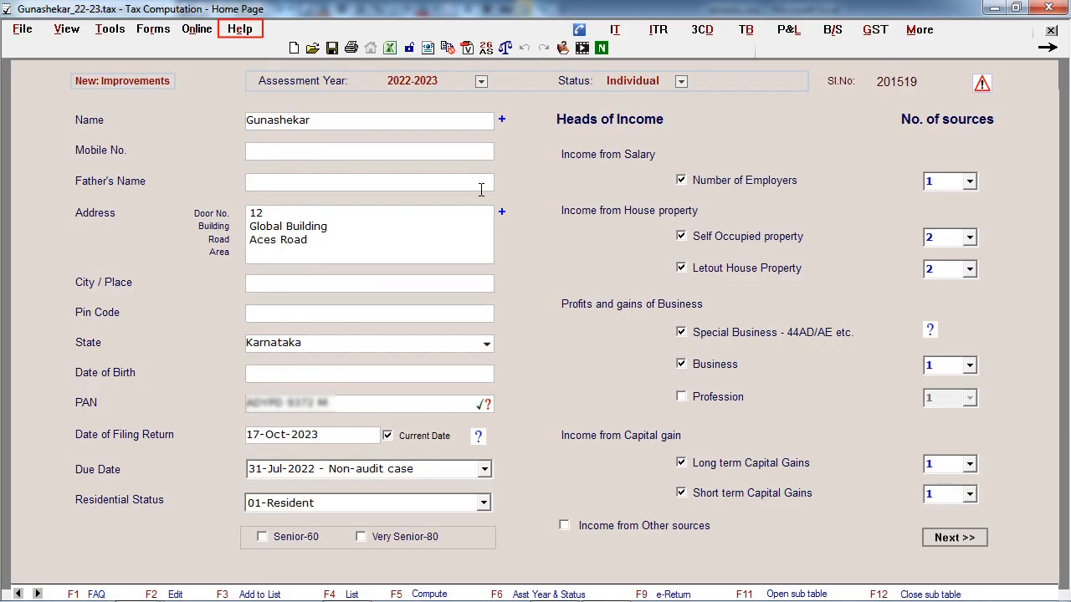
- Open the Keyboard options help document and read through the shortcut keys
left_click(240, 30)
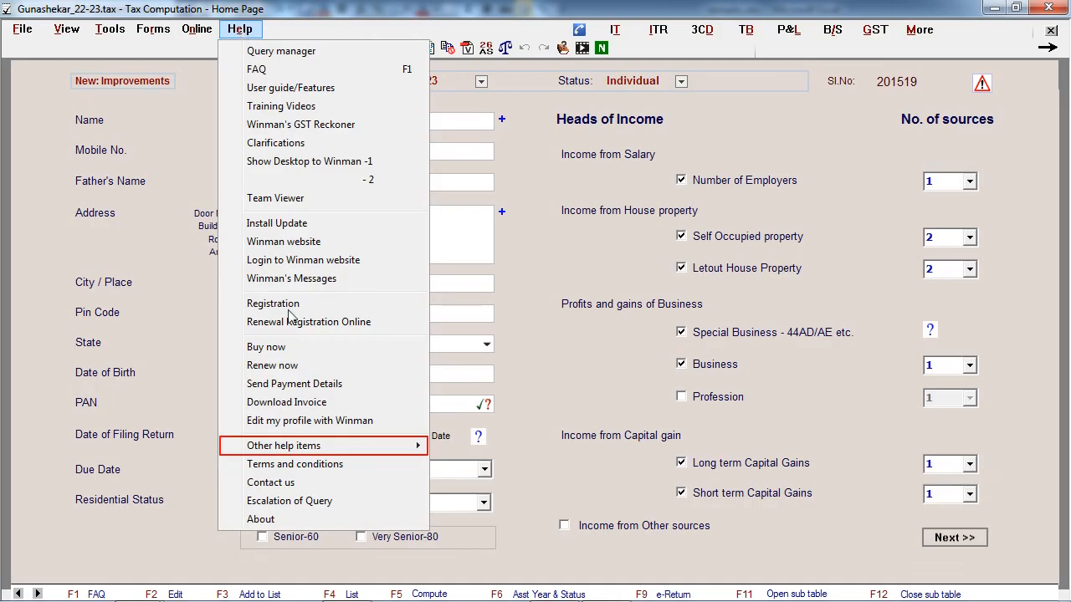
mouse_move(317, 447)
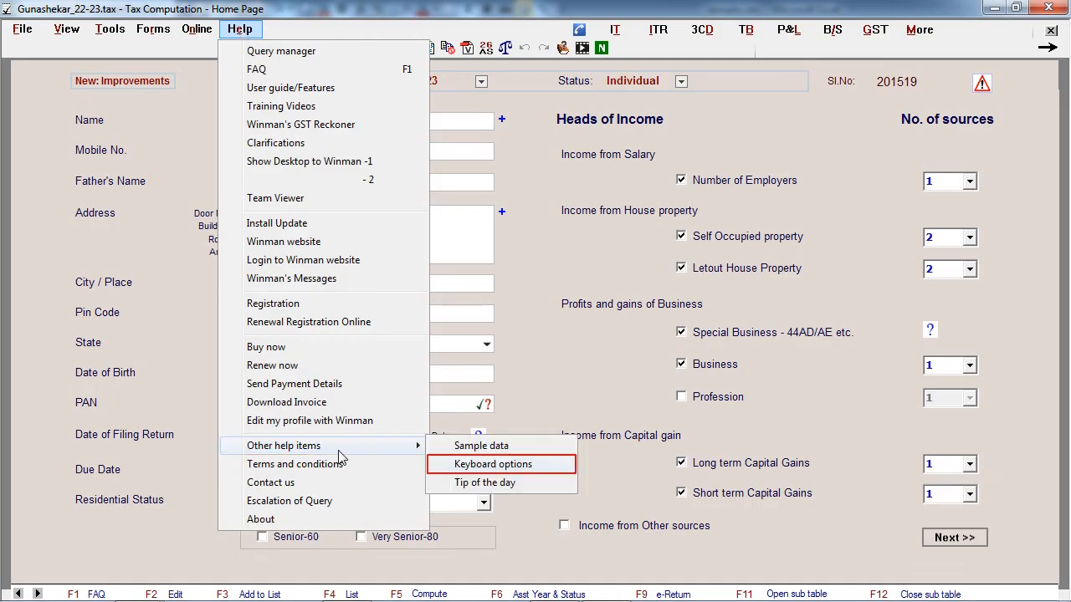
left_click(552, 468)
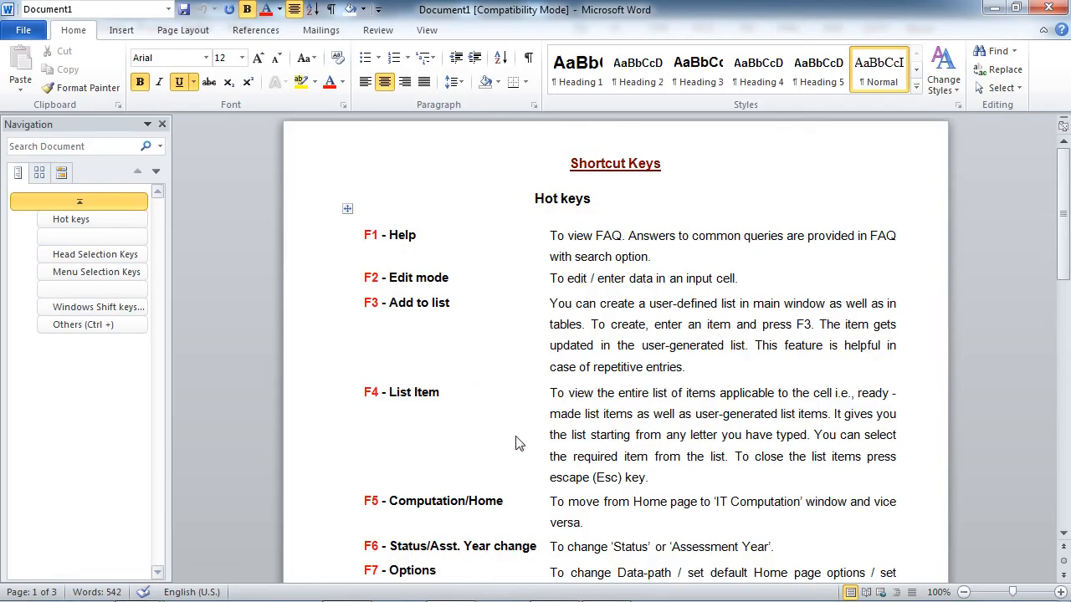
scroll(569, 245, "down", 20)
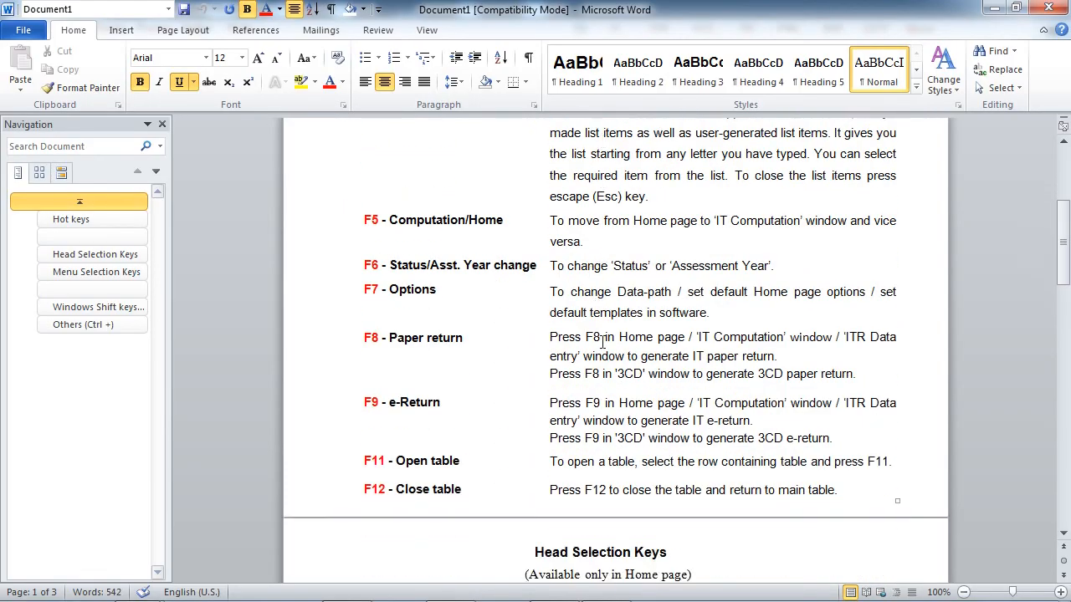
scroll(603, 341, "down", 10)
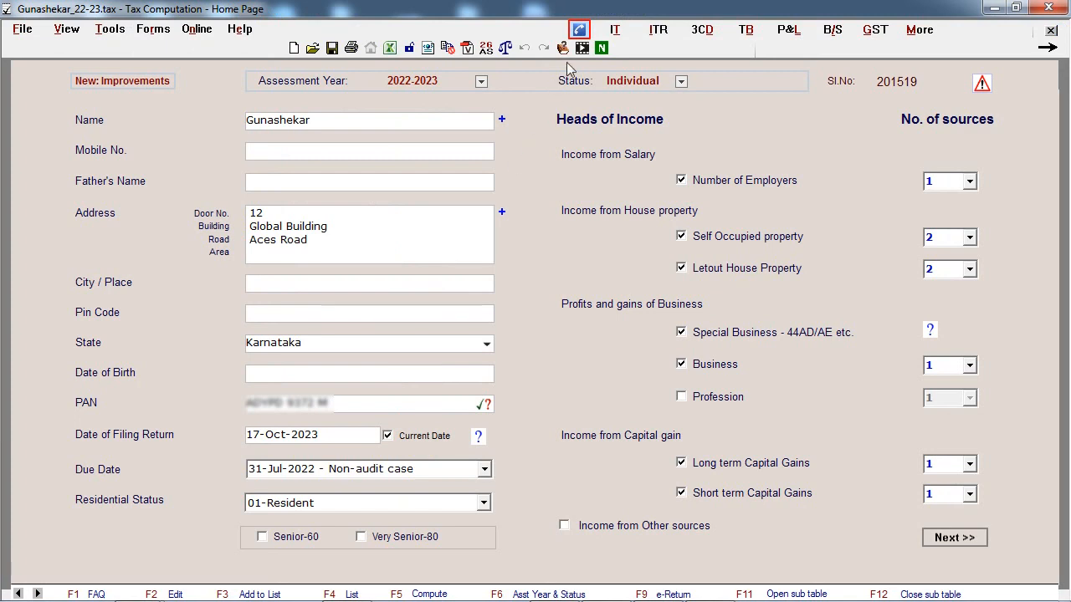
- Submit the query "How to file ITR Revised Return" in the Query manager, view the linked FAQ answer and close it
left_click(585, 33)
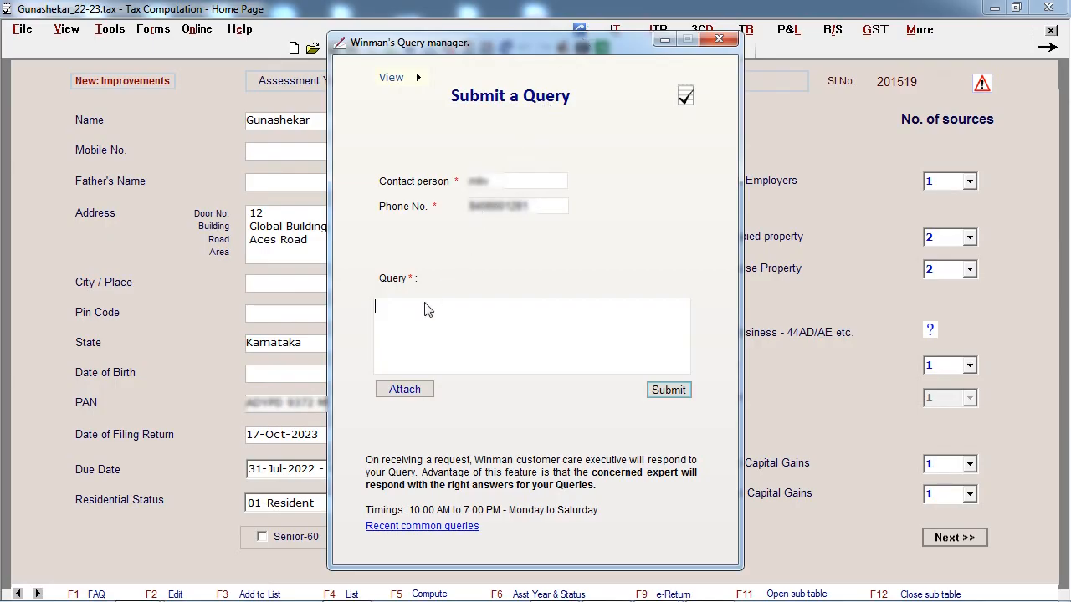
type("How to file ITR Revised Return")
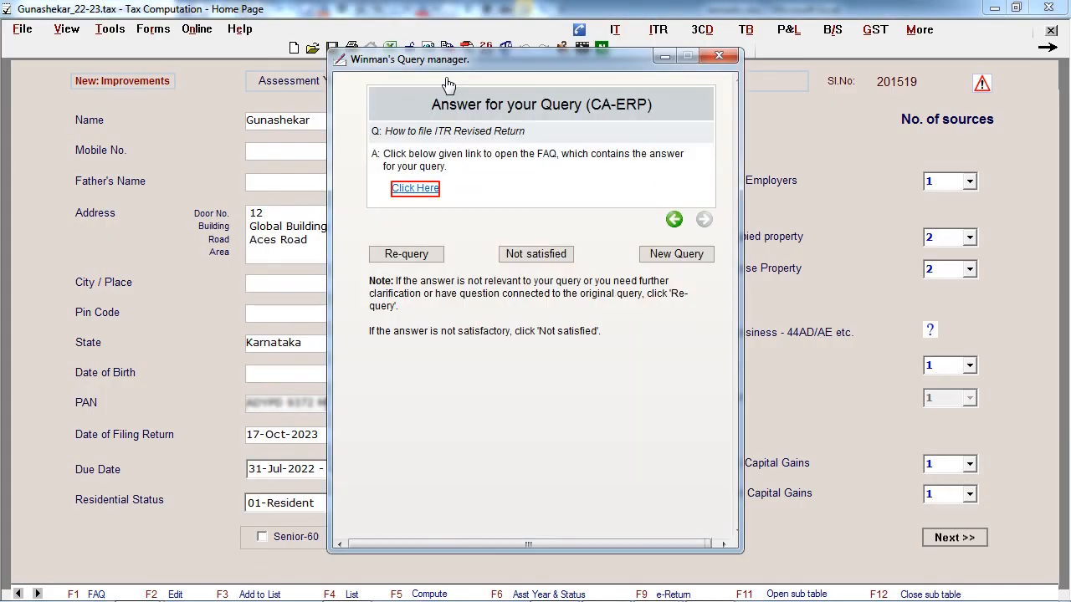
left_click(429, 188)
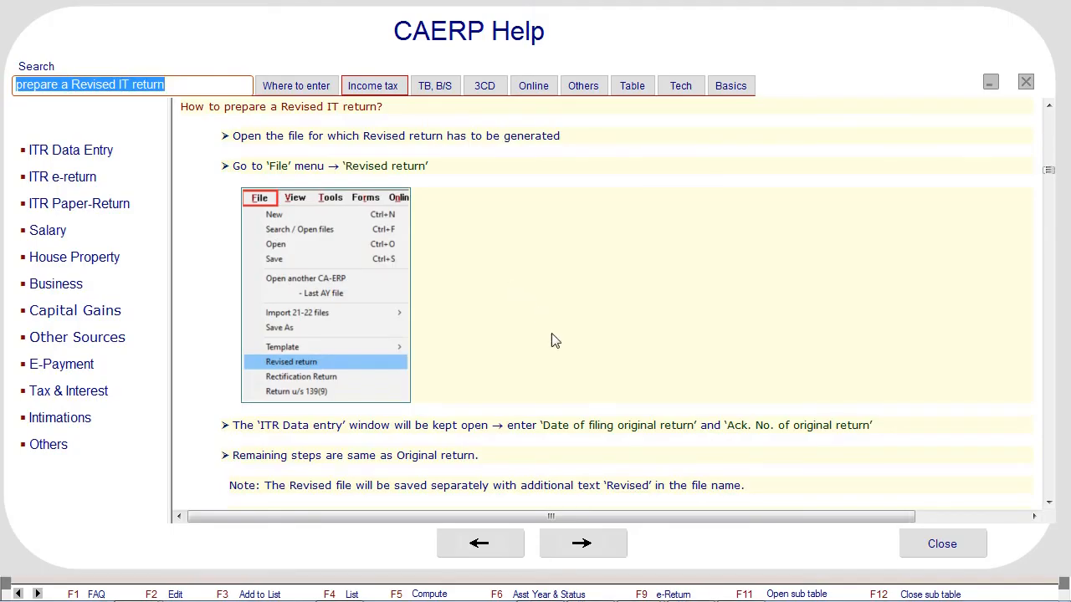
left_click(928, 544)
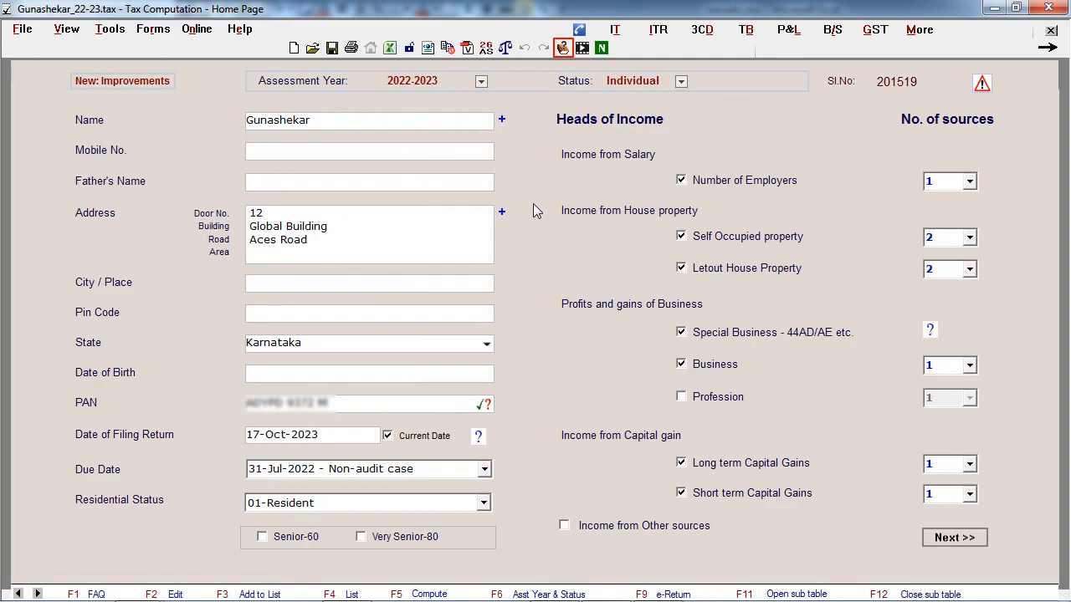
- View the income tax FAQ topics in CAERP Help, close them, and browse the list of training videos
left_click(562, 48)
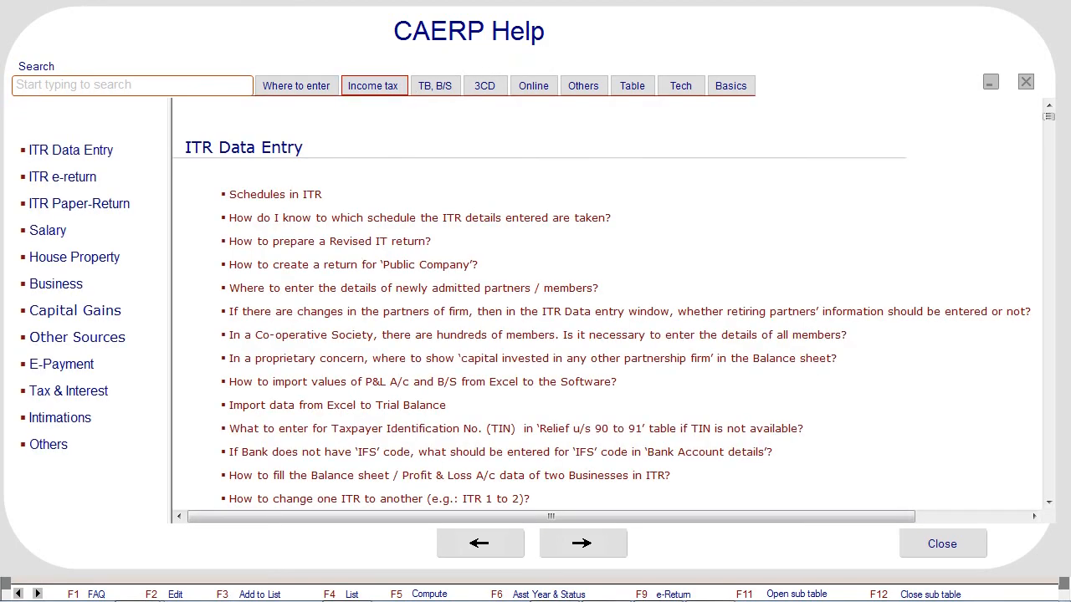
key("Escape")
left_click(589, 52)
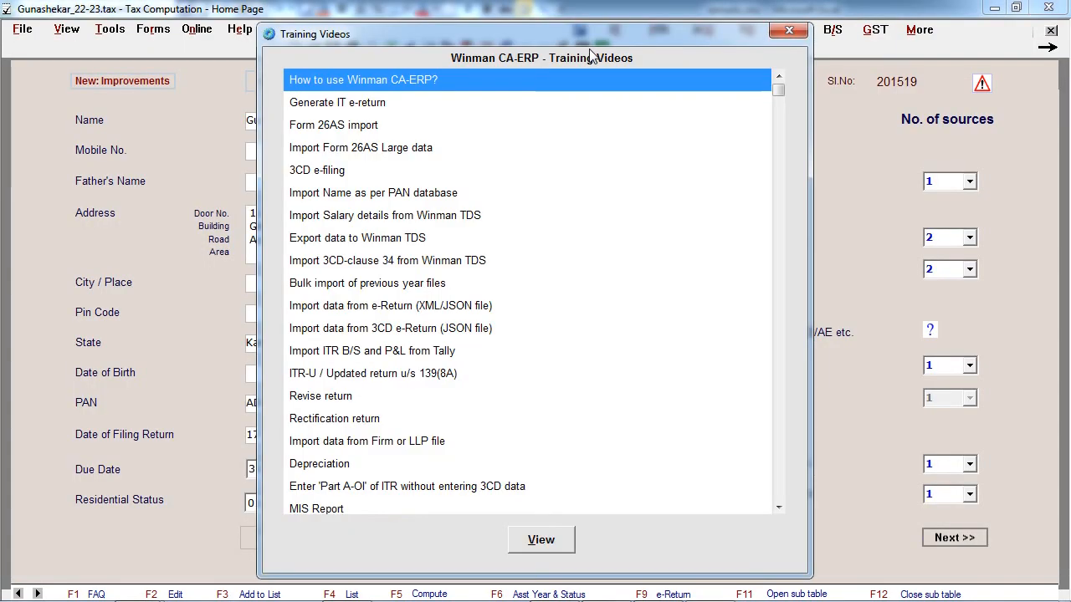
scroll(577, 330, "down", 2)
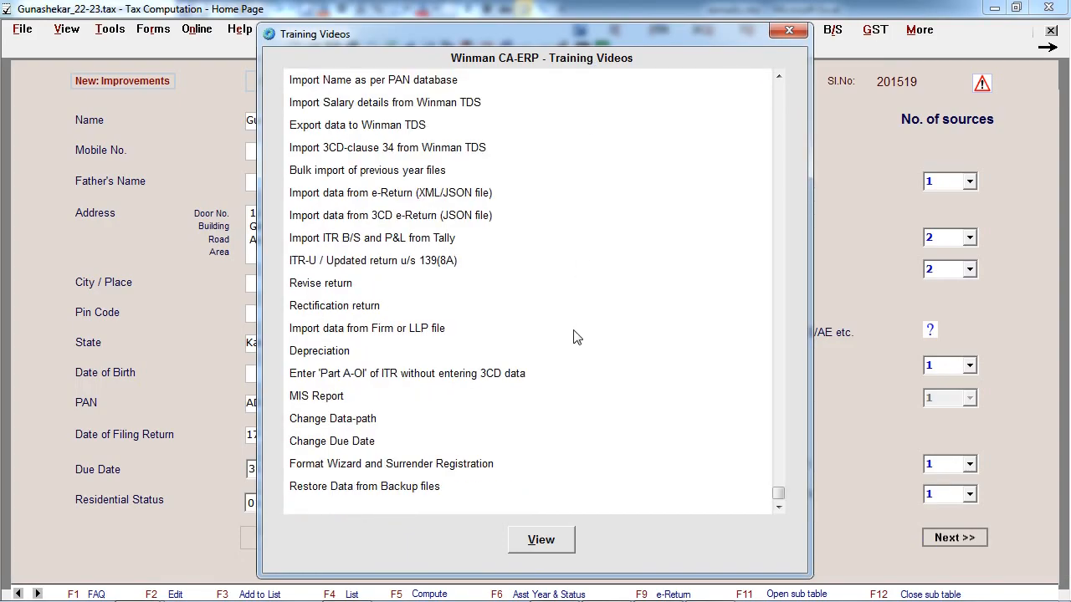